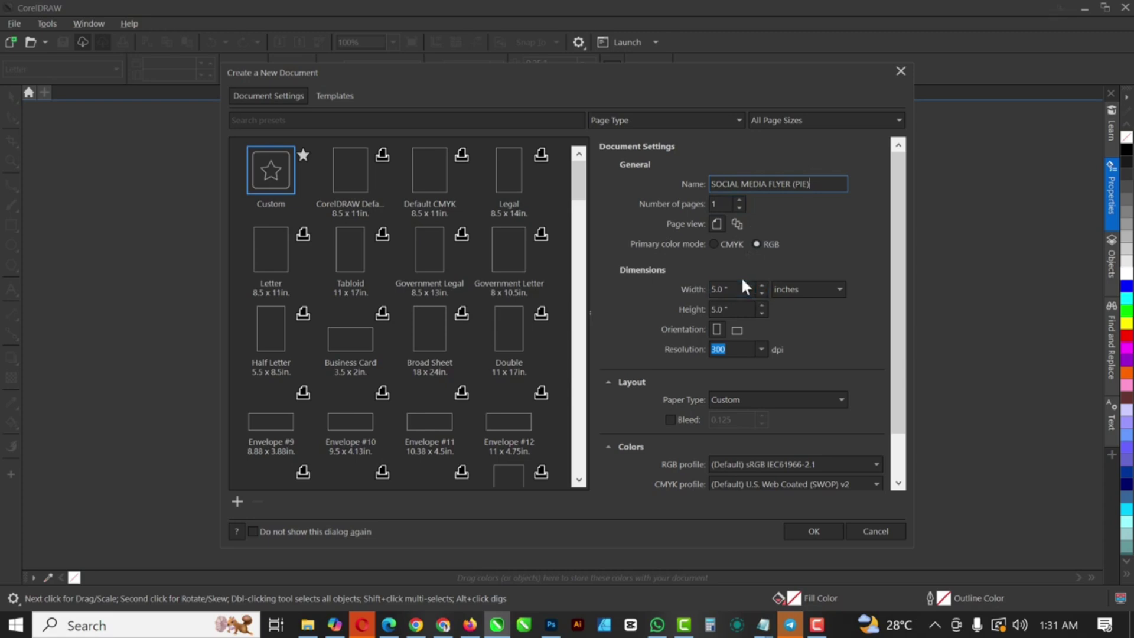
Step: Create a 5 × 5 inch, 300 dpi RGB document named SOCIAL MEDIA FLYER (PIE)
click(730, 289)
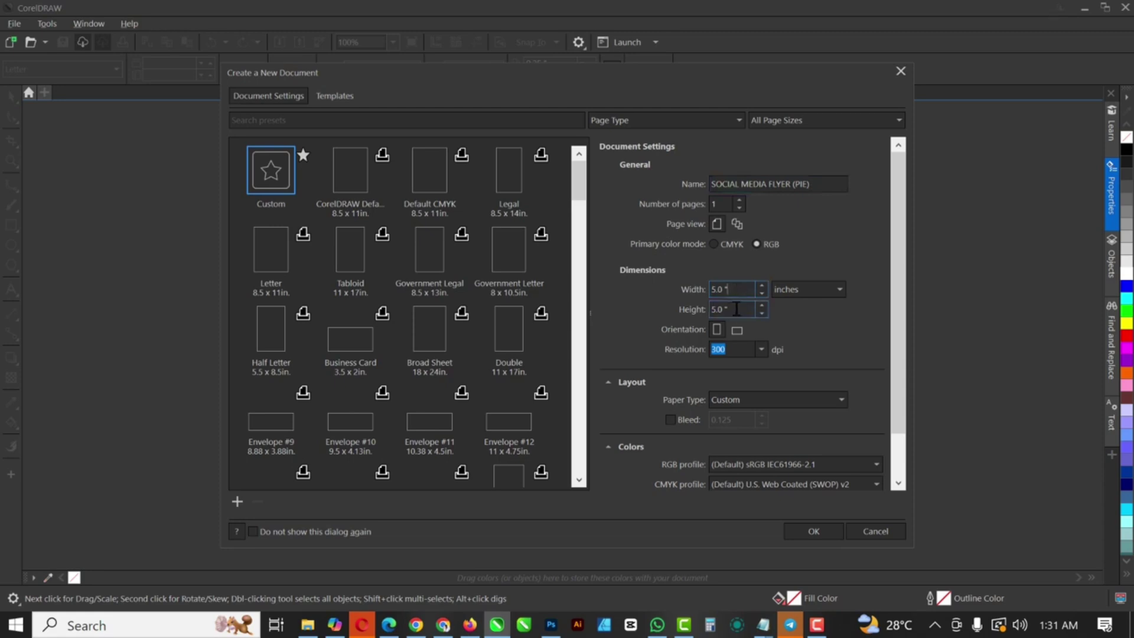
click(731, 347)
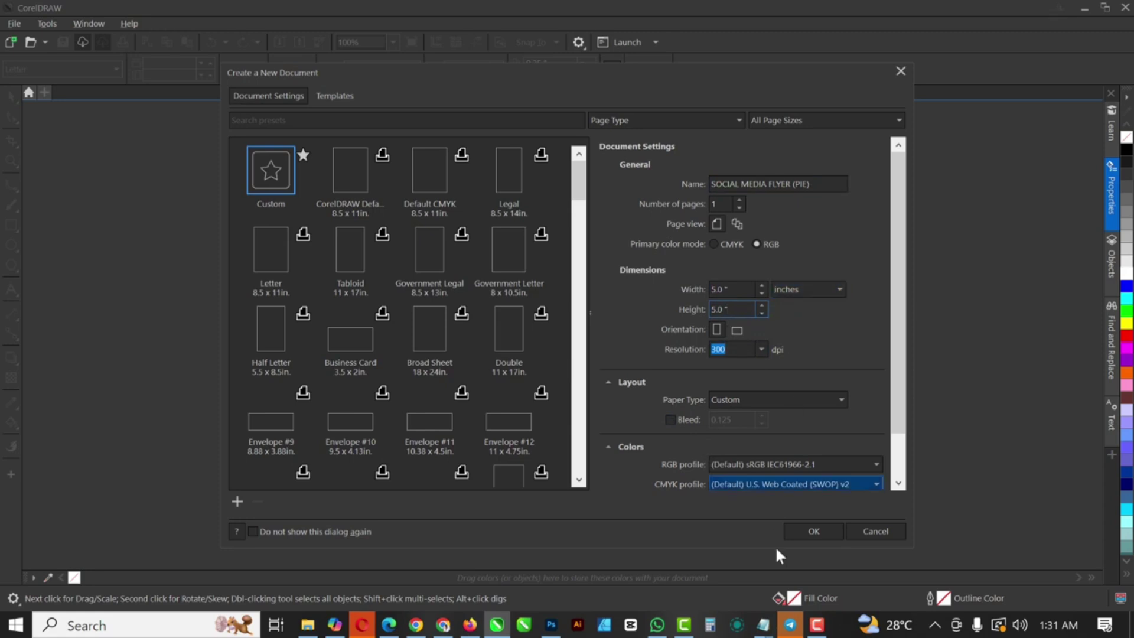
click(807, 530)
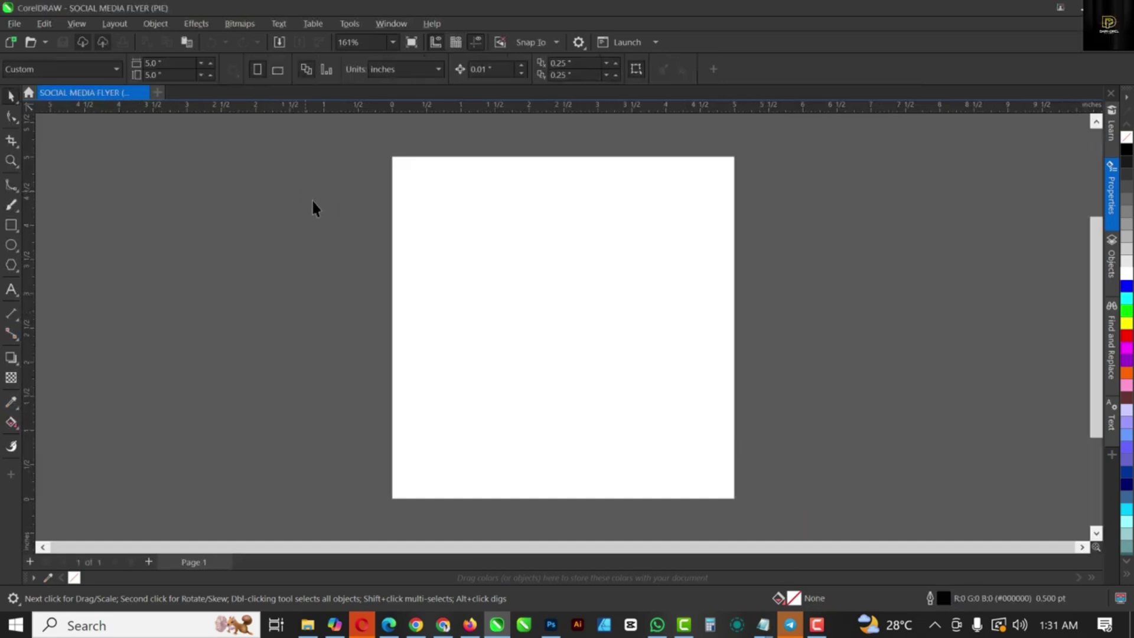
Step: Add a page-sized white rectangle with no outline and zoom in on it
double_click(10, 225)
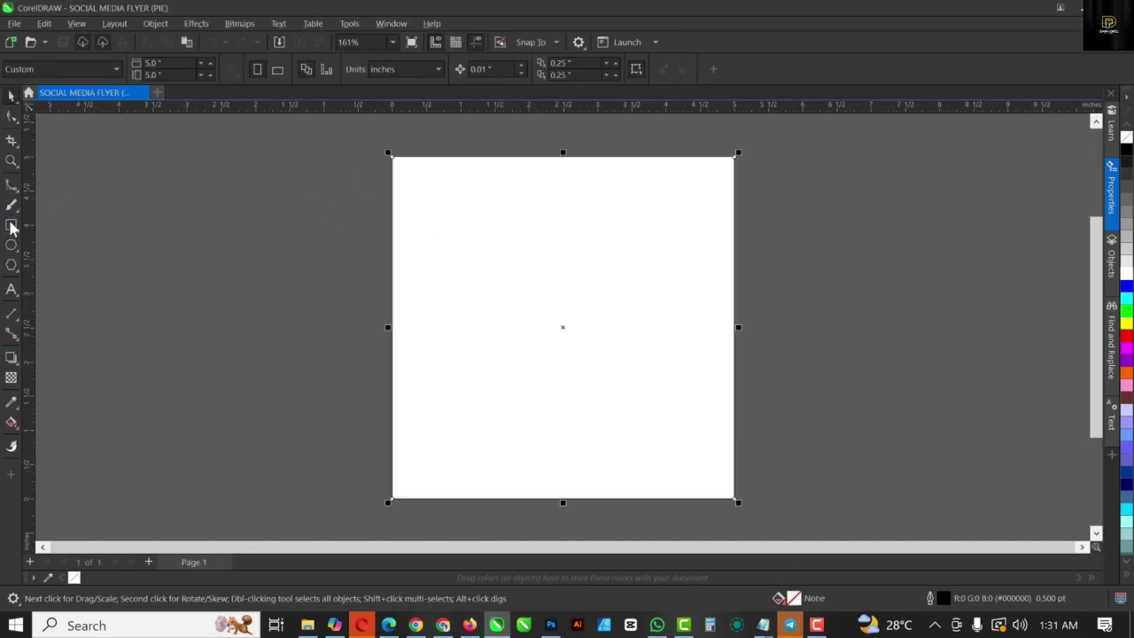
right_click(1128, 139)
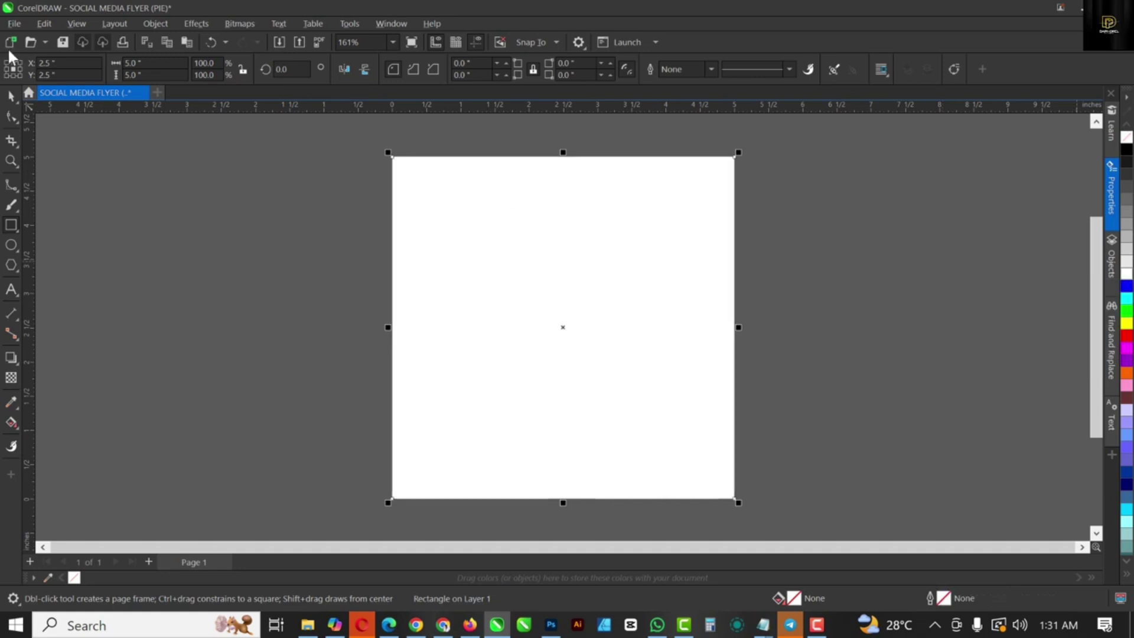
key(space)
drag(545, 221, 847, 248)
key(ctrl+z)
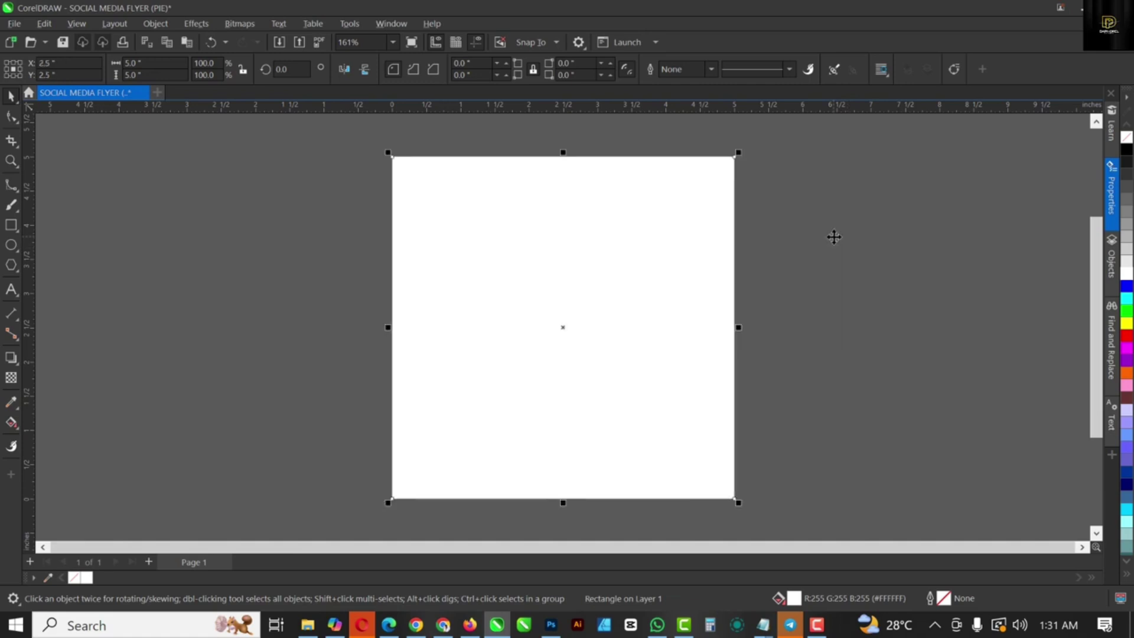
key(shift+F2)
click(622, 253)
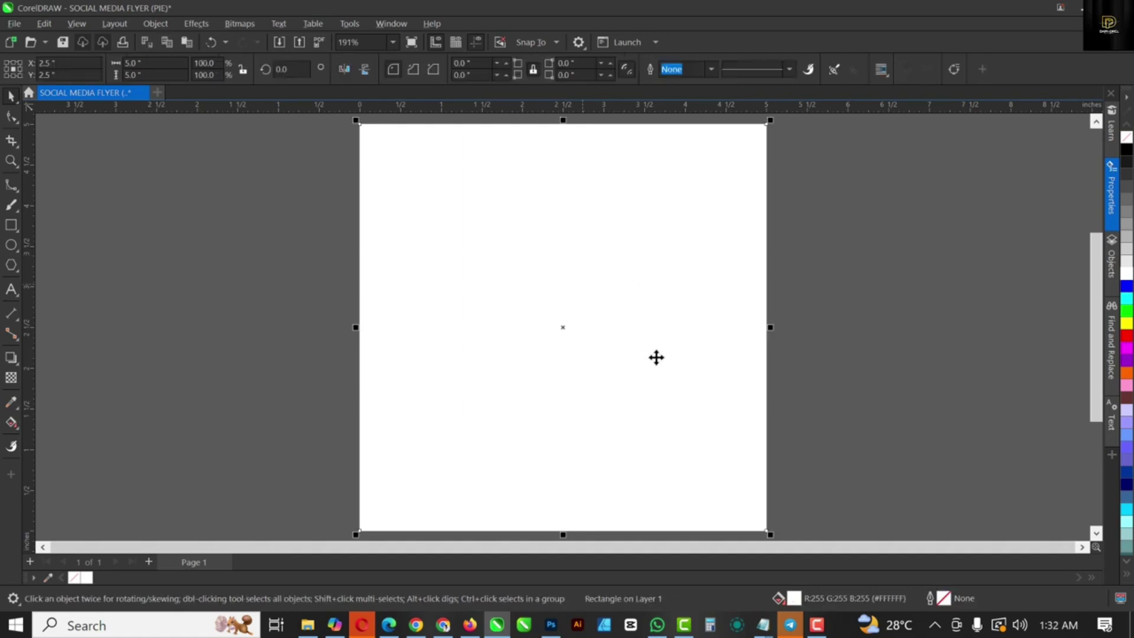
Step: Drag the empanada meat pie photo from File Explorer onto the canvas
click(308, 626)
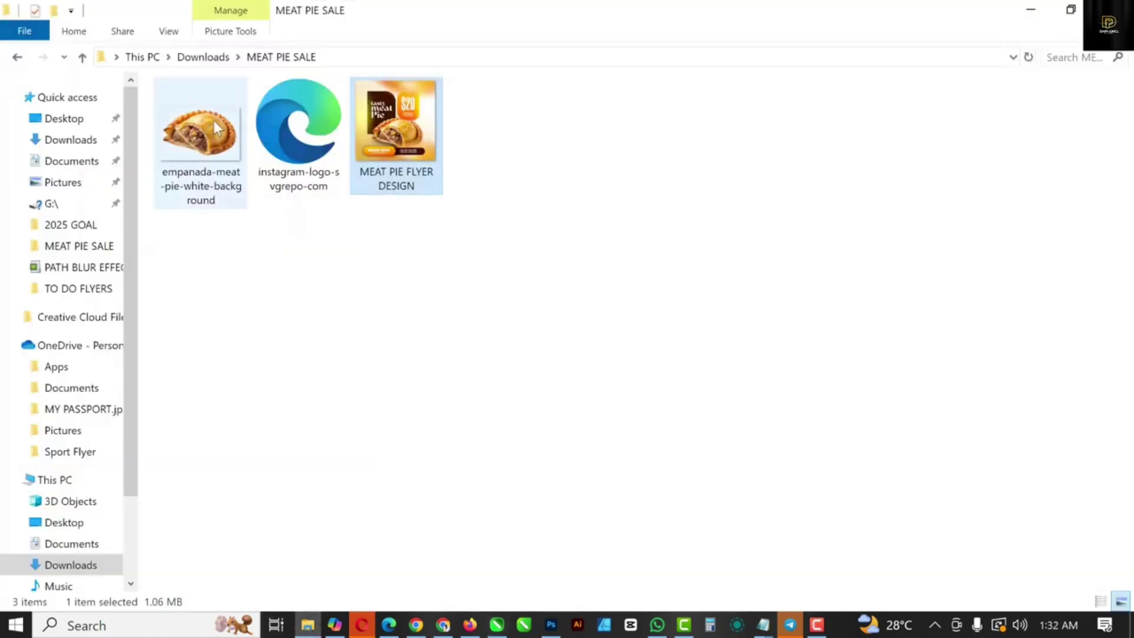
click(210, 146)
drag(203, 129, 183, 267)
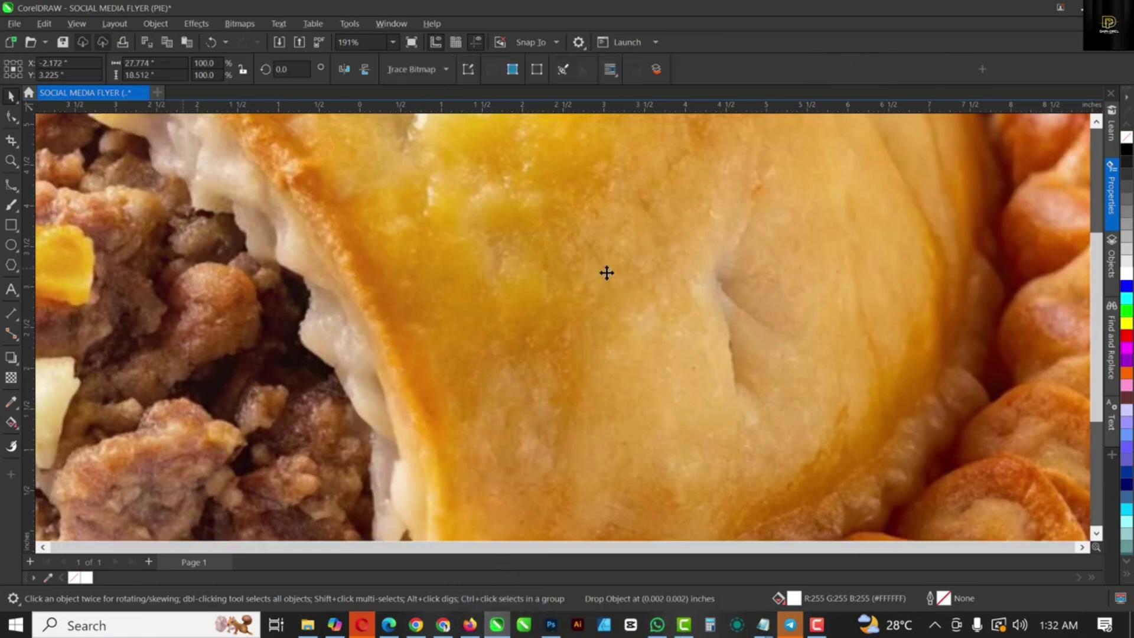
Step: Scale the empanada photo down to about 3.08 × 2.05 inches and centre it on the page
scroll(606, 273, down, 5)
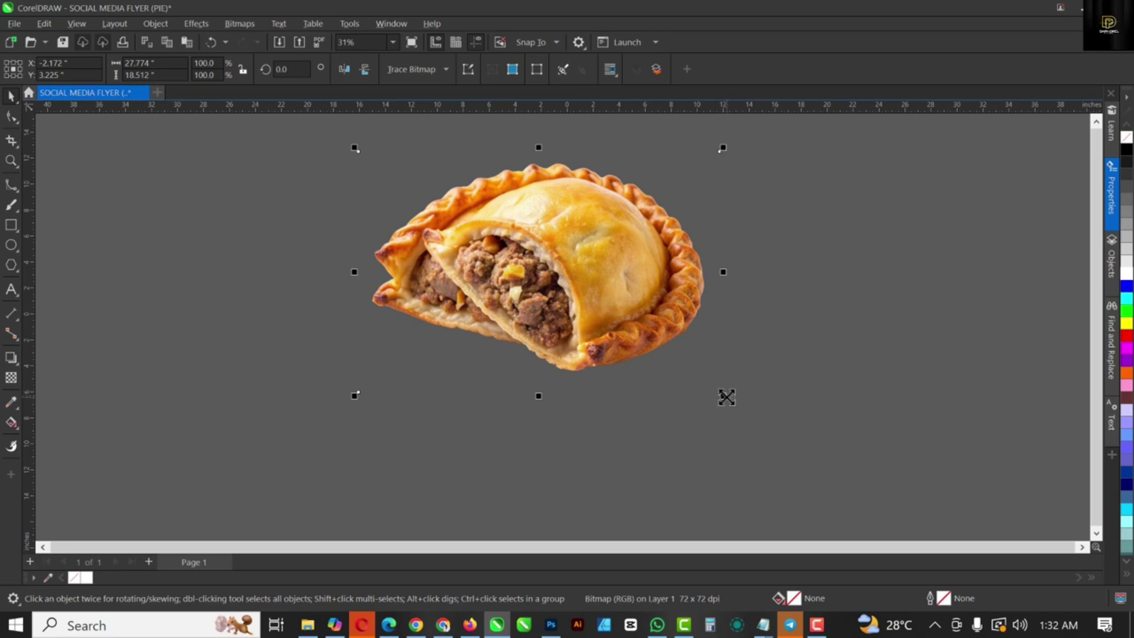
drag(724, 396, 599, 282)
key(shift+F4)
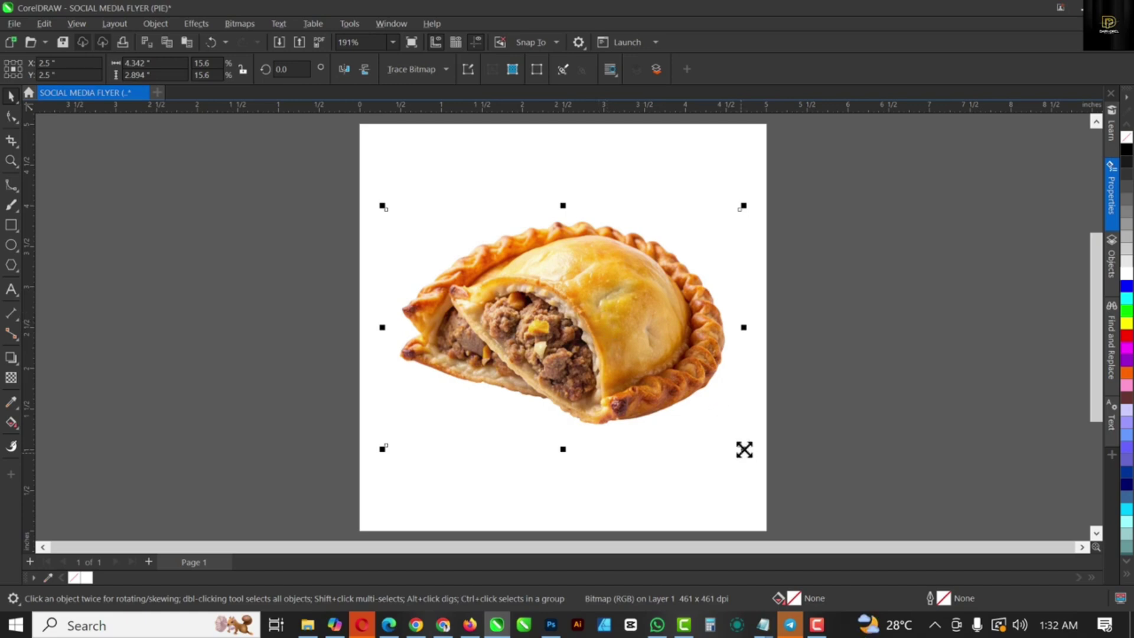
drag(744, 449, 699, 414)
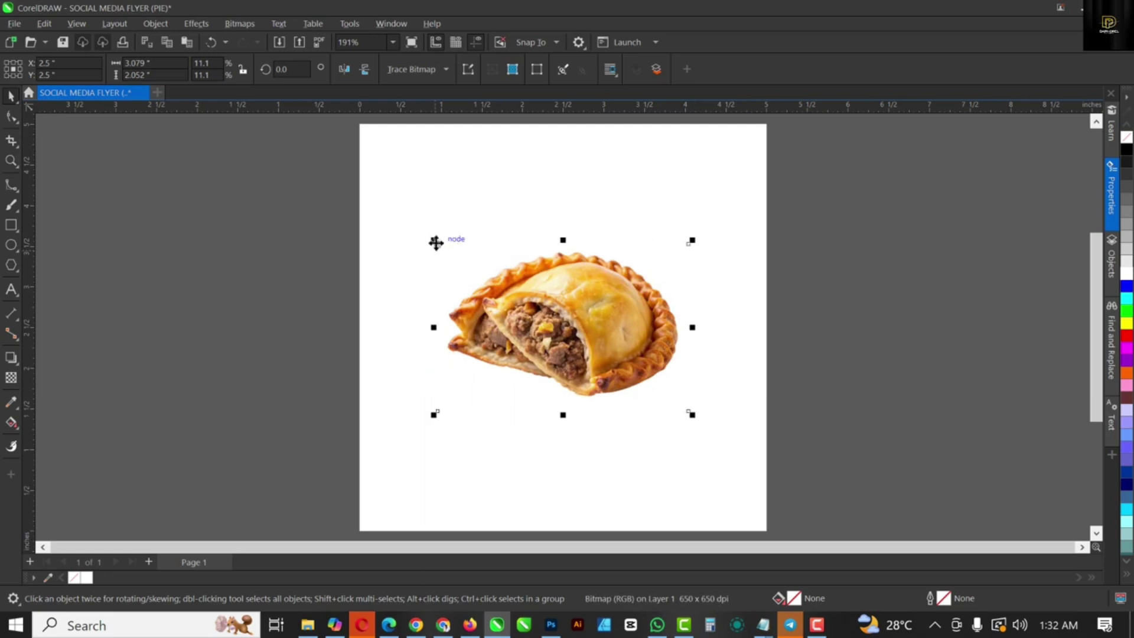
mouse_move(435, 241)
mouse_down()
mouse_move(444, 251)
mouse_move(436, 241)
mouse_up()
drag(571, 321, 574, 353)
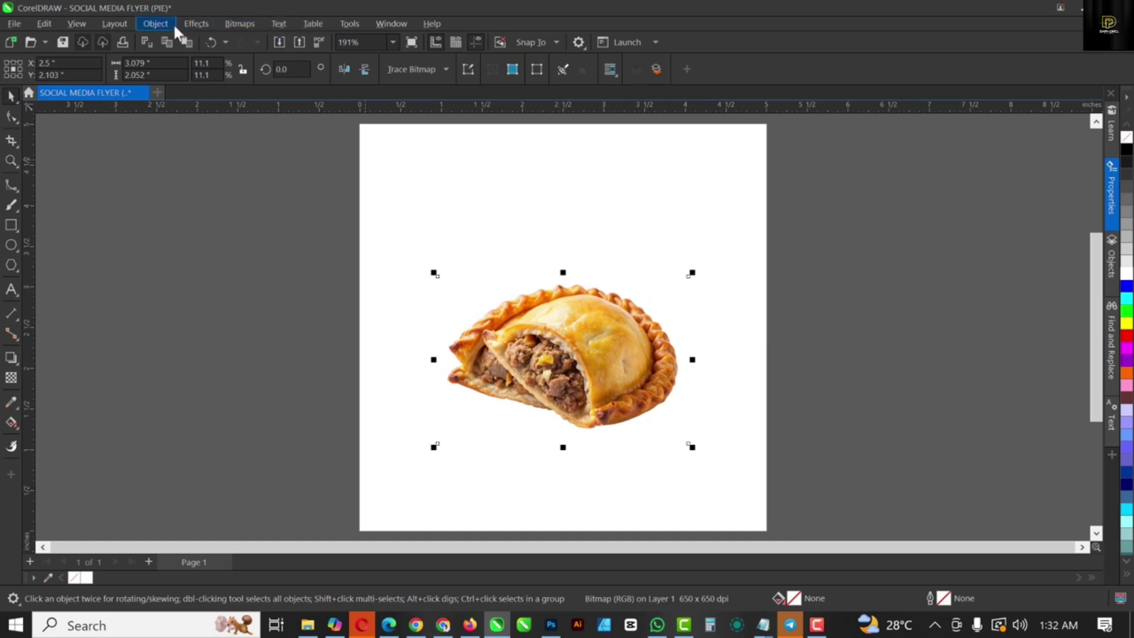
Step: Apply Effects > Adjust > Auto Adjust to the empanada photo, then collapse the Properties docker
click(200, 25)
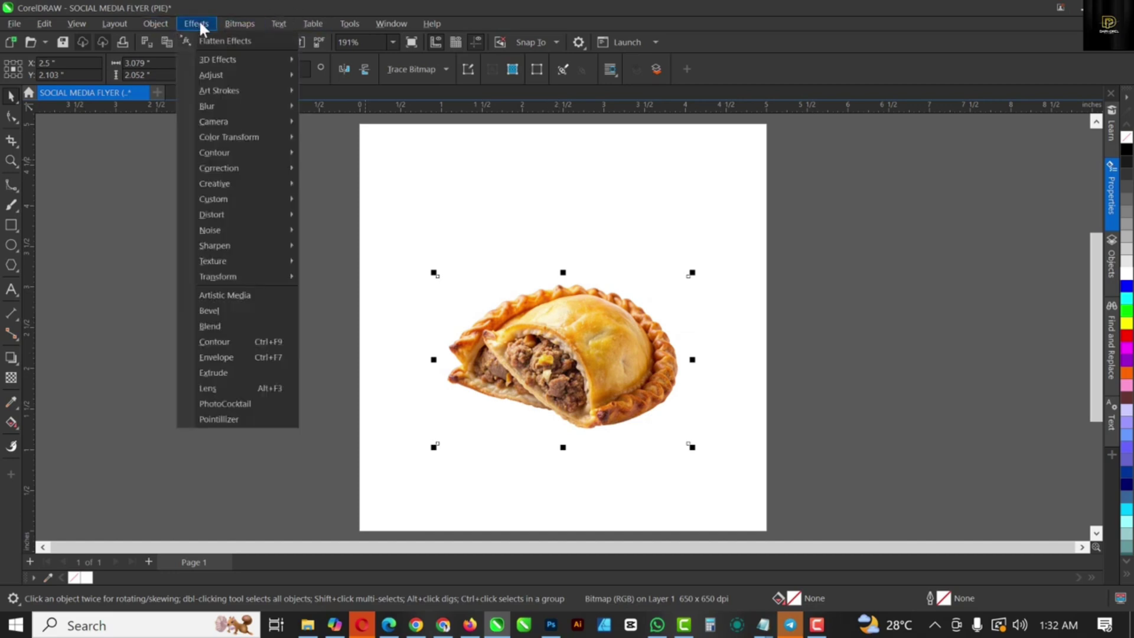
mouse_move(228, 73)
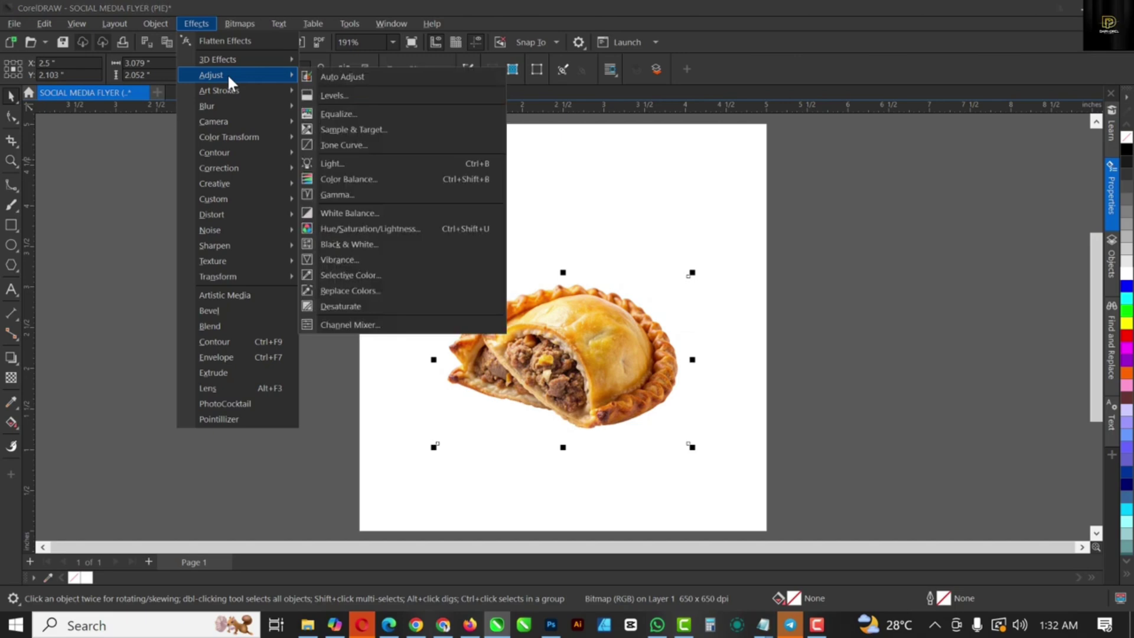
click(326, 74)
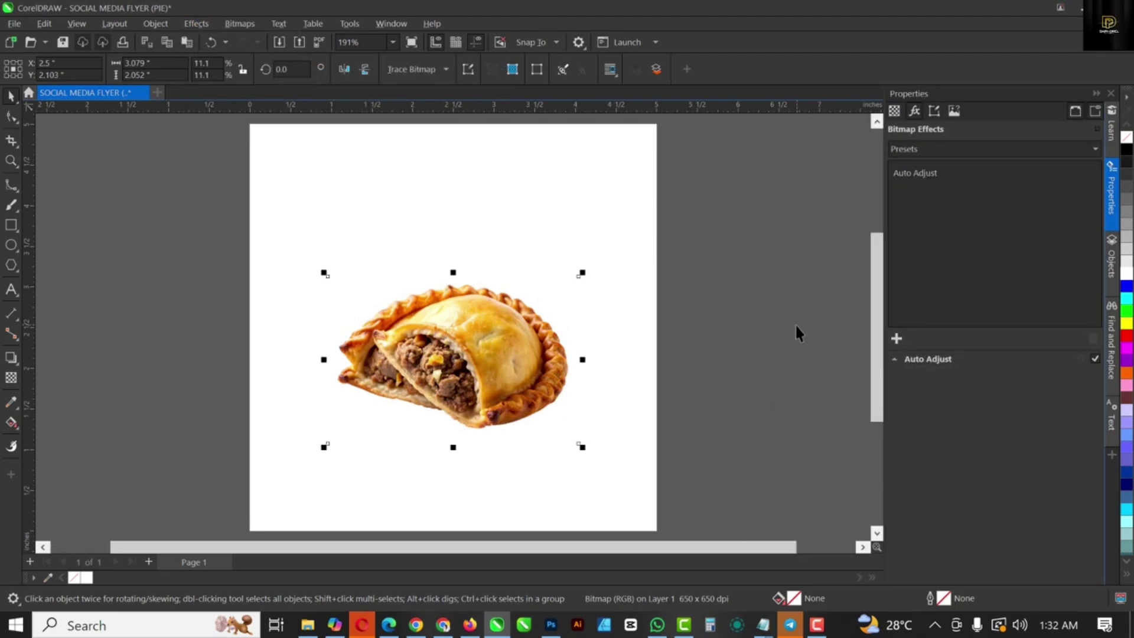
click(1097, 93)
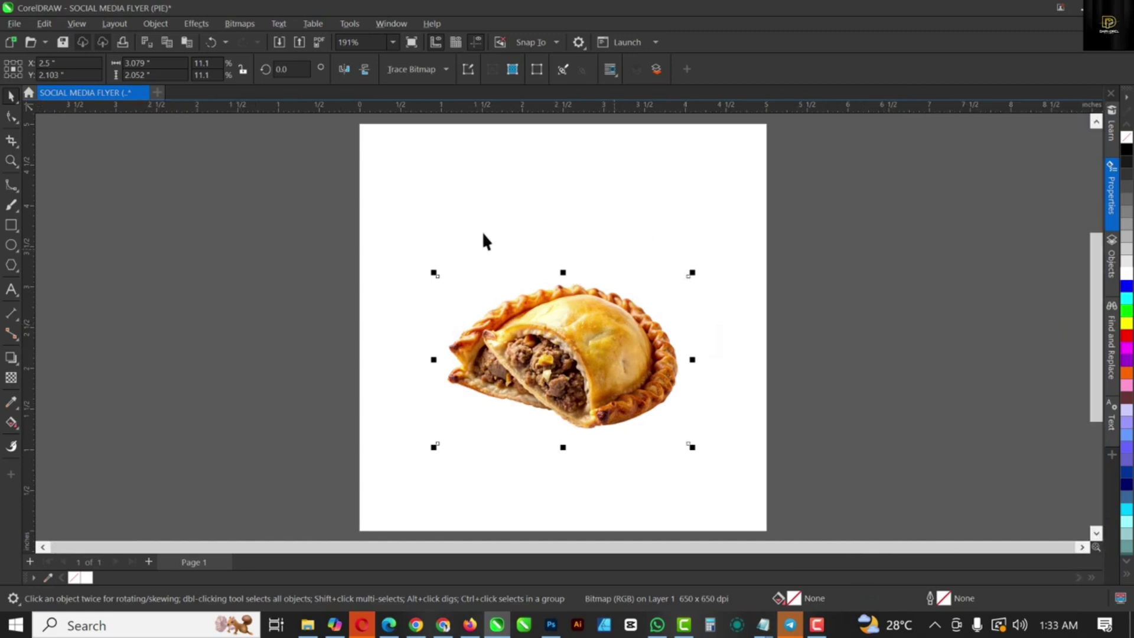
Step: Sample the pie crust's orange with the Color Eyedropper and fill the background square with it
click(11, 402)
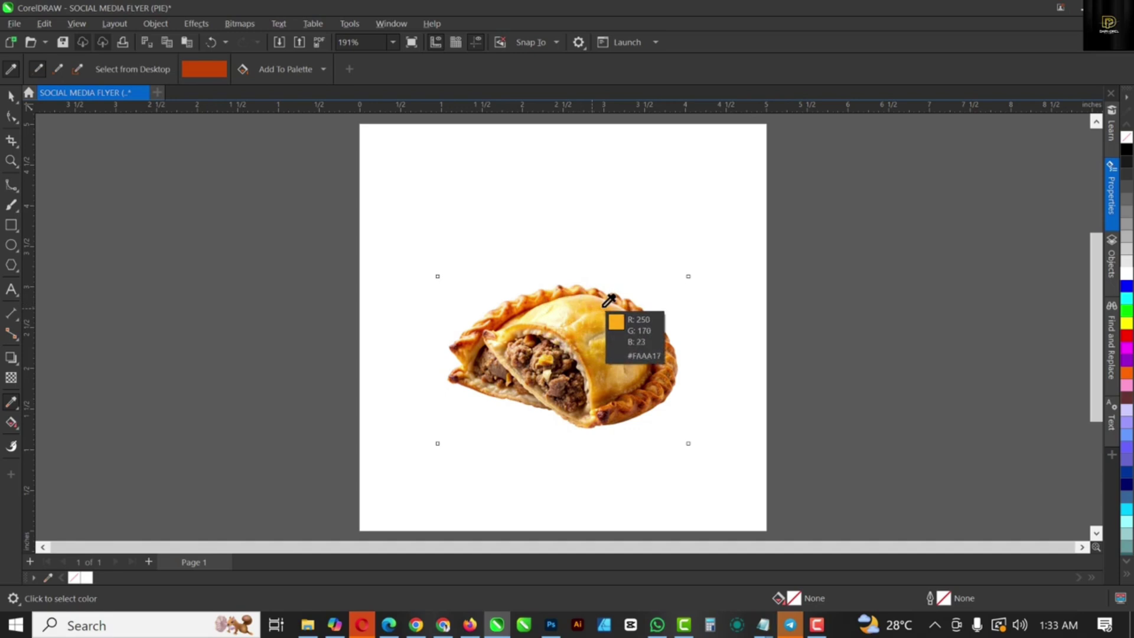
click(609, 301)
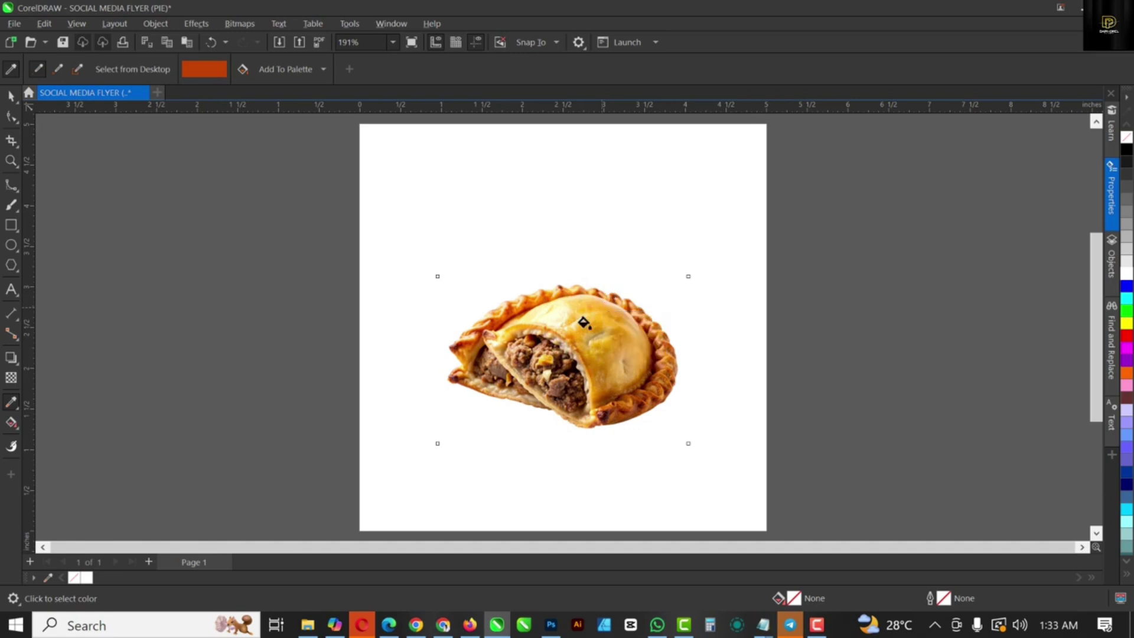
click(378, 441)
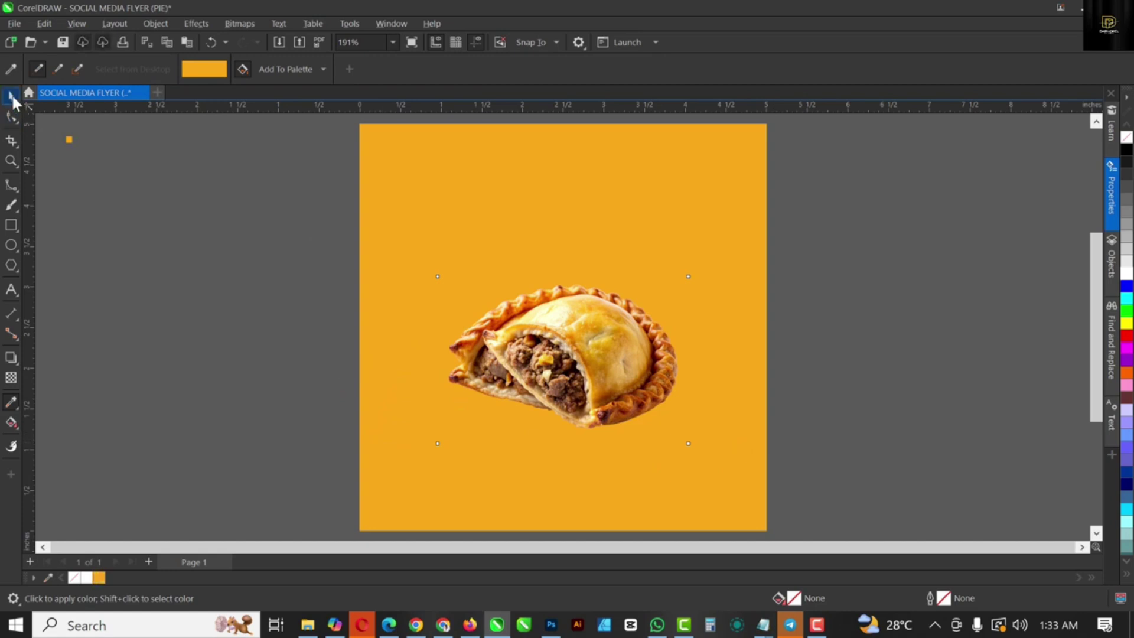
click(12, 96)
click(569, 198)
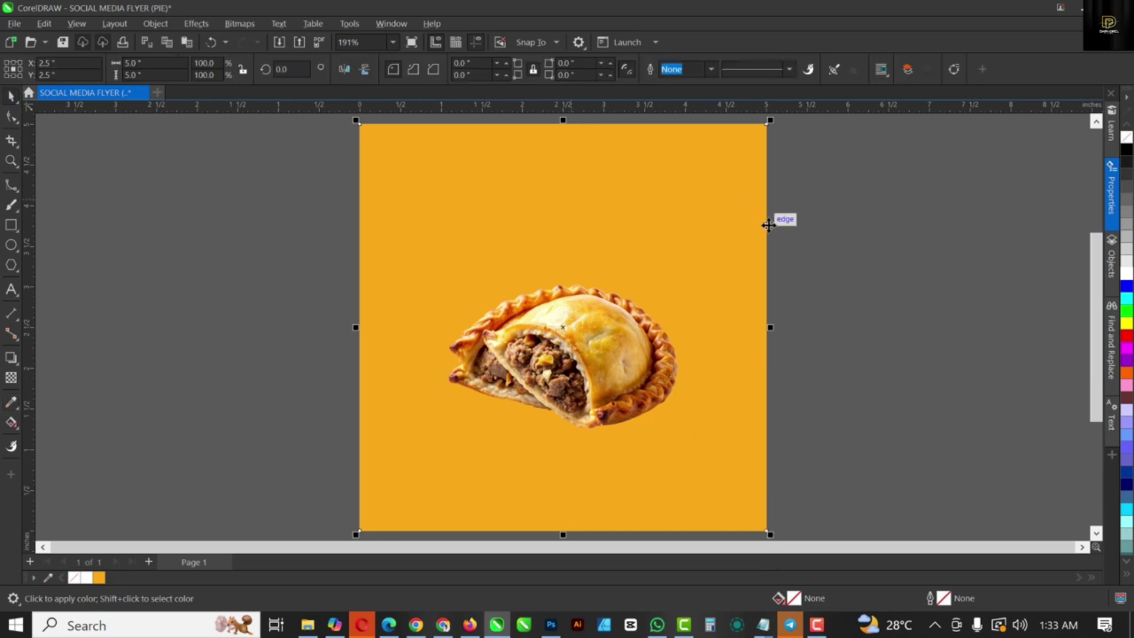
Step: Confirm the background fill is hex #FAAA17 in the Edit Fill dialog
double_click(792, 600)
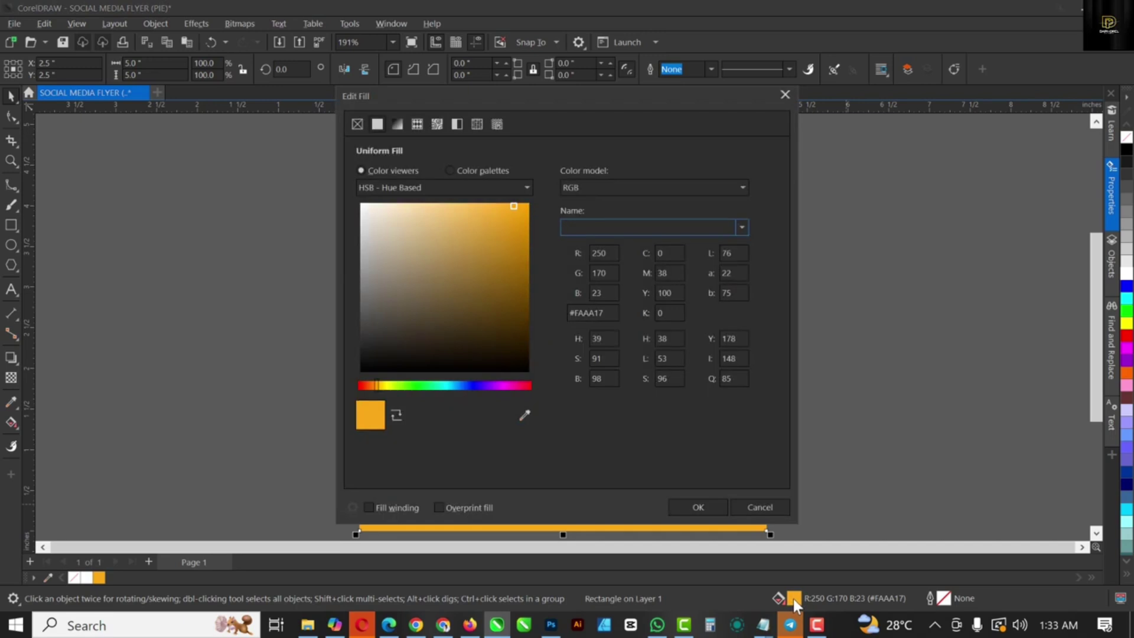
click(607, 315)
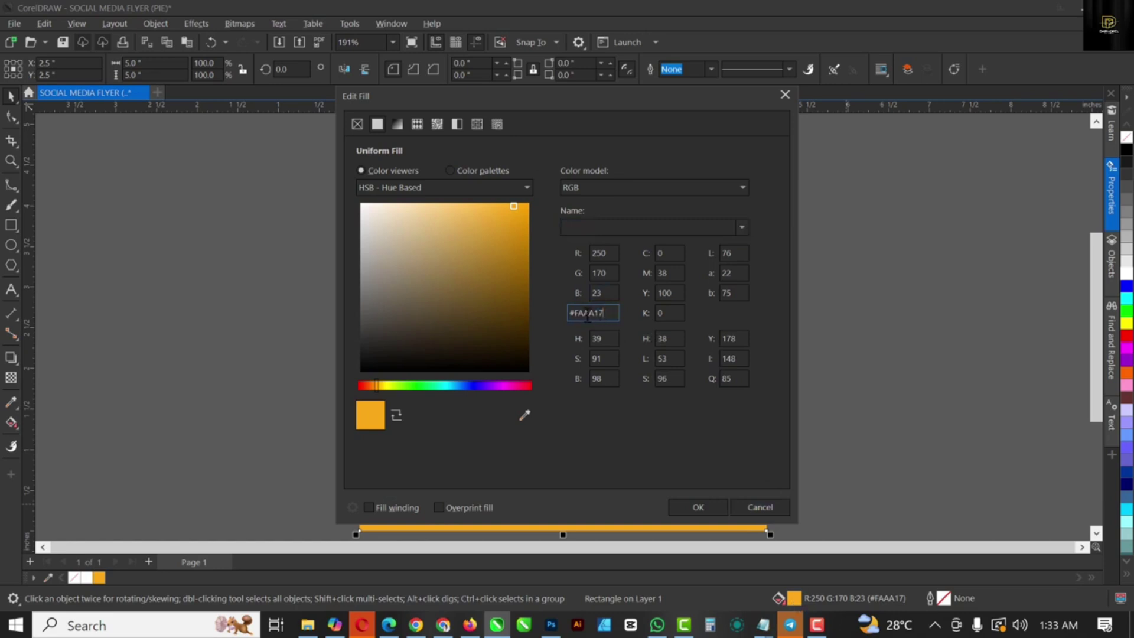
double_click(588, 315)
click(712, 506)
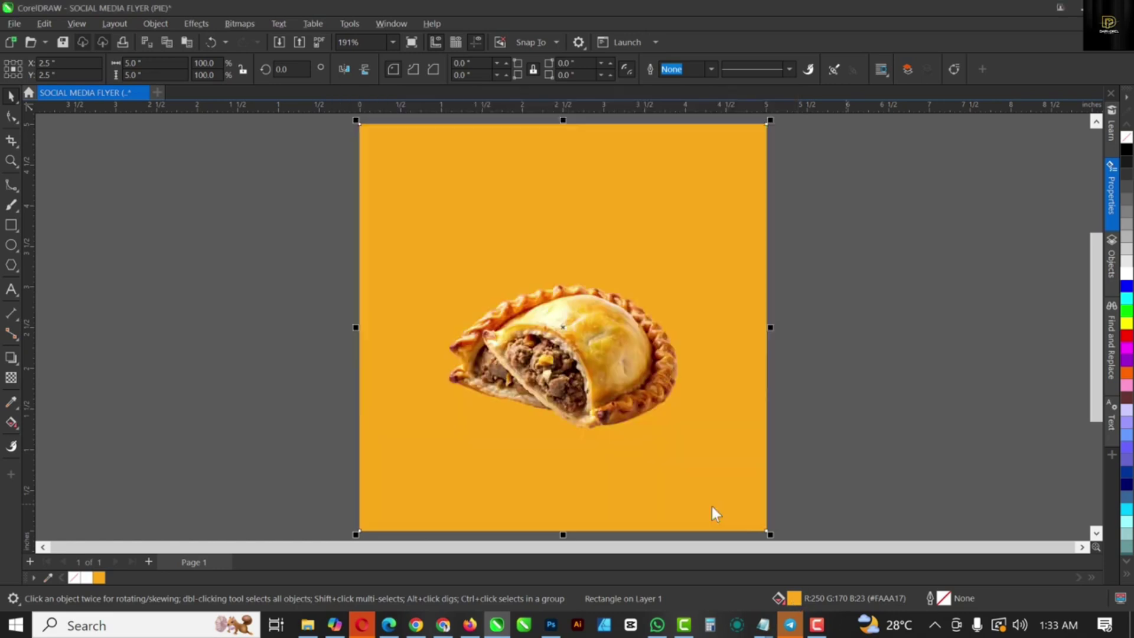
click(584, 218)
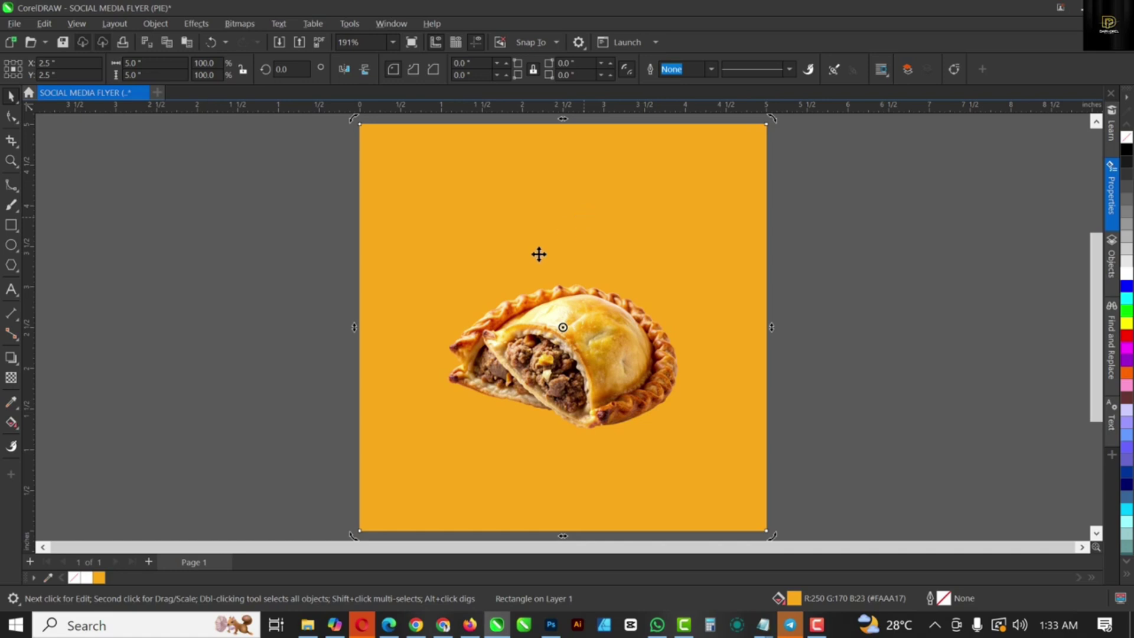
key(g)
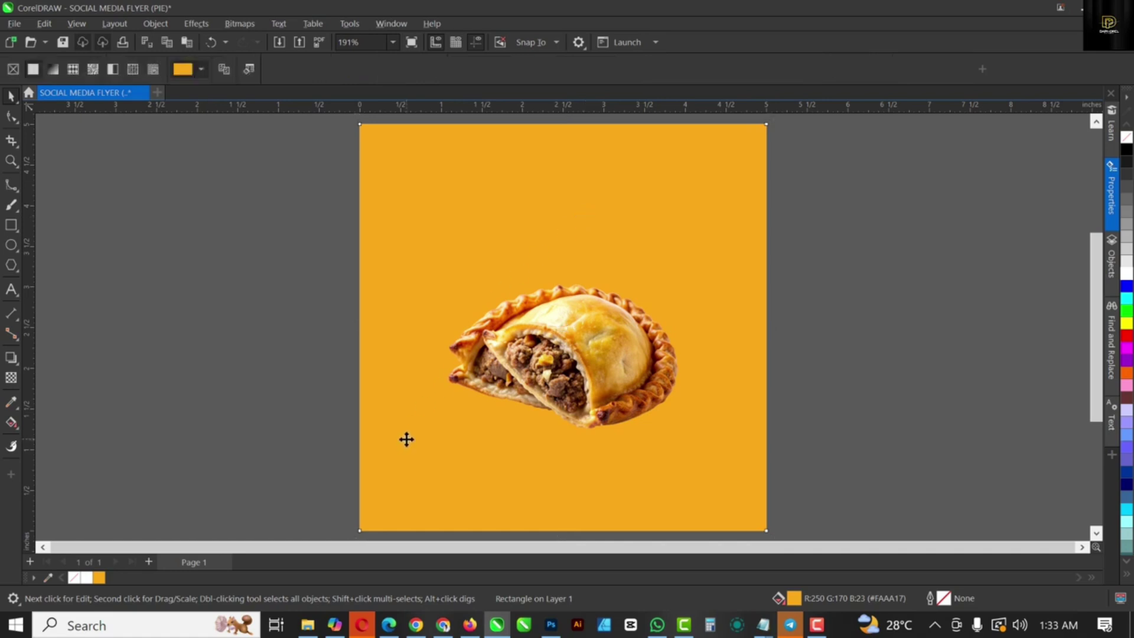
Step: Give the background a diagonal gradient, orange at bottom-left fading to white at top-right
click(12, 420)
click(59, 423)
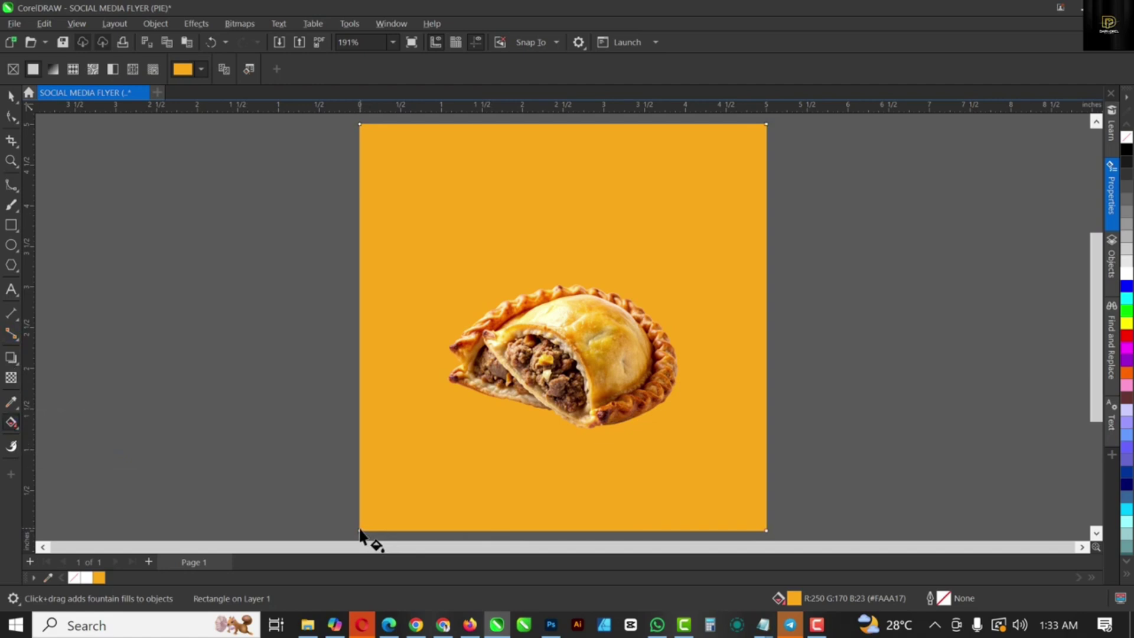
drag(361, 530, 642, 225)
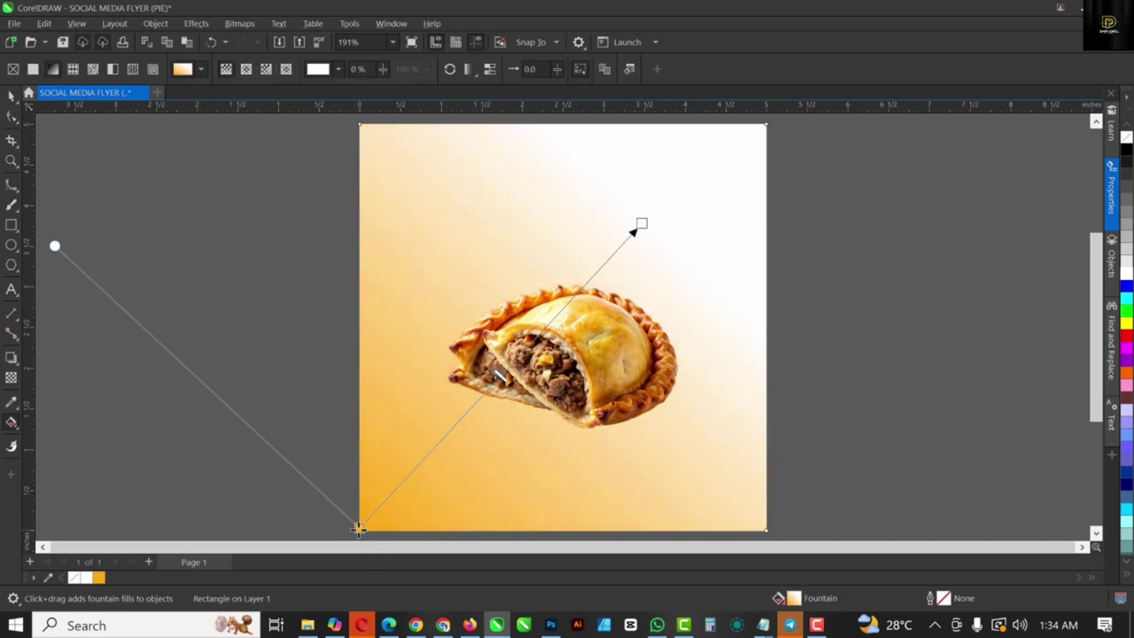
drag(359, 528, 372, 521)
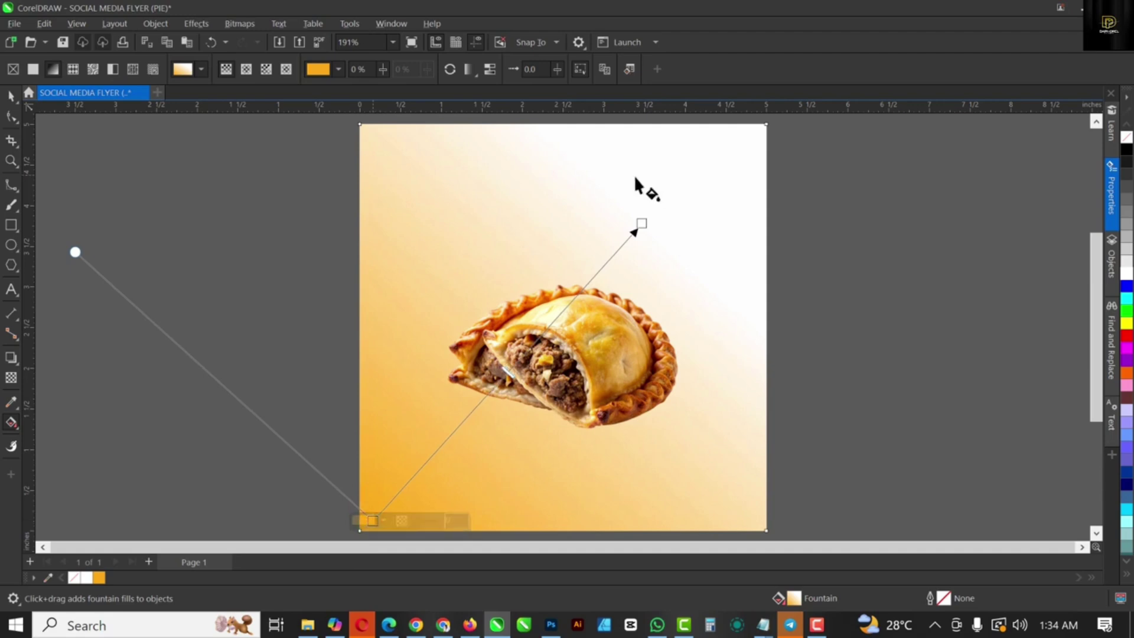
Step: Leave gradient editing, deselect the background, and select the pie photo
click(11, 98)
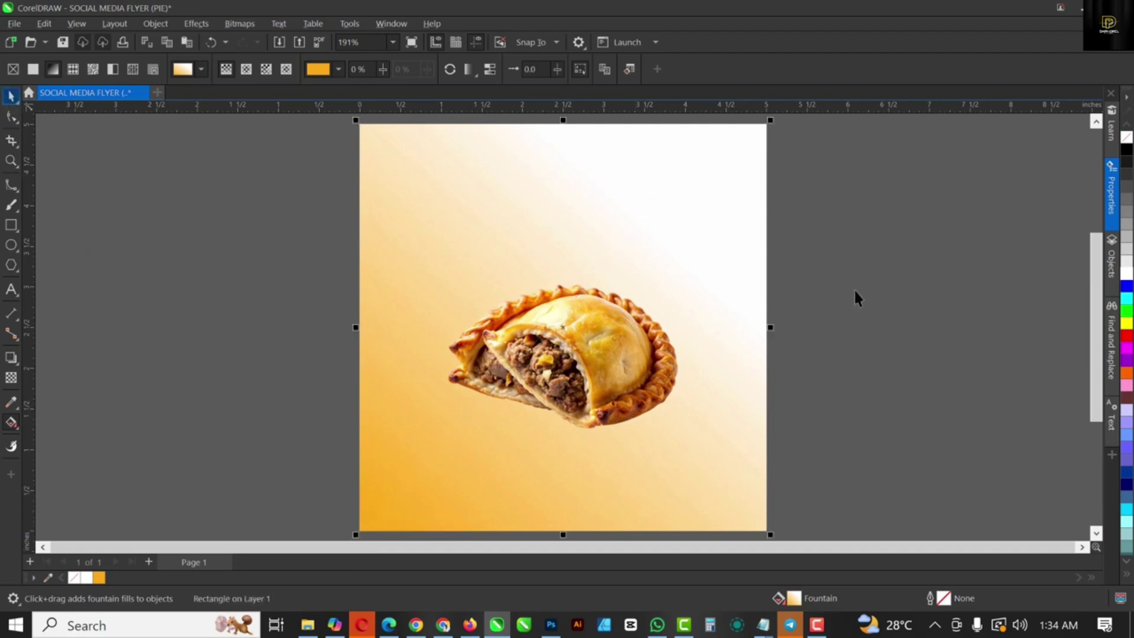
click(245, 153)
click(556, 325)
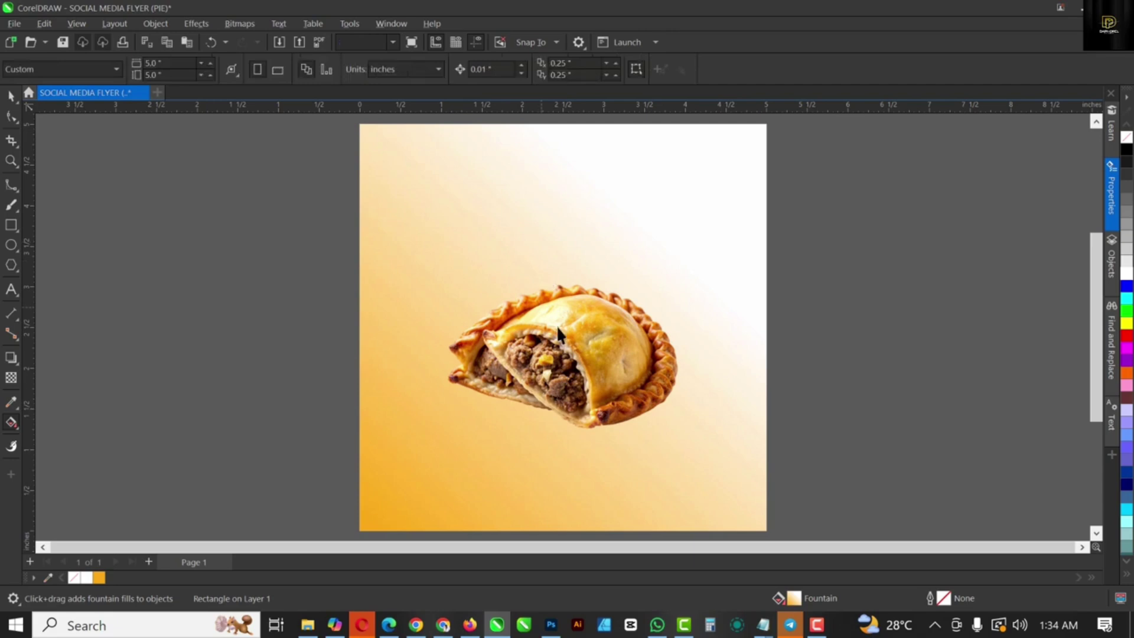
key(space)
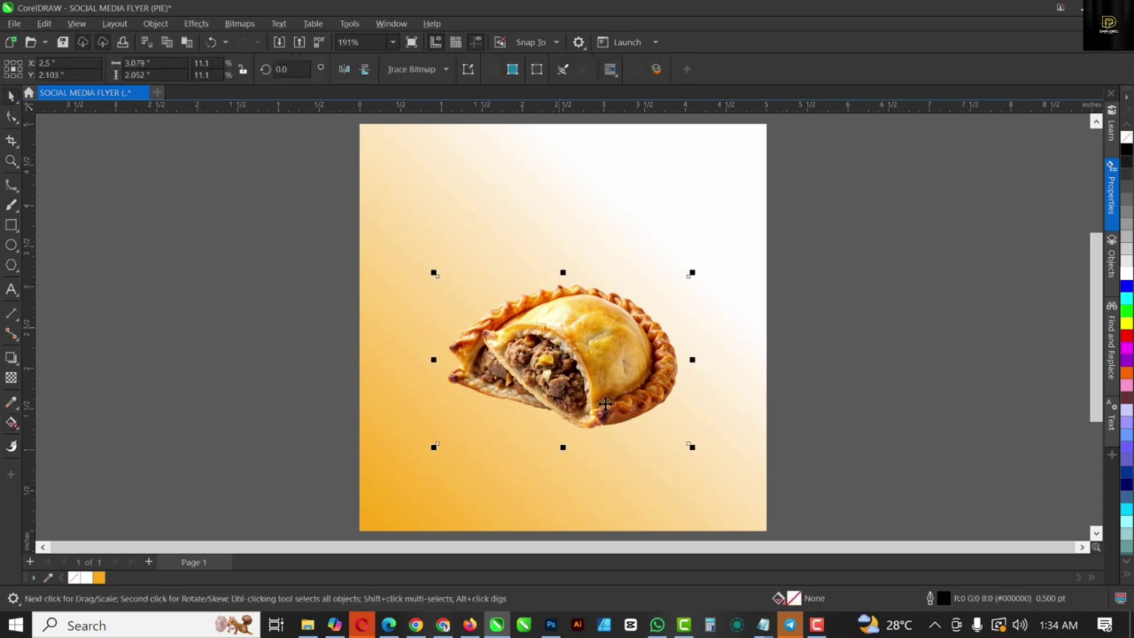
Step: With the B-Spline tool, trace points from the pie's left tip along its underside
click(10, 188)
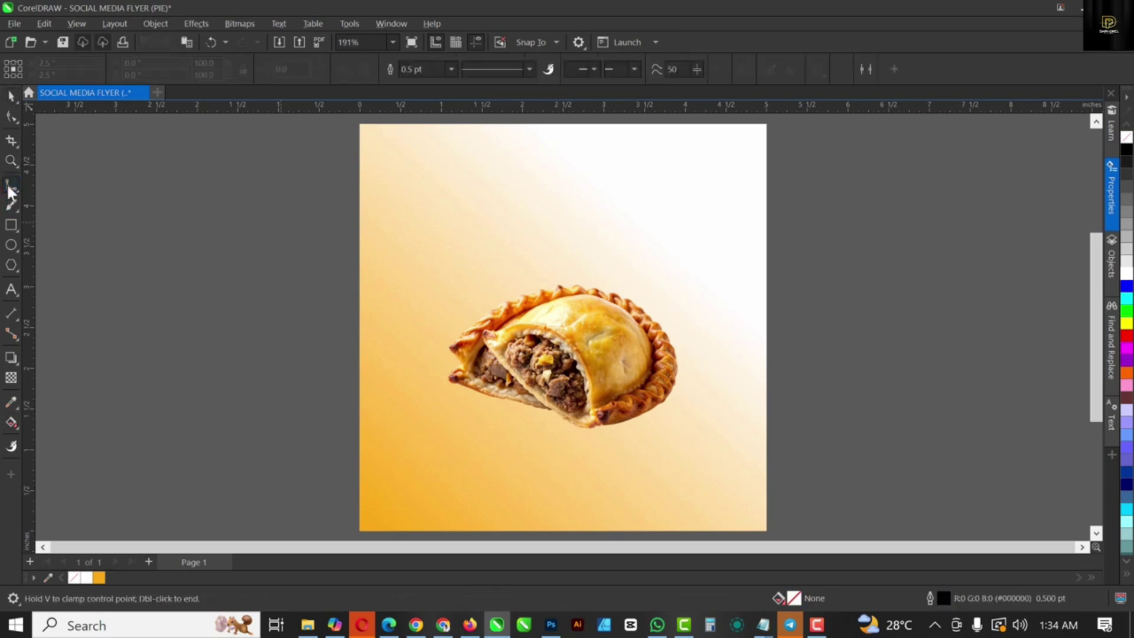
click(9, 188)
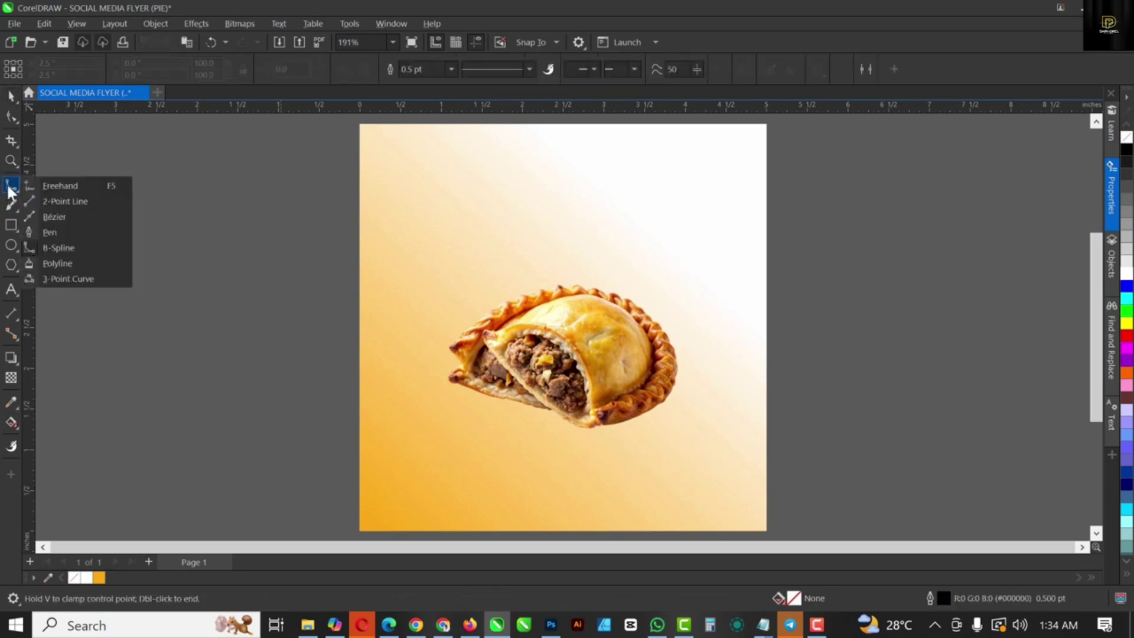
click(66, 247)
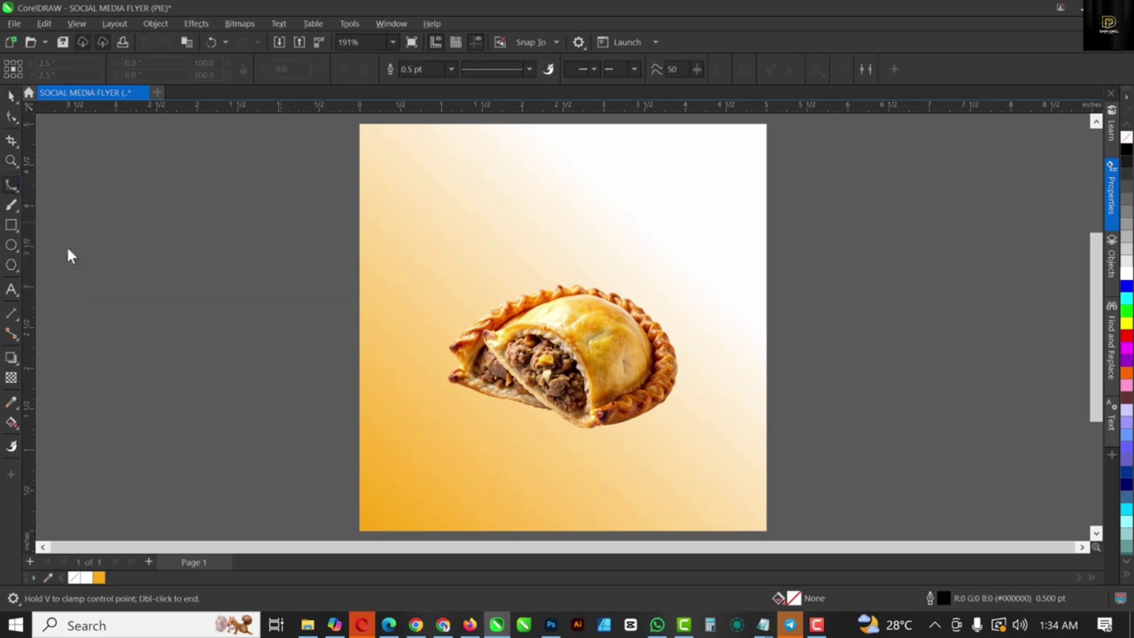
scroll(450, 384, up, 3)
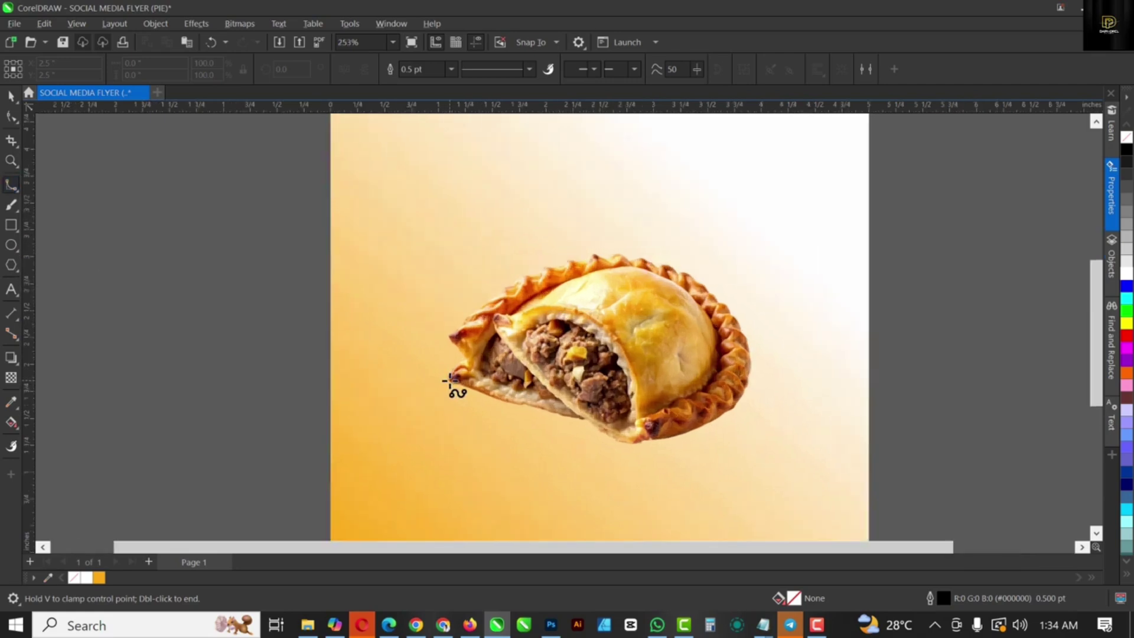
click(444, 361)
click(421, 390)
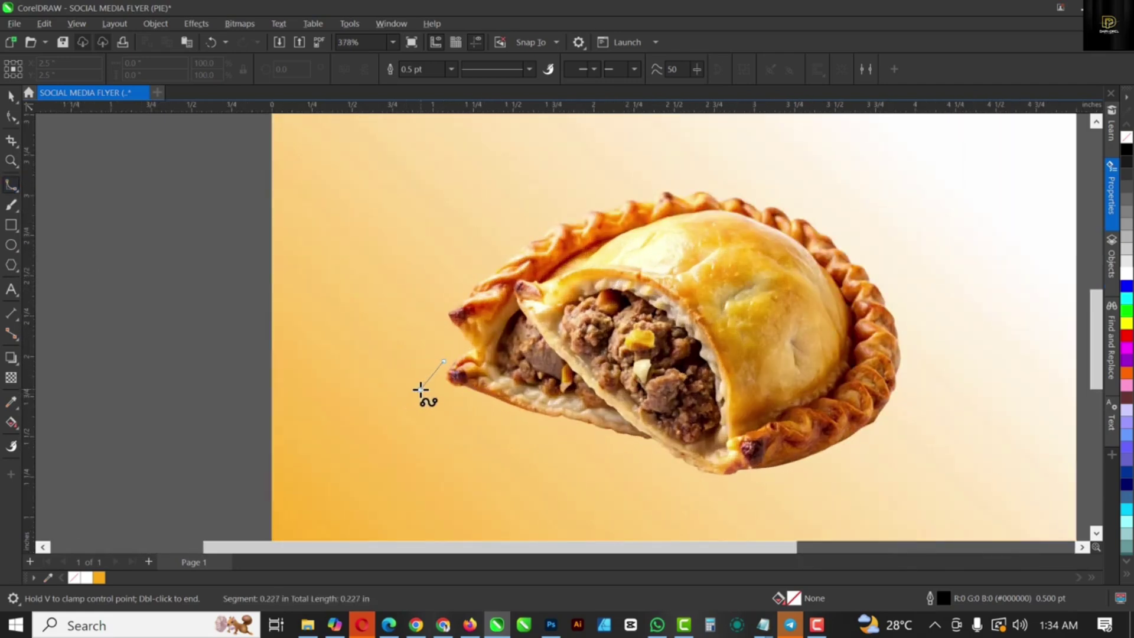
click(464, 392)
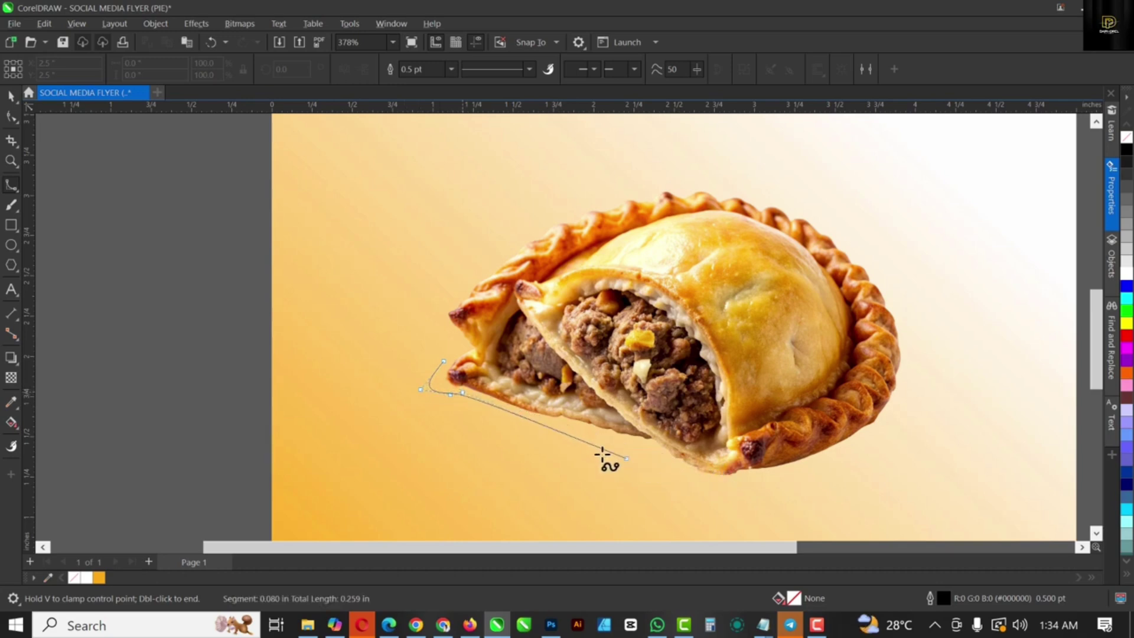
click(546, 426)
click(557, 424)
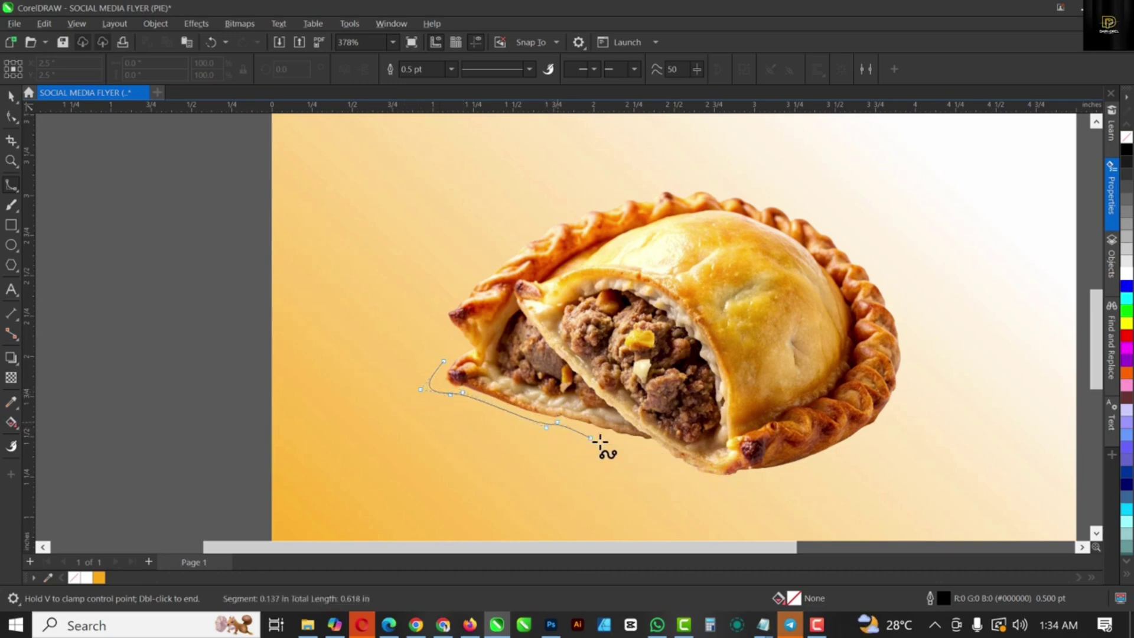
click(636, 445)
click(675, 470)
click(708, 489)
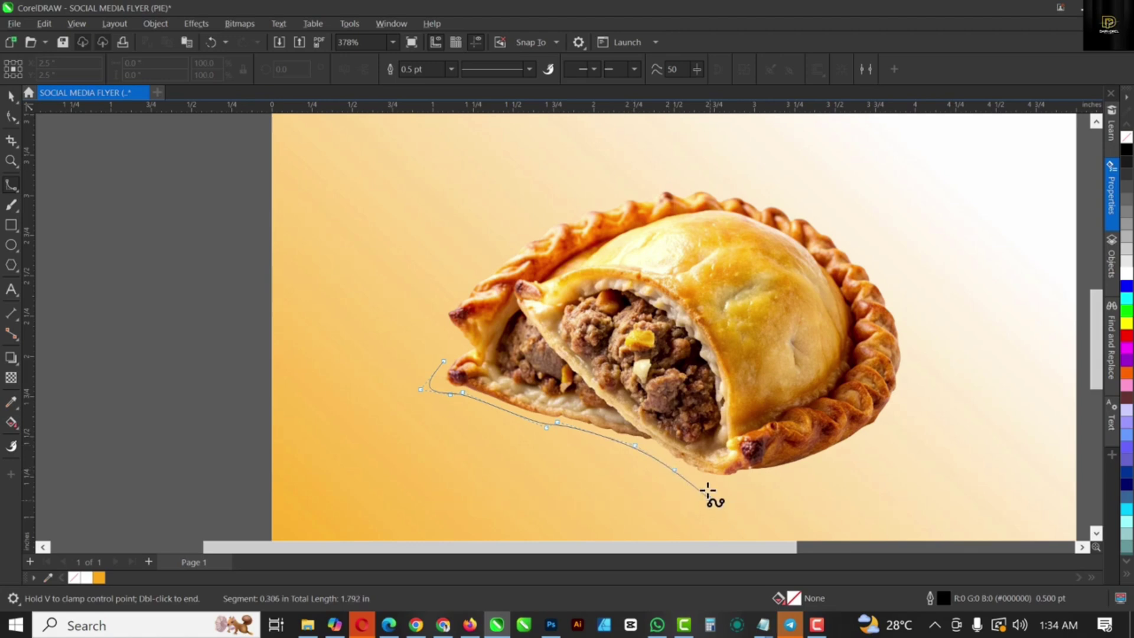
Step: Close the shape around the pie's right edge and fill it solid black with no outline
click(745, 479)
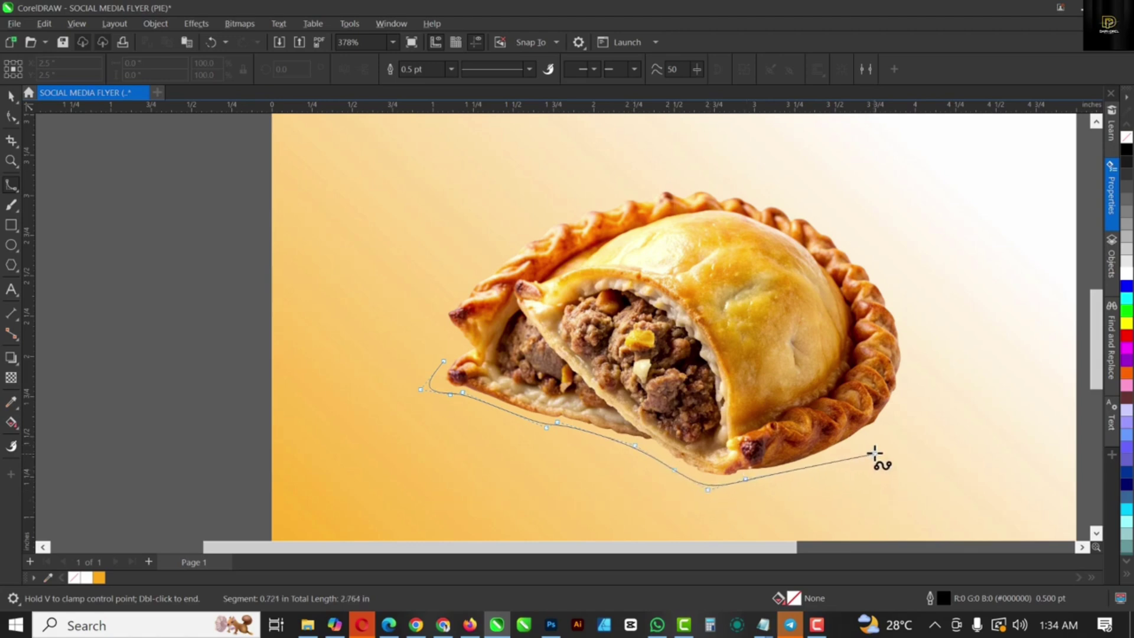
click(873, 452)
click(915, 393)
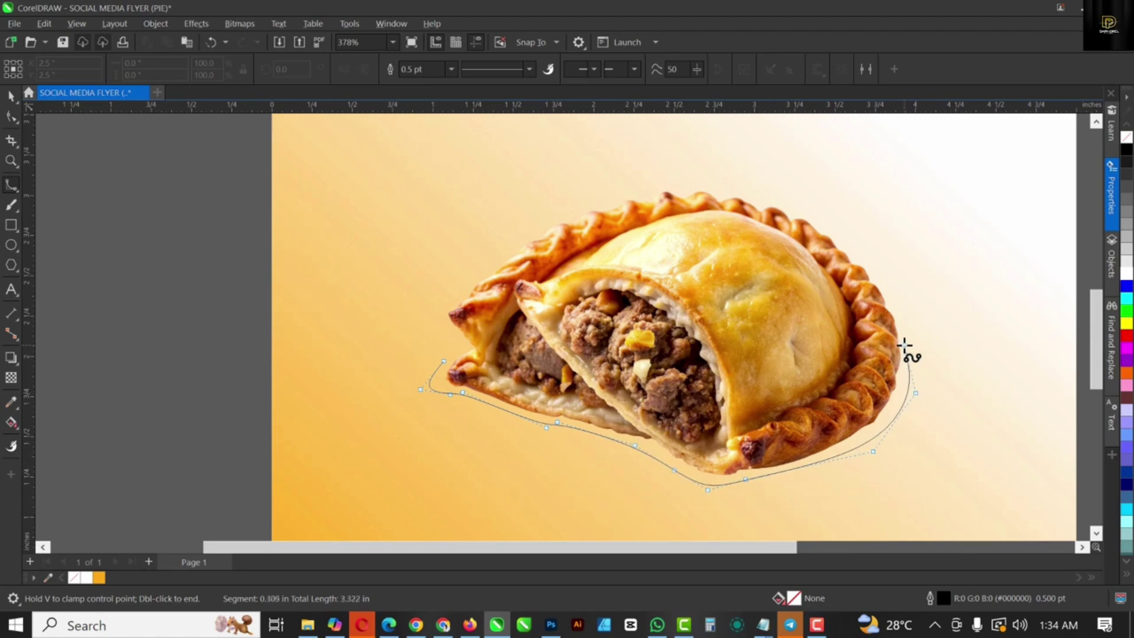
click(905, 345)
click(871, 332)
click(759, 313)
click(636, 324)
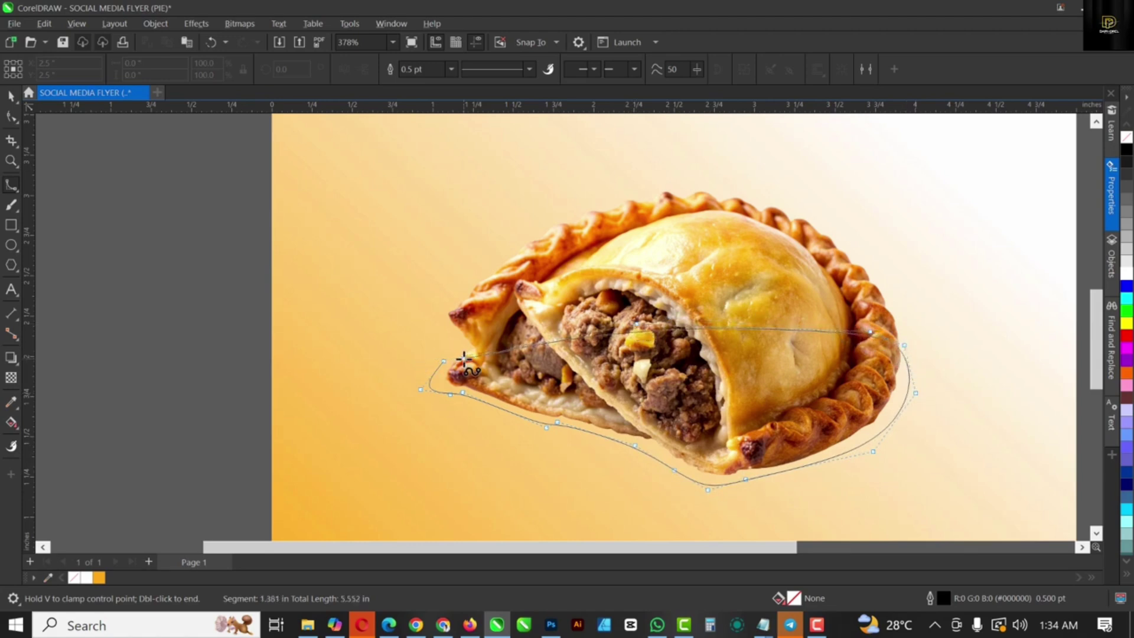
double_click(466, 387)
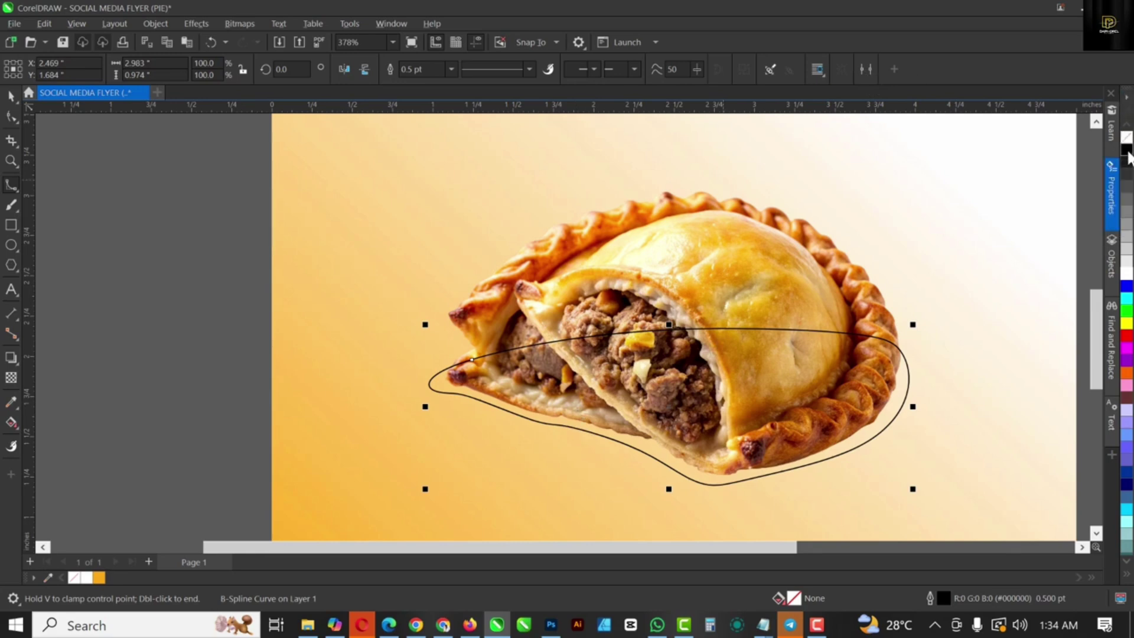
click(1127, 151)
right_click(1127, 139)
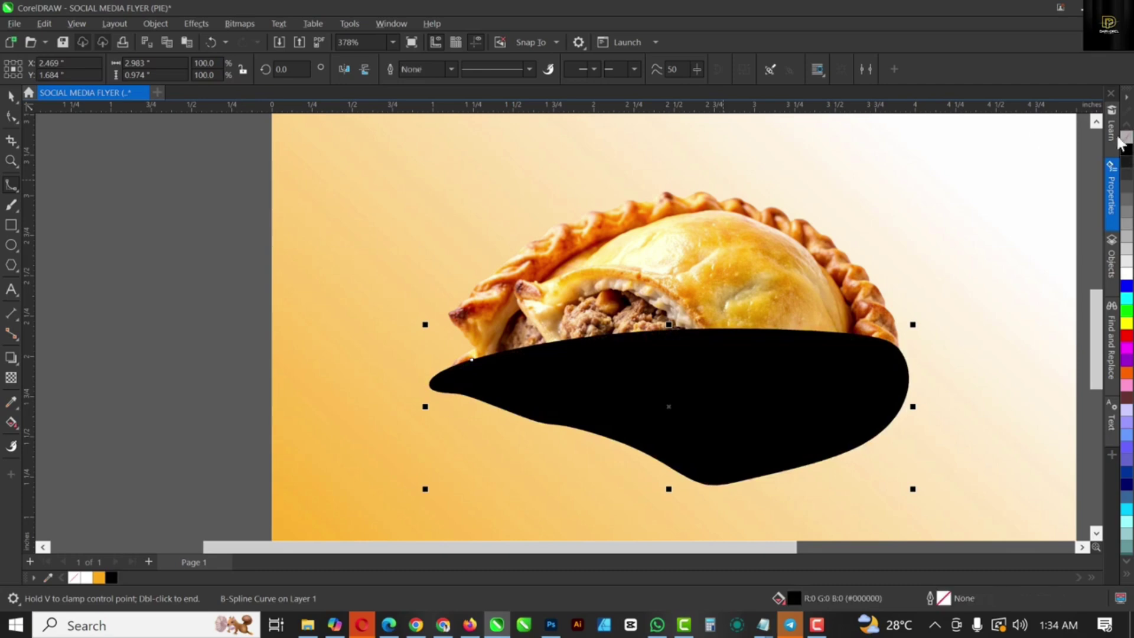
Step: Send the black shape back and apply a Gaussian Blur with radius about 40
click(10, 99)
scroll(623, 342, down, 1)
scroll(623, 342, down, 1)
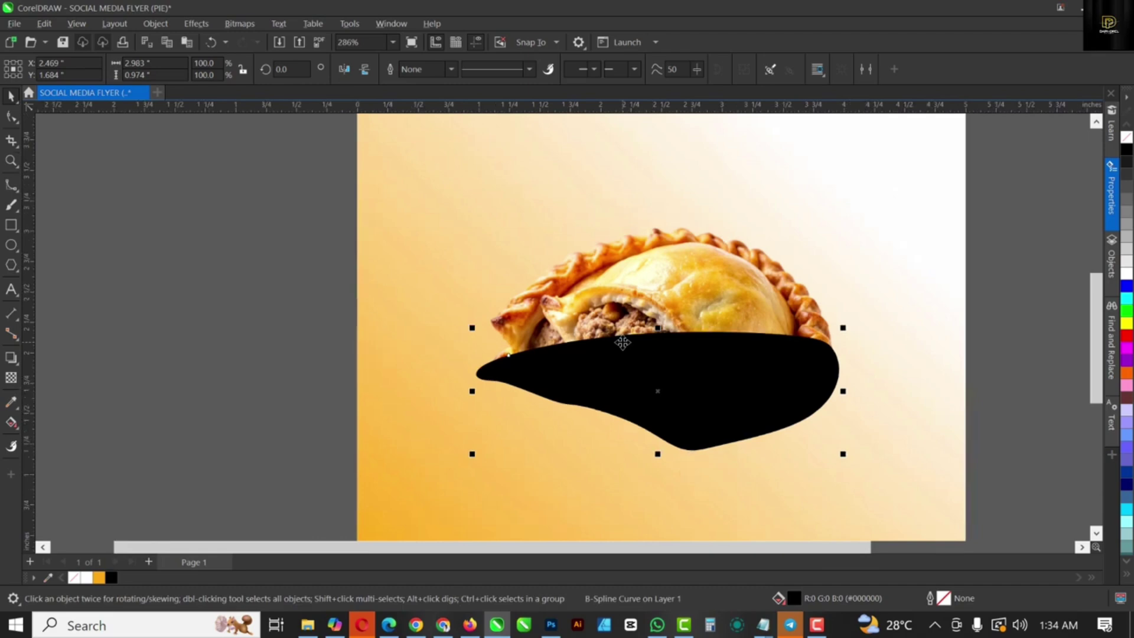
key(ctrl+Page_Down)
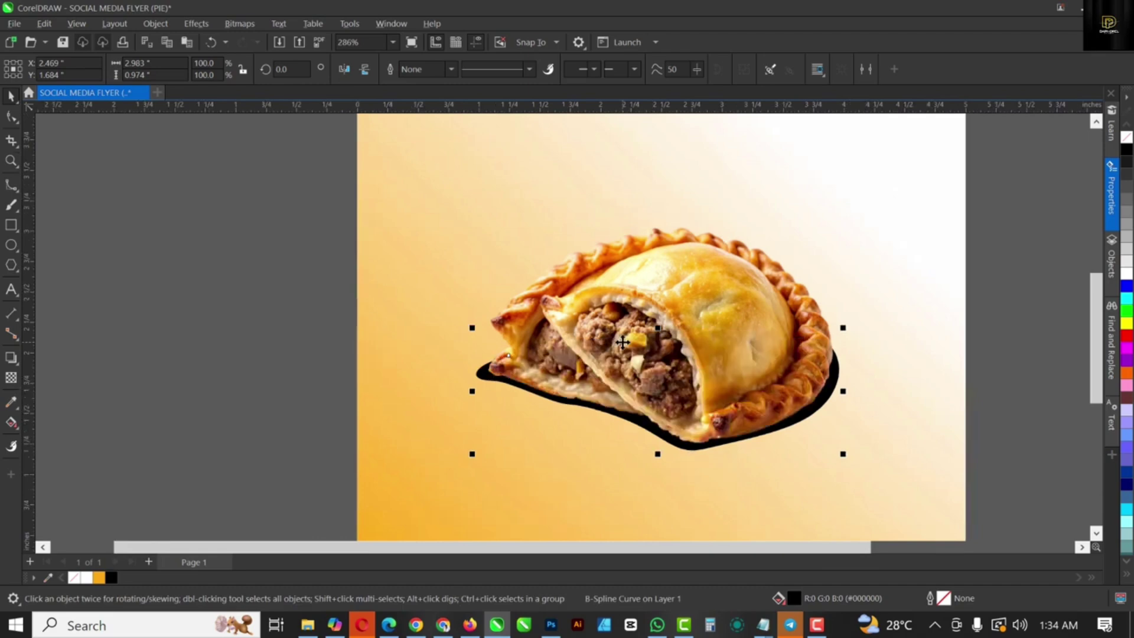
click(197, 23)
mouse_move(225, 100)
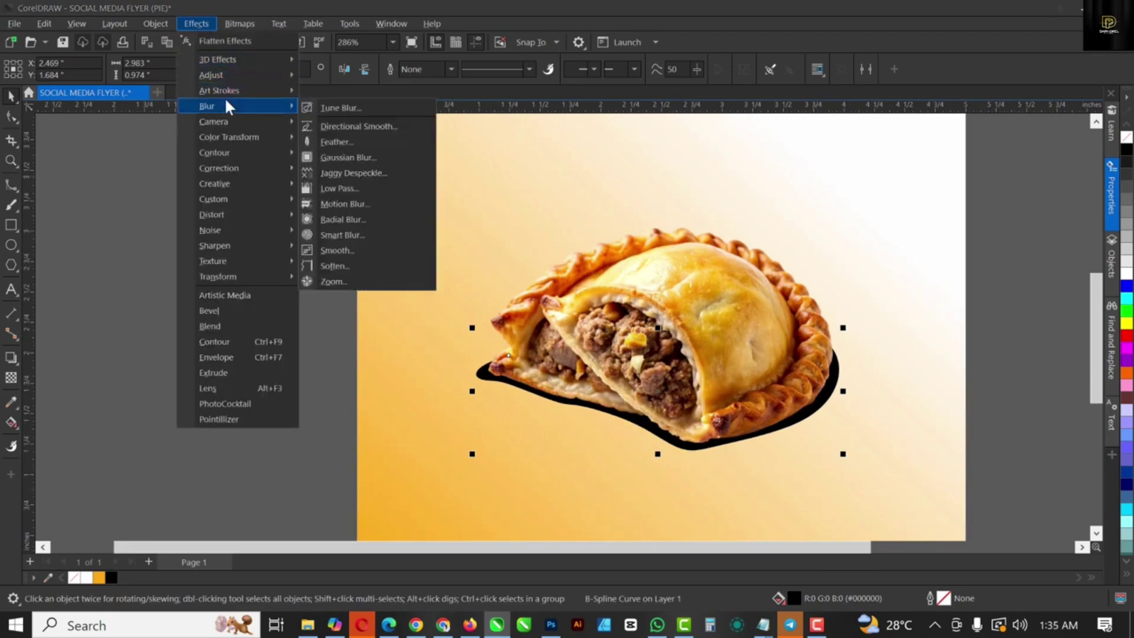
click(338, 153)
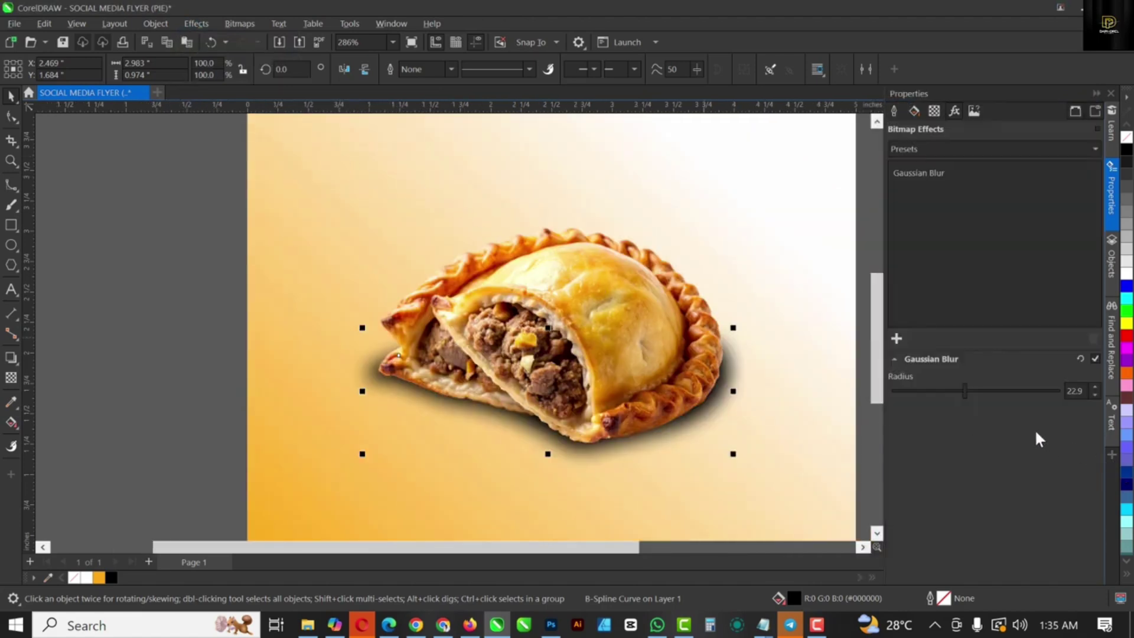
click(979, 389)
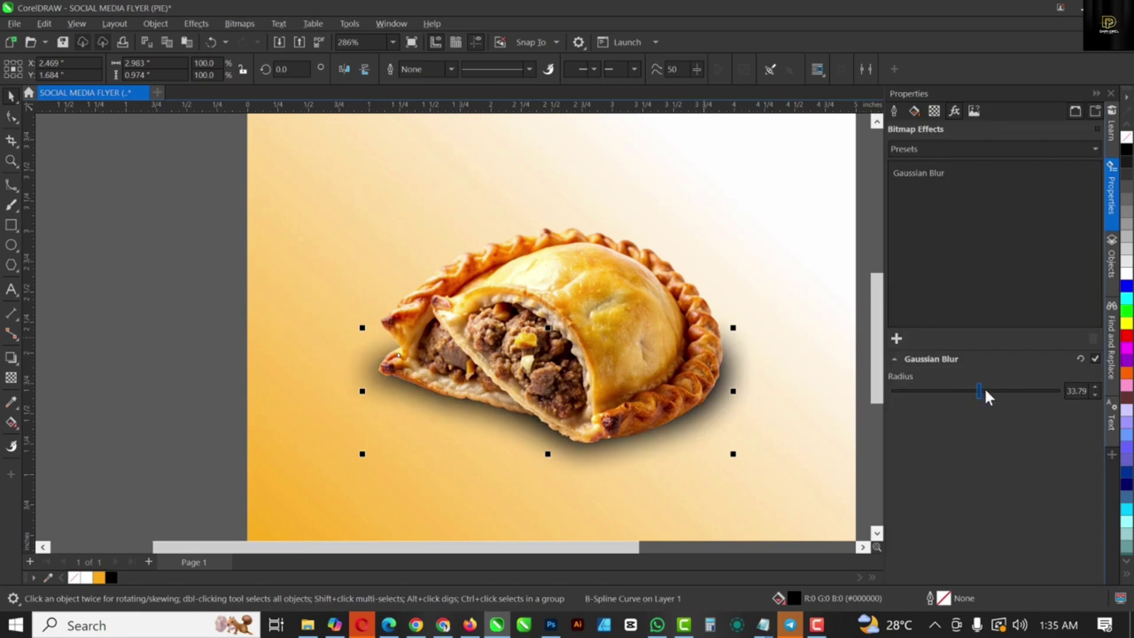
click(985, 390)
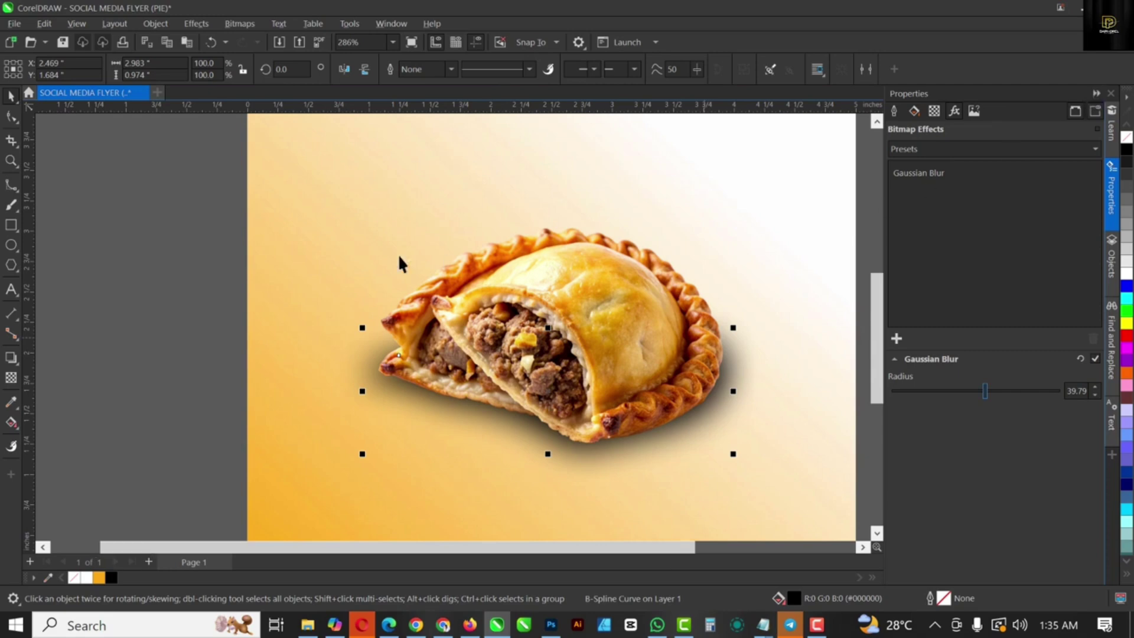
click(11, 117)
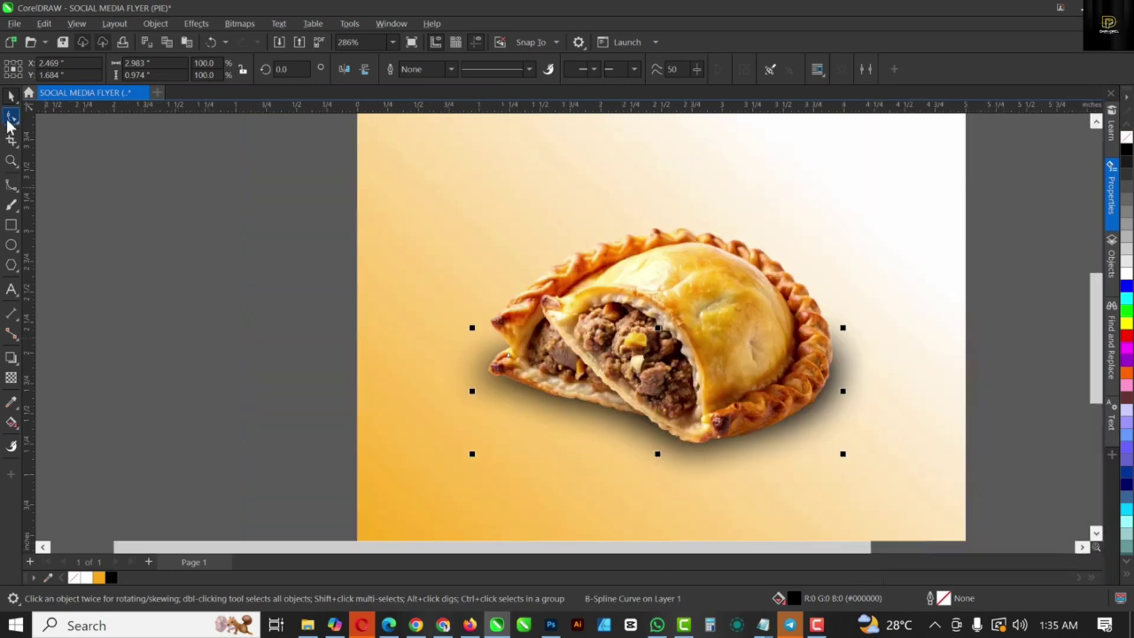
Step: Shrink the blurred shadow to about three-quarters size and place it behind the pie's lower edge
click(795, 420)
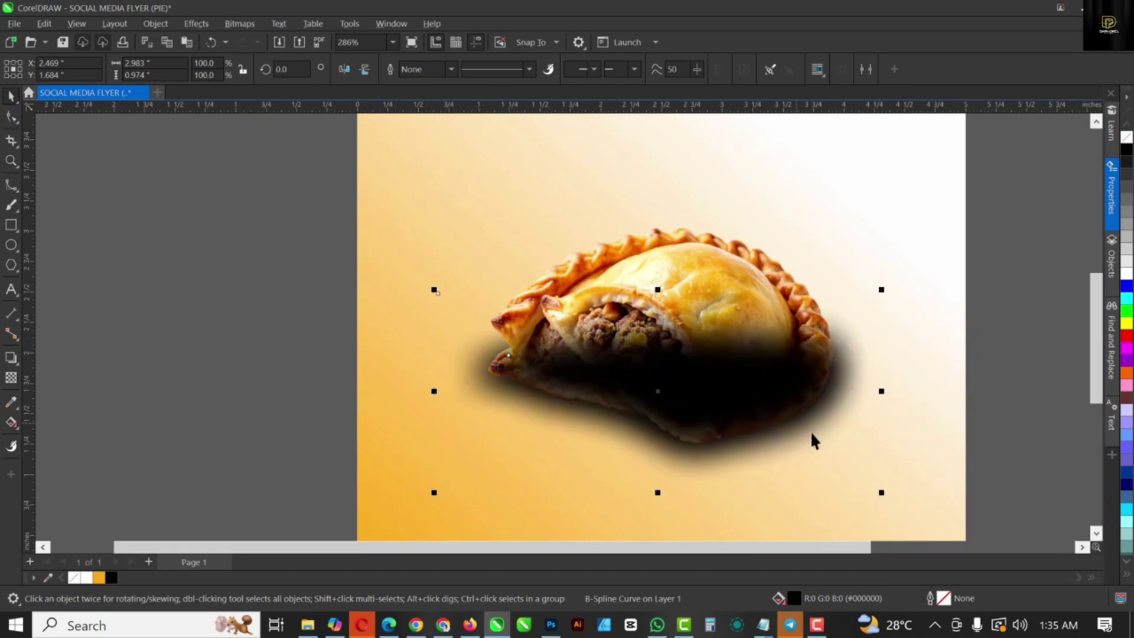
drag(881, 490, 802, 455)
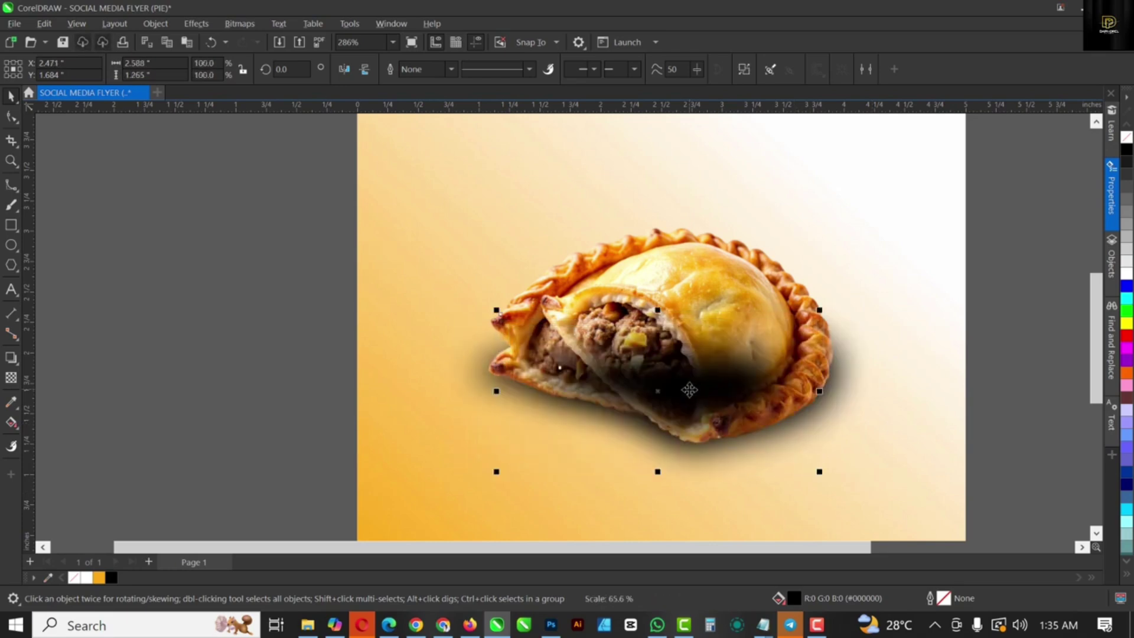
drag(689, 387, 674, 397)
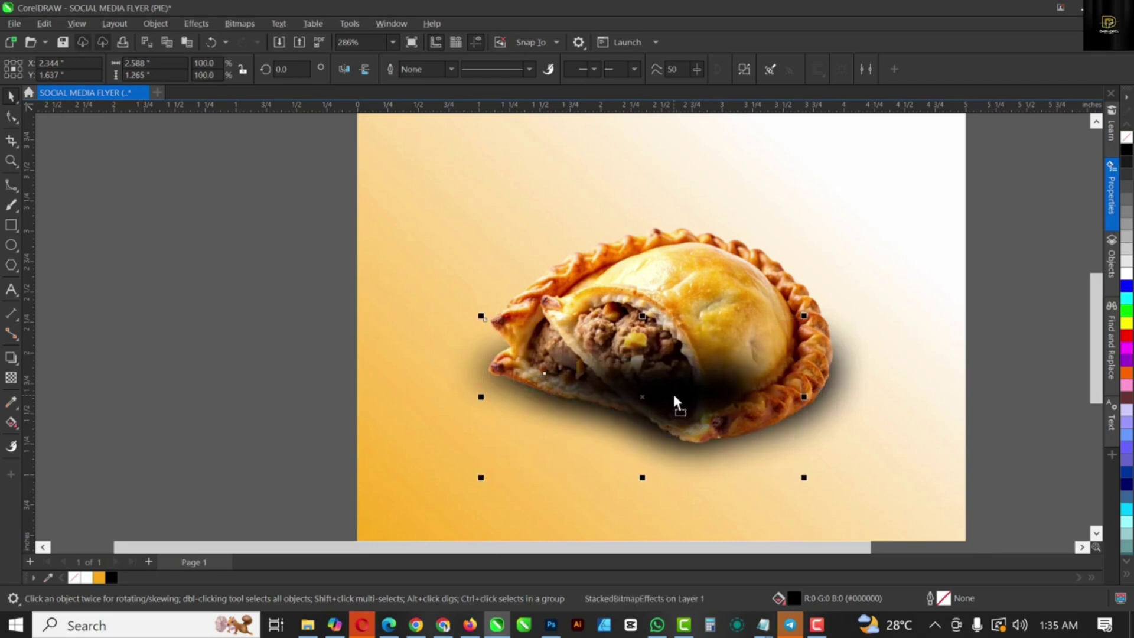
key(ctrl+Page_Down)
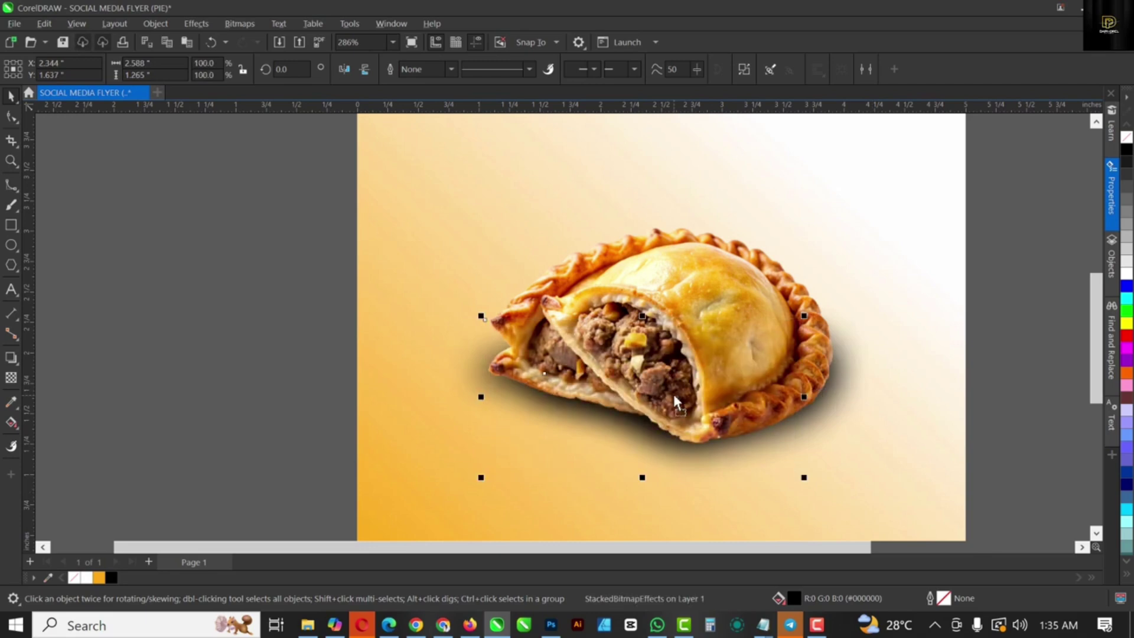
click(981, 251)
scroll(586, 276, down, 3)
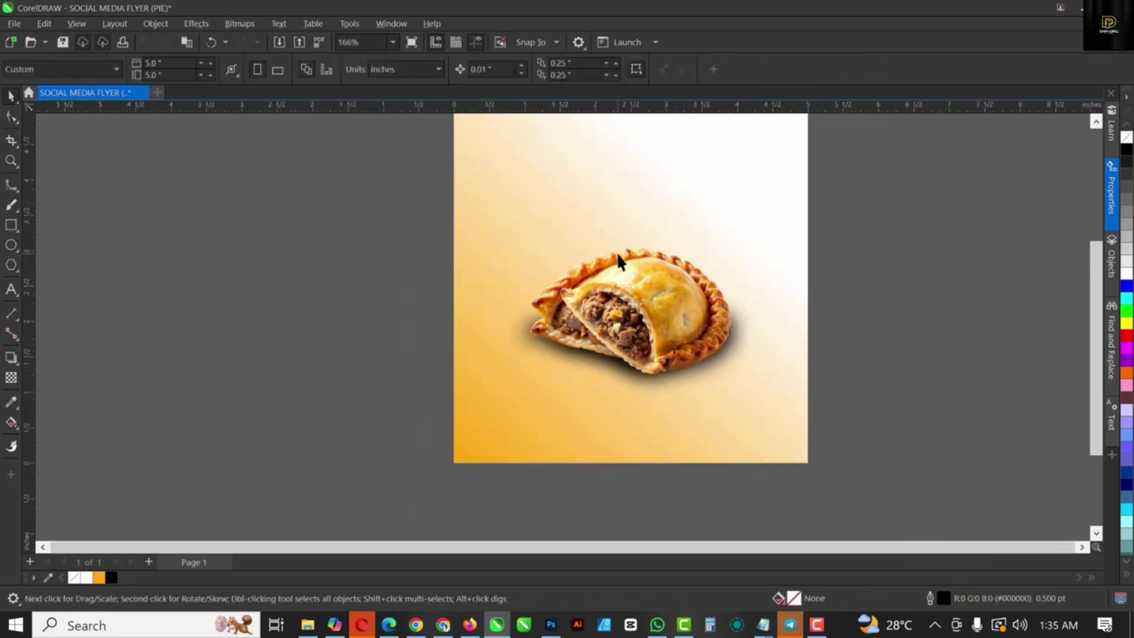
Step: Enlarge the pie photo slightly
scroll(617, 253, up, 2)
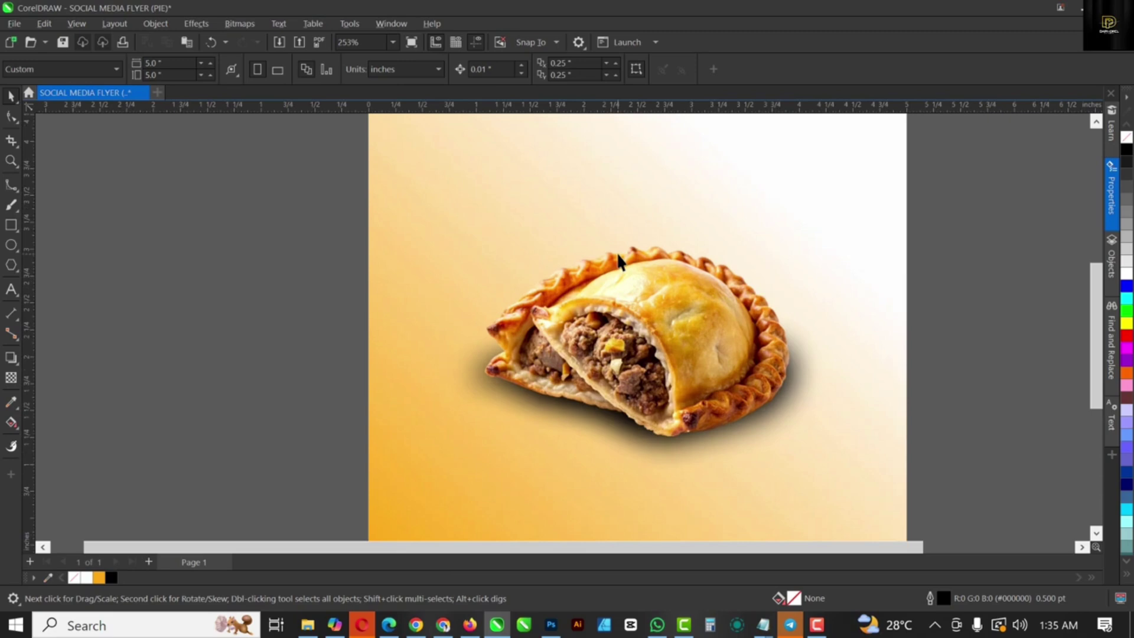
scroll(619, 260, down, 1)
click(599, 312)
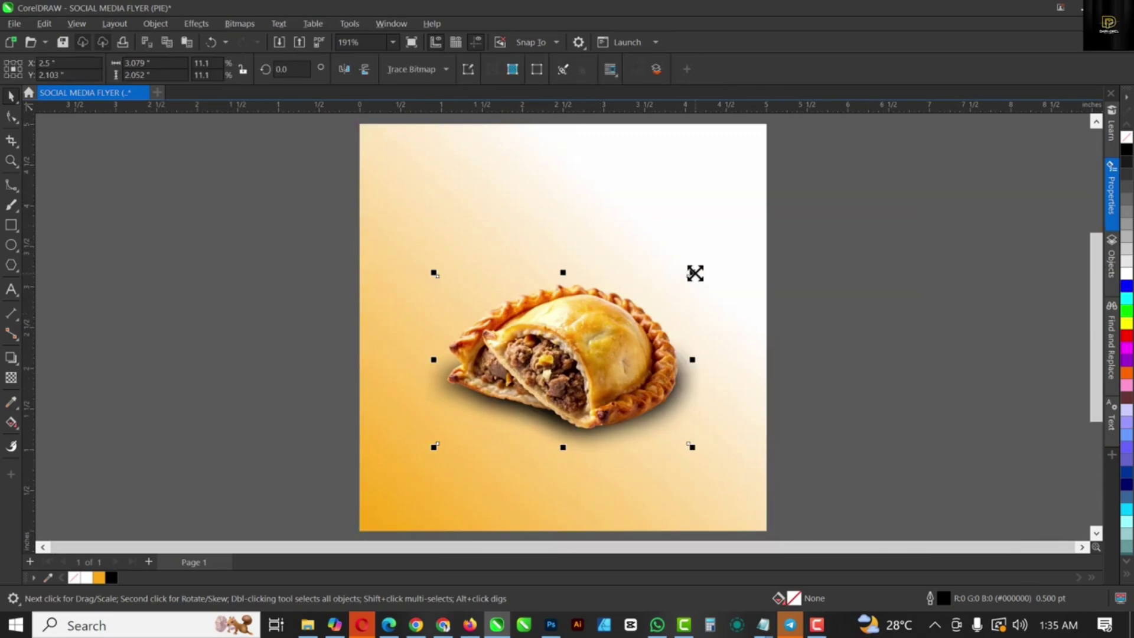
drag(692, 272, 702, 266)
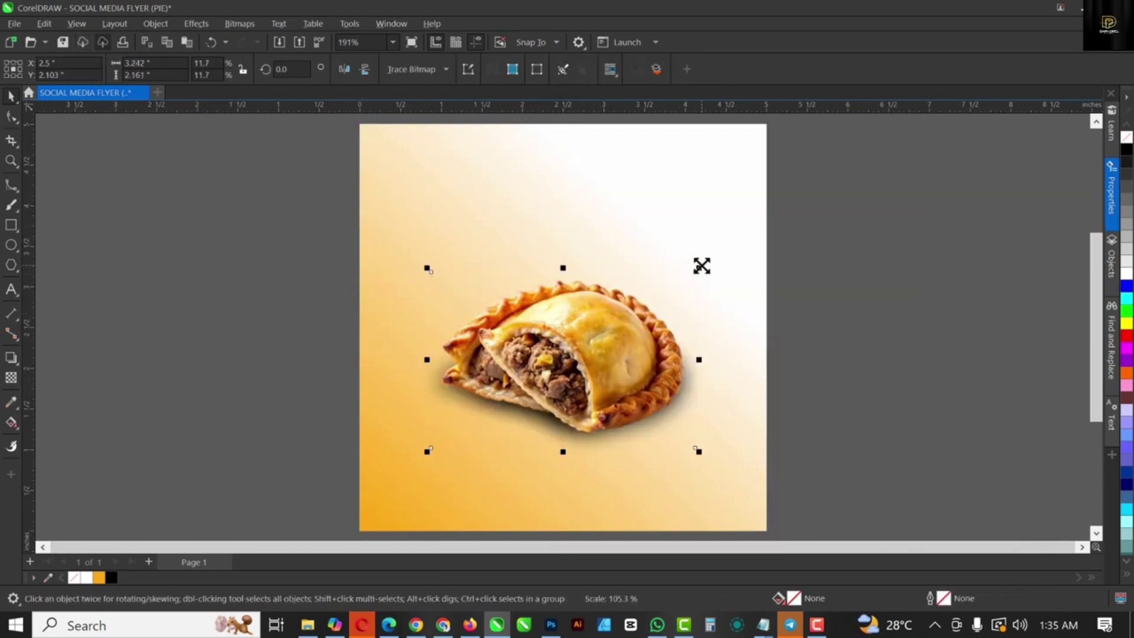
click(869, 230)
Step: Select the pie and its shadow together and nudge them down to about X 2.471, Y 1.873 inches
drag(909, 168, 338, 496)
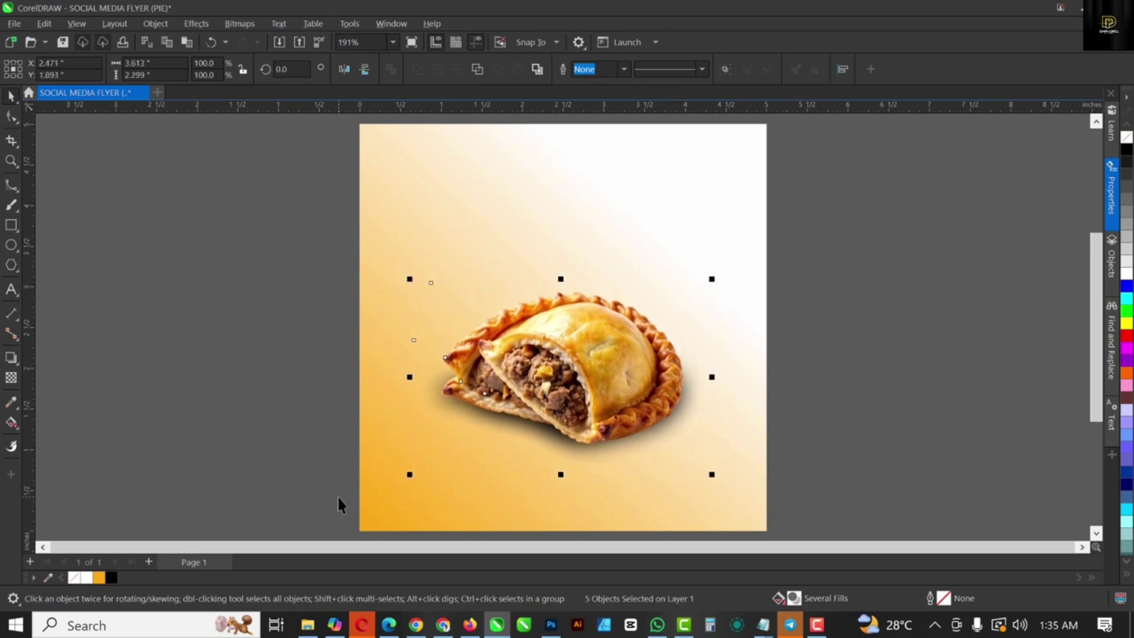
key(Down)
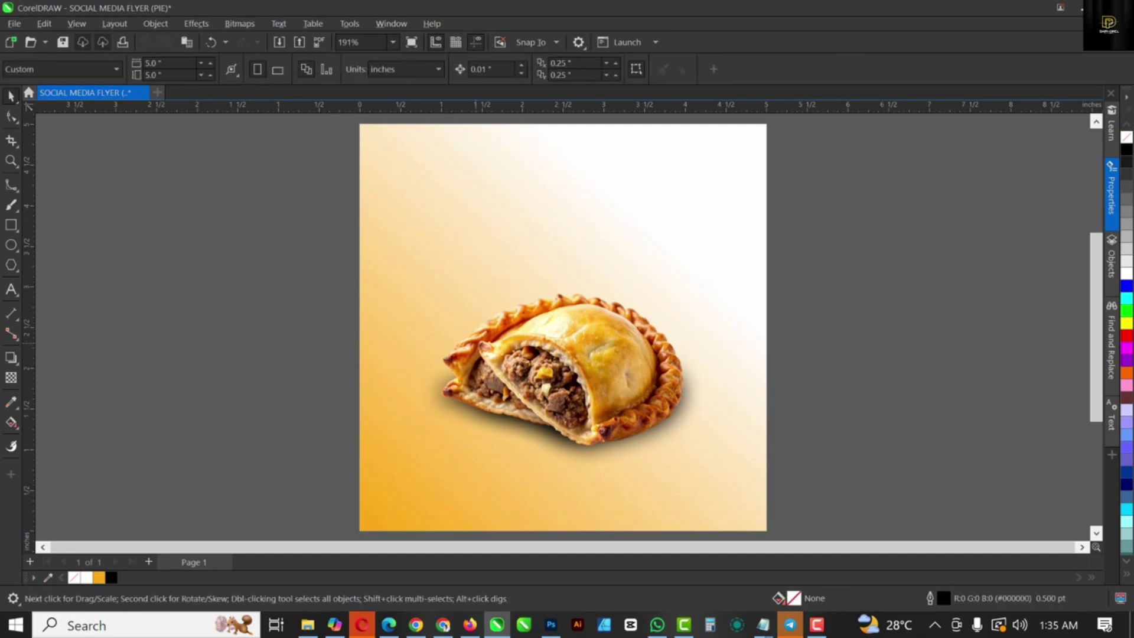
click(11, 225)
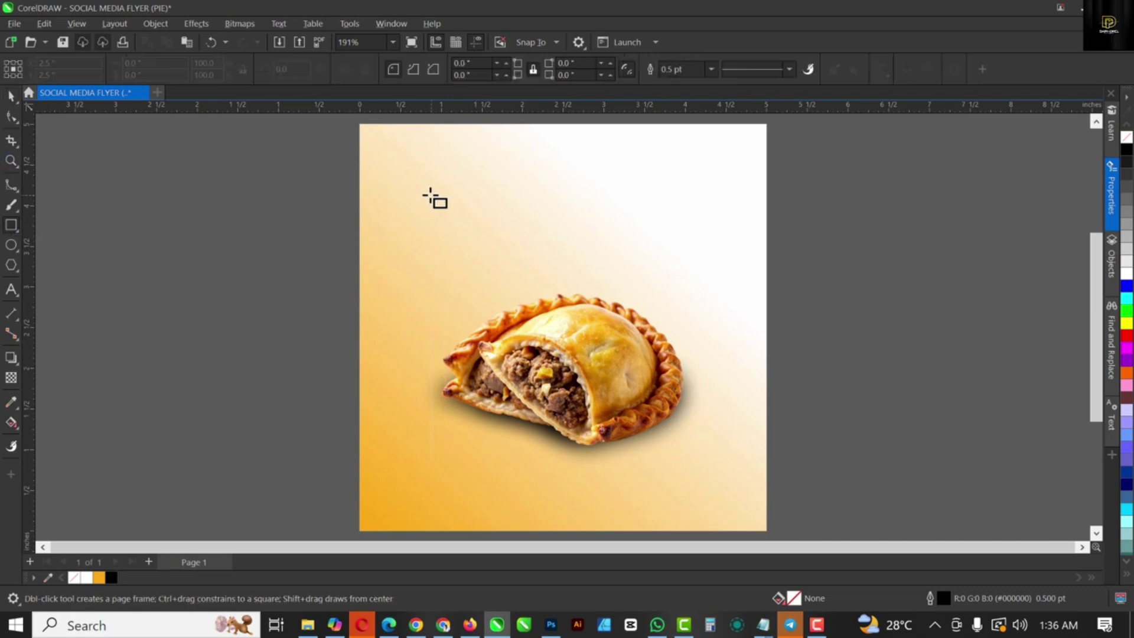
Step: Draw a 1.404 × 2.349 inch rectangle filled maroon #4B0000 with no outline
drag(422, 194, 533, 372)
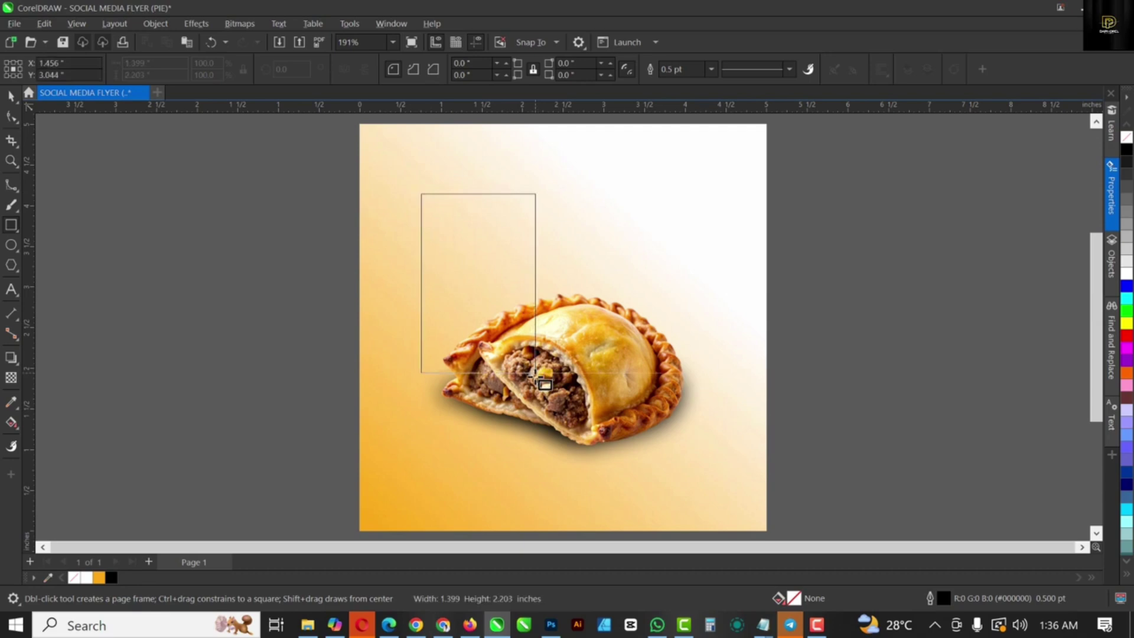
drag(536, 372, 536, 384)
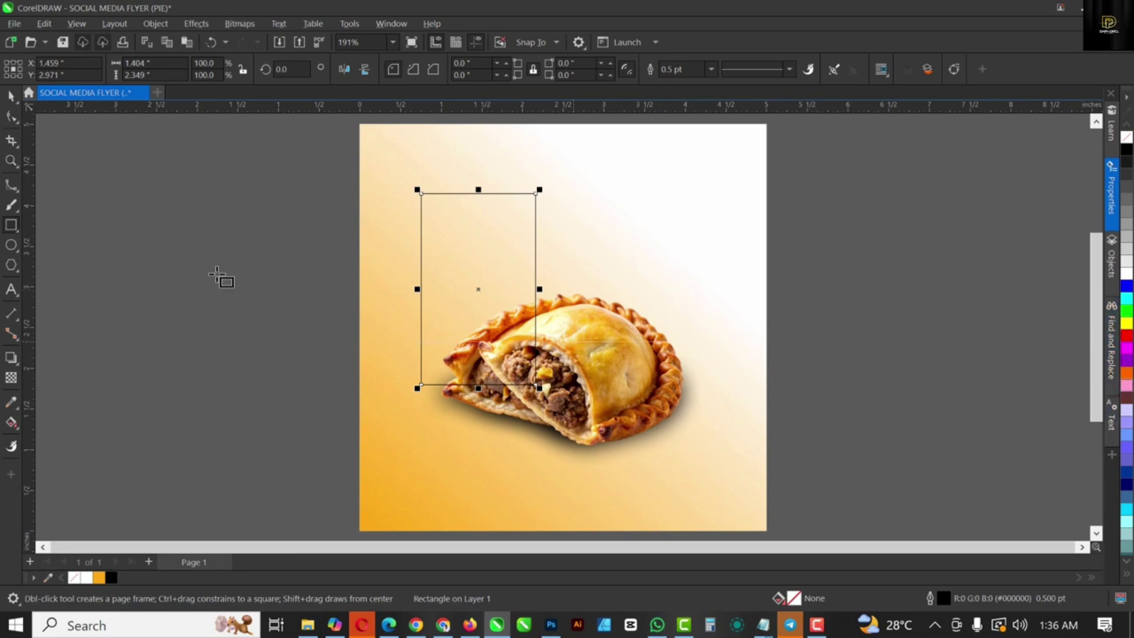
click(11, 402)
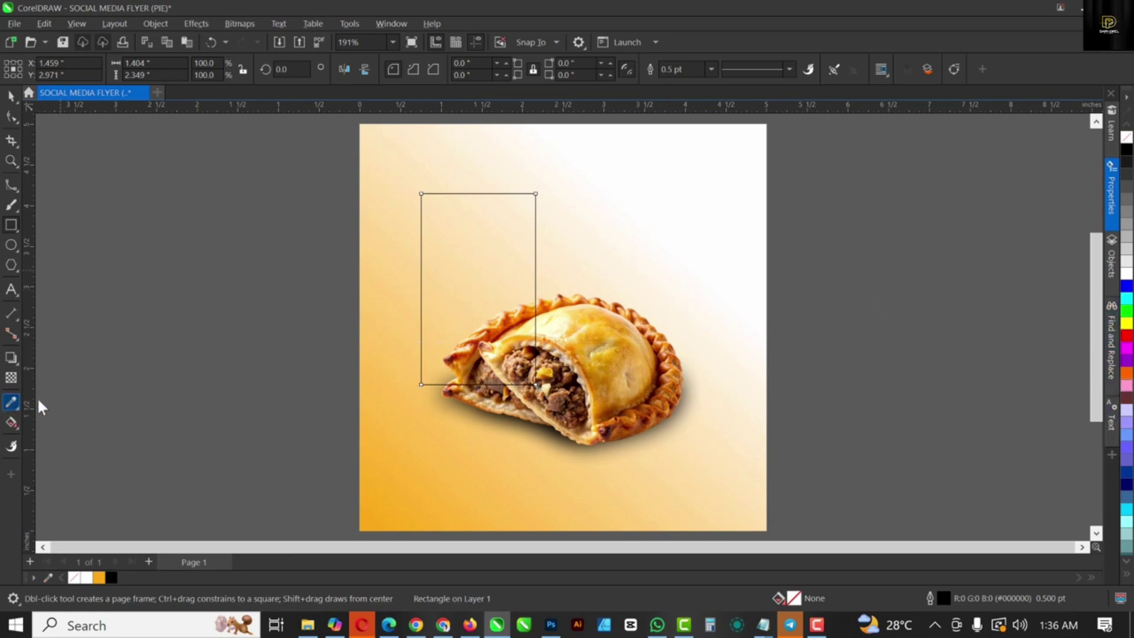
click(668, 360)
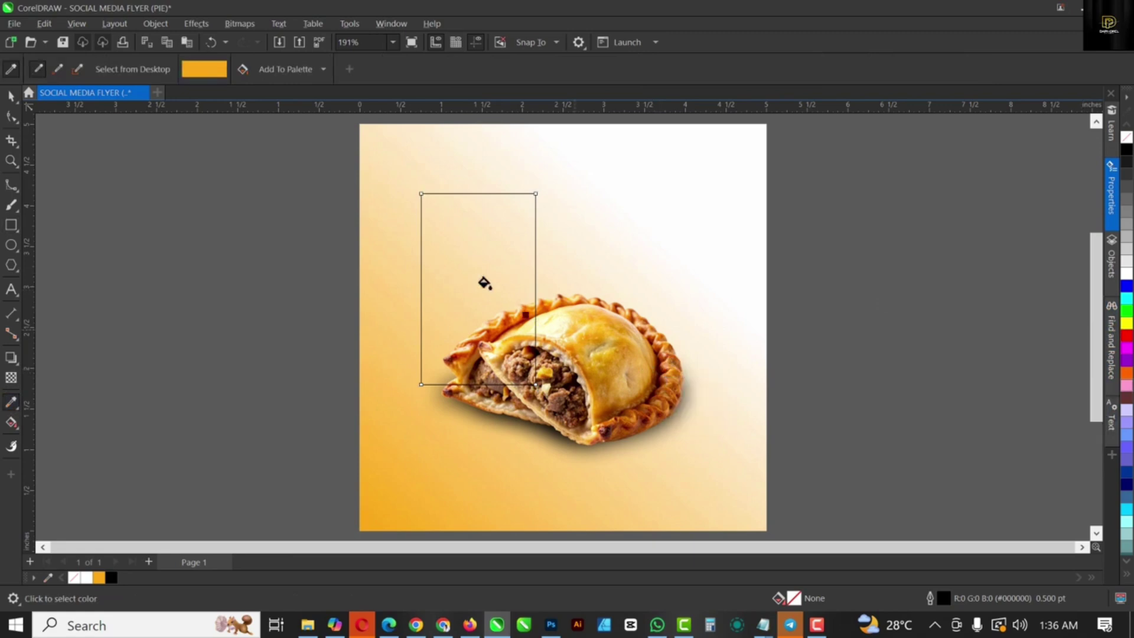
click(452, 257)
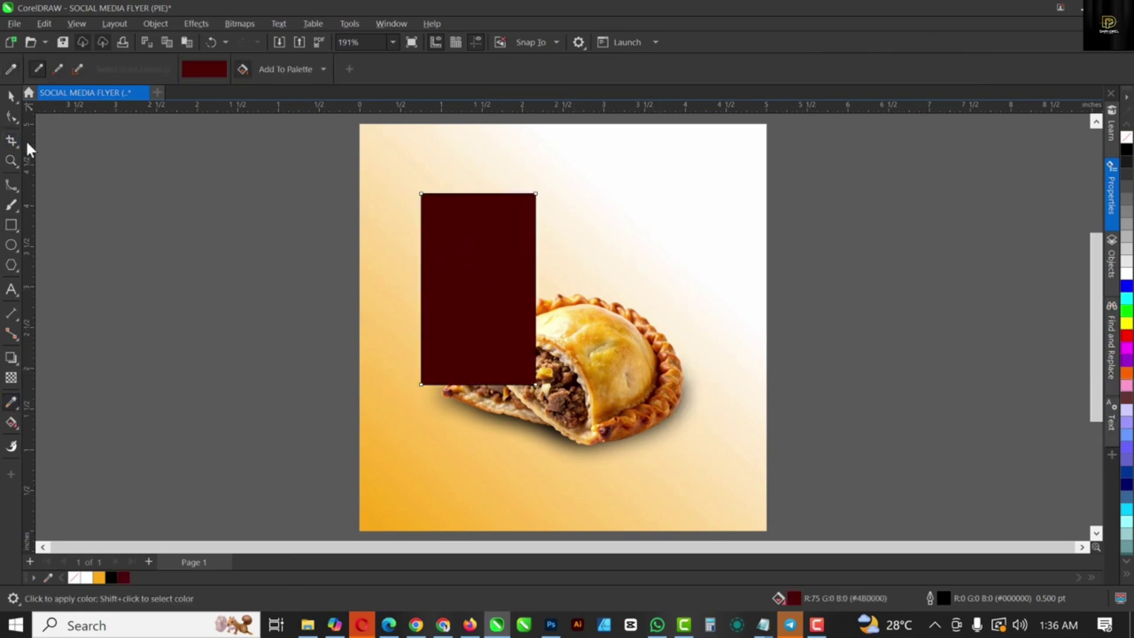
click(11, 96)
click(479, 255)
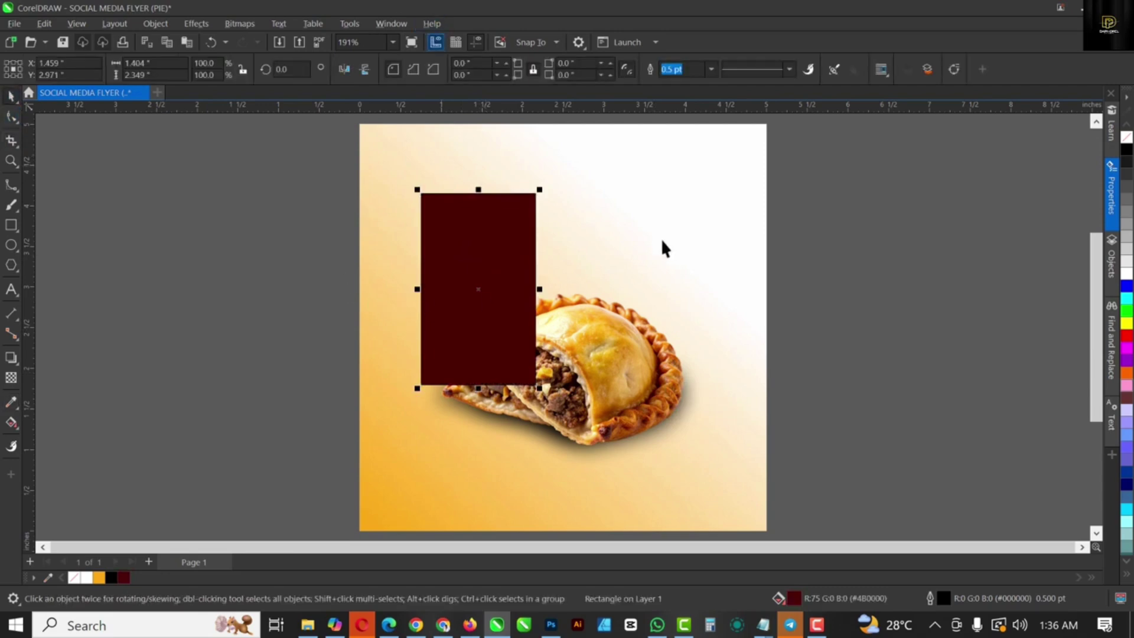
click(713, 69)
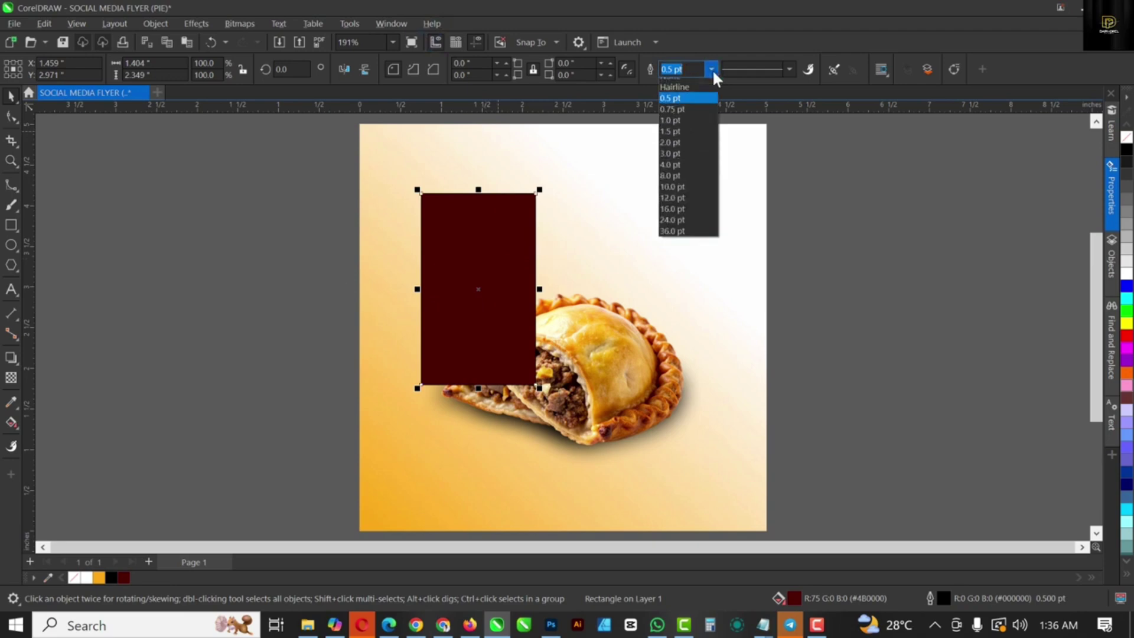
click(683, 83)
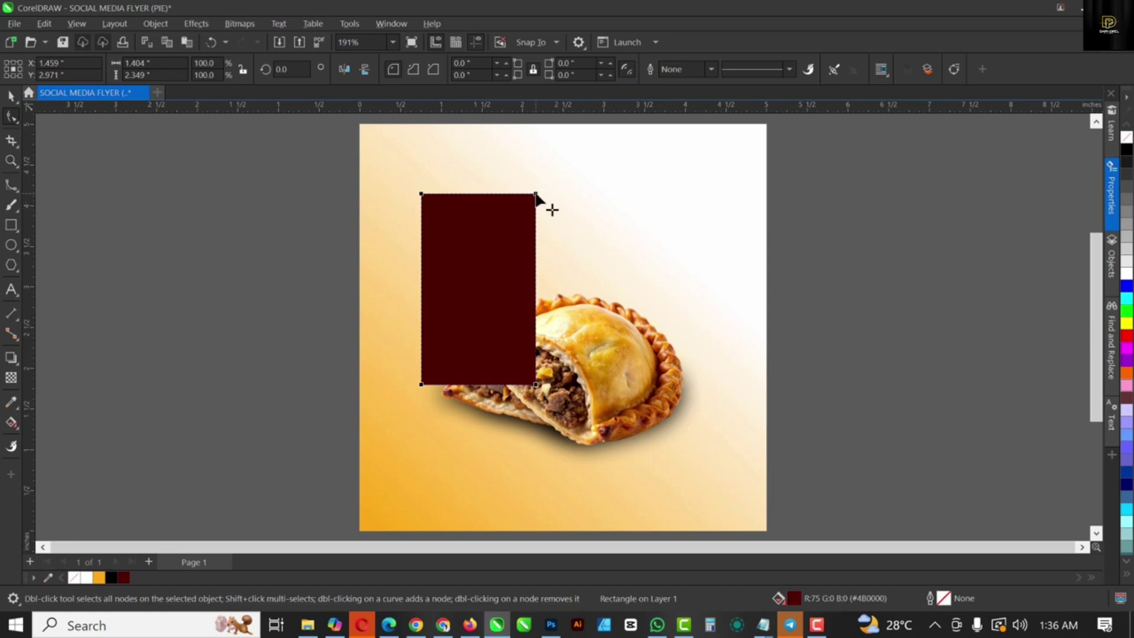
Step: Round the maroon rectangle's top-right corner to 0.528 inches
drag(537, 194, 537, 237)
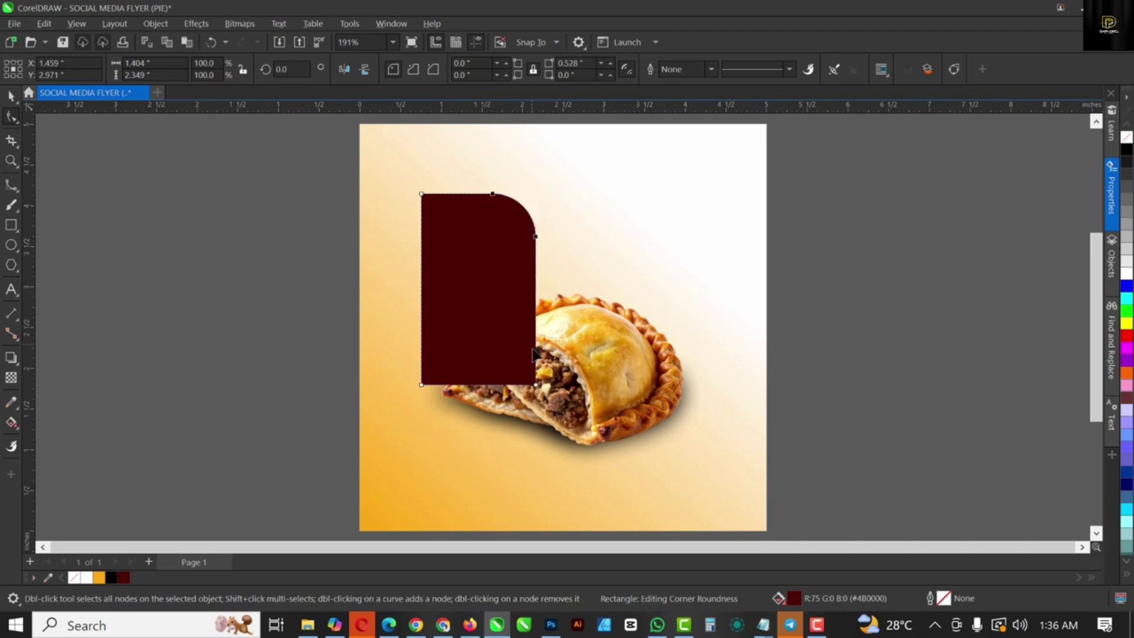
click(13, 97)
click(202, 302)
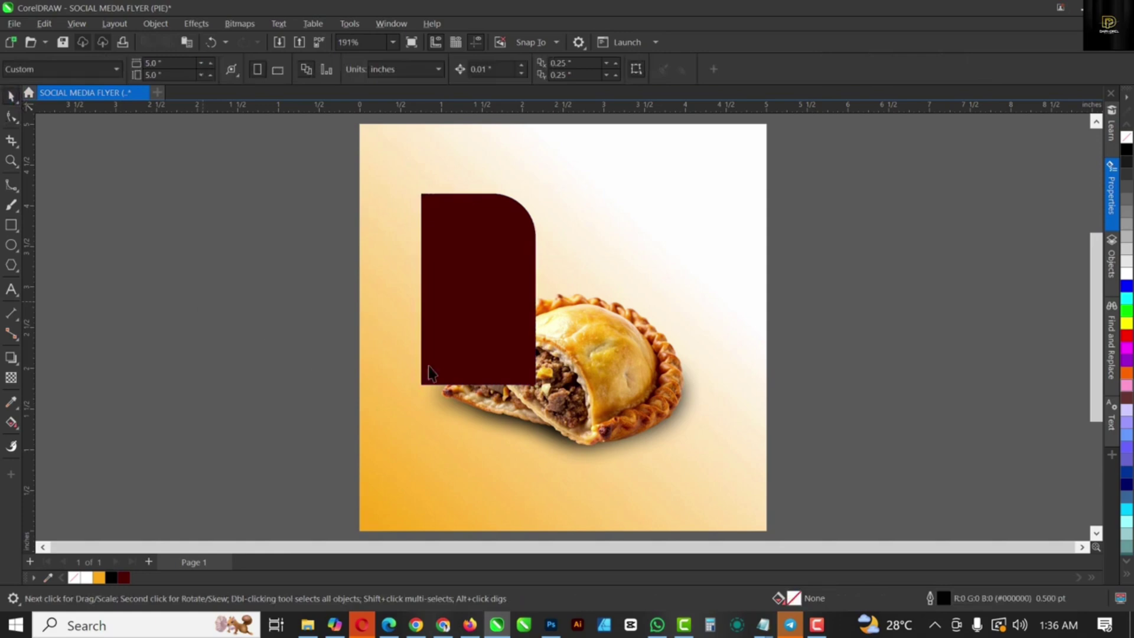
click(474, 303)
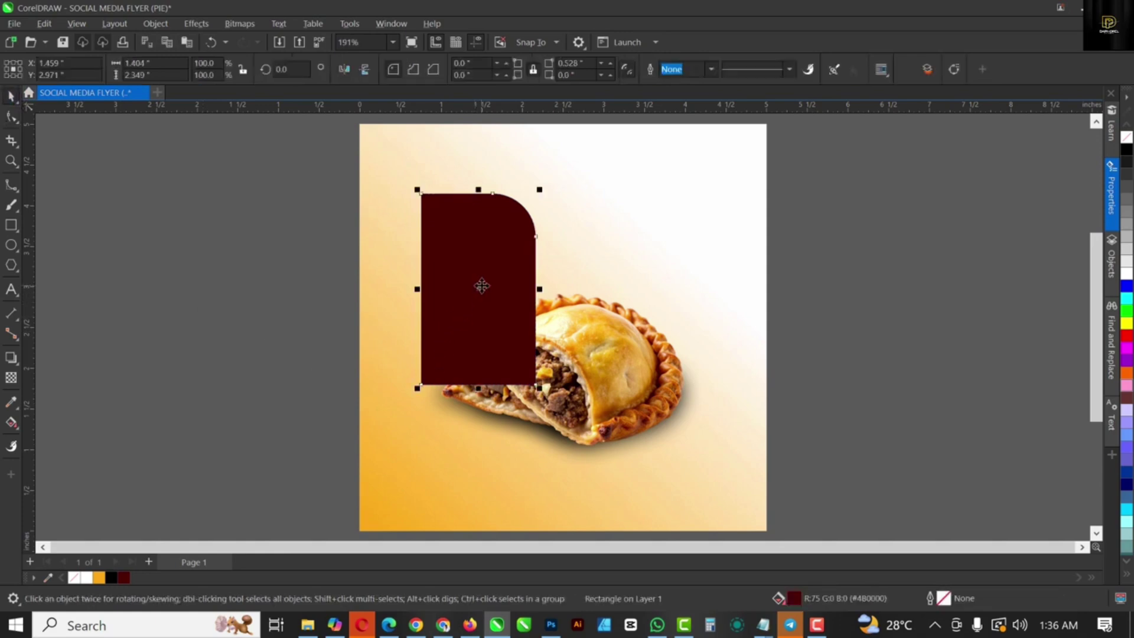
Step: Send the maroon shape behind the pie, then duplicate it, move the copy right and mirror it horizontally
key(ctrl+Page_Down)
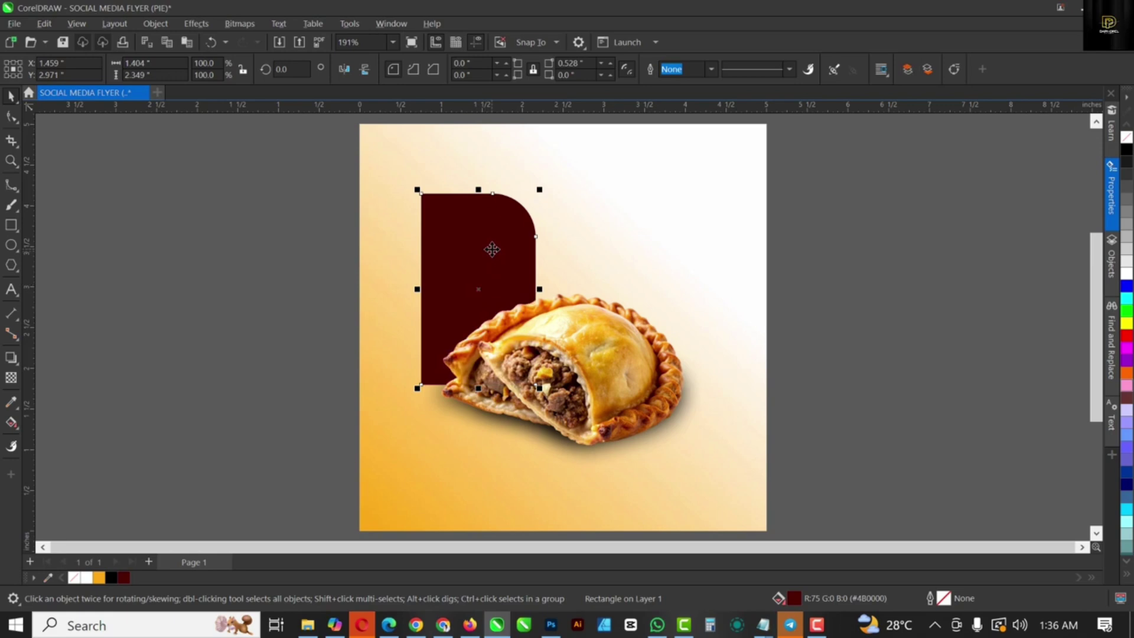
key(ctrl+z)
drag(476, 241, 601, 239)
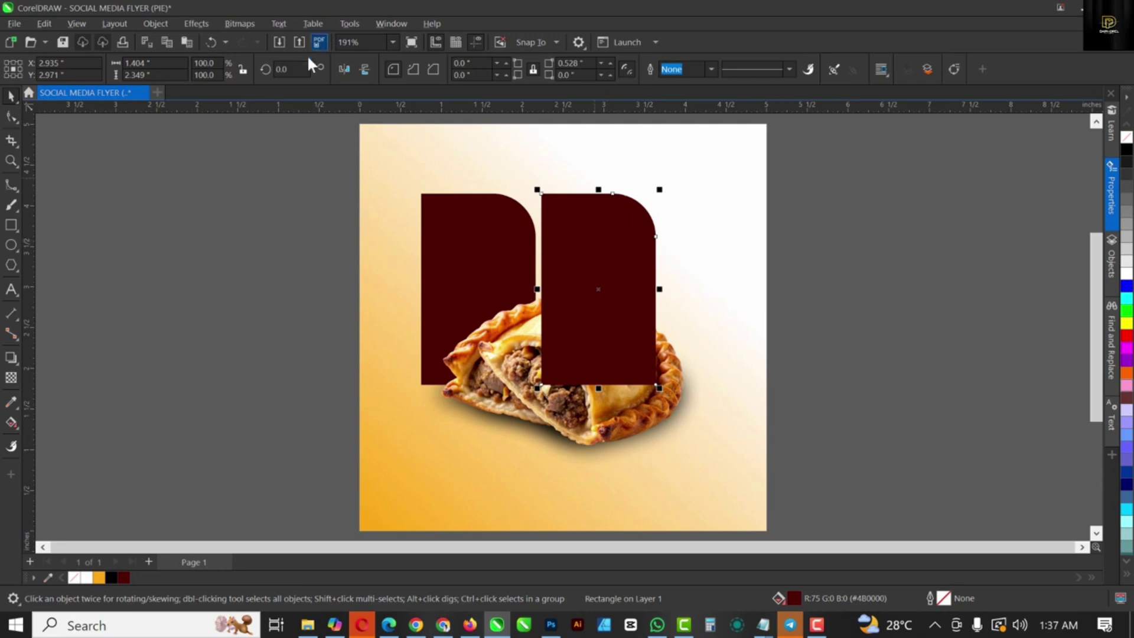
click(347, 69)
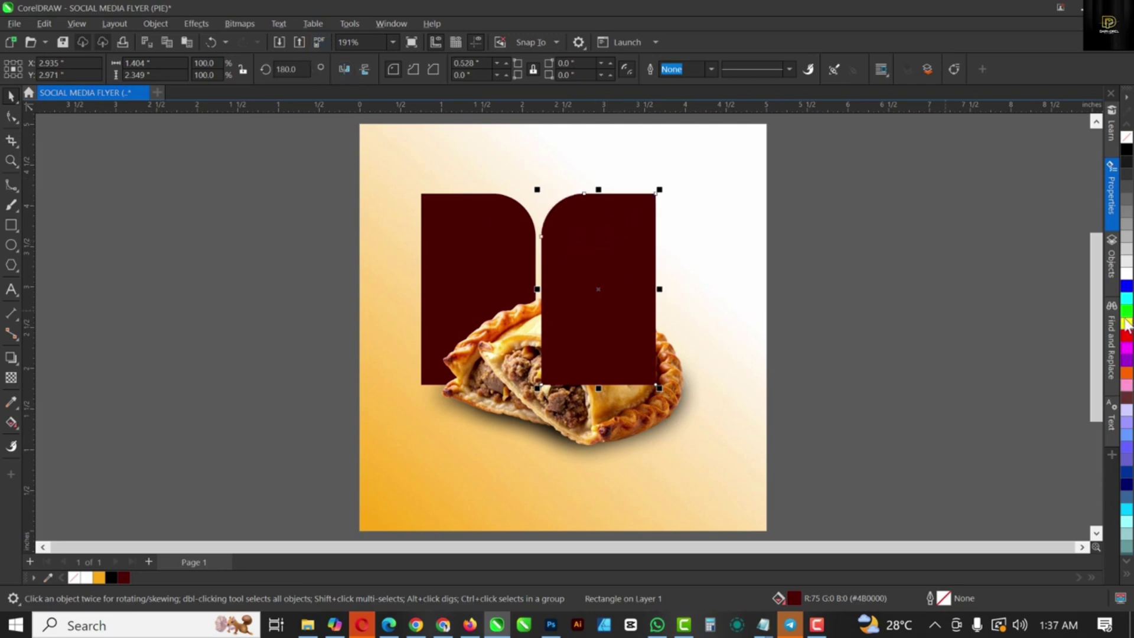
Step: Fill the mirrored copy with the pie crust's burnt orange (#DB5C05) using the eyedropper
click(1127, 372)
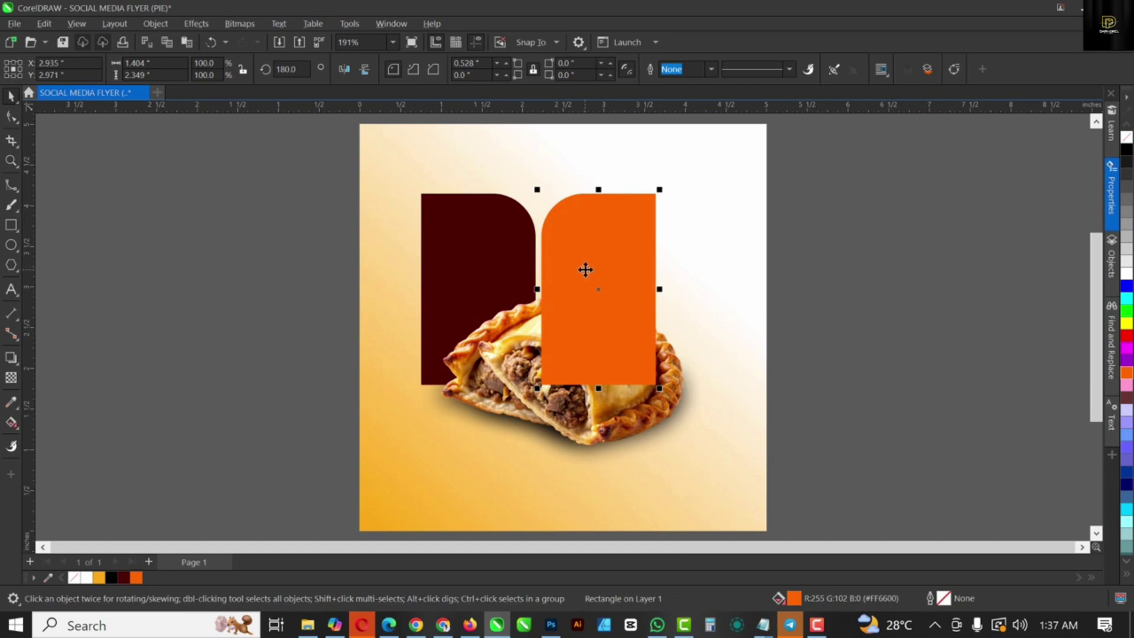
click(12, 403)
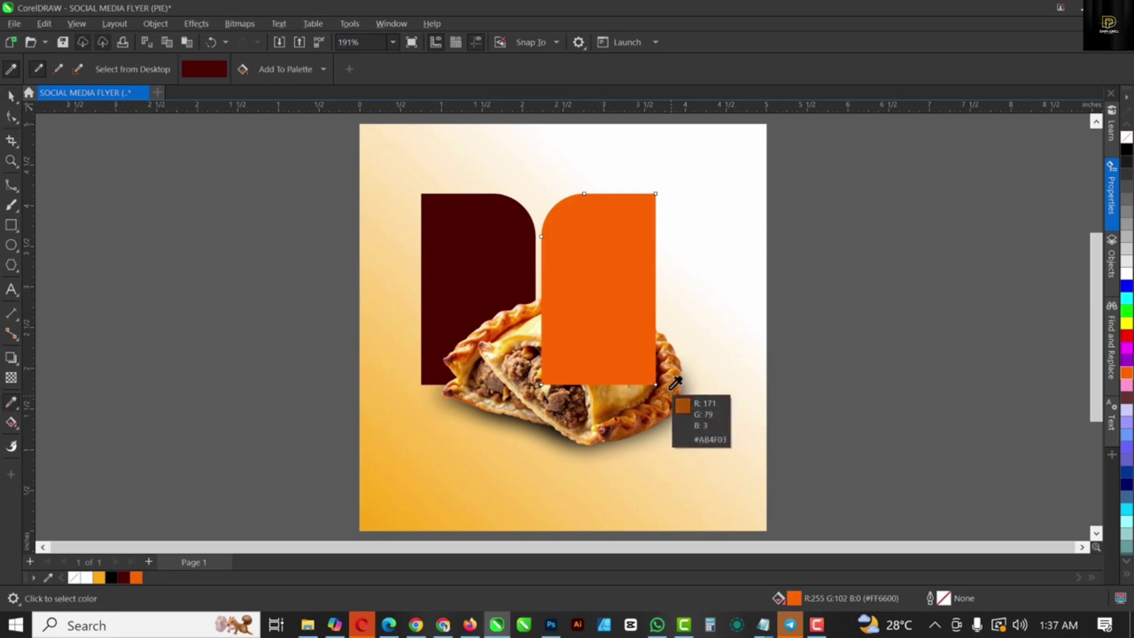
click(676, 391)
click(618, 347)
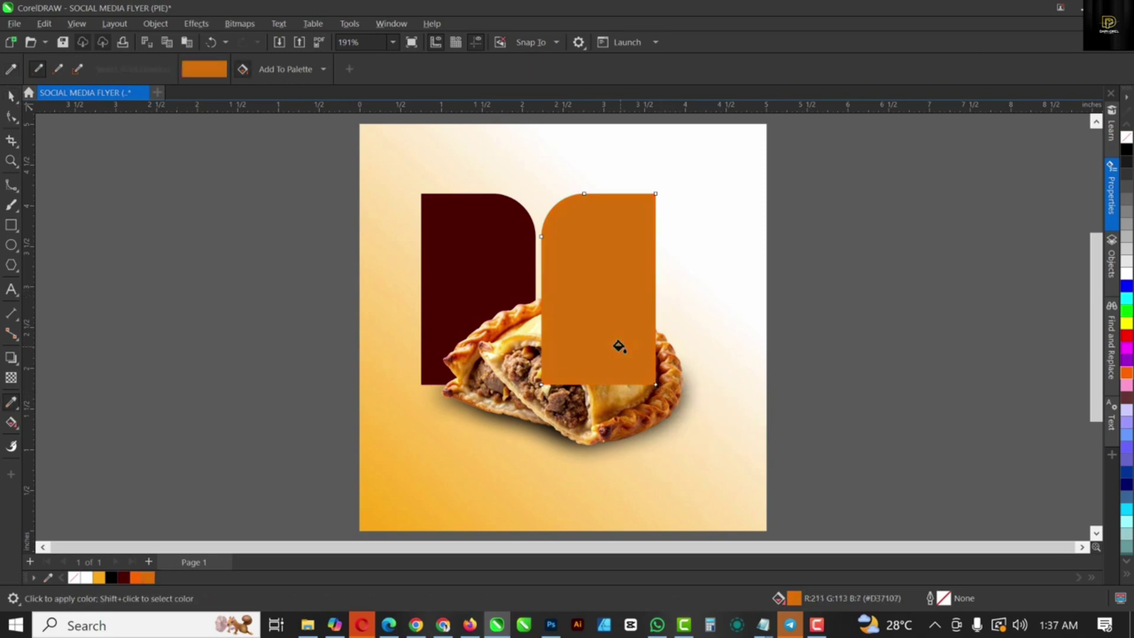
key(space)
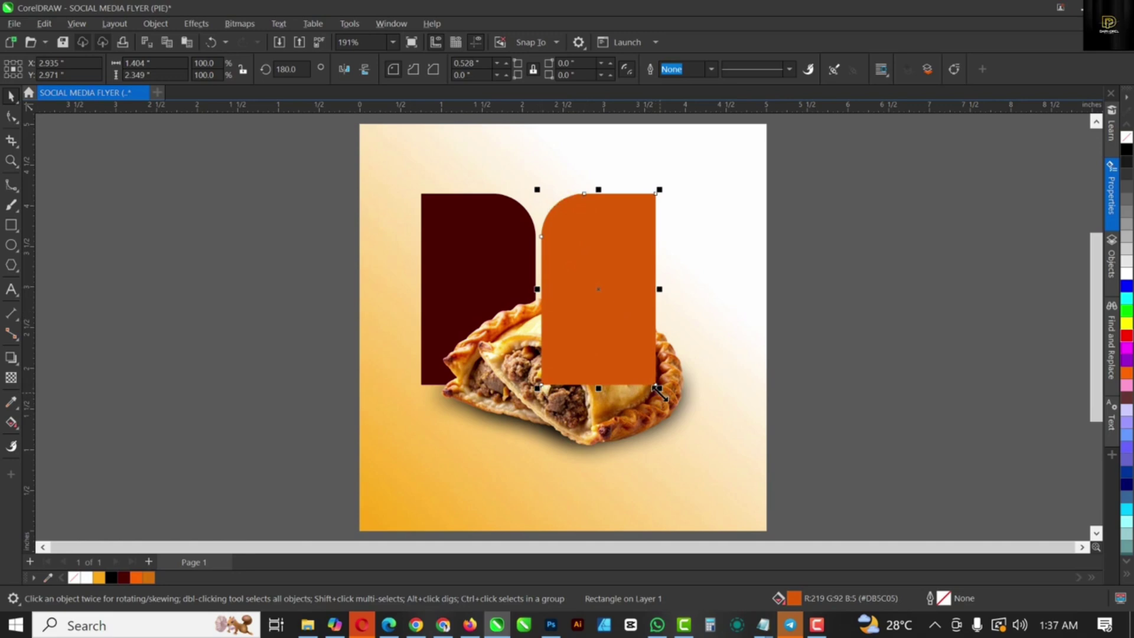
Step: Resize the orange shape and round its bottom corners
drag(657, 390, 643, 346)
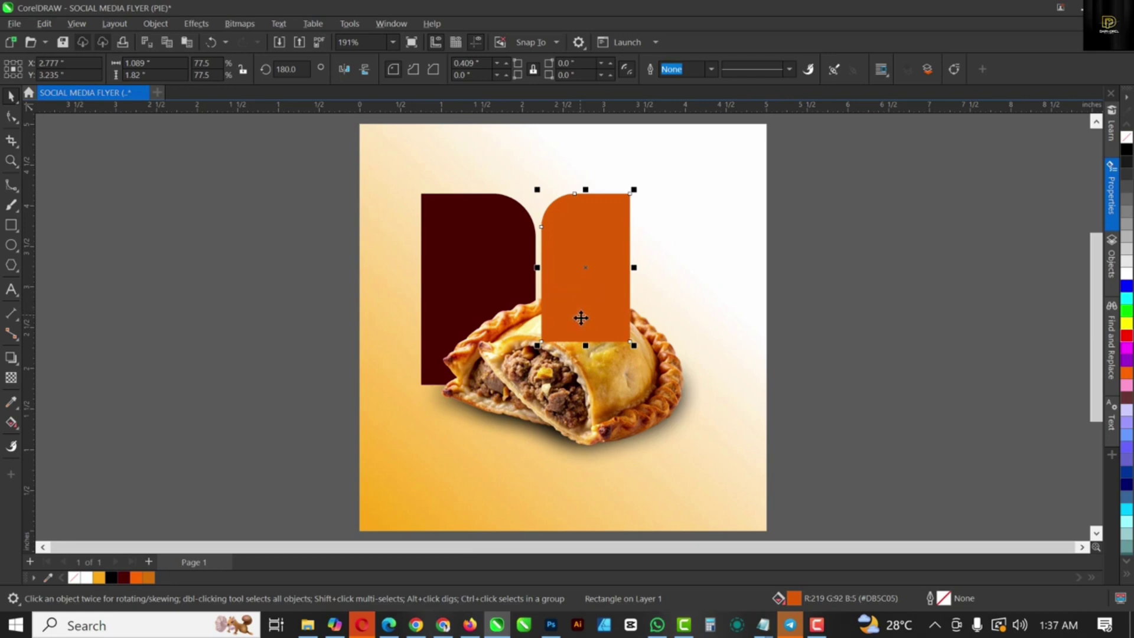
drag(585, 346, 586, 316)
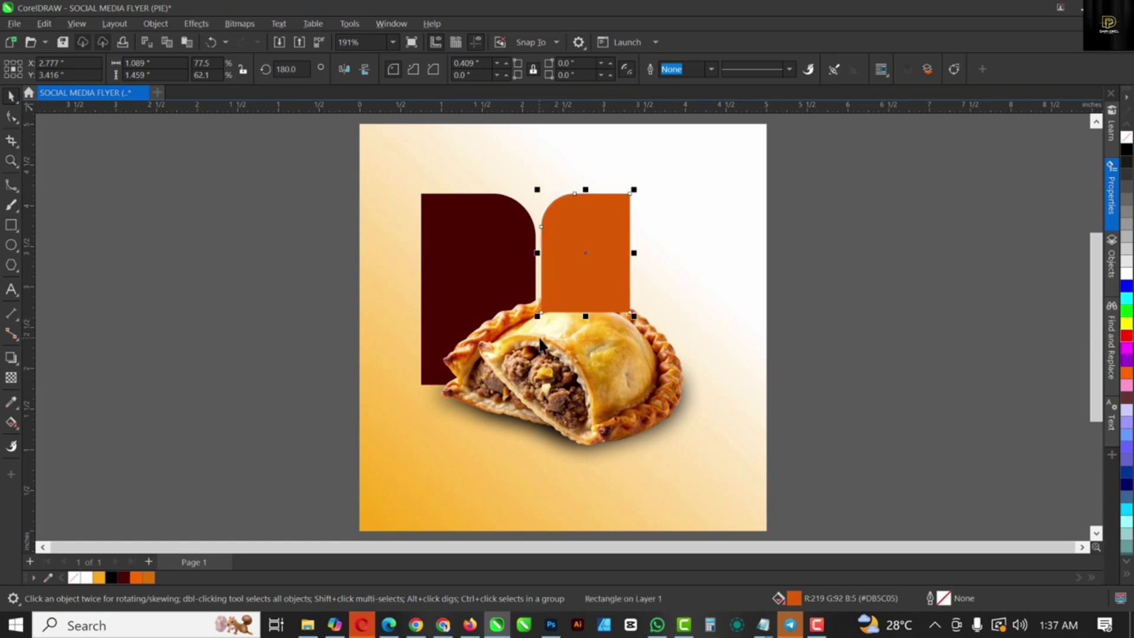
drag(587, 317, 585, 322)
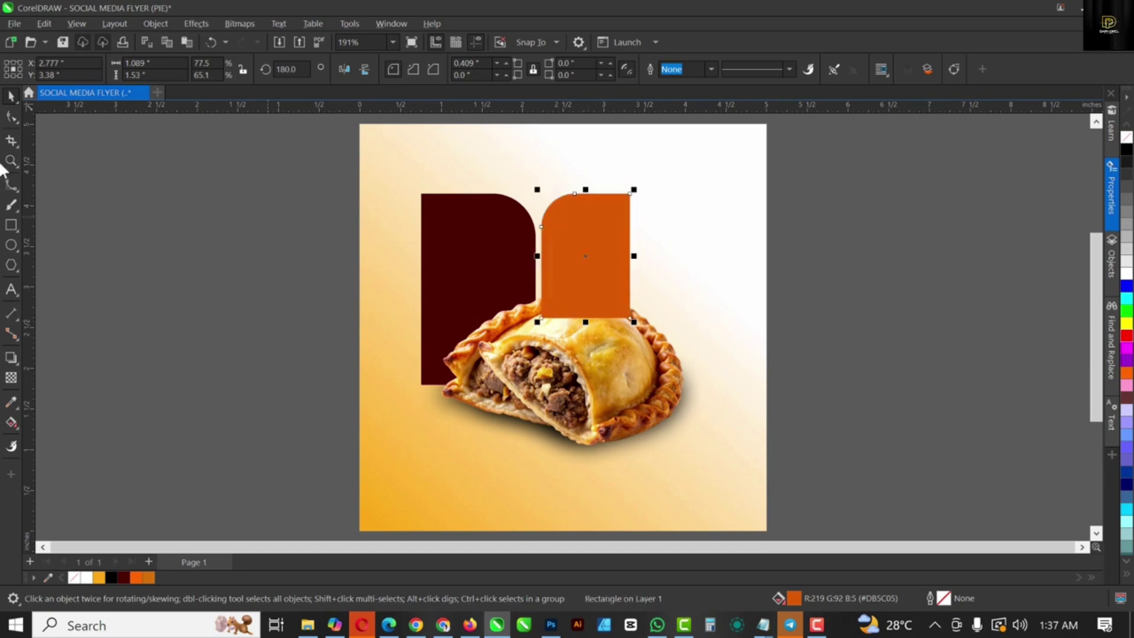
click(11, 117)
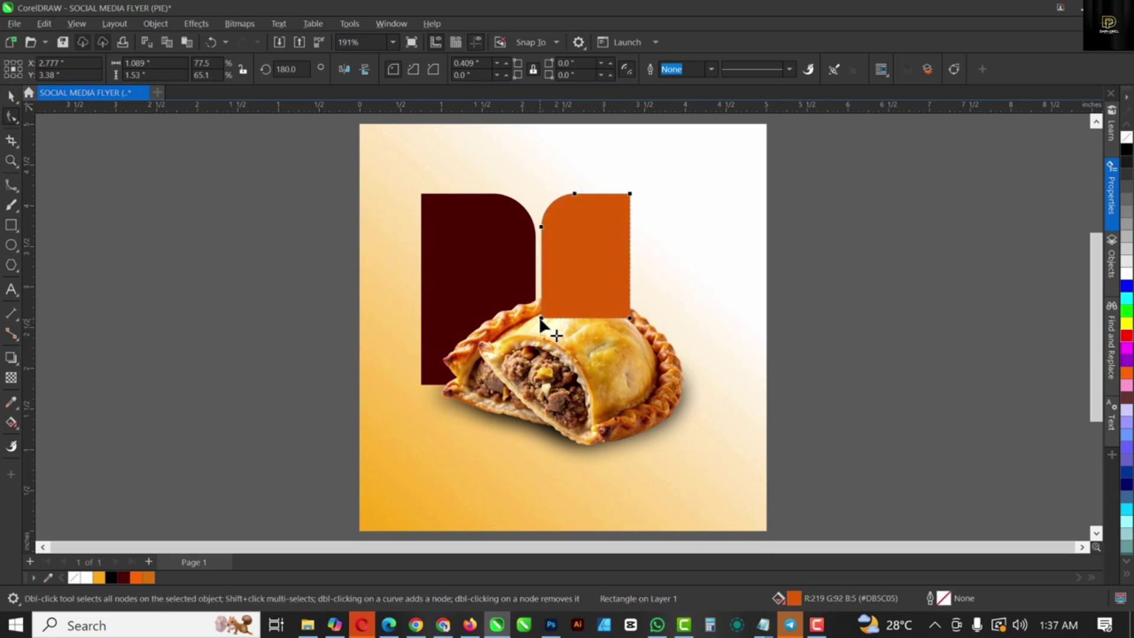
drag(540, 319, 570, 337)
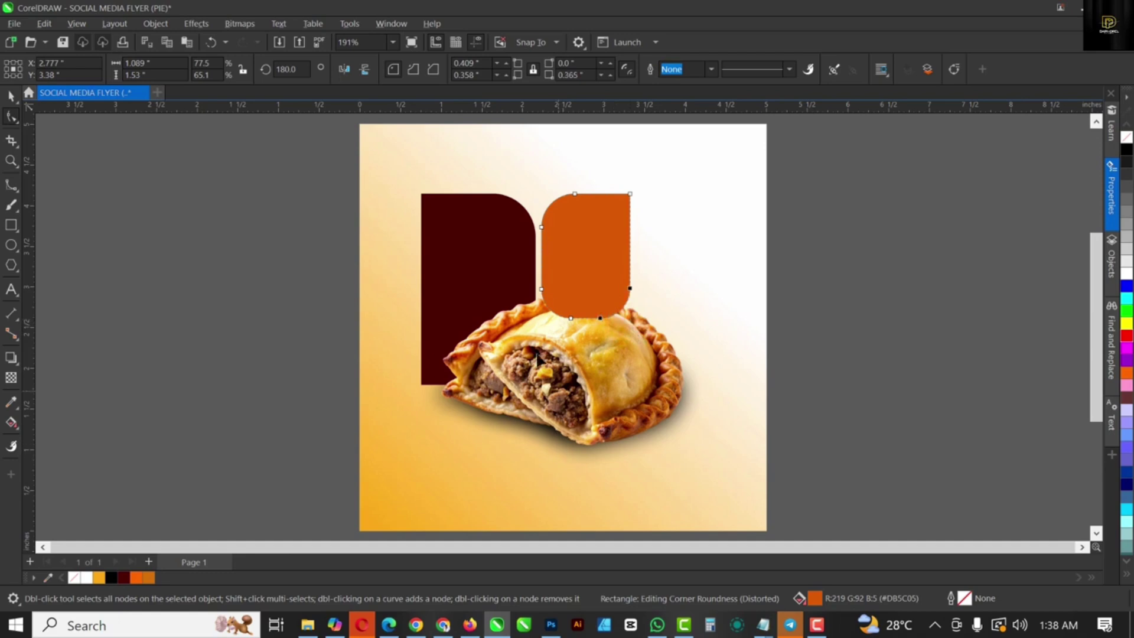
drag(570, 318, 577, 319)
drag(574, 318, 570, 317)
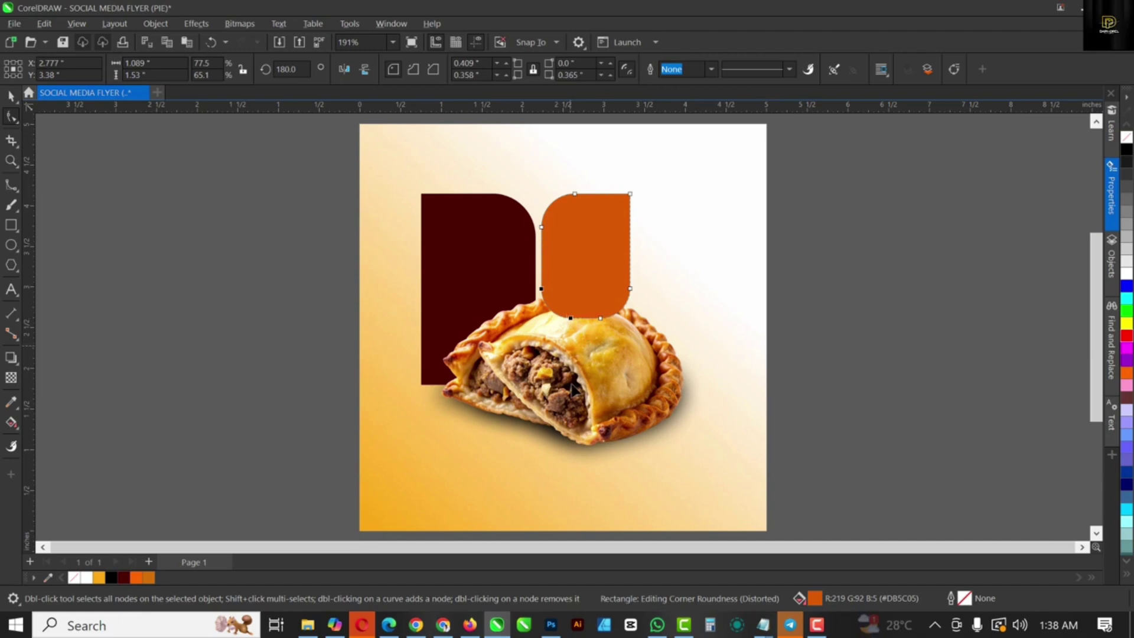
click(630, 285)
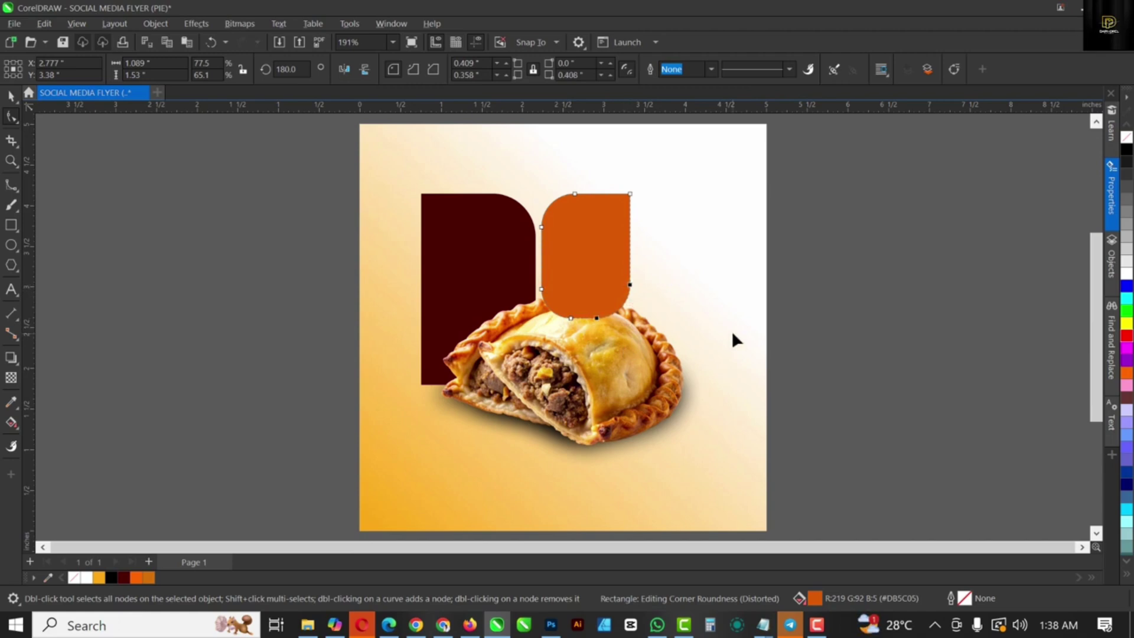
key(space)
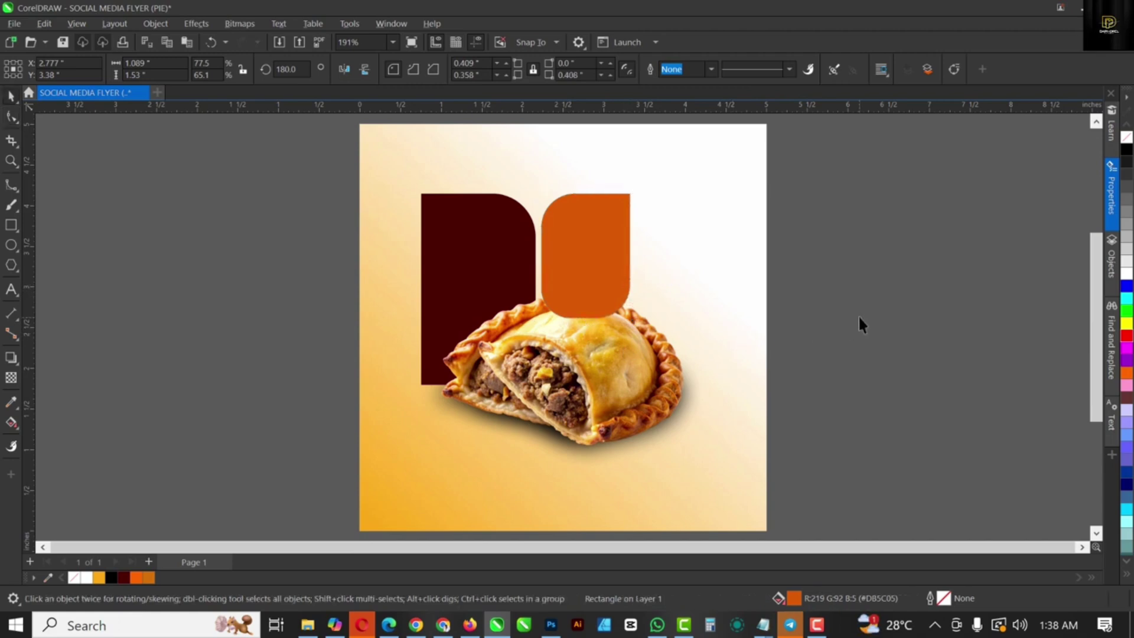
Step: Shift both rounded shapes slightly right and widen the maroon shape to the left
shift+click(445, 222)
drag(446, 220, 465, 228)
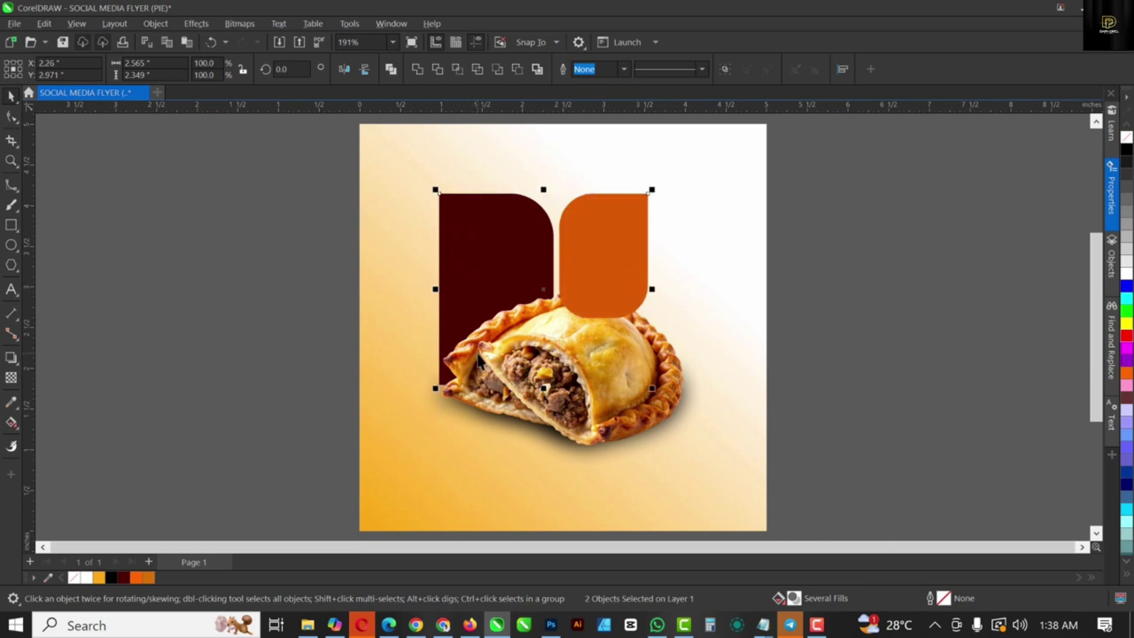
click(590, 412)
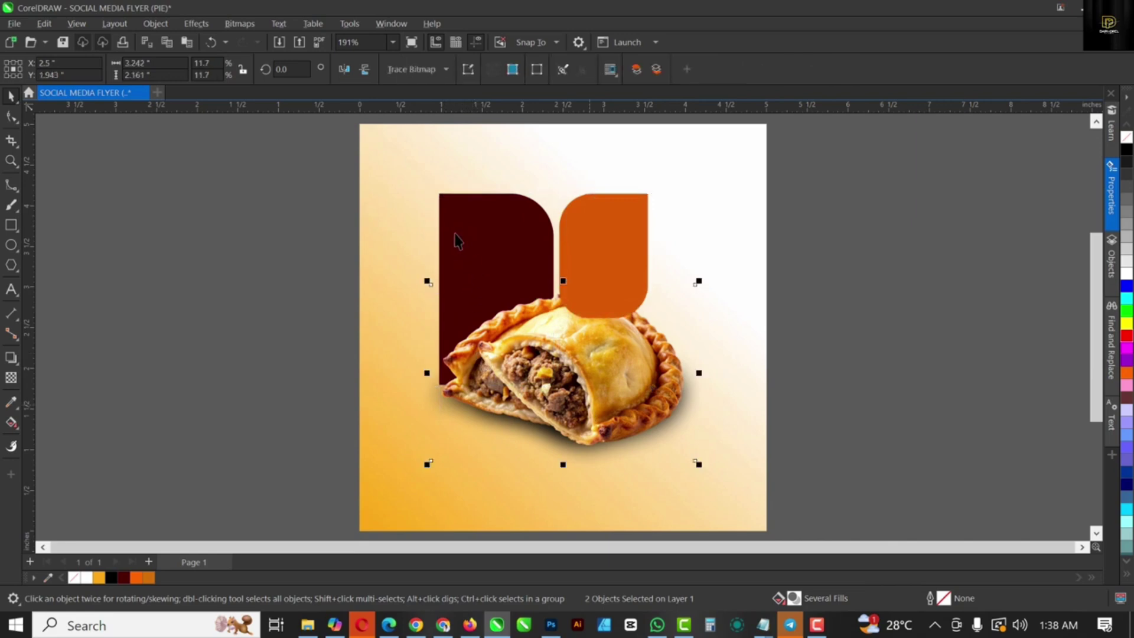
click(435, 289)
drag(435, 289, 428, 289)
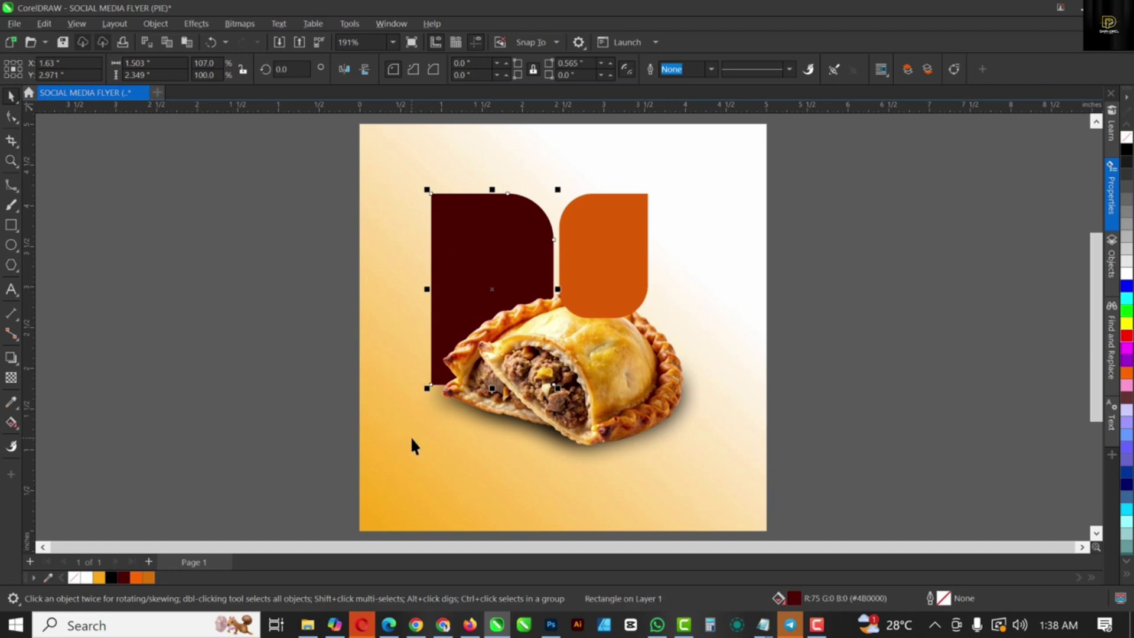
Step: Enlarge the orange shape slightly and raise it with the maroon shape, tops aligned
click(630, 265)
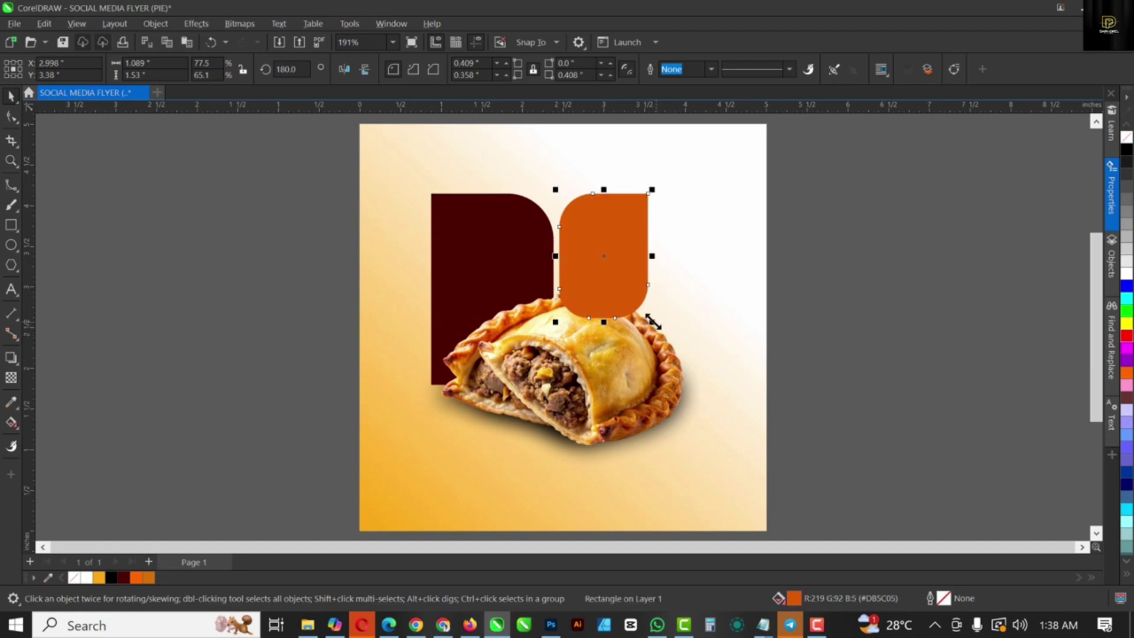
drag(653, 322, 662, 361)
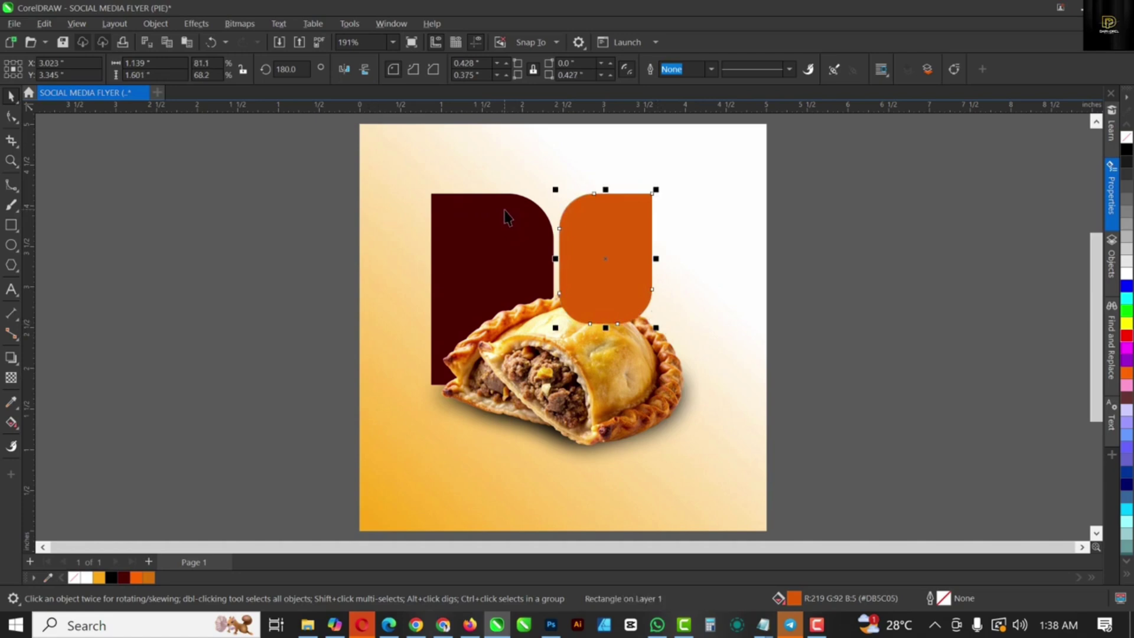
shift+click(506, 218)
drag(507, 218, 554, 201)
key(Escape)
Step: Type a three-line heading 'tasty / Meat / Pie' beside the page
key(F8)
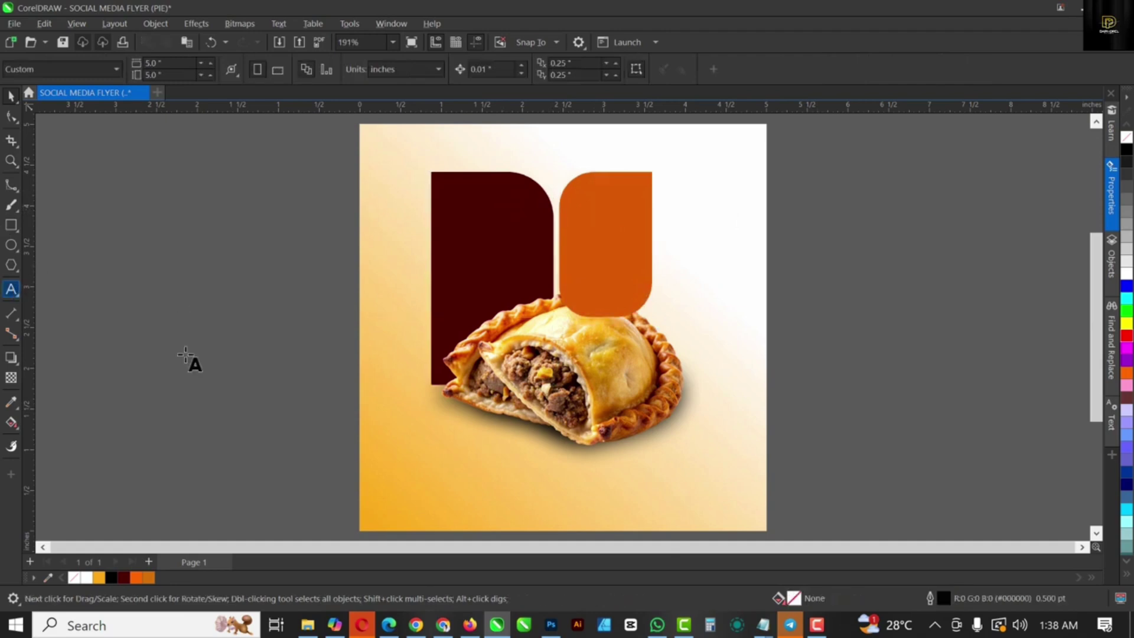
click(186, 359)
text(Tasty)
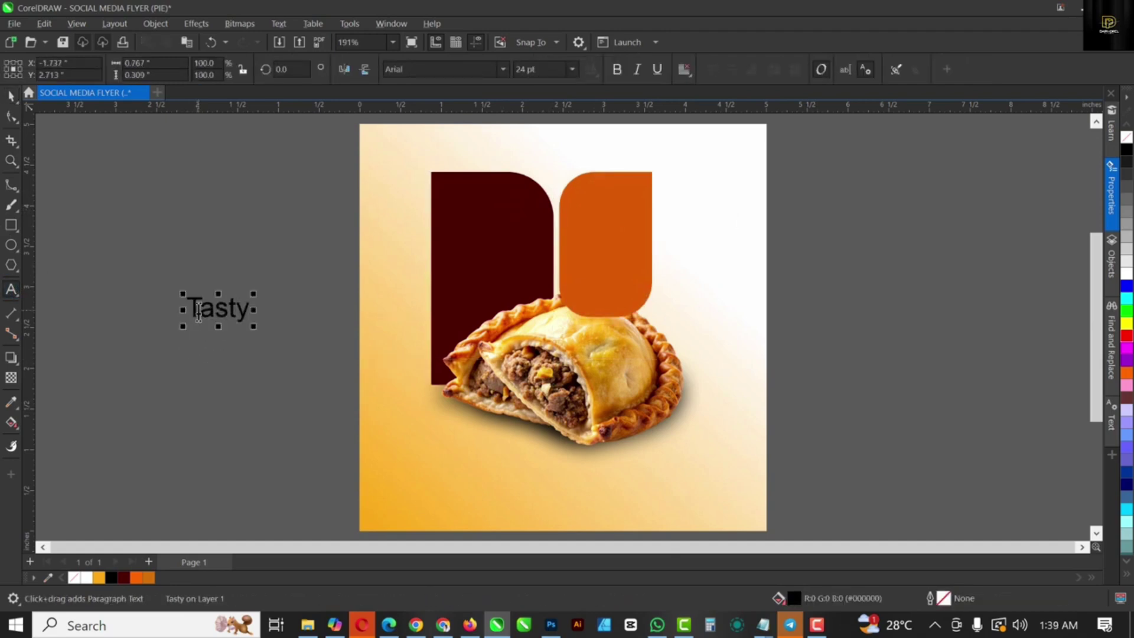
key(Home)
key(Delete)
text(t)
key(ctrl+a)
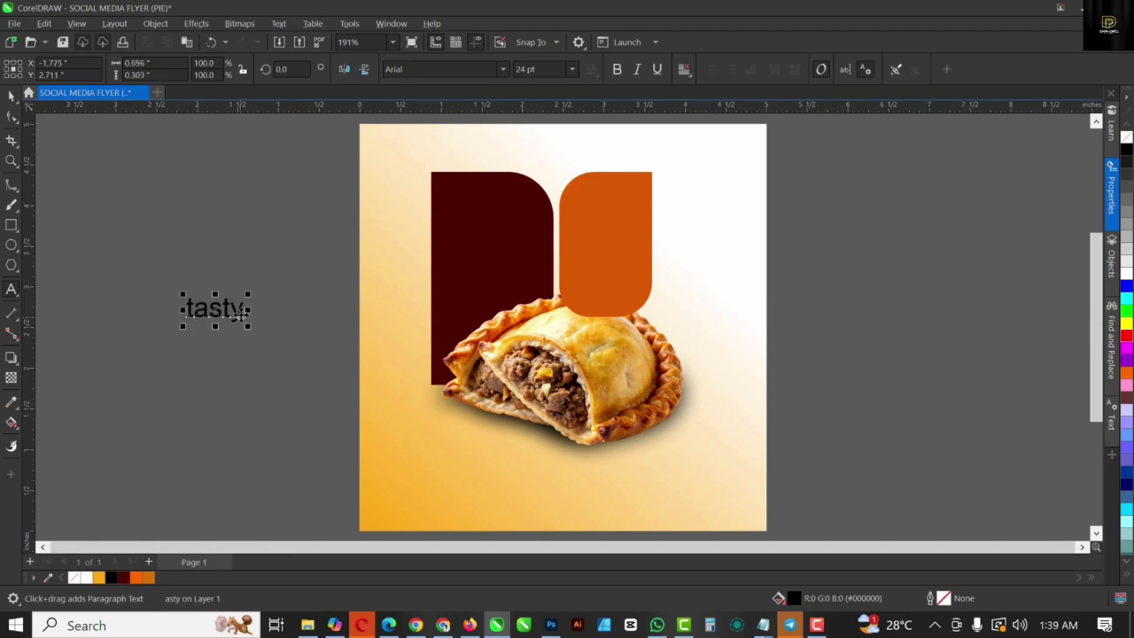
key(ctrl+space)
key(Return)
text(Meat)
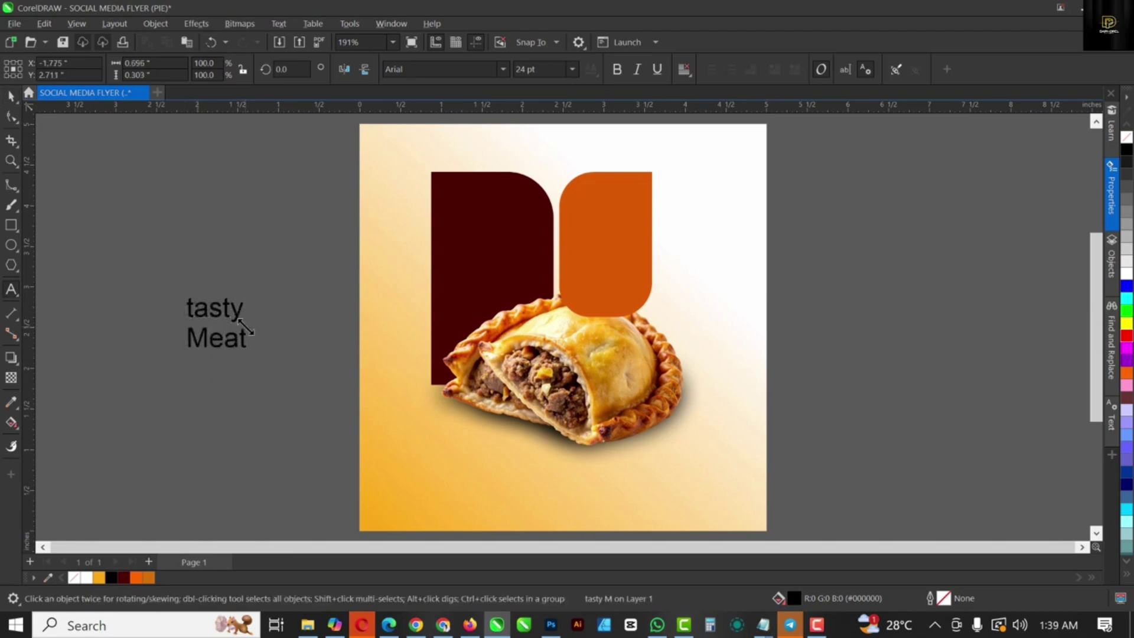
key(Return)
text(Pie)
key(ctrl+space)
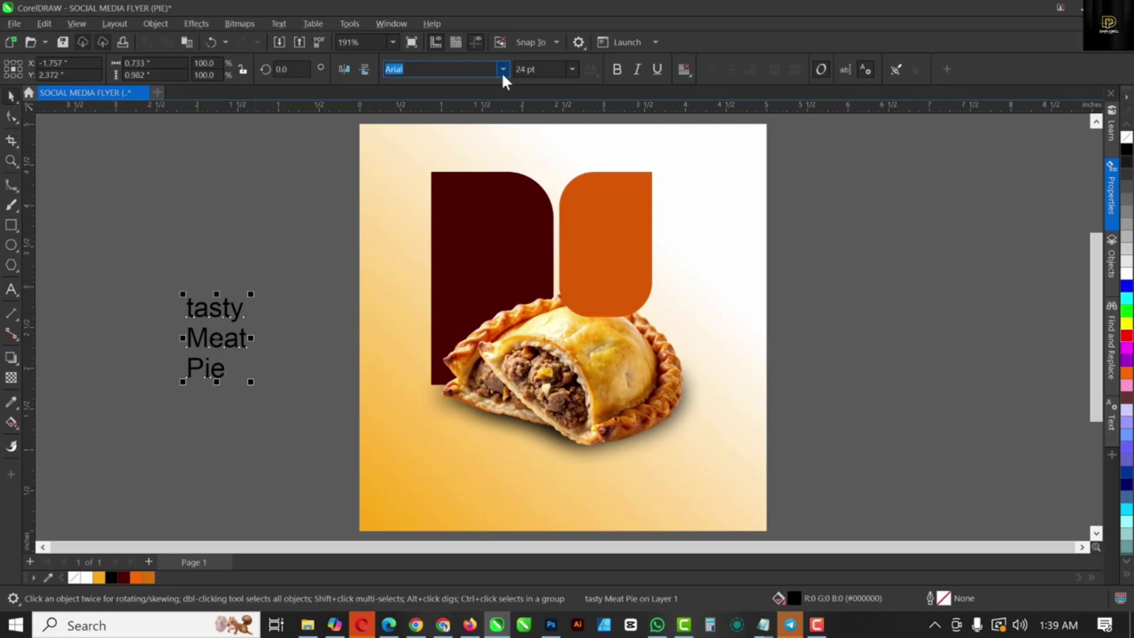
Step: Set the heading to Arsenica Trial Bold and tighten its line spacing
click(503, 69)
text(arse)
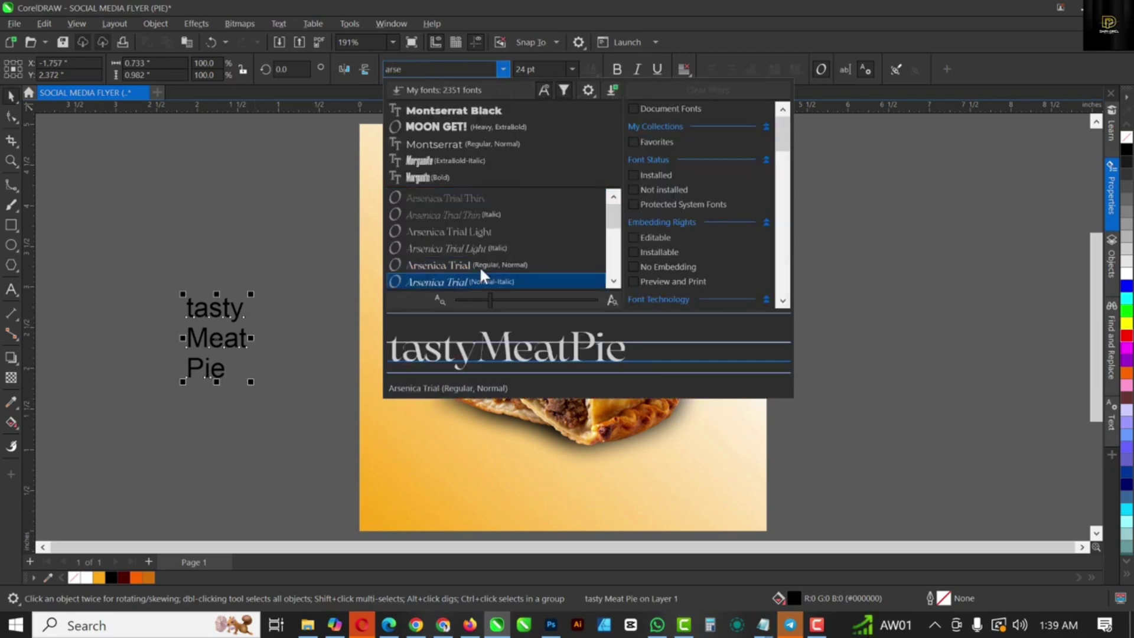
scroll(480, 266, down, 2)
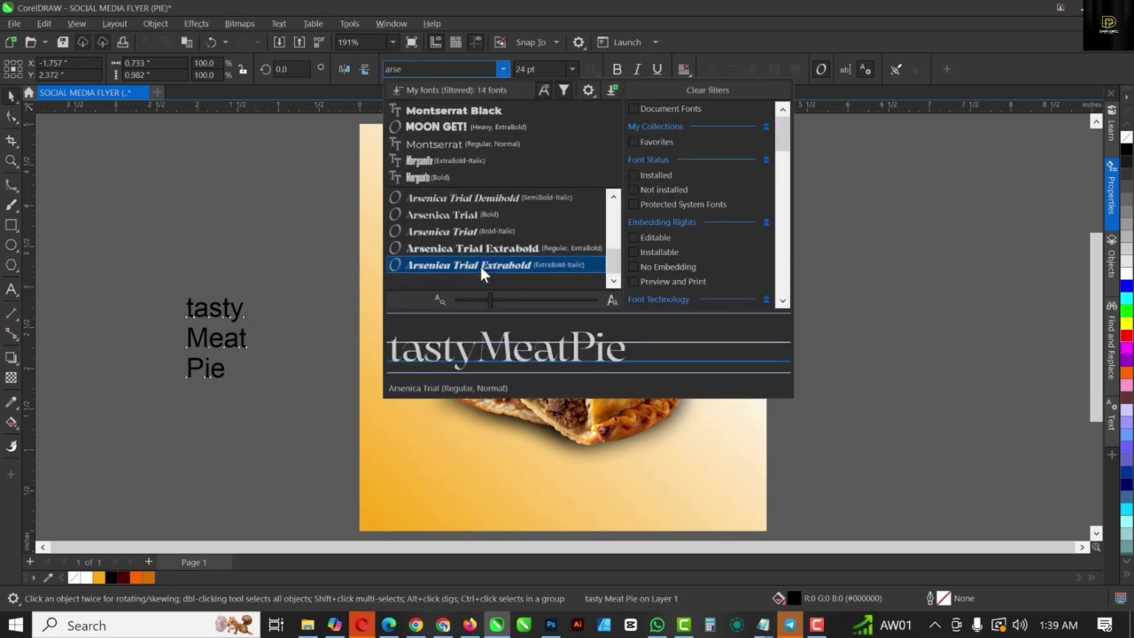
click(481, 211)
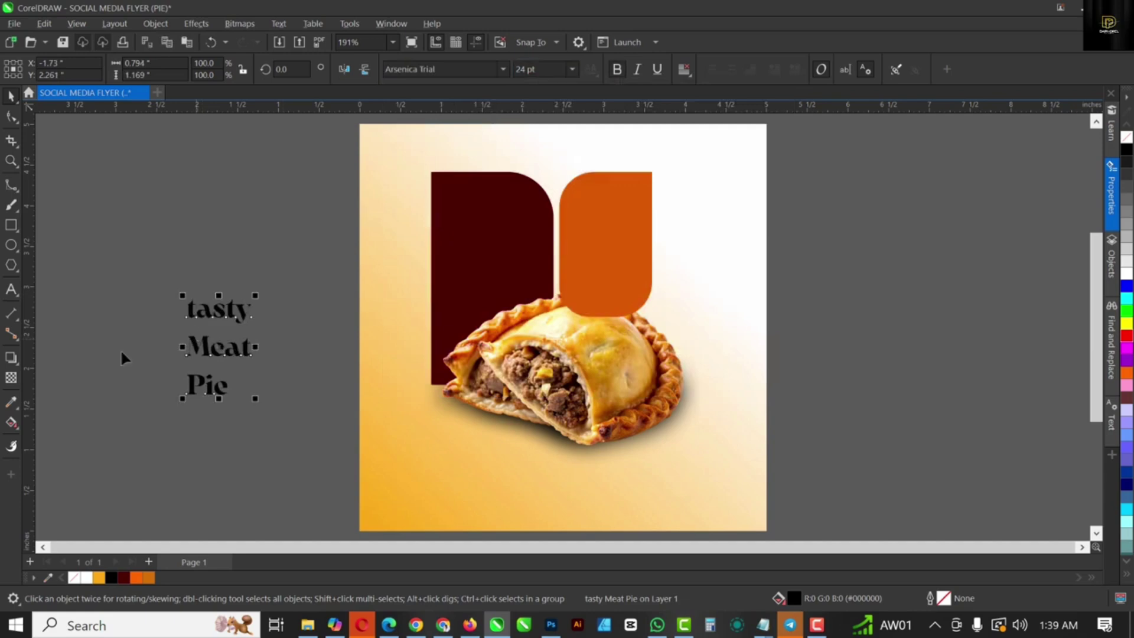
key(F10)
drag(183, 404, 488, 266)
key(space)
Step: Scale the heading to about 30 pt on the maroon shape and colour it white
drag(537, 201, 539, 203)
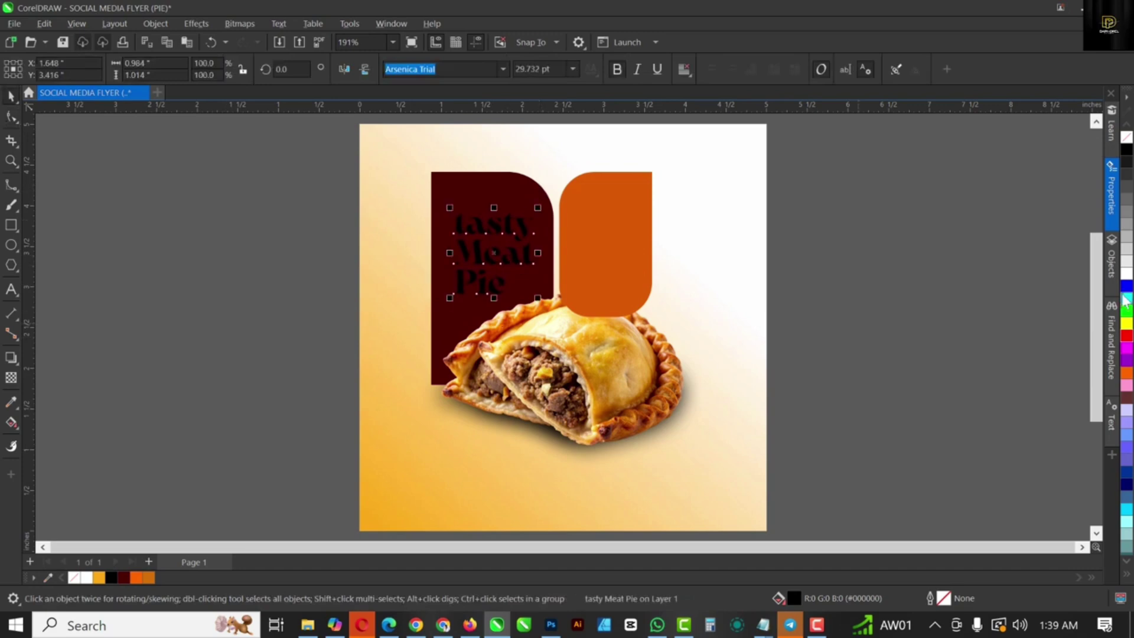
click(1128, 273)
drag(447, 301, 441, 366)
click(864, 307)
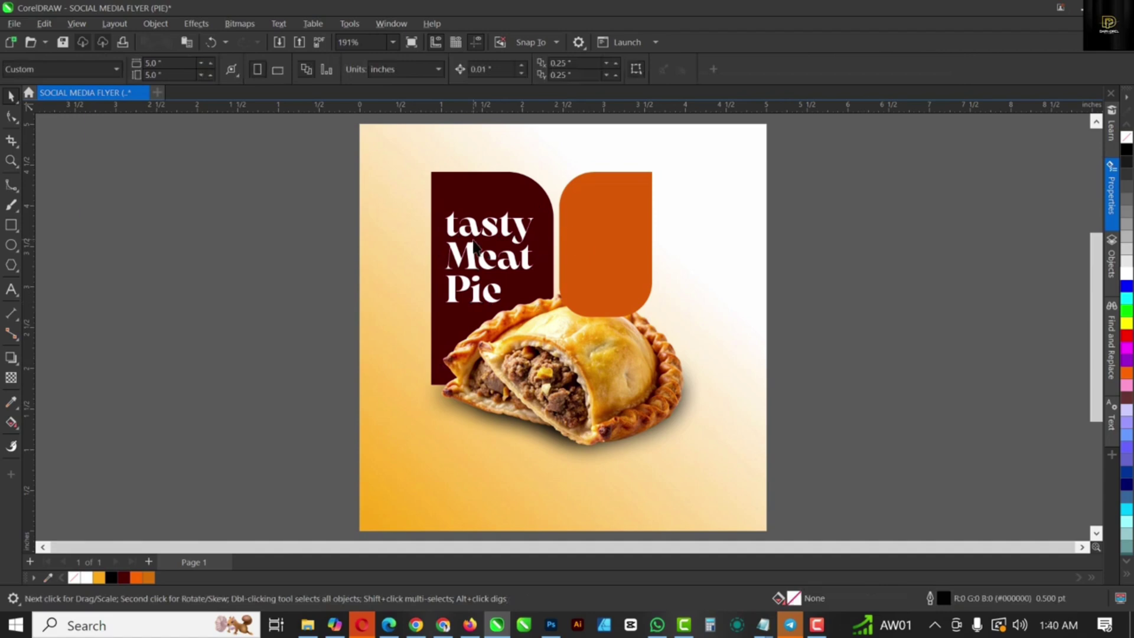
Step: Type '$20' and set it in Morganite Black
key(F8)
click(165, 324)
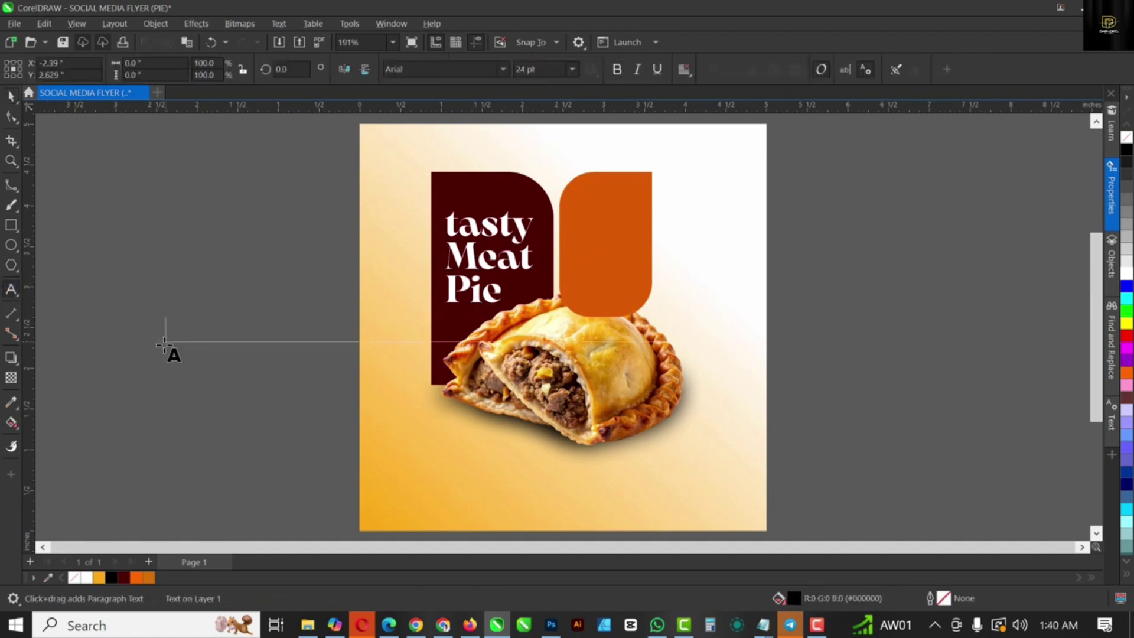
text($20)
key(ctrl+space)
click(468, 69)
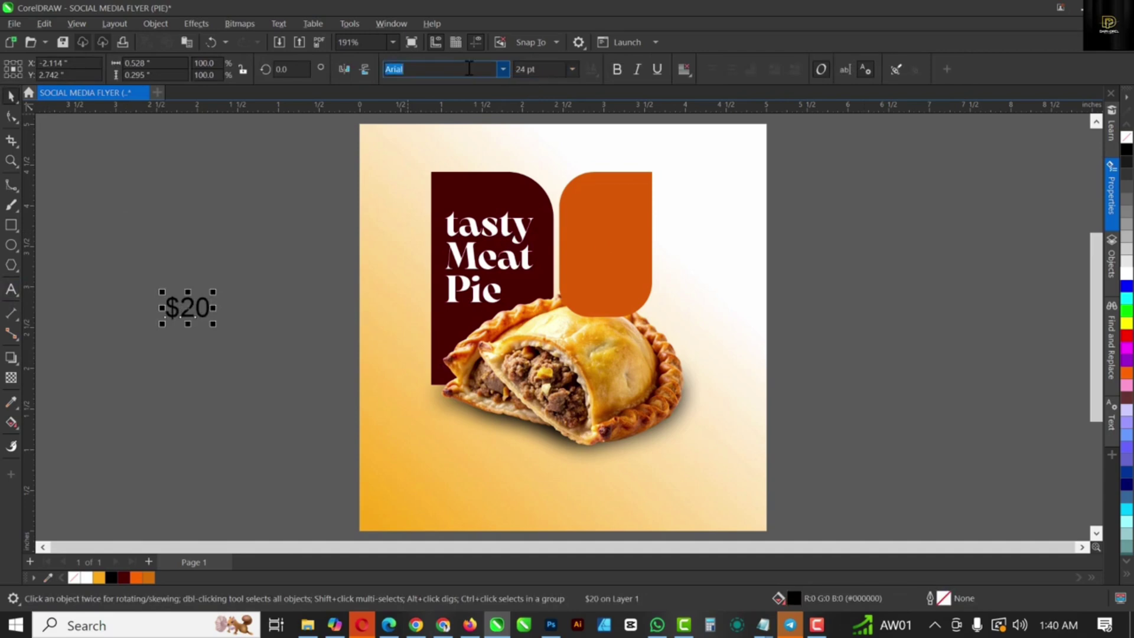
text(for)
key(Return)
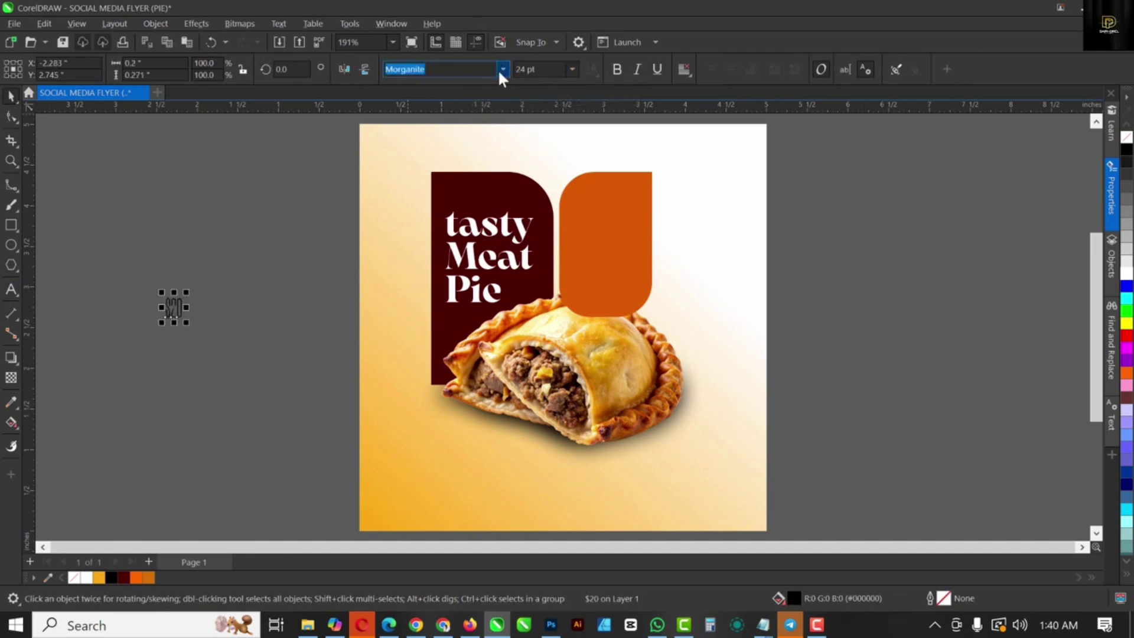
click(501, 69)
mouse_move(547, 198)
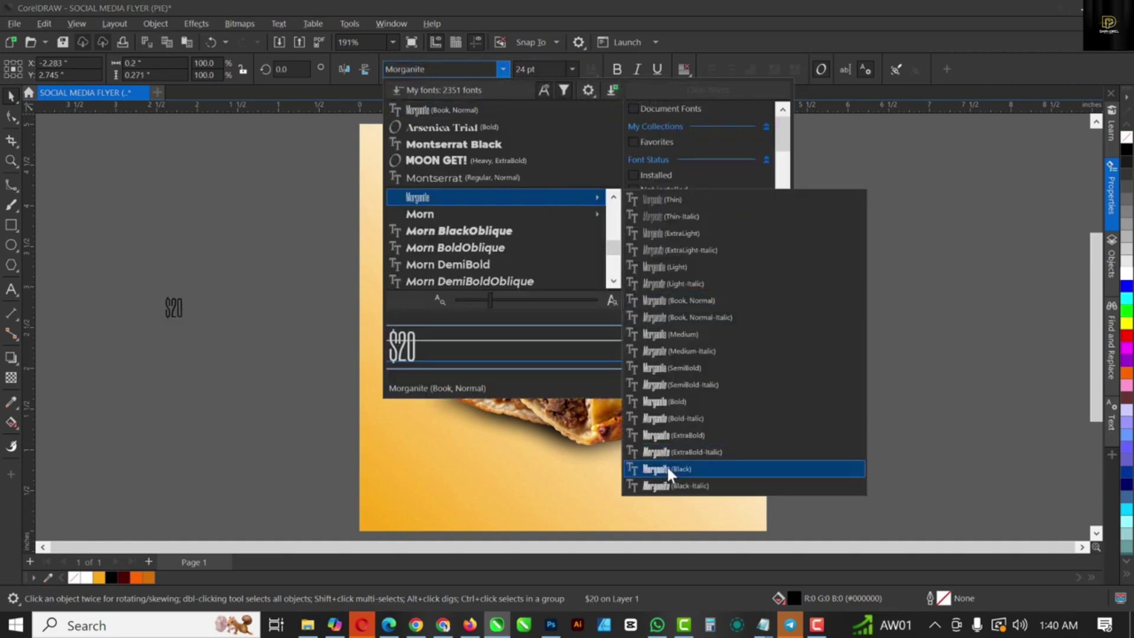
click(668, 467)
Step: Scale $20 to about 65 pt, place it on the orange shape and make it white
drag(198, 329, 608, 241)
click(1127, 273)
drag(645, 281, 632, 268)
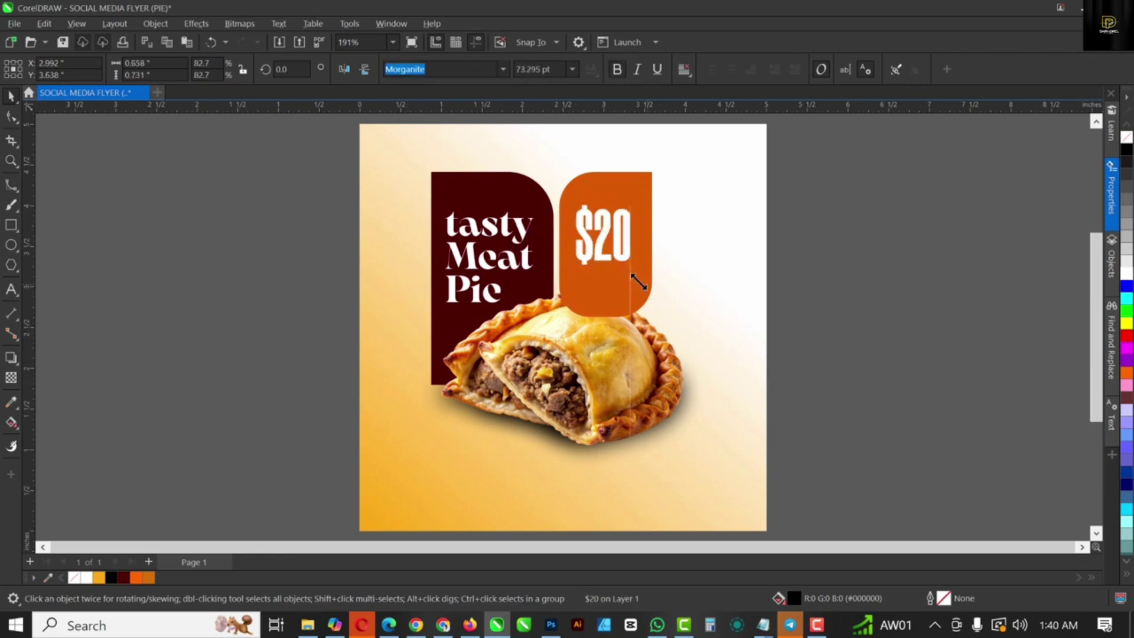
scroll(600, 252, up, 1)
scroll(599, 252, up, 2)
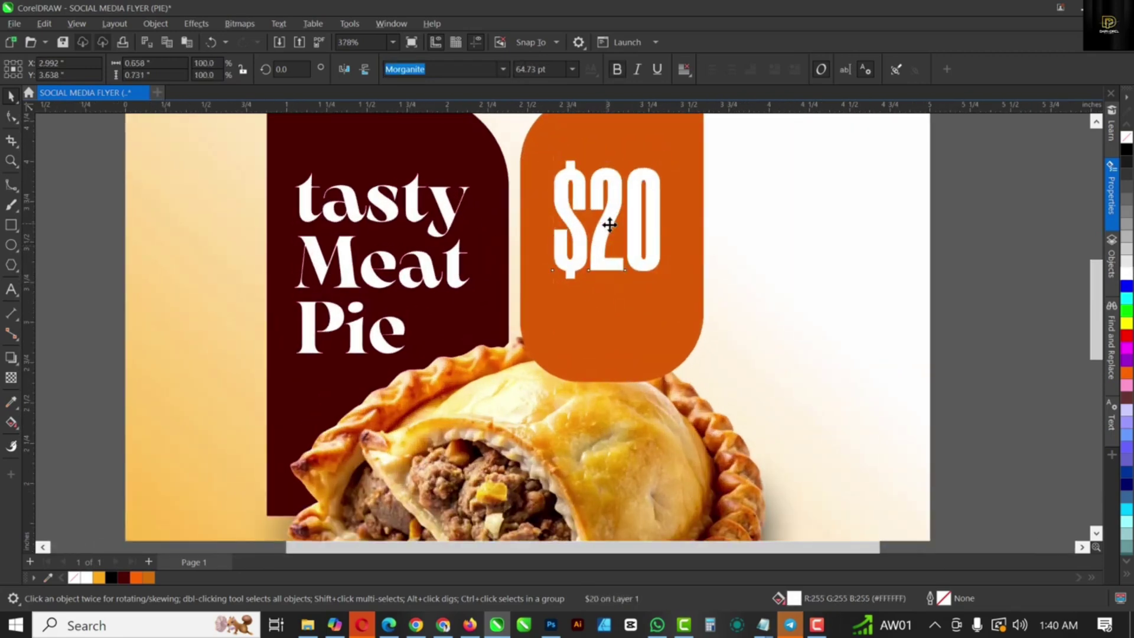
Step: Type two-line 'Mondays & / Saturdays' text beside $20 and set it in Montserrat
key(F8)
click(161, 319)
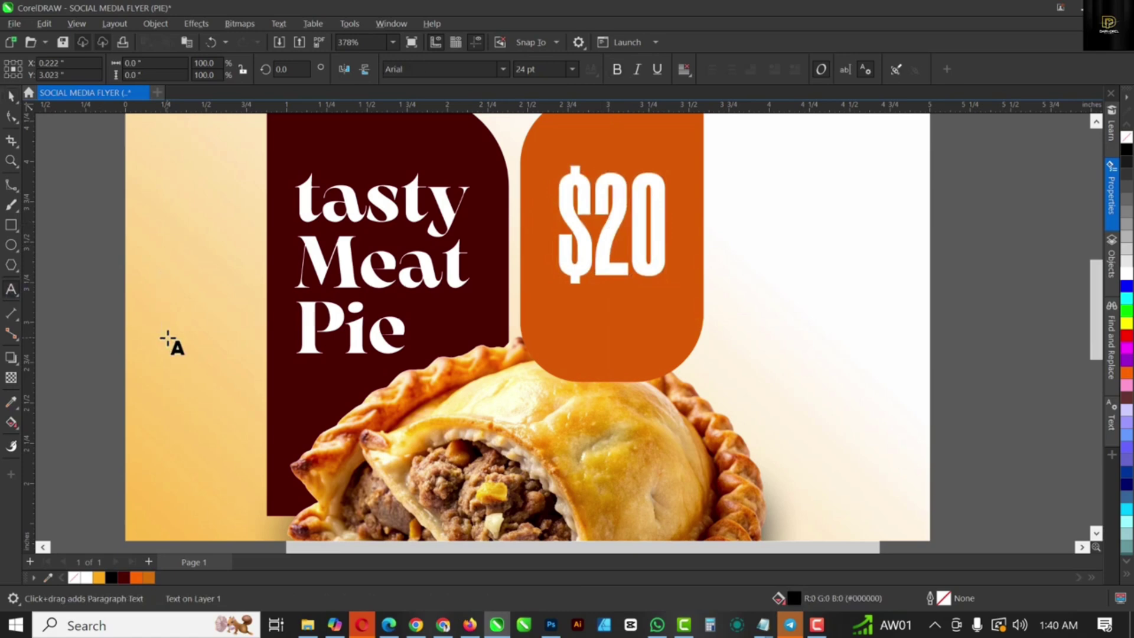
text(Mondays &)
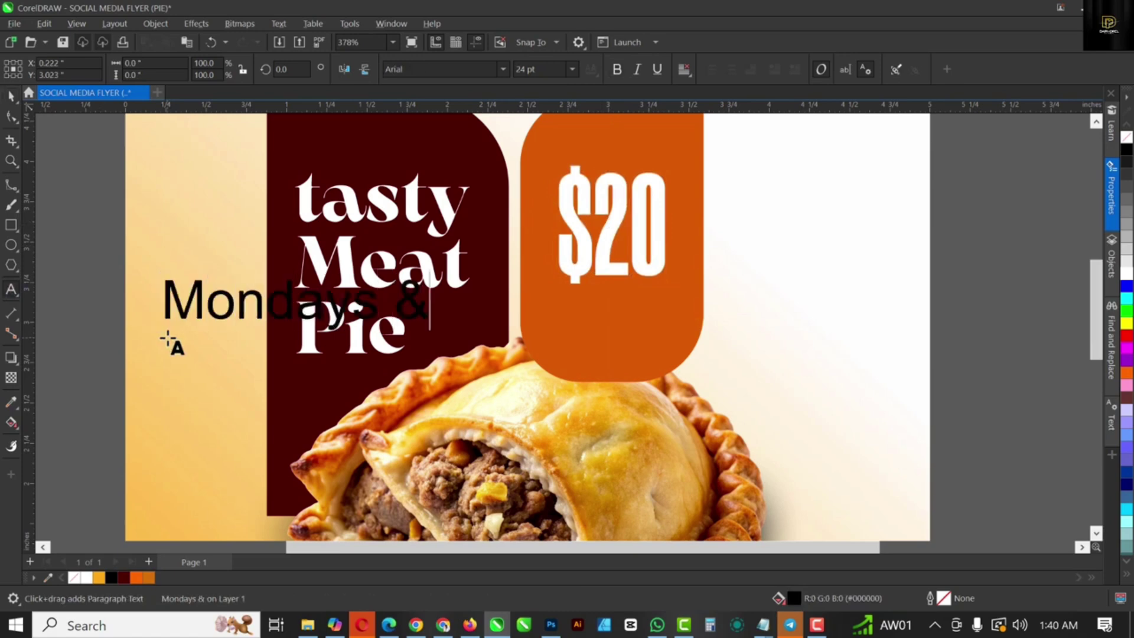
key(Return)
text(Saturdays)
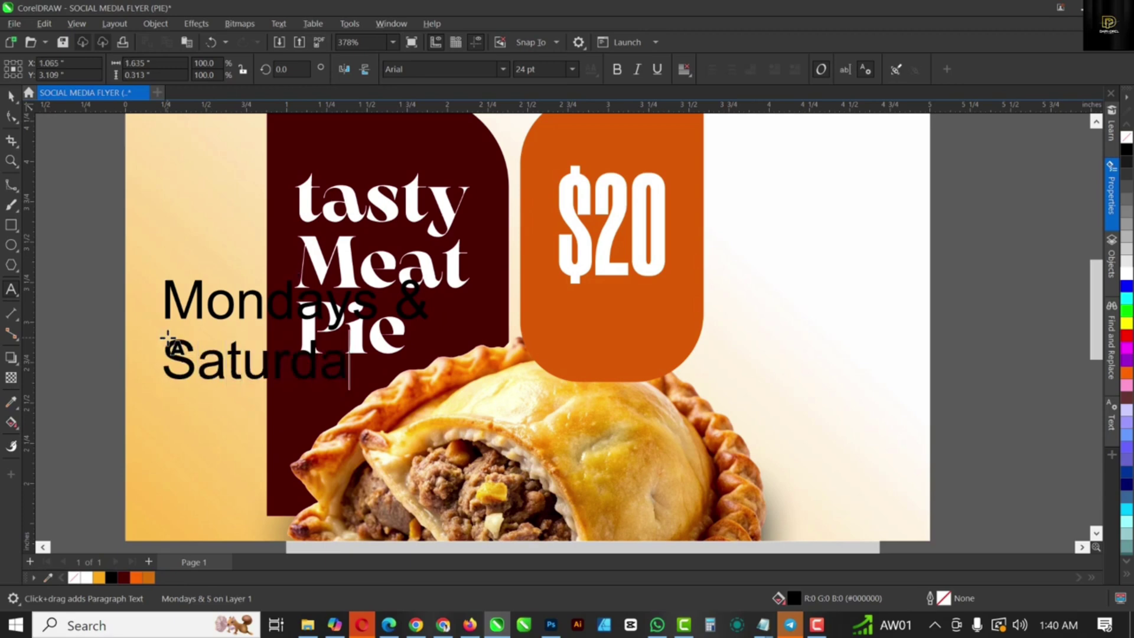
key(ctrl+space)
drag(276, 343, 691, 347)
click(425, 69)
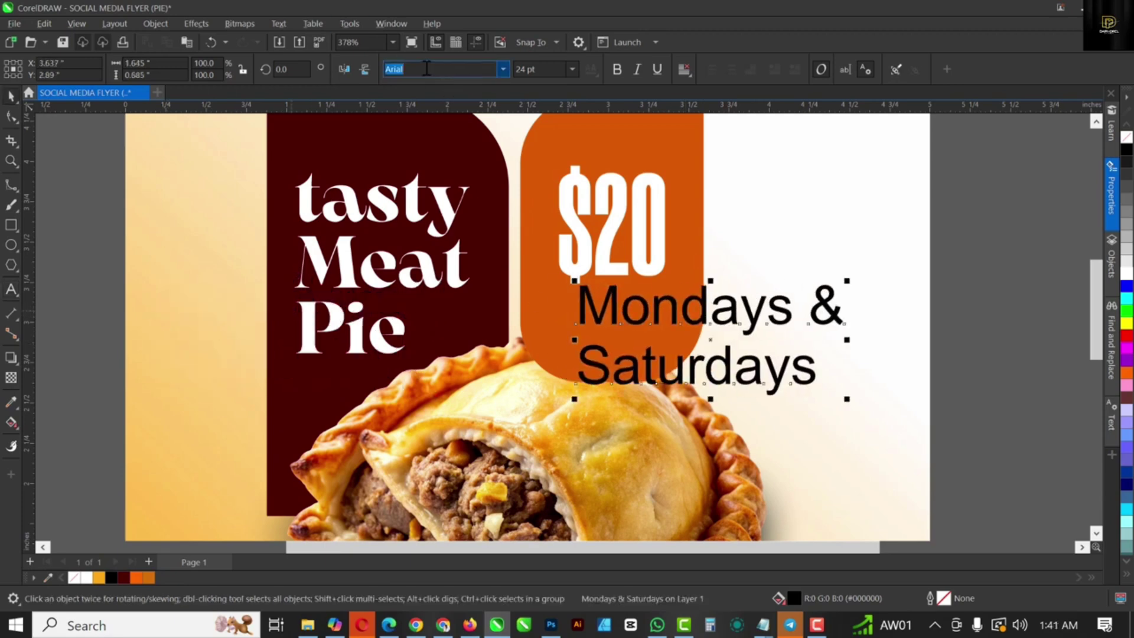
text(Montserrat)
key(Return)
Step: Tighten the line gap, center the lines, and shrink the text onto the orange shape
key(F10)
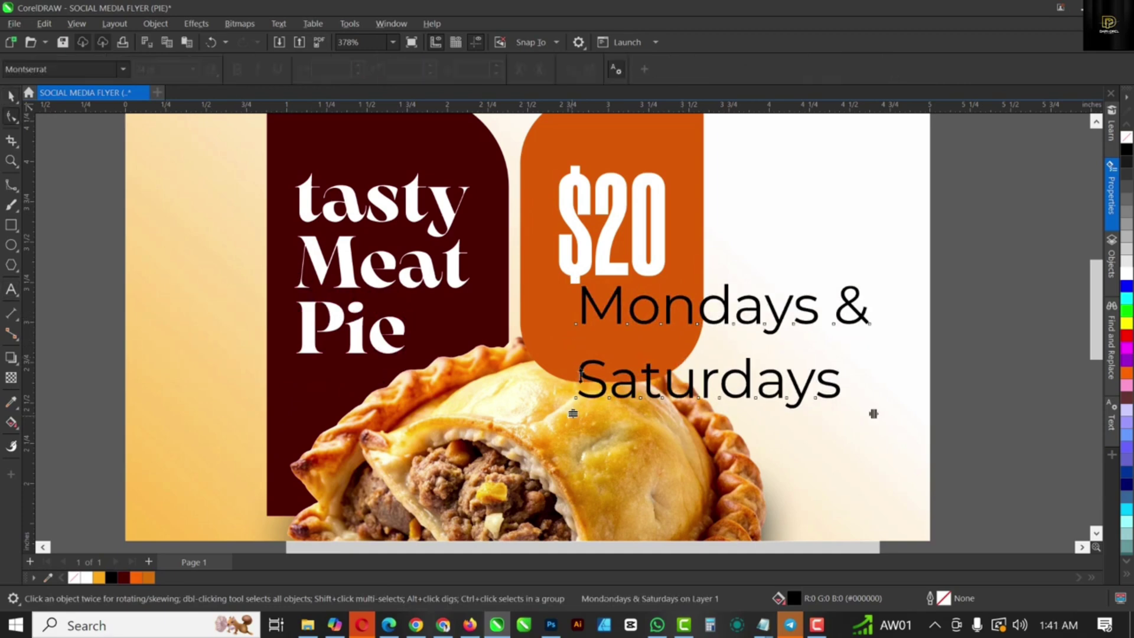
drag(872, 410, 842, 386)
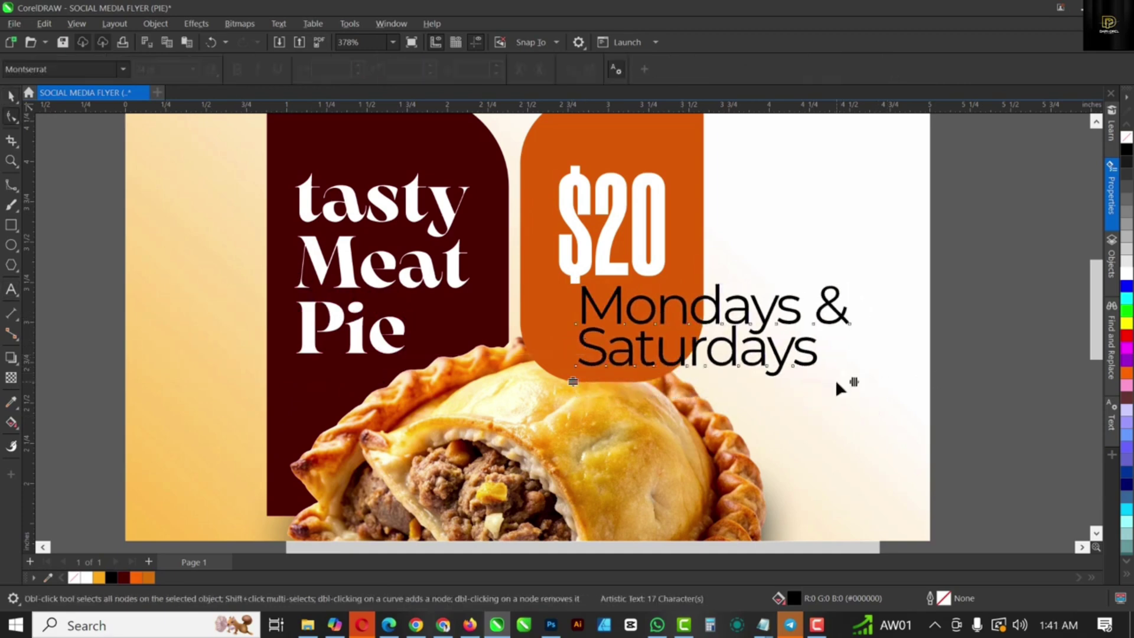
key(space)
click(683, 69)
click(710, 119)
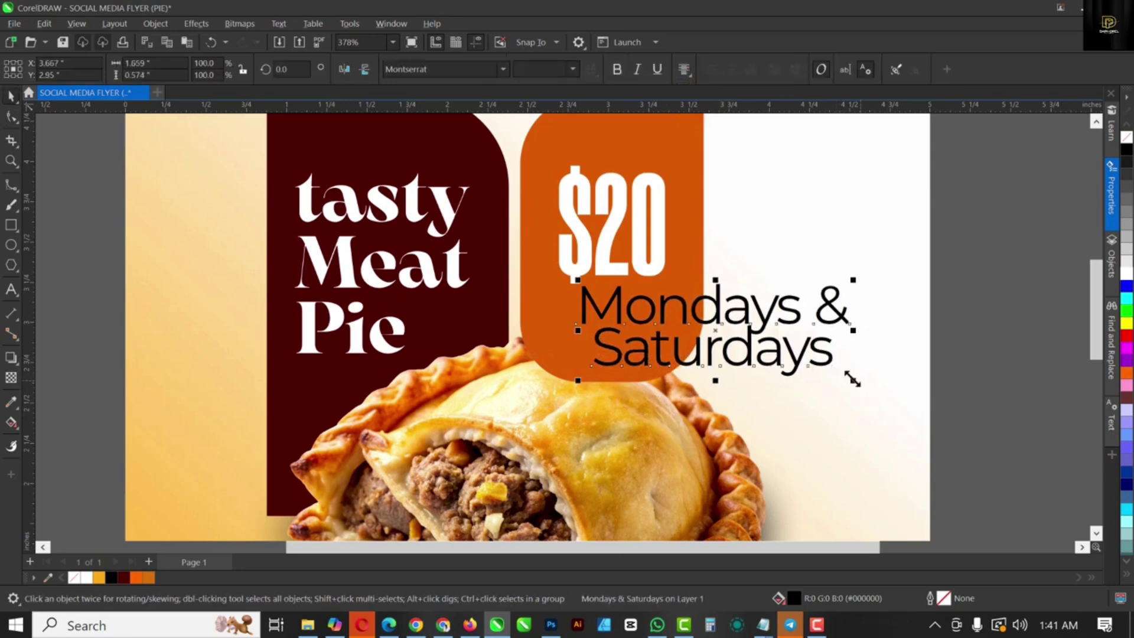
drag(853, 380, 734, 336)
drag(678, 303, 644, 314)
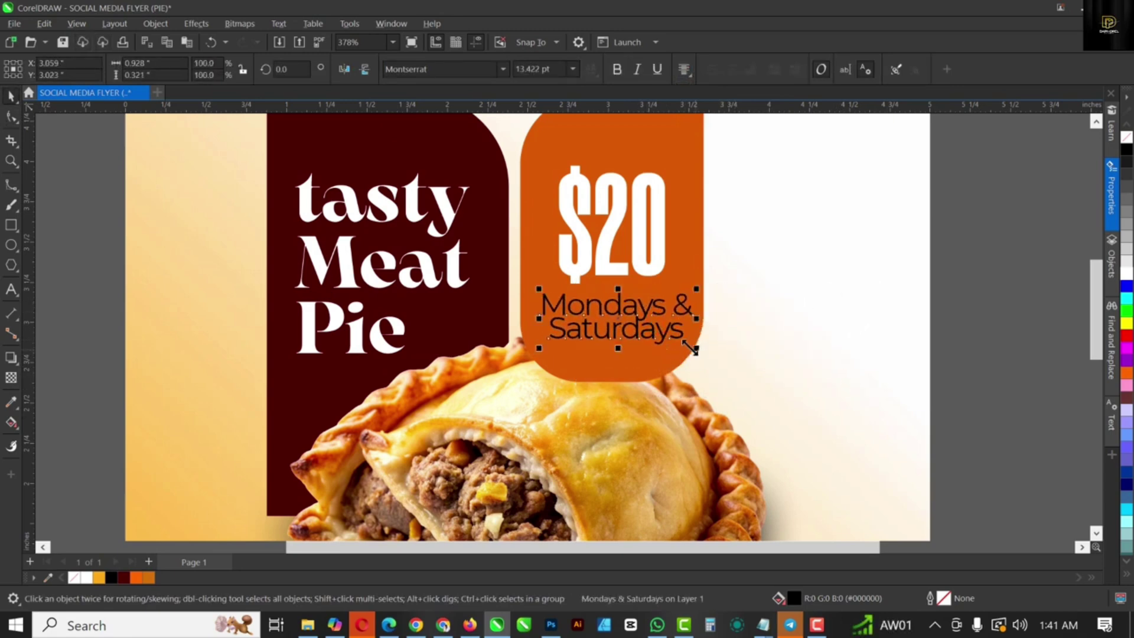
drag(706, 350, 678, 345)
key(F10)
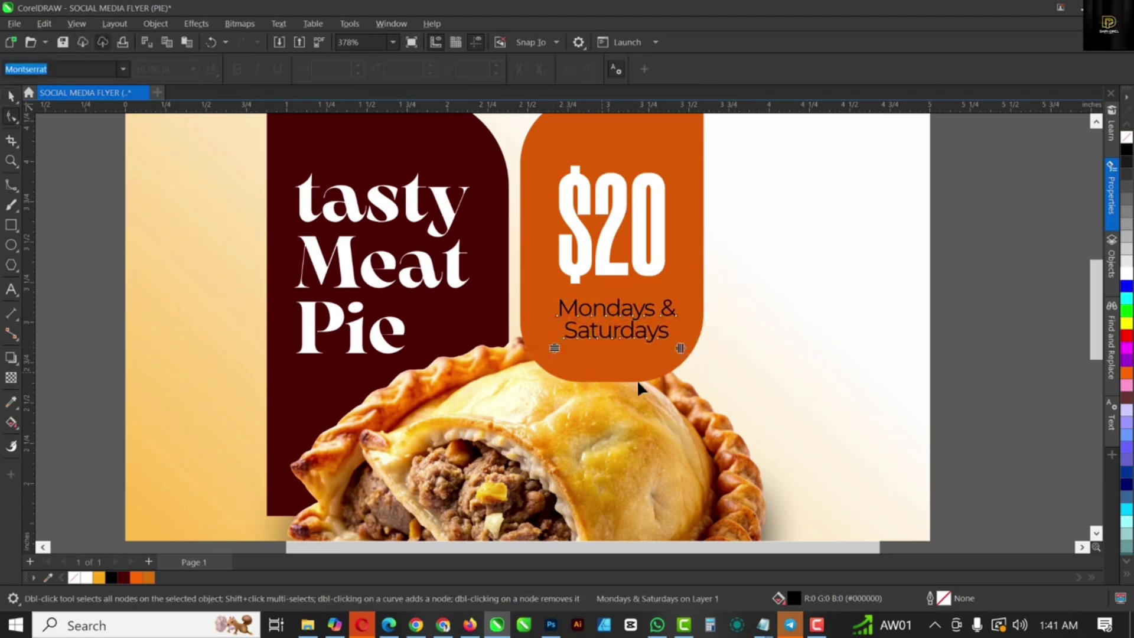
scroll(618, 313, up, 2)
key(space)
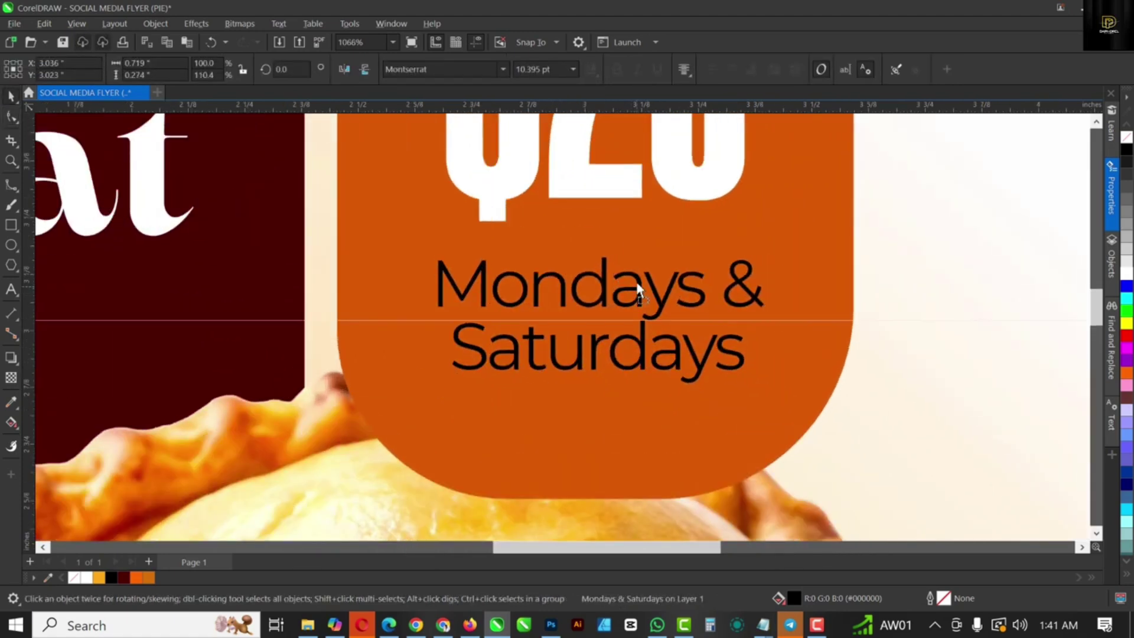
Step: Make the schedule text white Montserrat SemiBold, about 9.7 pt, nudged up under $20
click(1127, 273)
click(503, 69)
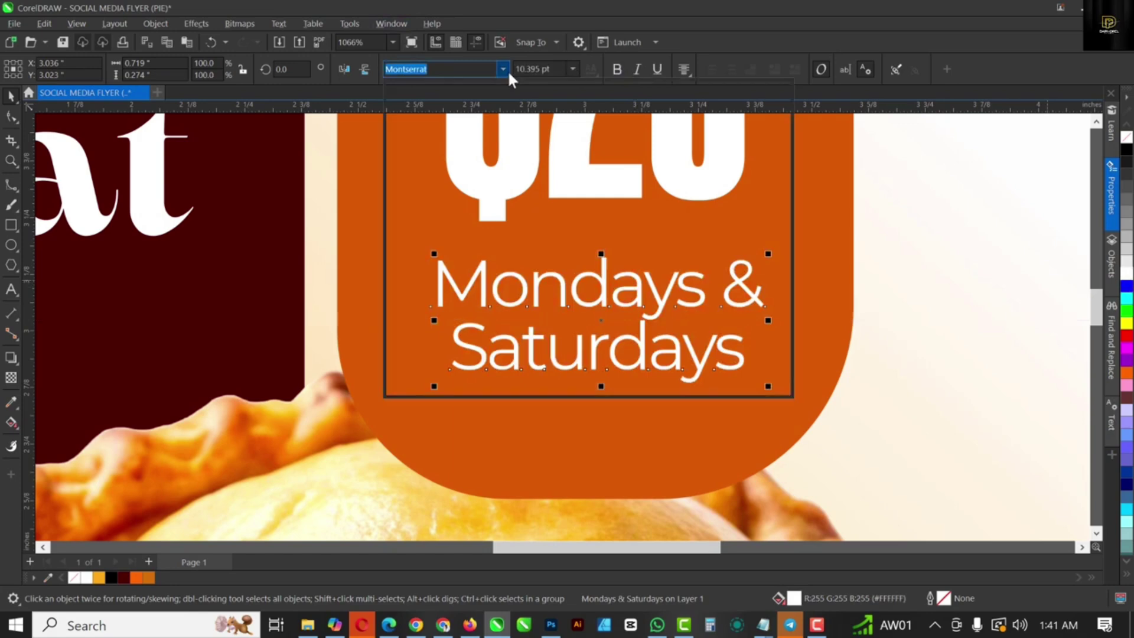
mouse_move(477, 194)
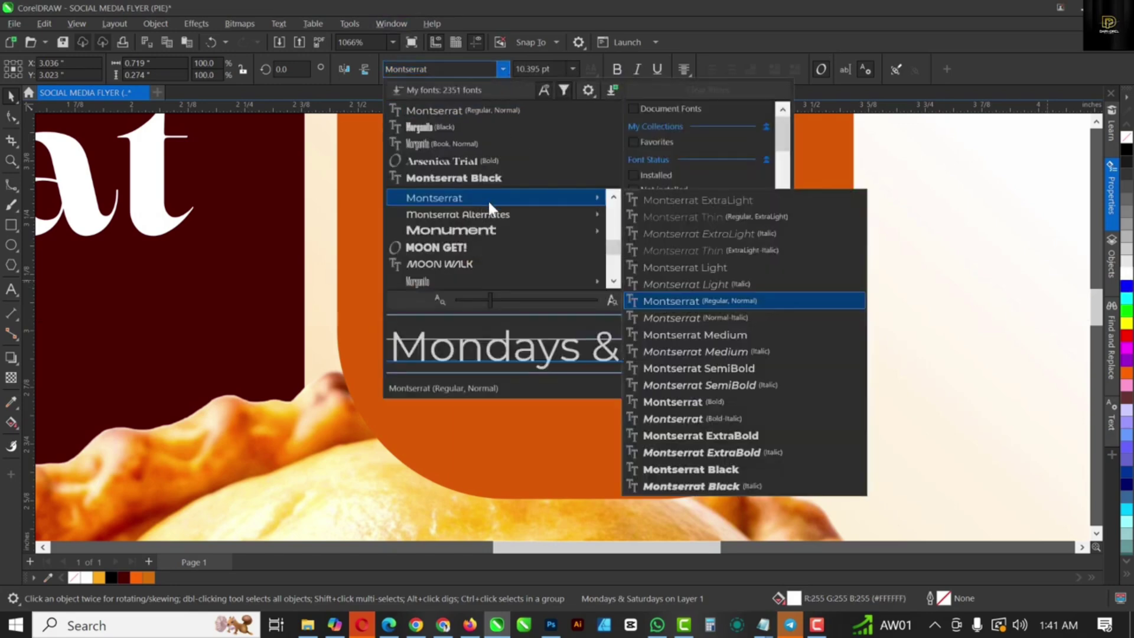
click(695, 367)
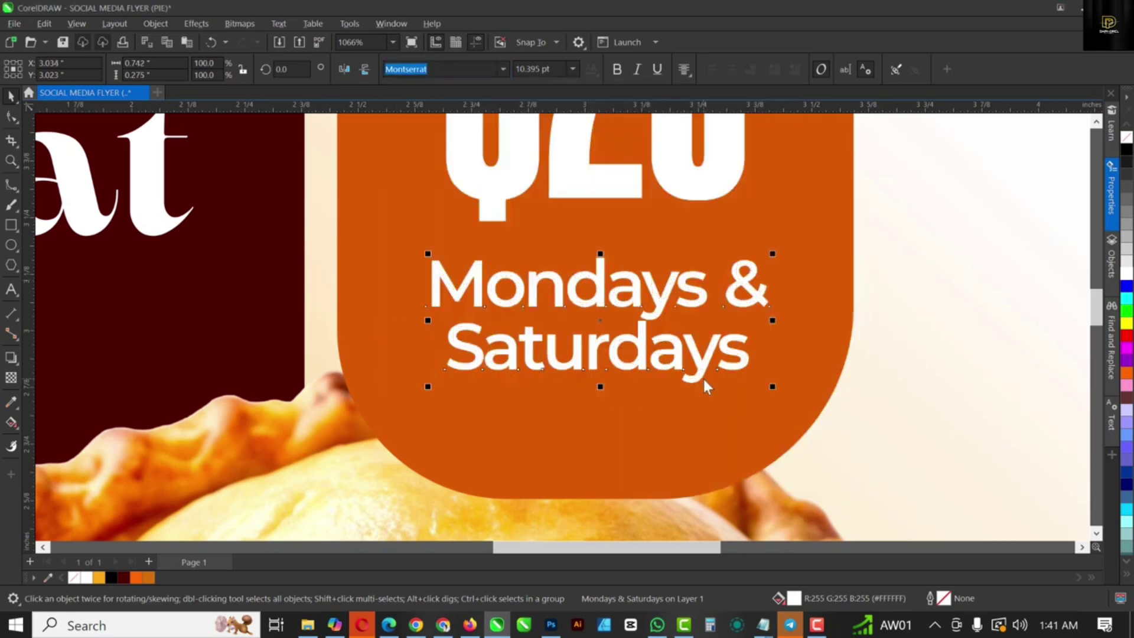
drag(772, 387, 748, 383)
drag(638, 299, 648, 286)
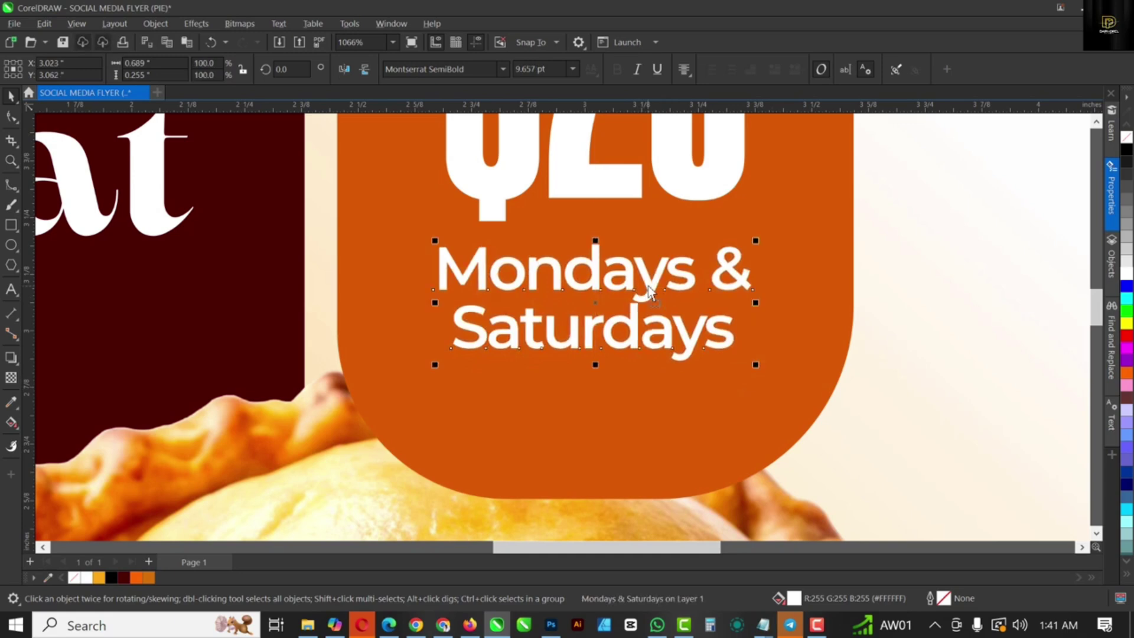
key(shift+F4)
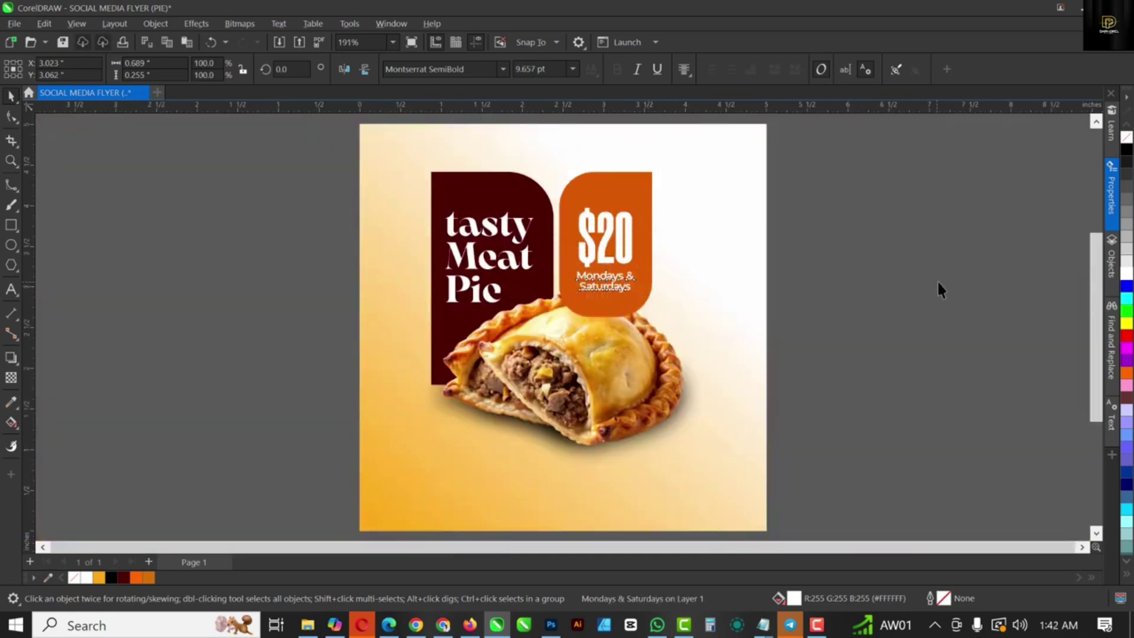
click(937, 280)
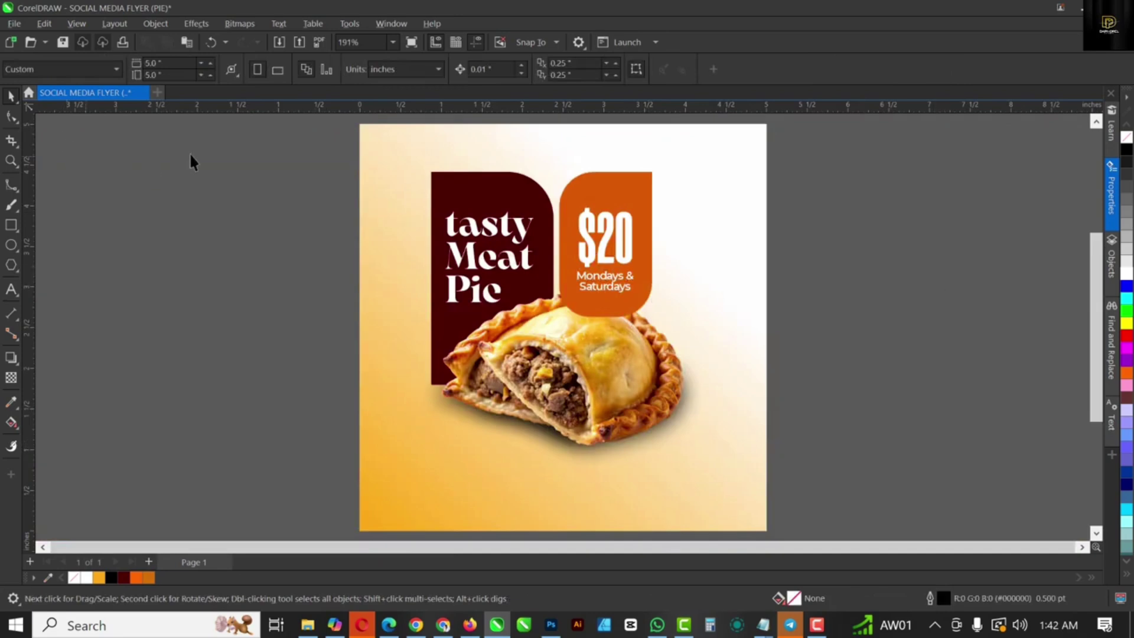
Step: Draw a yellow circle with no outline beside the page
click(11, 246)
drag(204, 271, 295, 362)
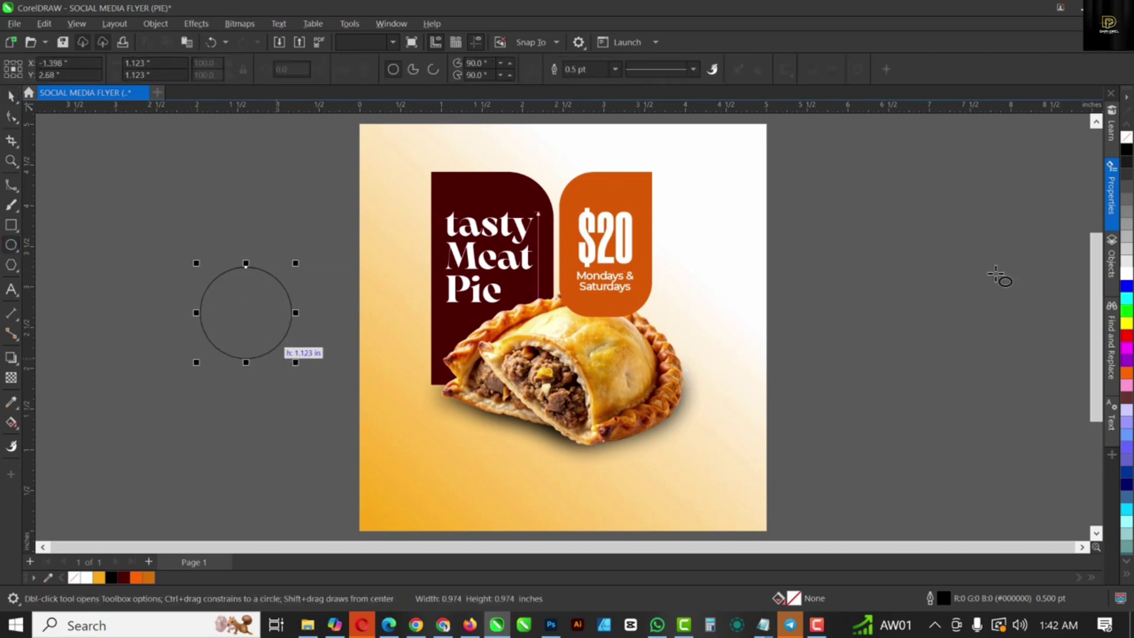
click(1128, 325)
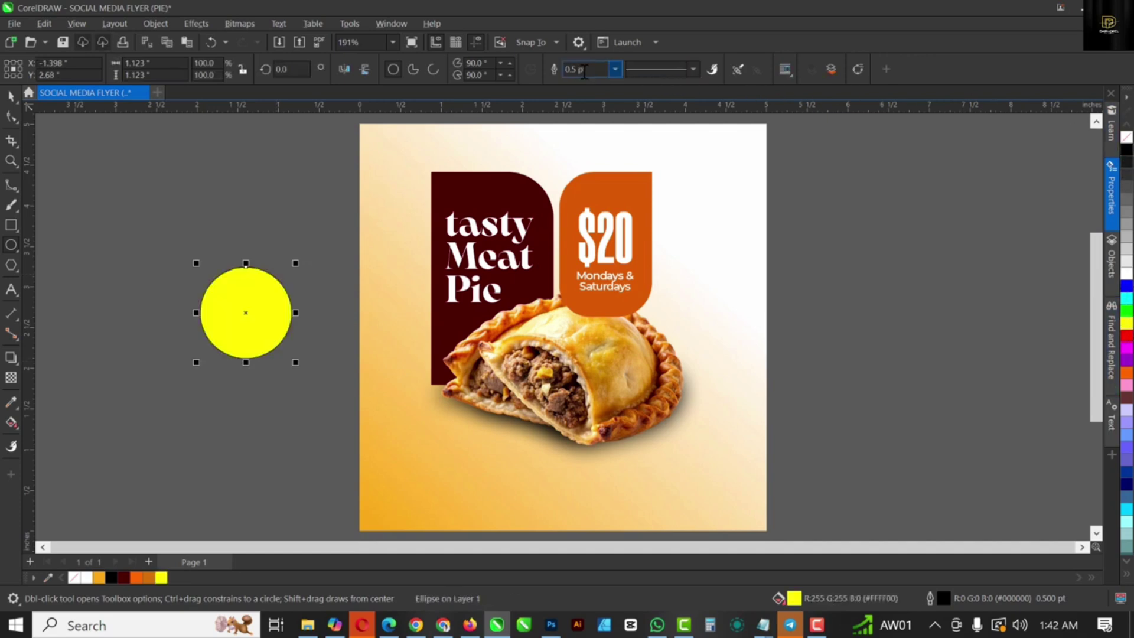
click(614, 69)
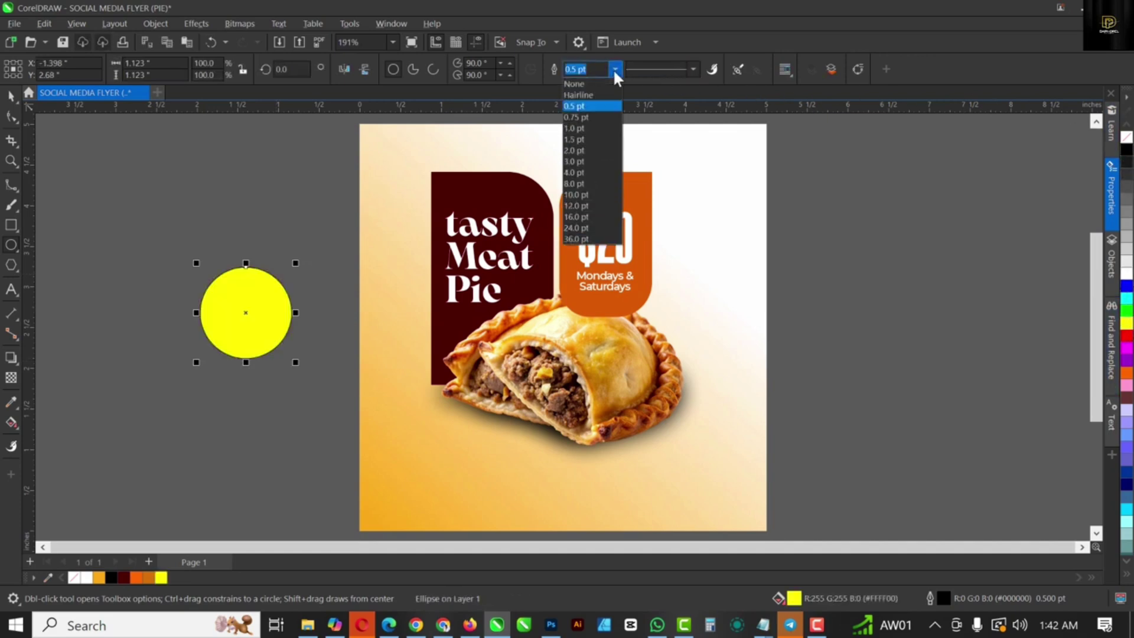
click(587, 83)
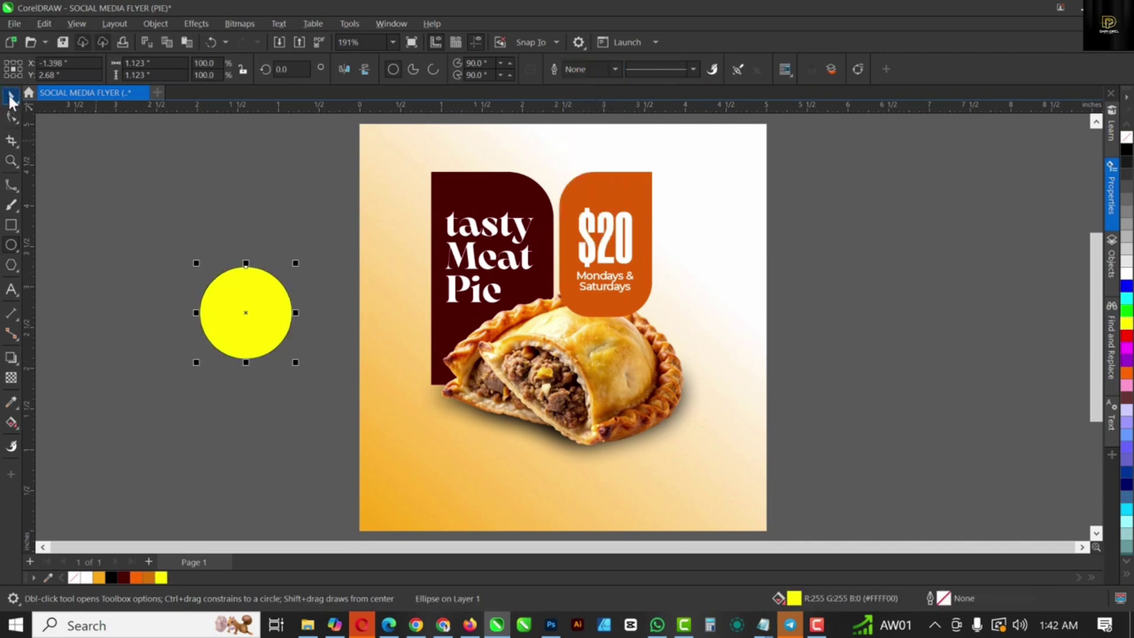
key(space)
click(272, 293)
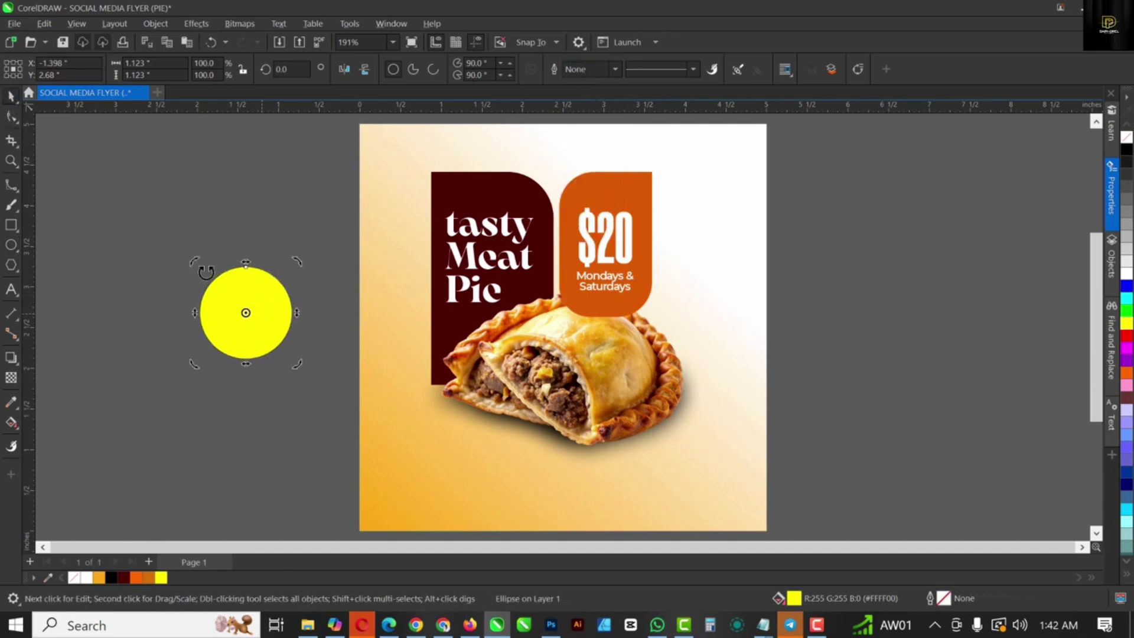
Step: Give the circle an elliptical fountain transparency in Screen merge mode
click(12, 379)
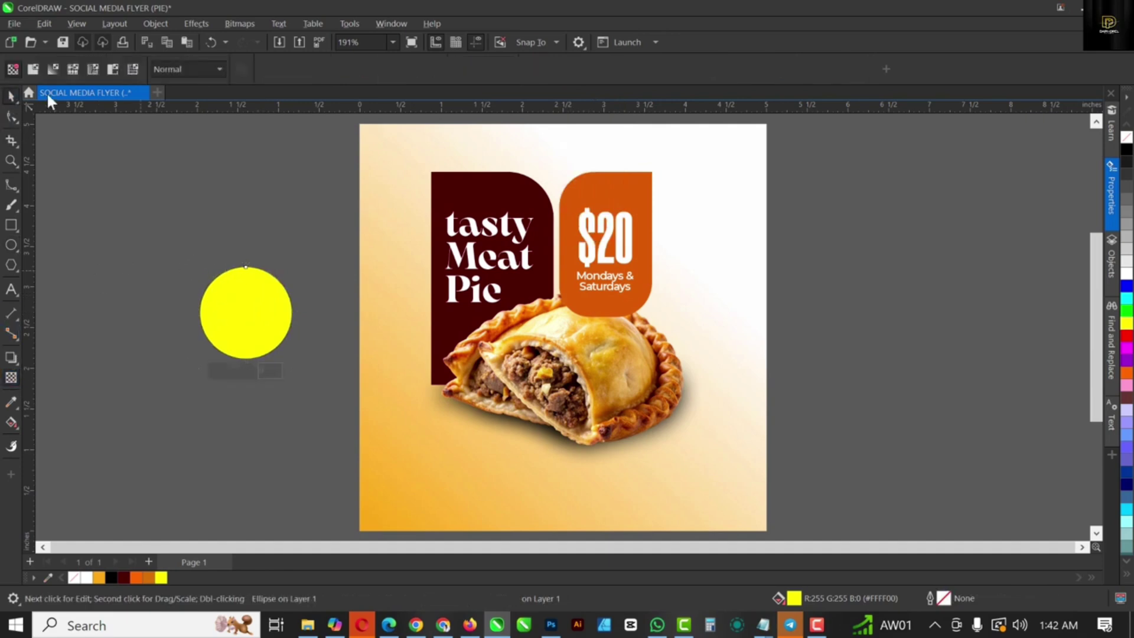
click(52, 68)
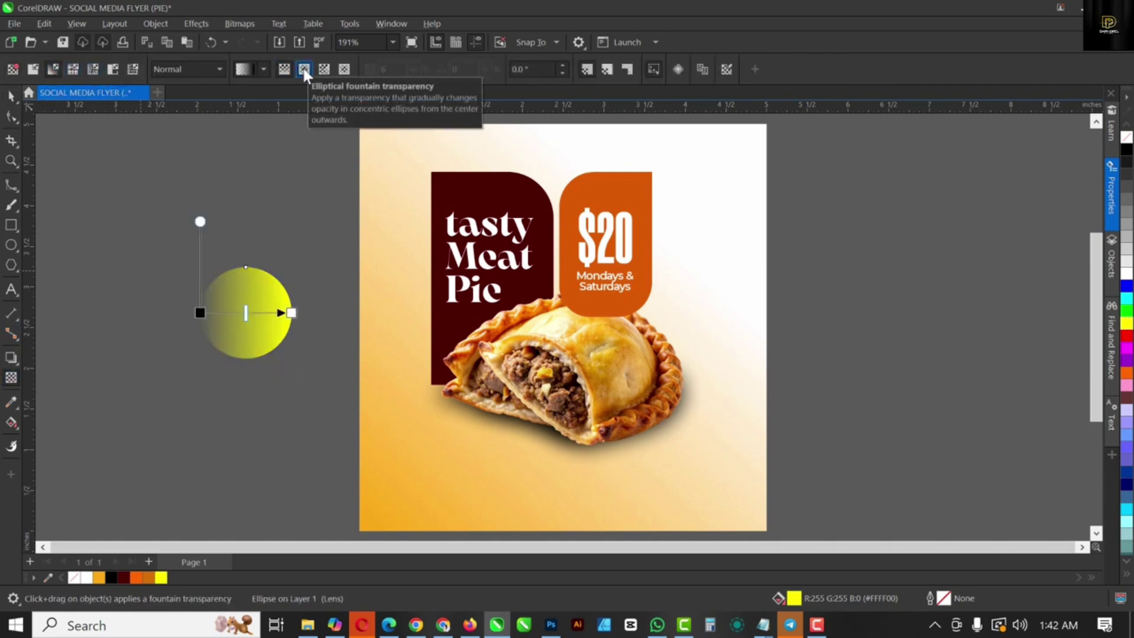
click(304, 69)
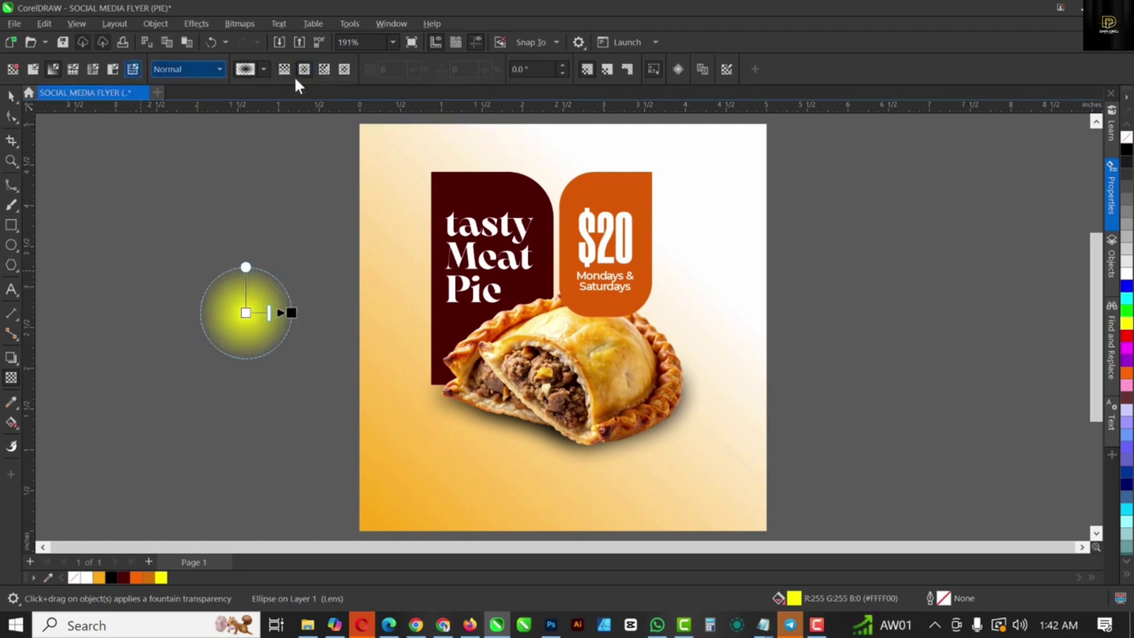
click(220, 70)
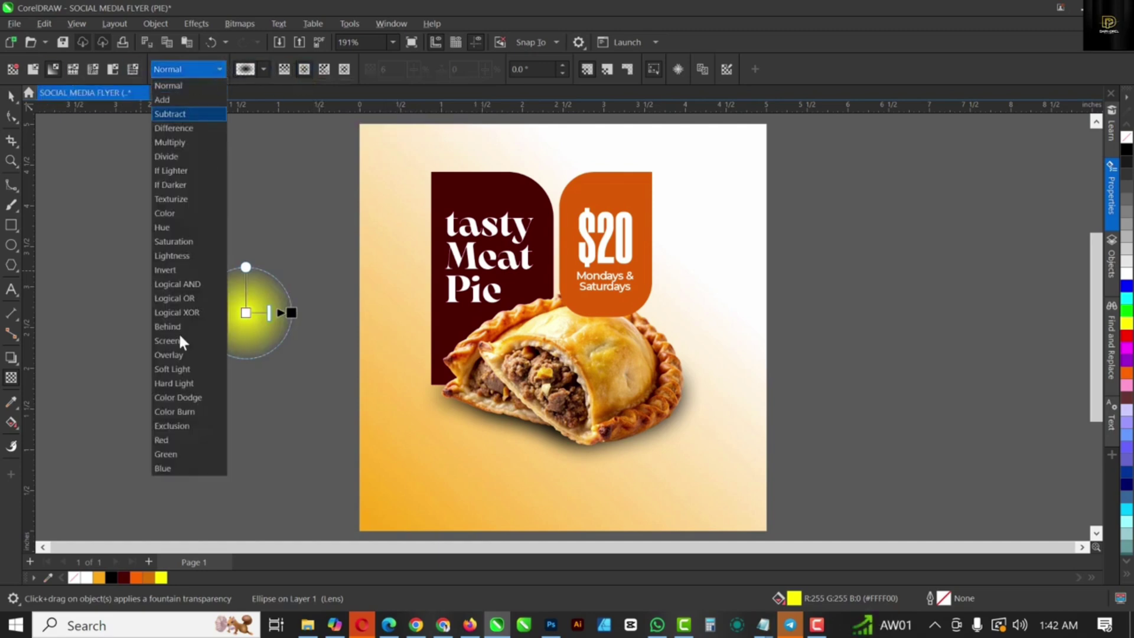
click(176, 341)
Step: Move the glow onto the right edge of the orange $20 panel and stretch it taller
click(11, 96)
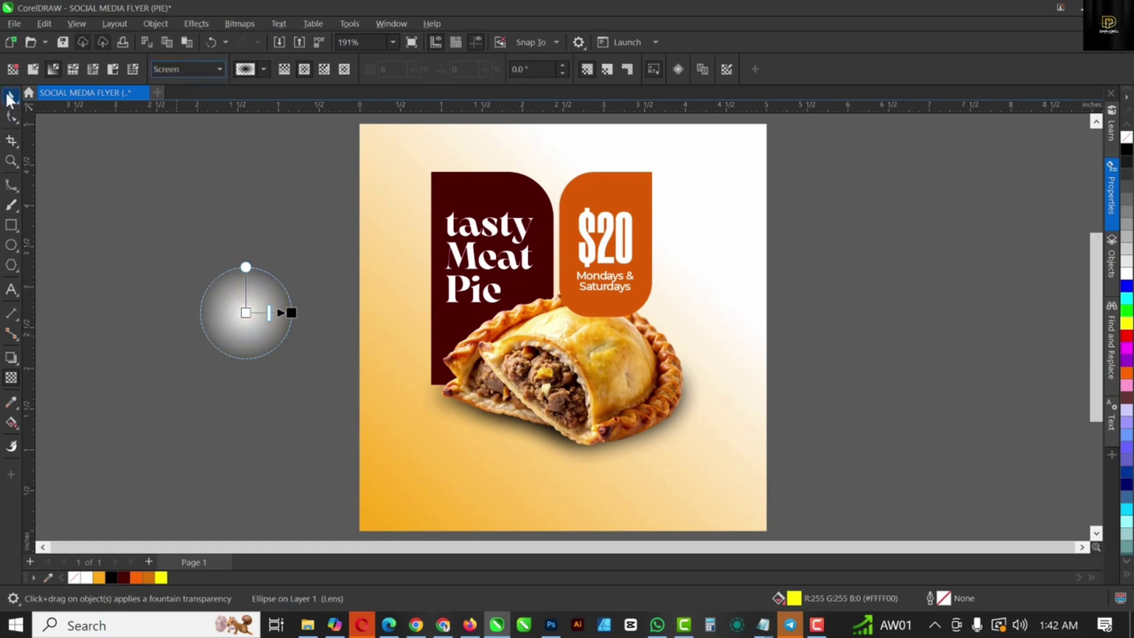
drag(230, 298, 666, 141)
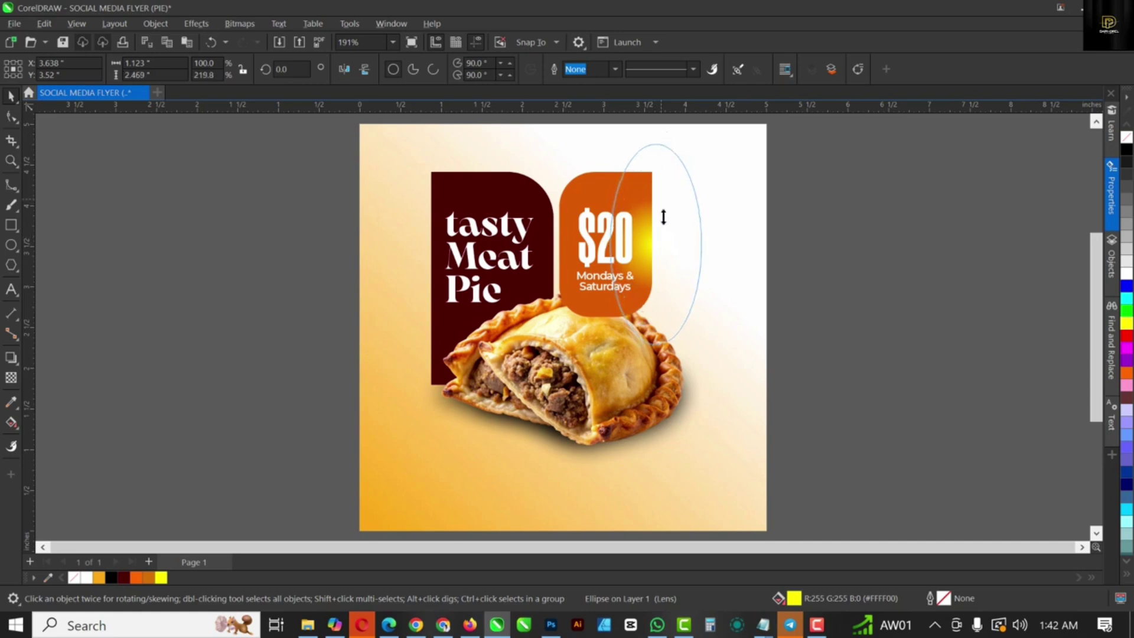
drag(664, 217, 661, 248)
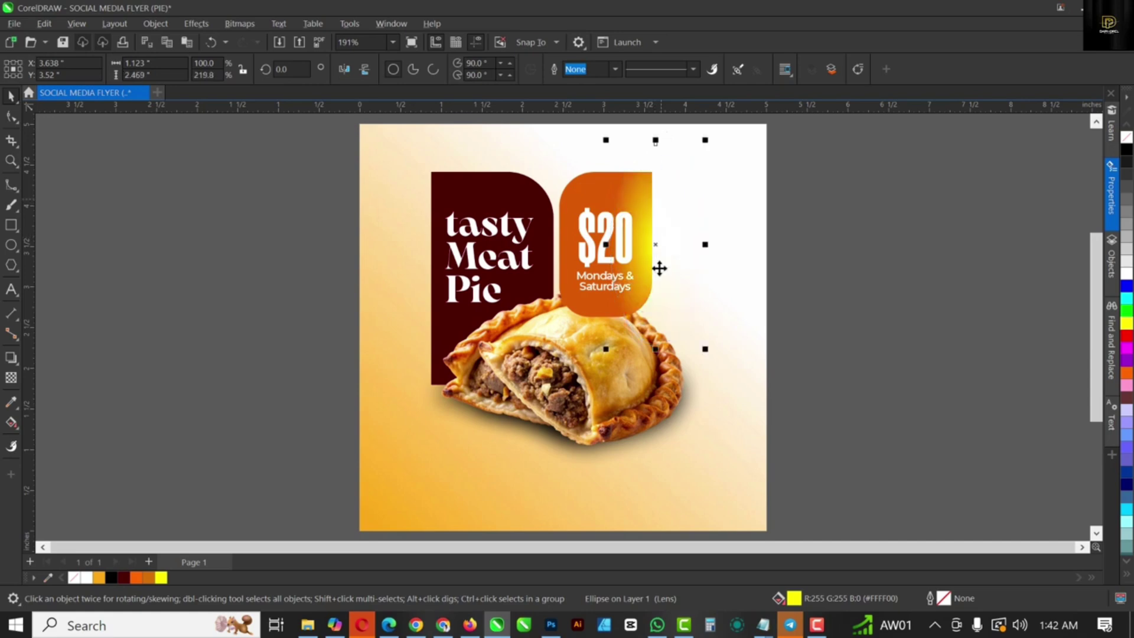
click(885, 277)
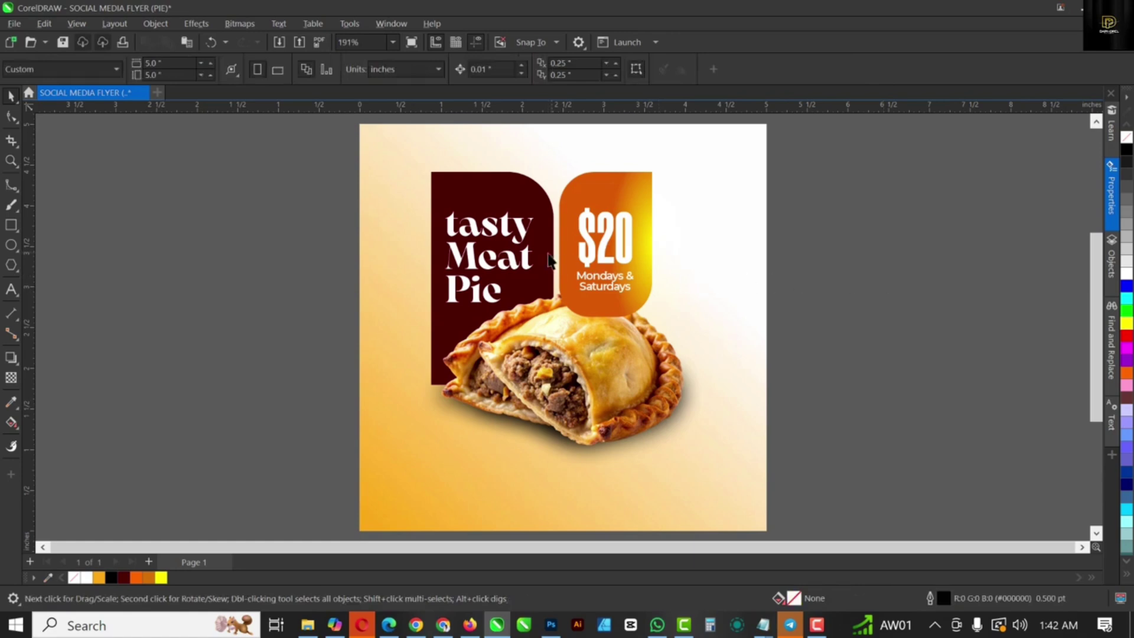
Step: Enlarge the pie photo slightly and drop a copy at lower right, past the page edge
click(625, 388)
drag(702, 468, 715, 480)
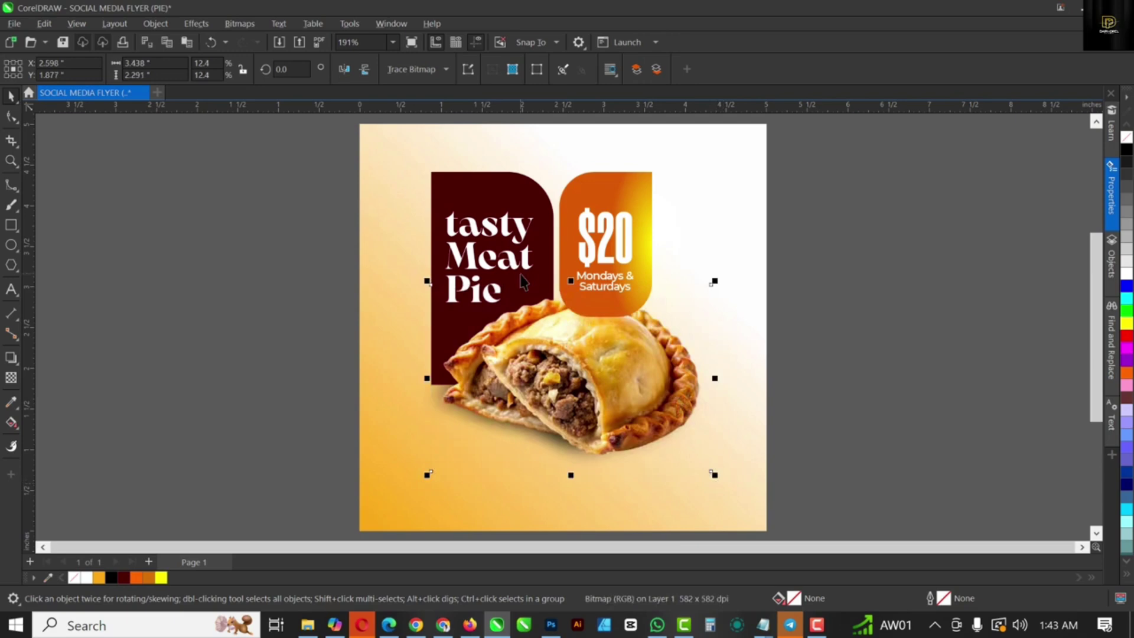
scroll(616, 341, down, 1)
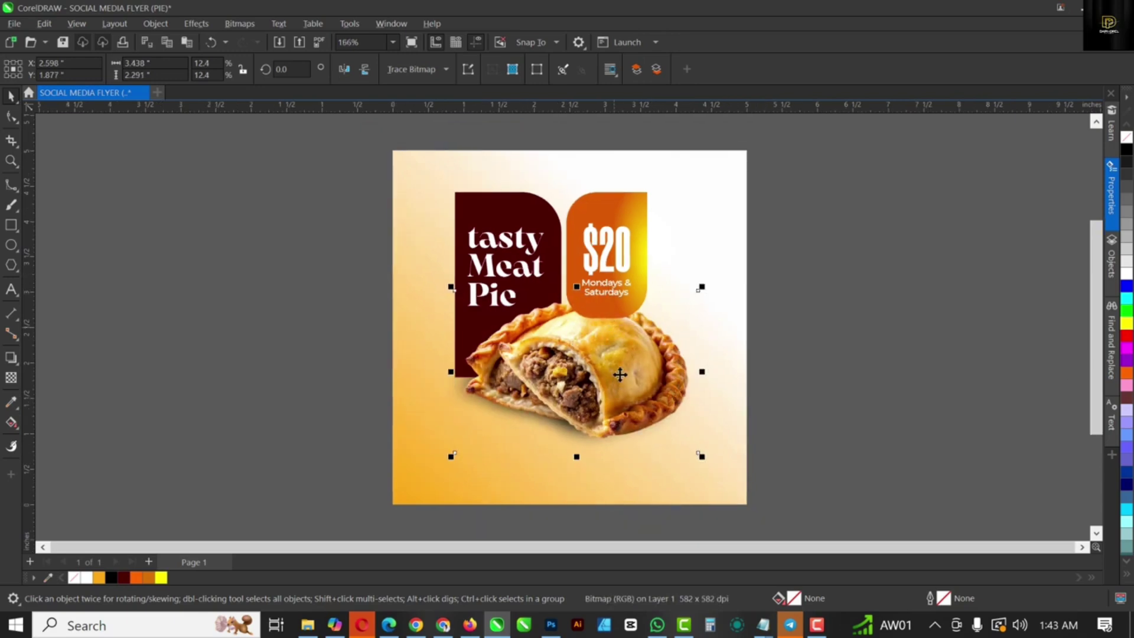
scroll(618, 362, down, 1)
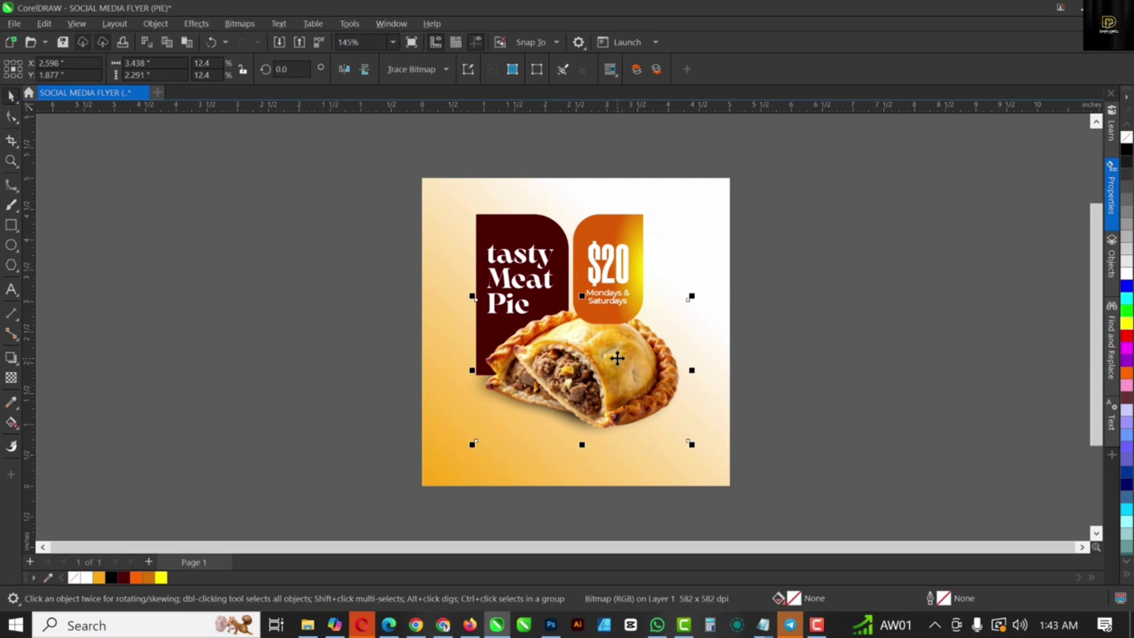
drag(617, 358, 674, 450)
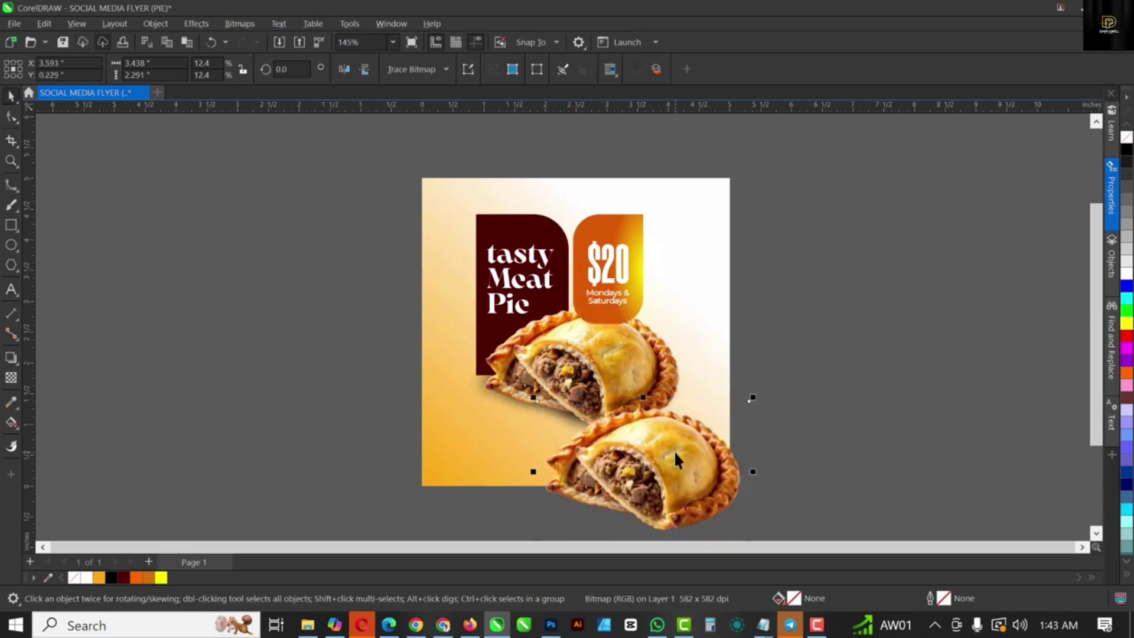
Step: Apply a Gaussian blur of radius 94.9 to the duplicate pie and shift it down-left
click(203, 29)
mouse_move(239, 108)
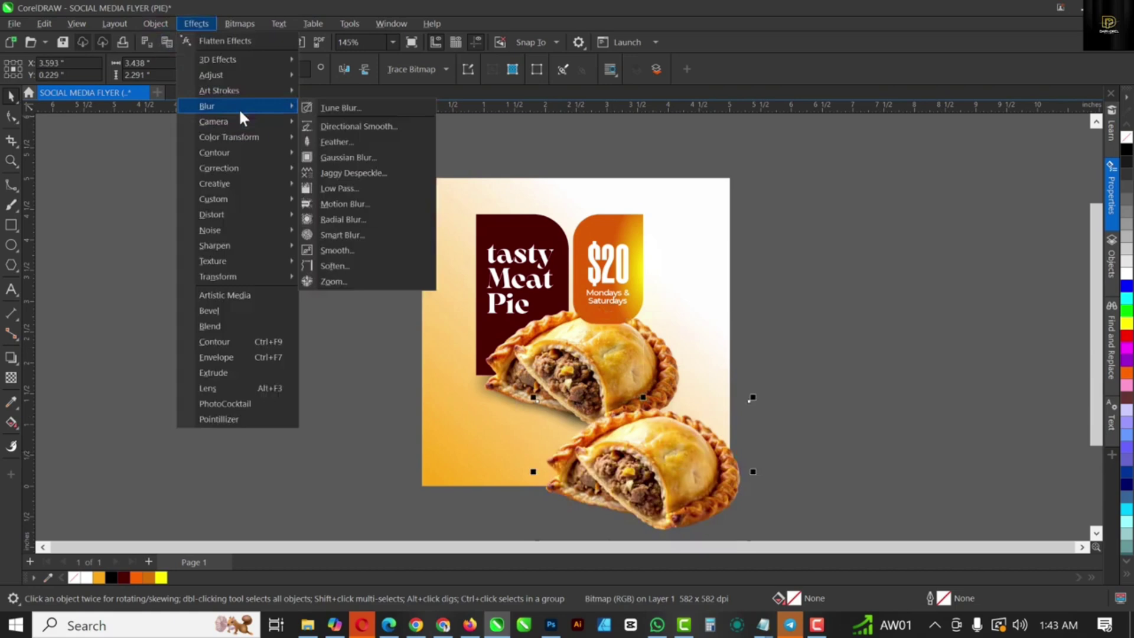
click(360, 157)
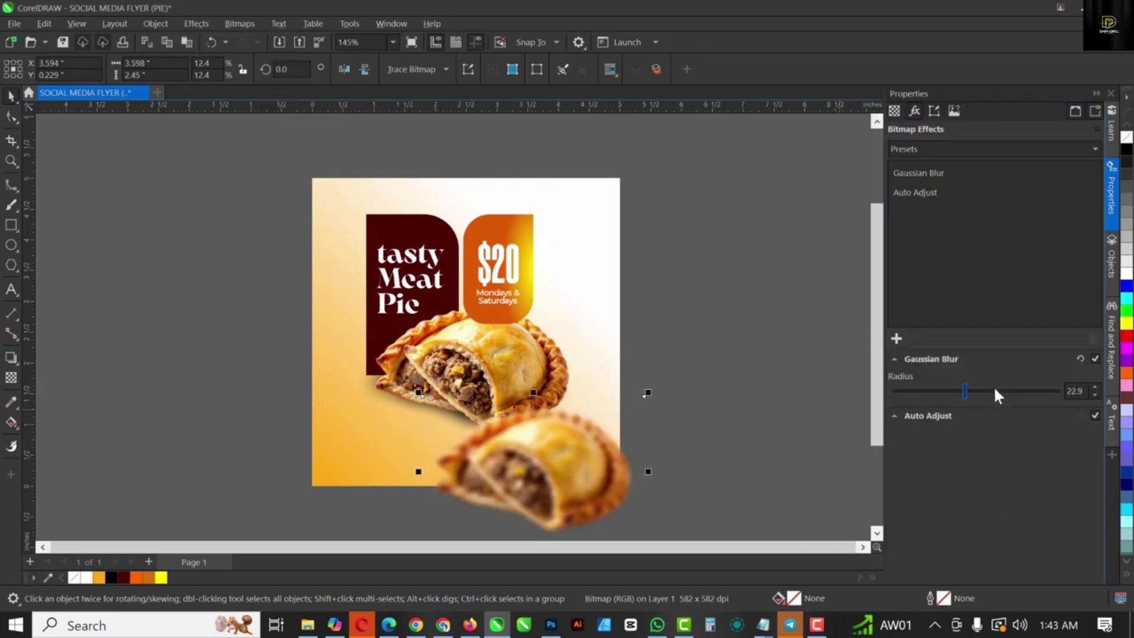
click(992, 390)
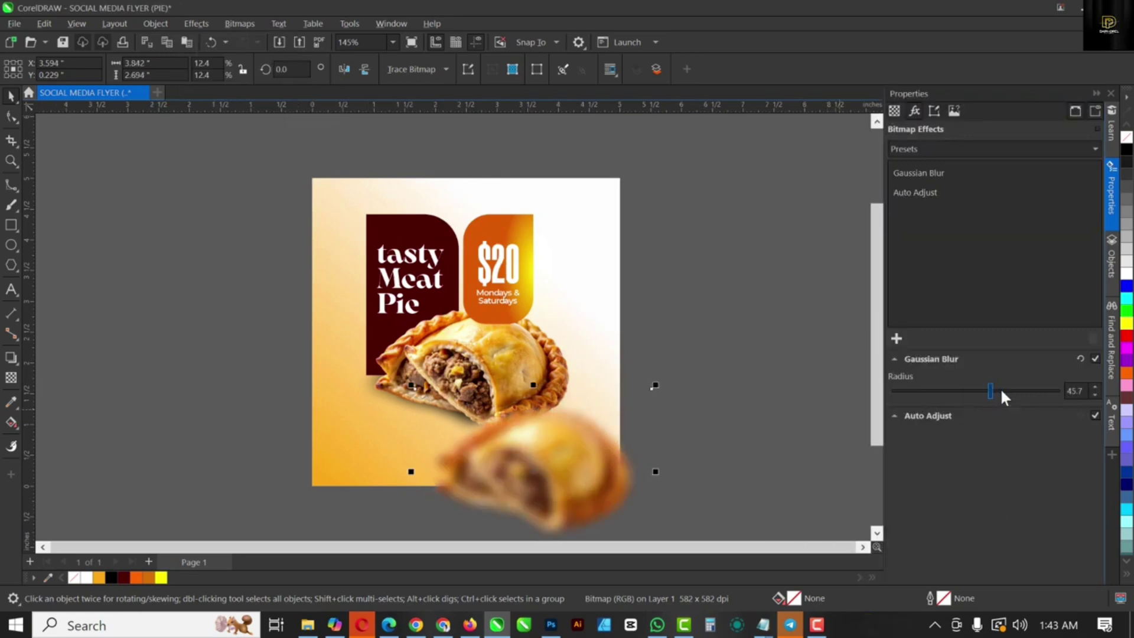
click(1002, 391)
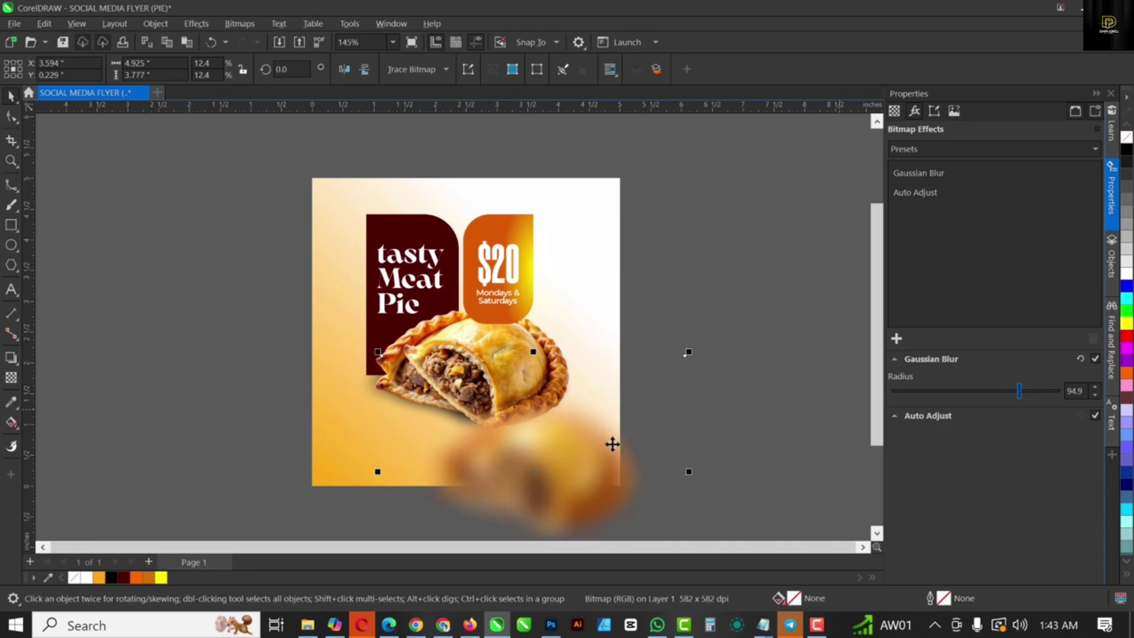
mouse_move(601, 446)
mouse_down()
mouse_move(563, 456)
mouse_move(590, 454)
mouse_up()
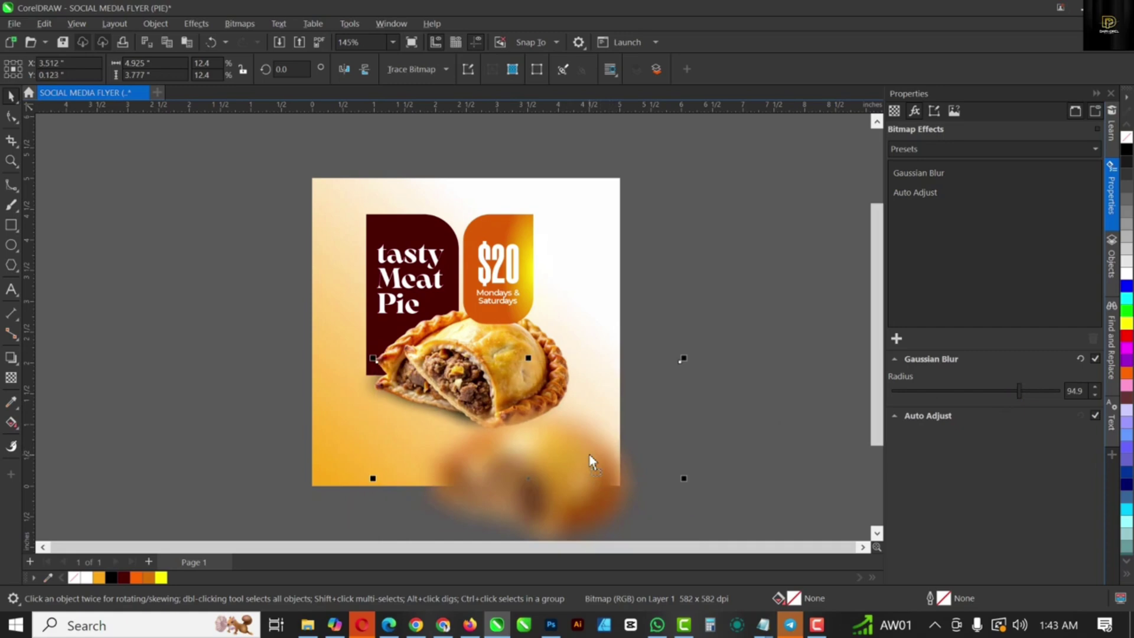
click(1111, 93)
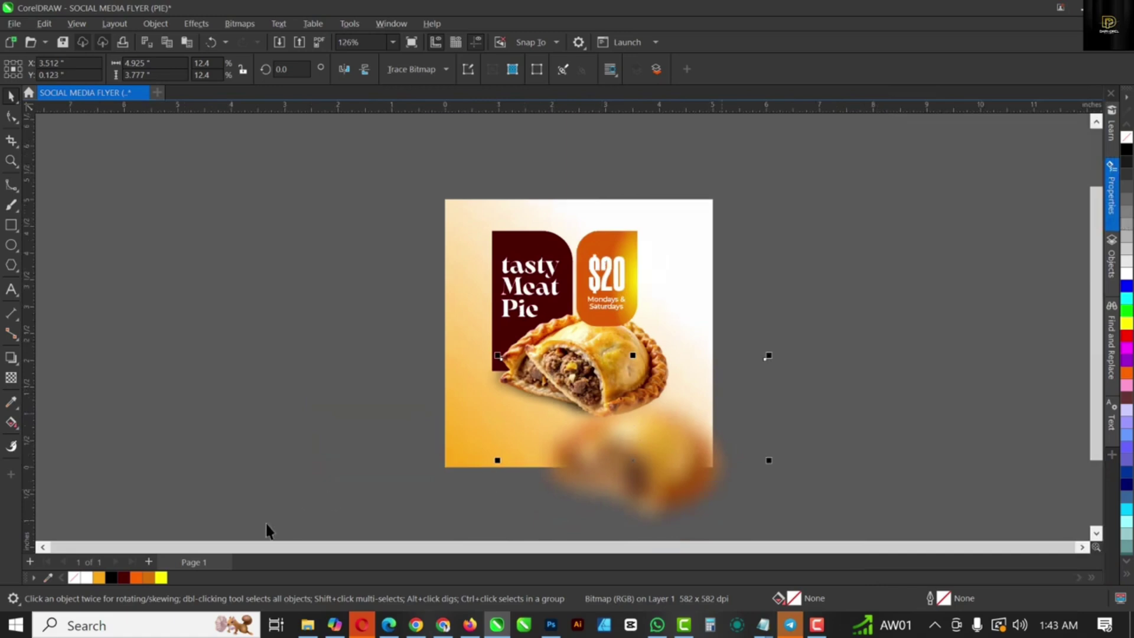
Step: Collapse the Properties docker and enlarge the blurred pie image
click(196, 23)
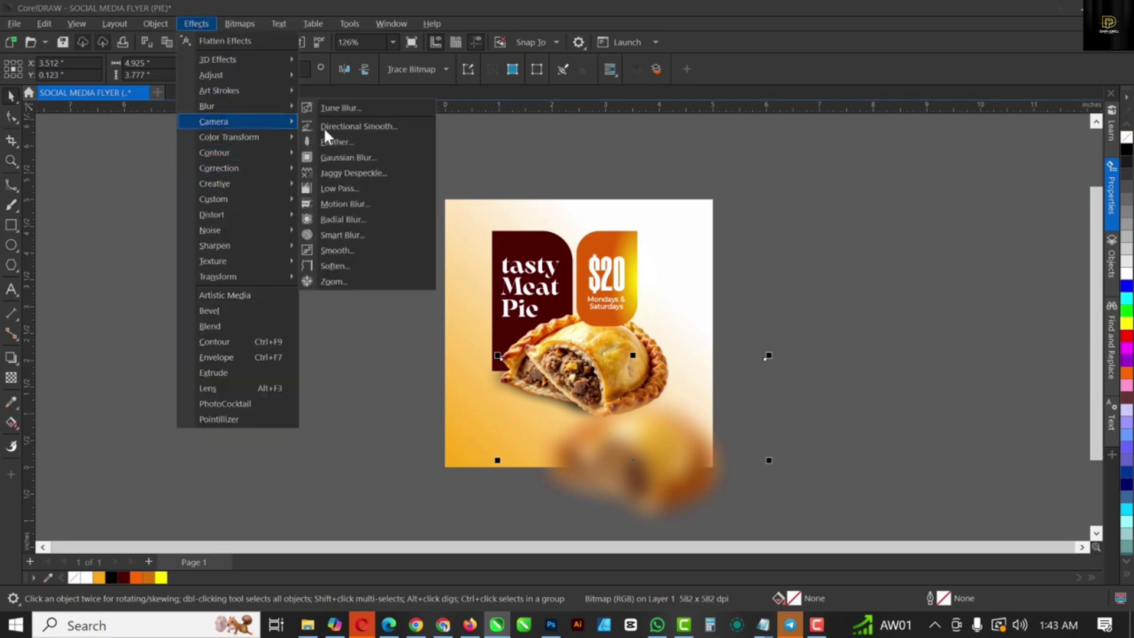
click(341, 154)
click(342, 153)
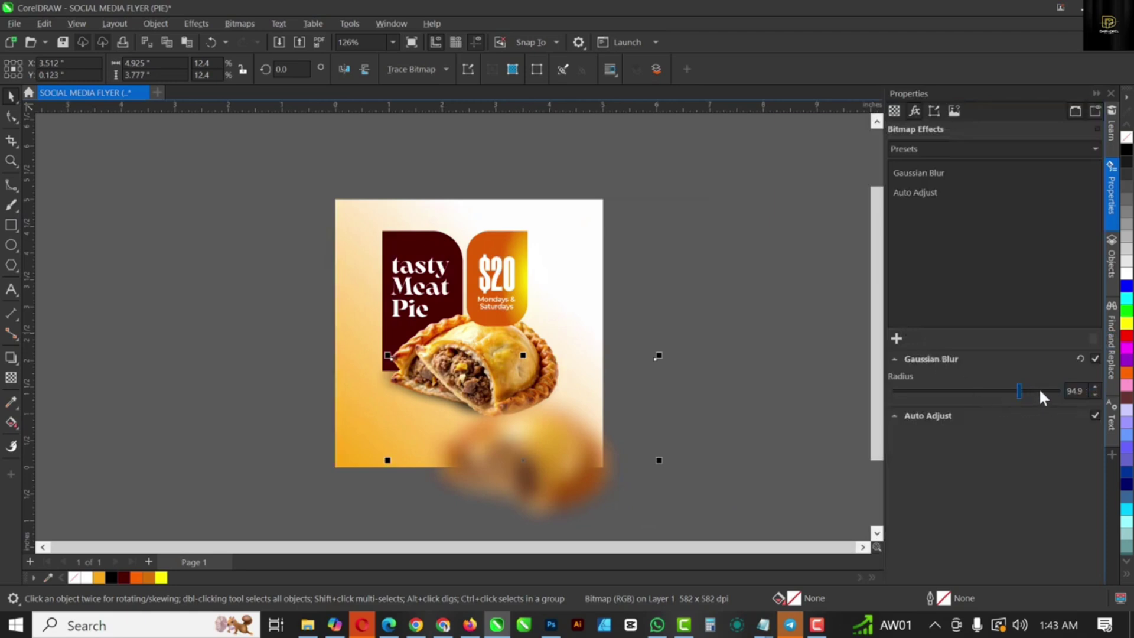
click(1094, 92)
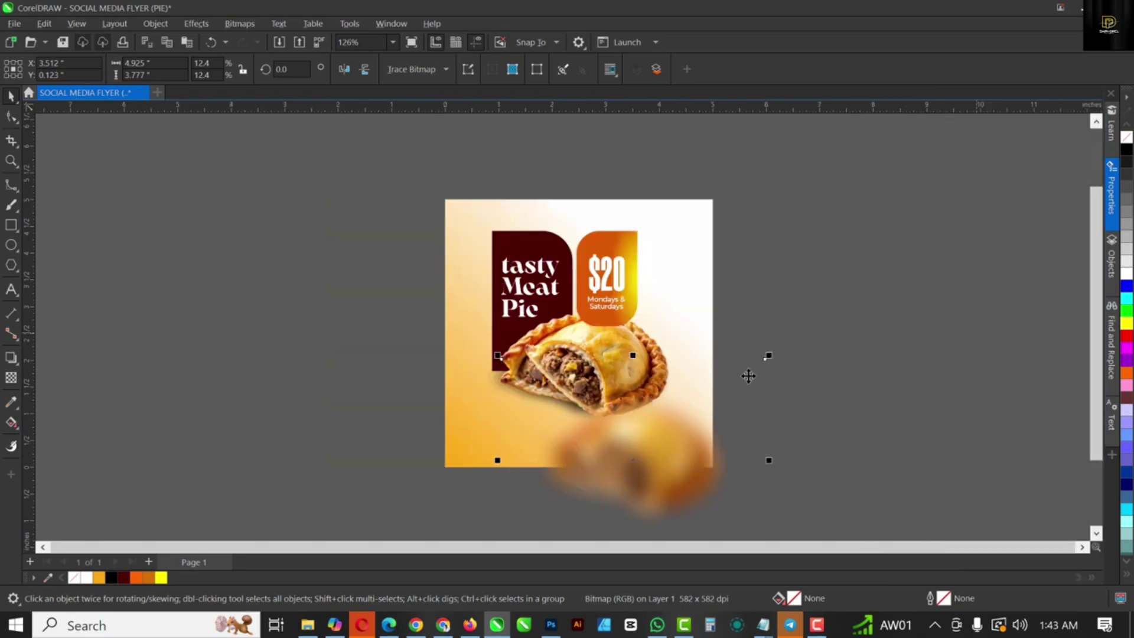
drag(769, 356, 817, 322)
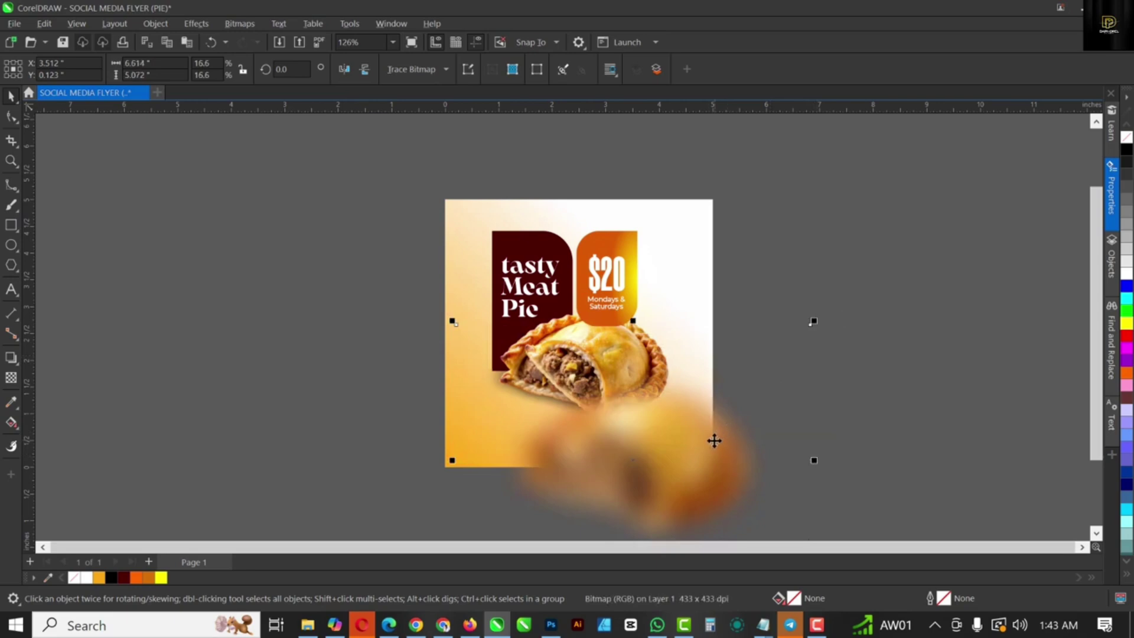
Step: Scale the blurred pie to about 19% and place it near X 3.638, Y 0.0 in, overhanging the bottom-right edges
drag(714, 441, 716, 450)
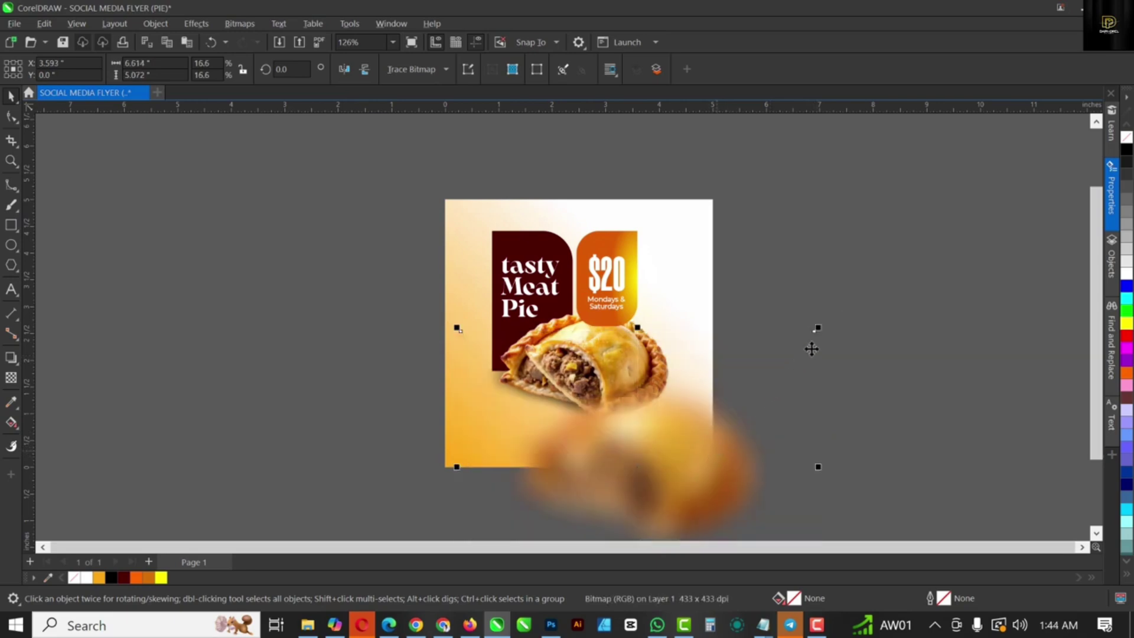
drag(818, 328, 824, 362)
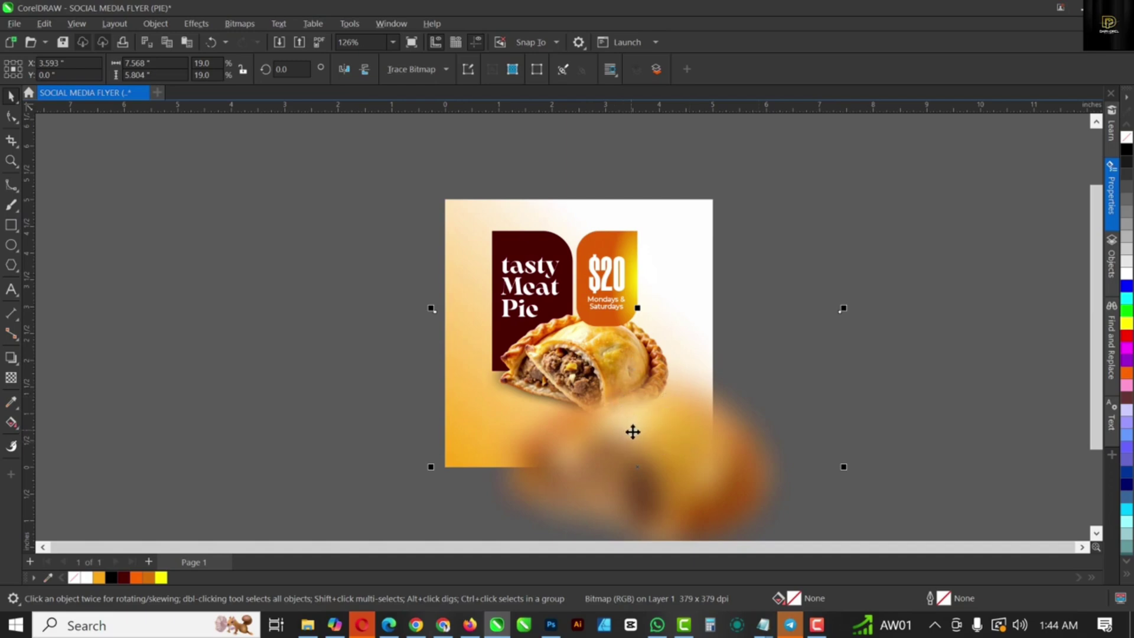
mouse_move(633, 432)
mouse_down()
mouse_move(633, 422)
mouse_move(635, 454)
mouse_up()
click(11, 141)
drag(641, 436, 808, 371)
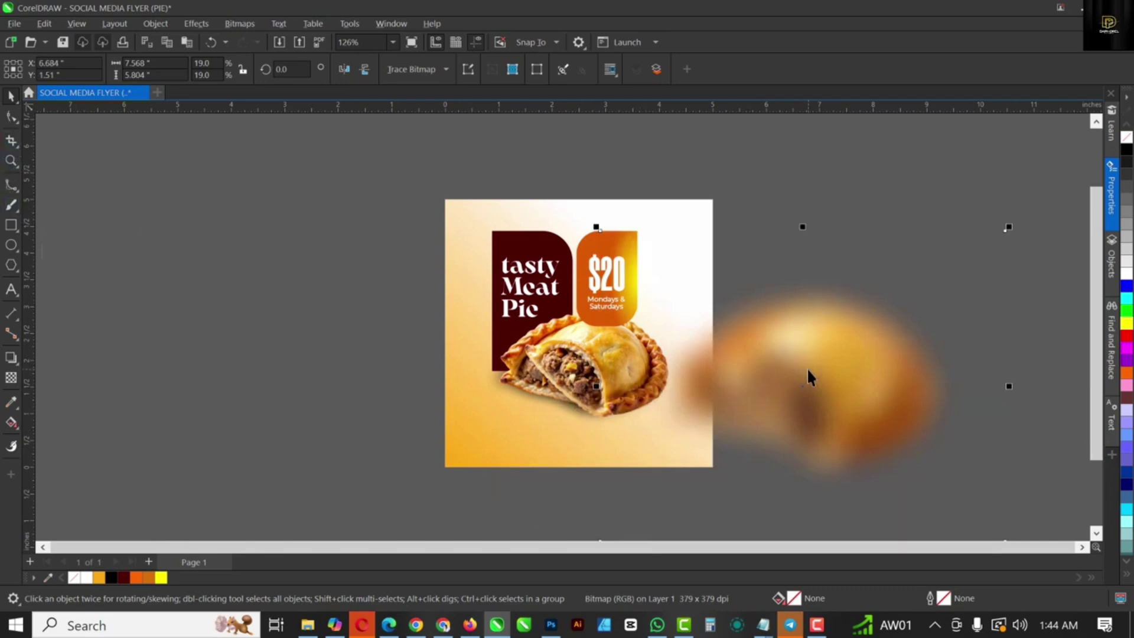
key(ctrl+z)
click(11, 142)
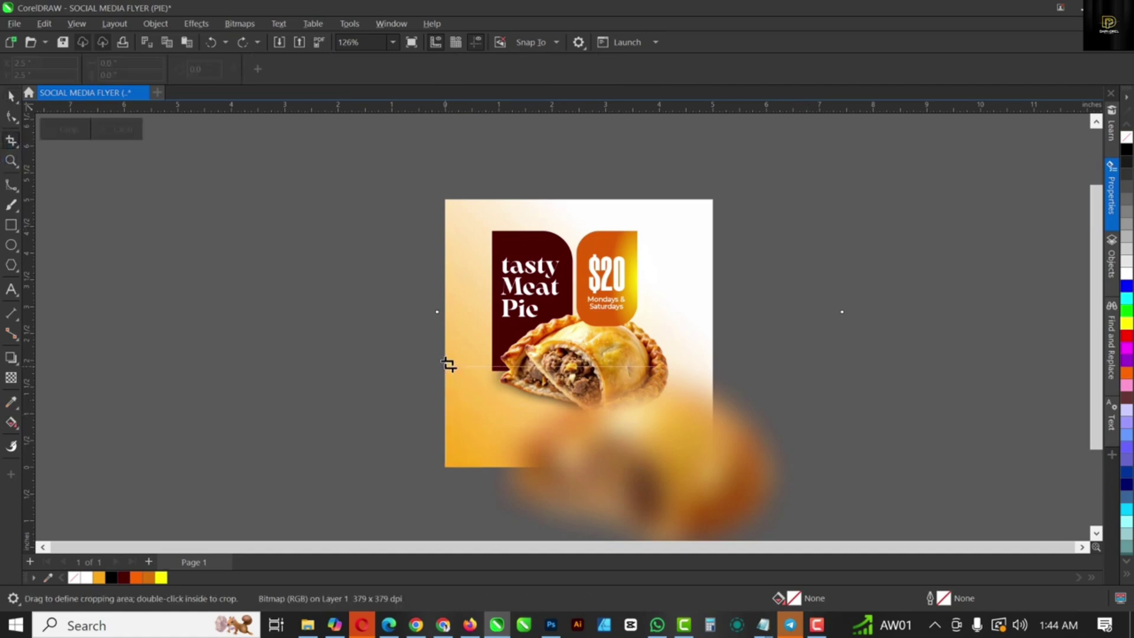
Step: Crop the blurred empanada copy to the page bottom: 5.0 × 1.877 inches at X 2.5, Y 0.939
drag(448, 365, 713, 468)
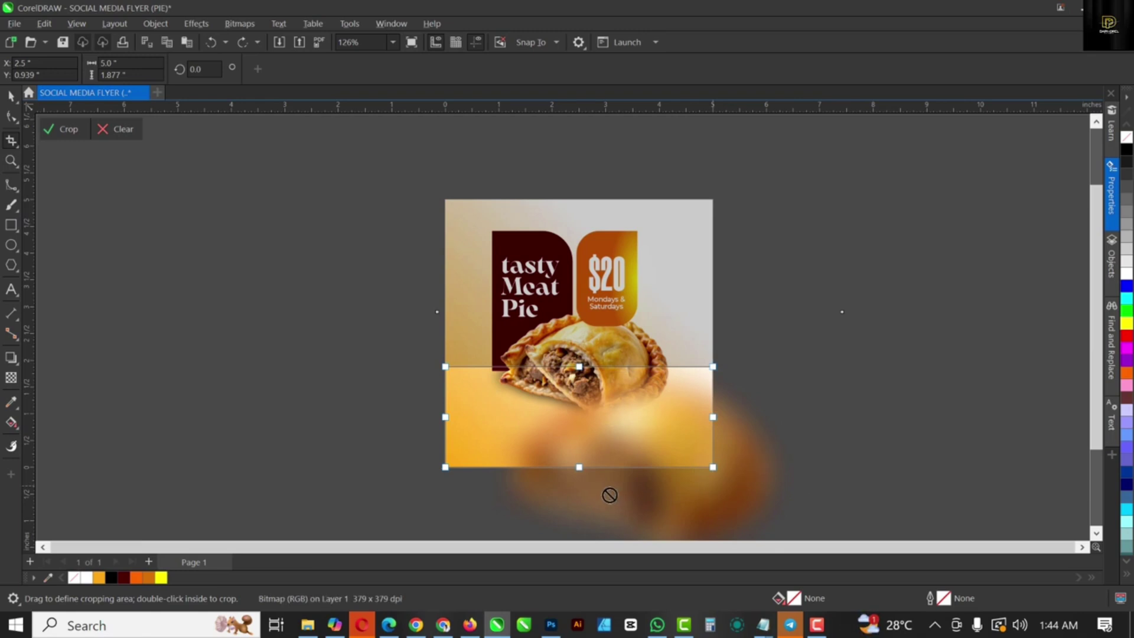
key(Escape)
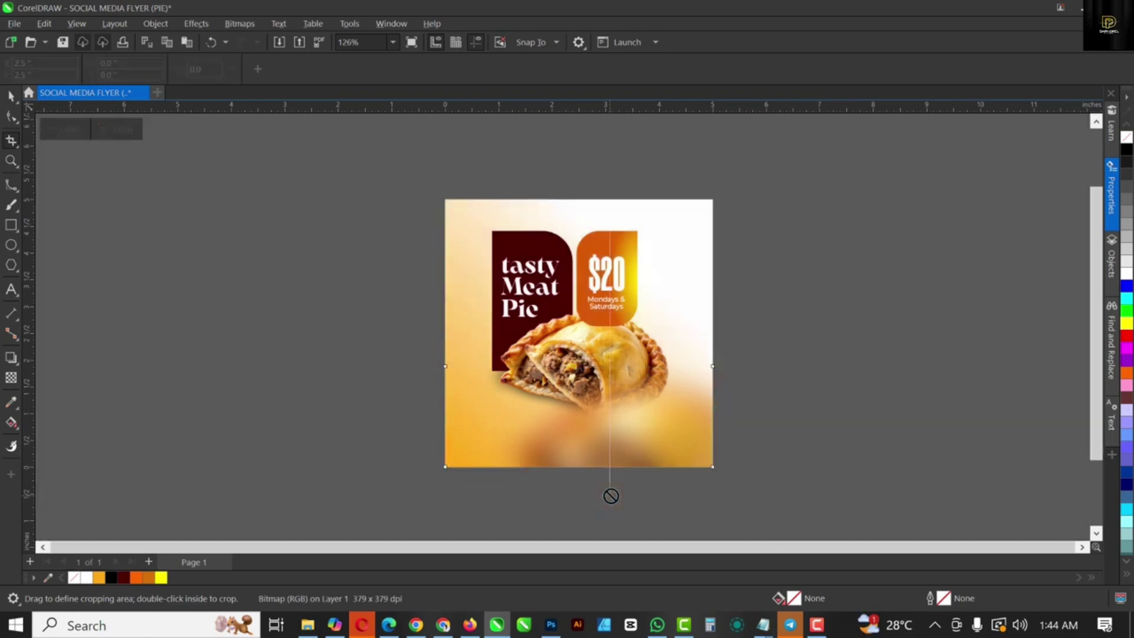
click(10, 96)
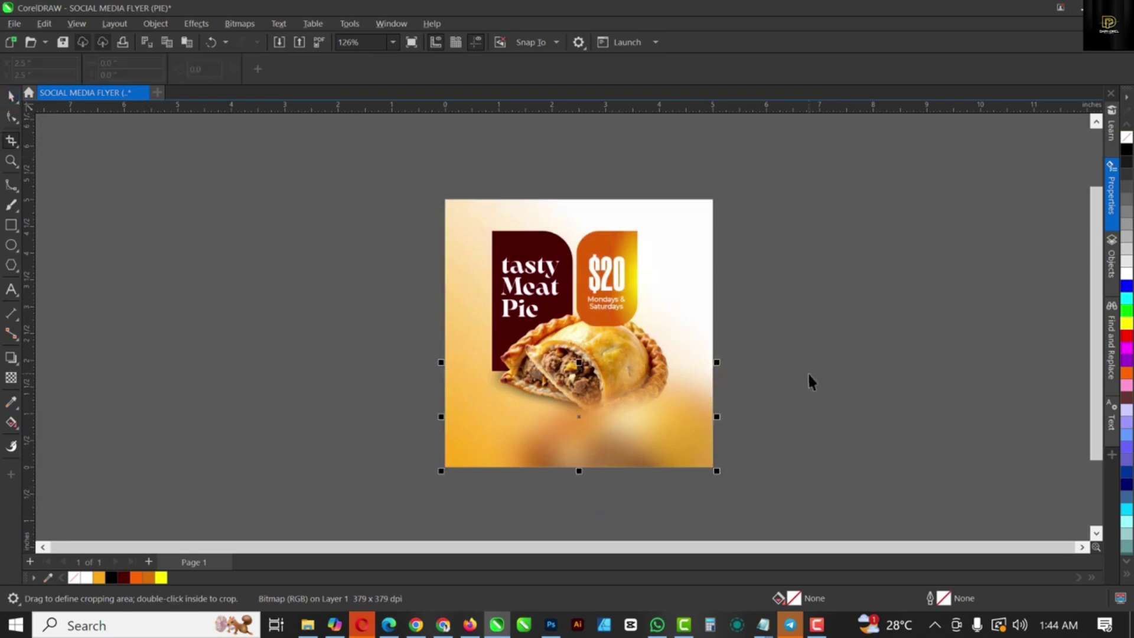
click(665, 432)
scroll(591, 456, up, 1)
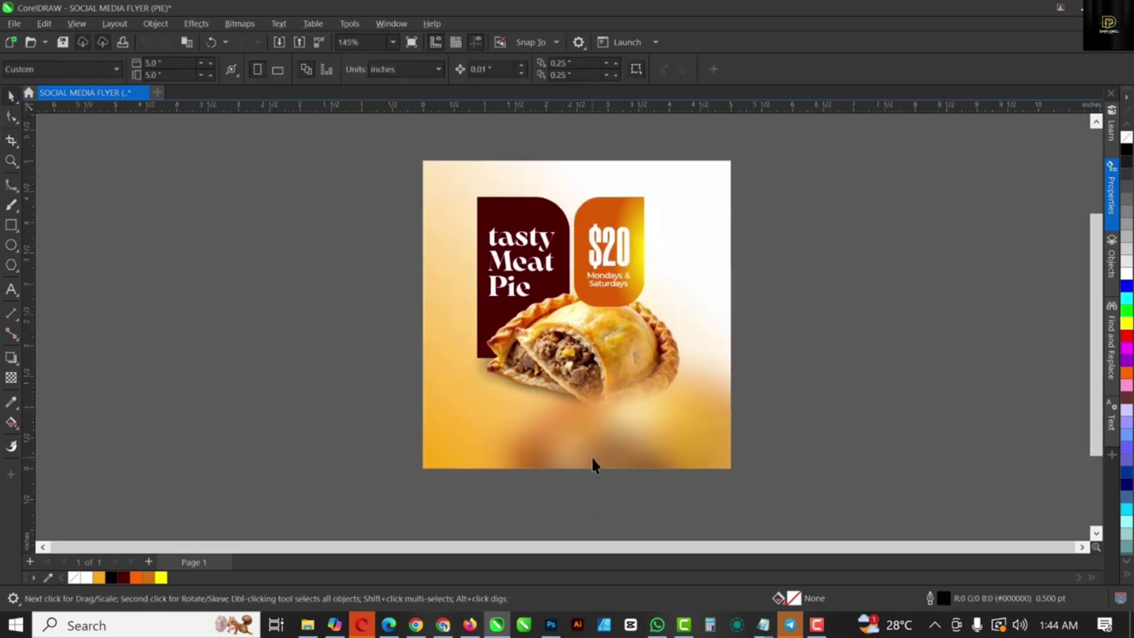
click(590, 455)
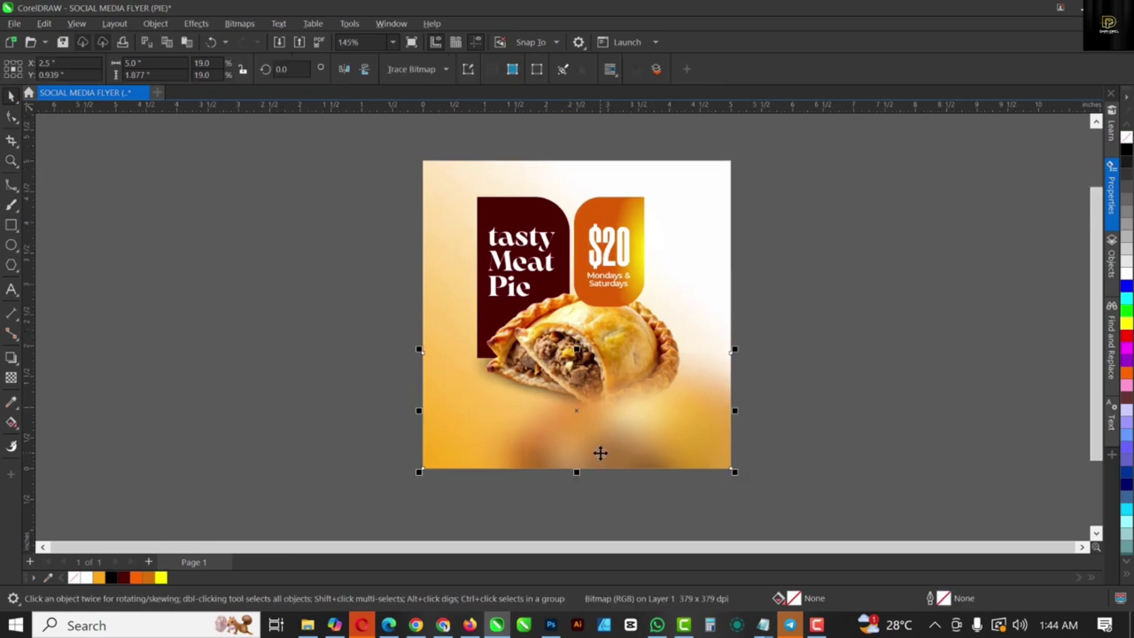
scroll(601, 455, down, 2)
scroll(600, 453, up, 1)
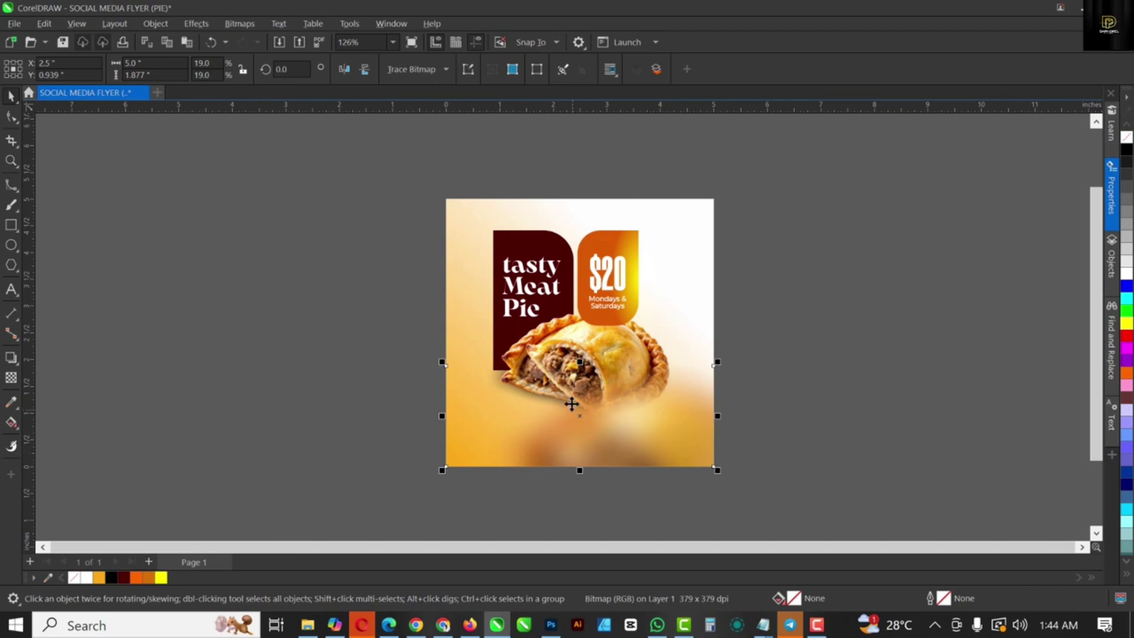
scroll(572, 403, up, 4)
scroll(572, 403, up, 1)
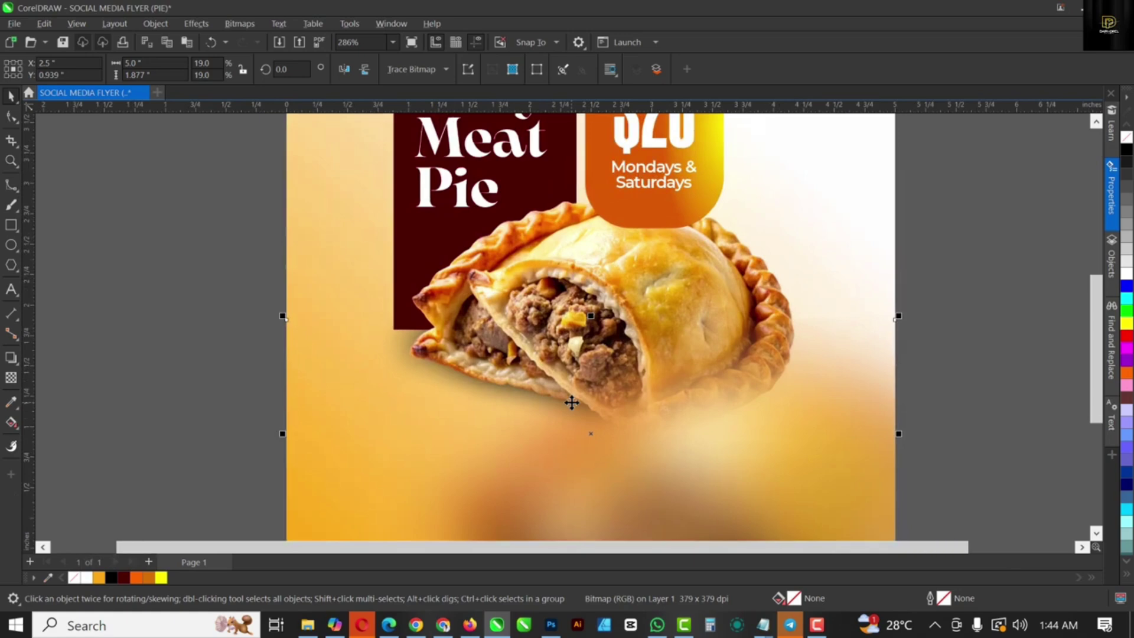
scroll(579, 405, down, 2)
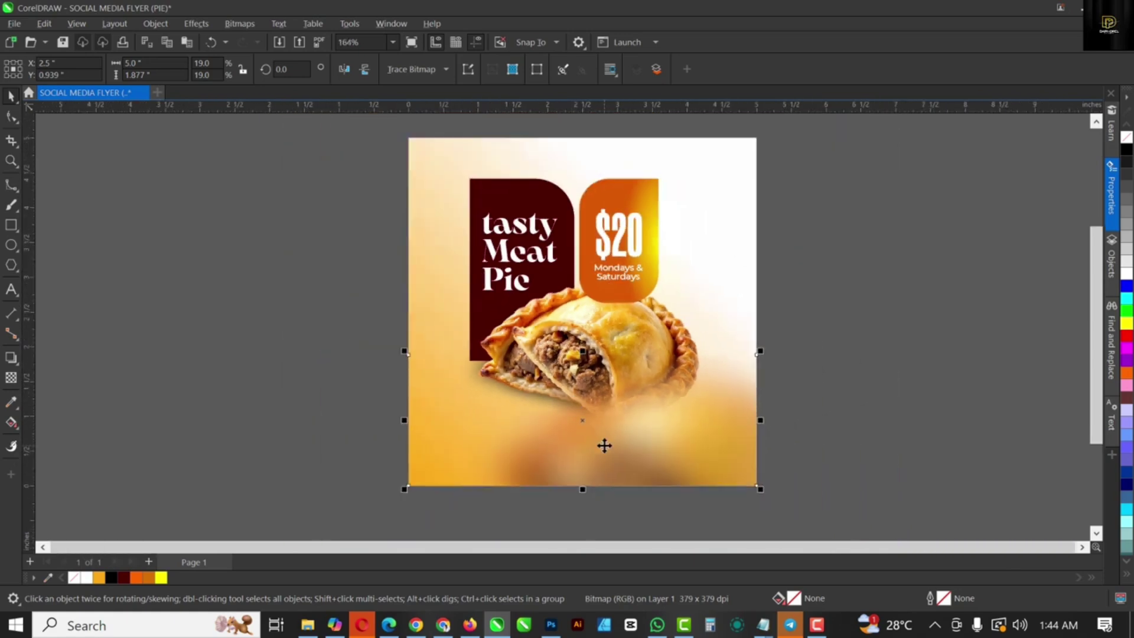
scroll(608, 458, down, 1)
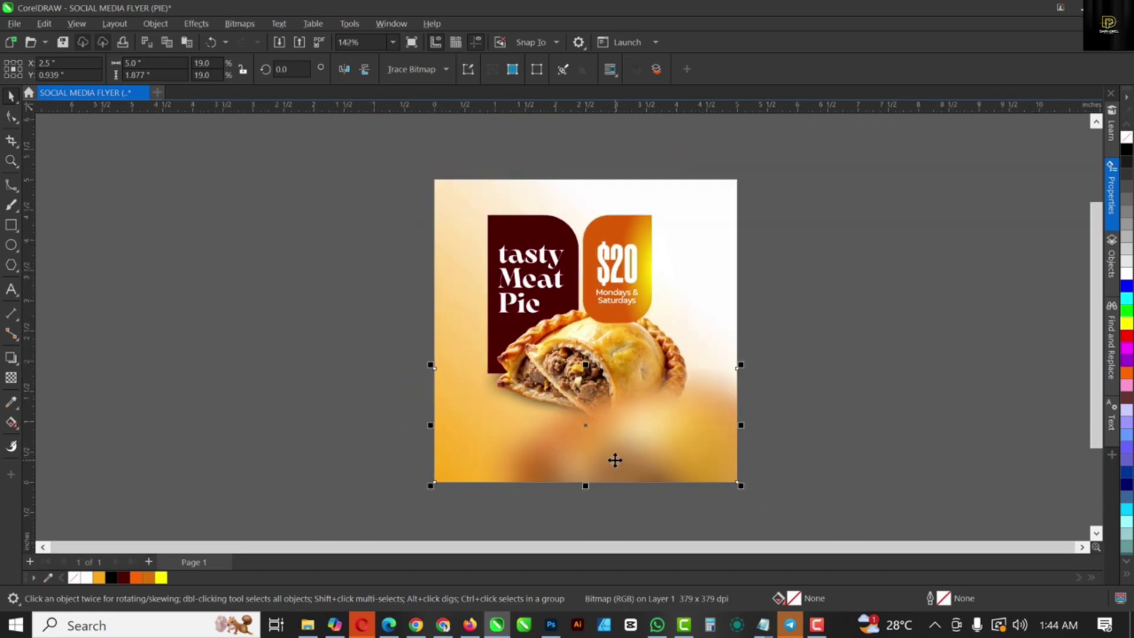
Step: Mirror the blurred strip vertically, move it to the flyer's top and enlarge it to 24.6%
click(365, 69)
drag(671, 451, 687, 214)
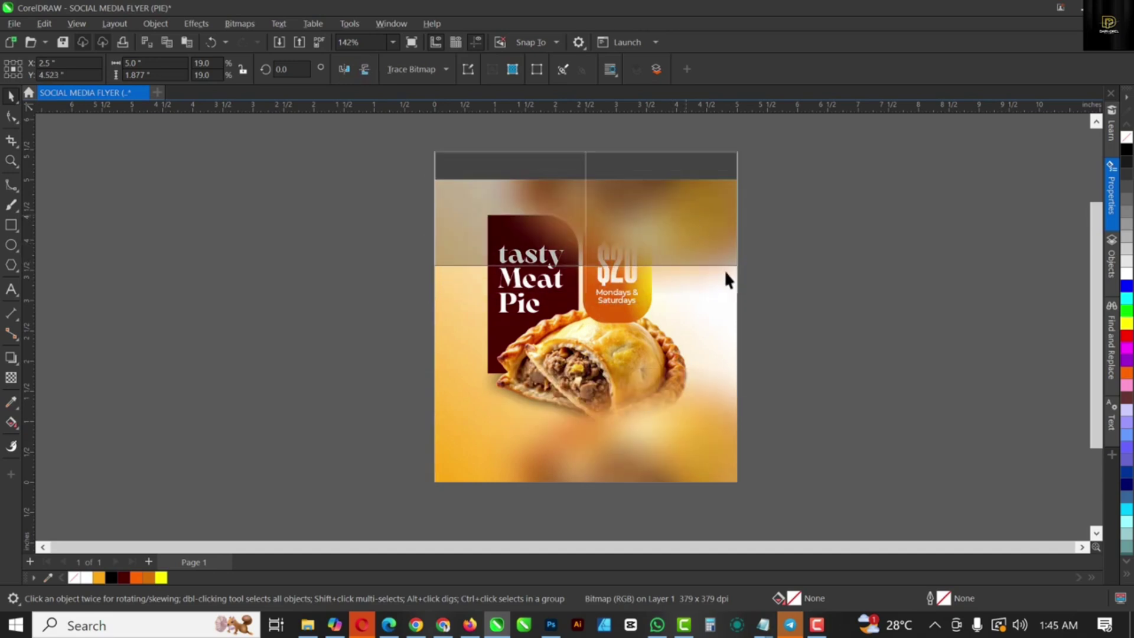
drag(743, 271, 787, 311)
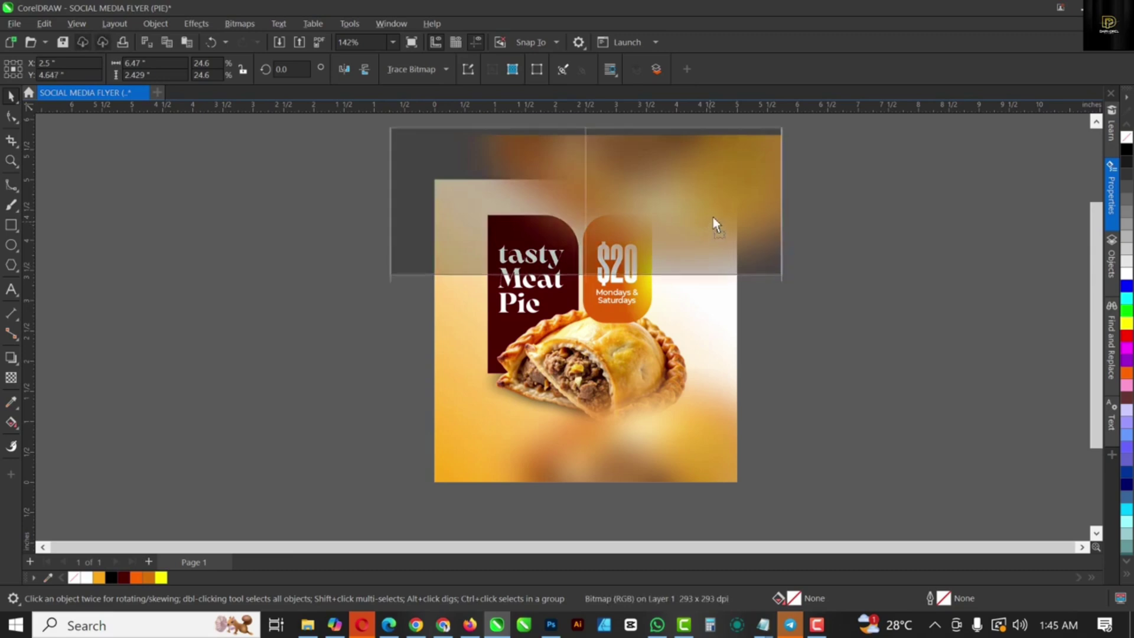
key(Escape)
scroll(752, 300, down, 1)
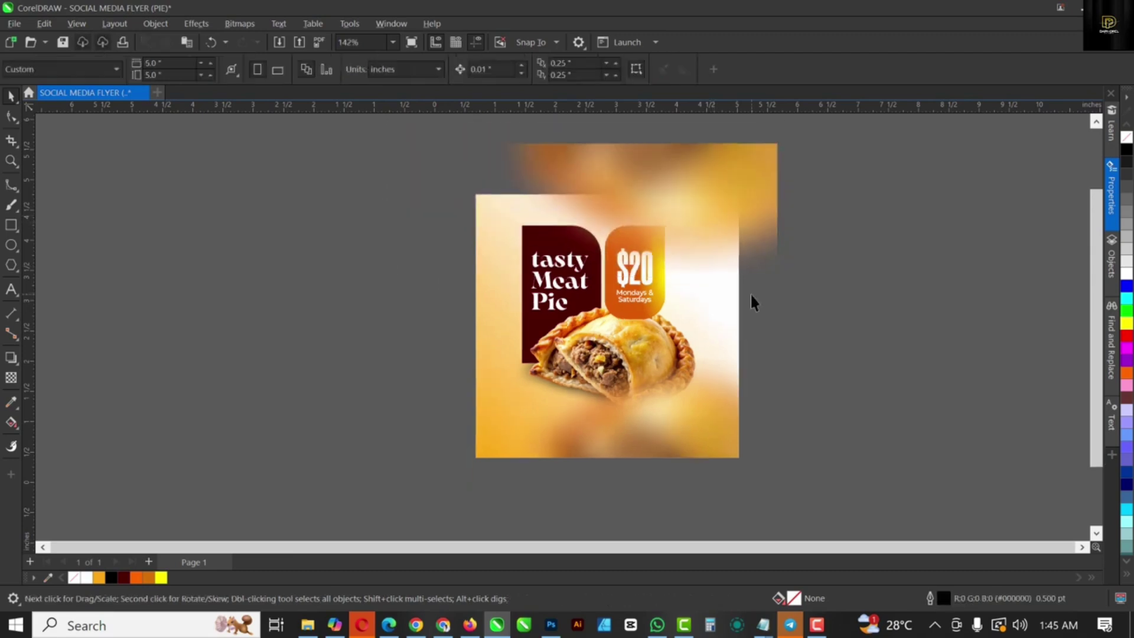
Step: Crop the top blurred strip to the page, leaving a 5.0 × 2.636 inch area
click(711, 183)
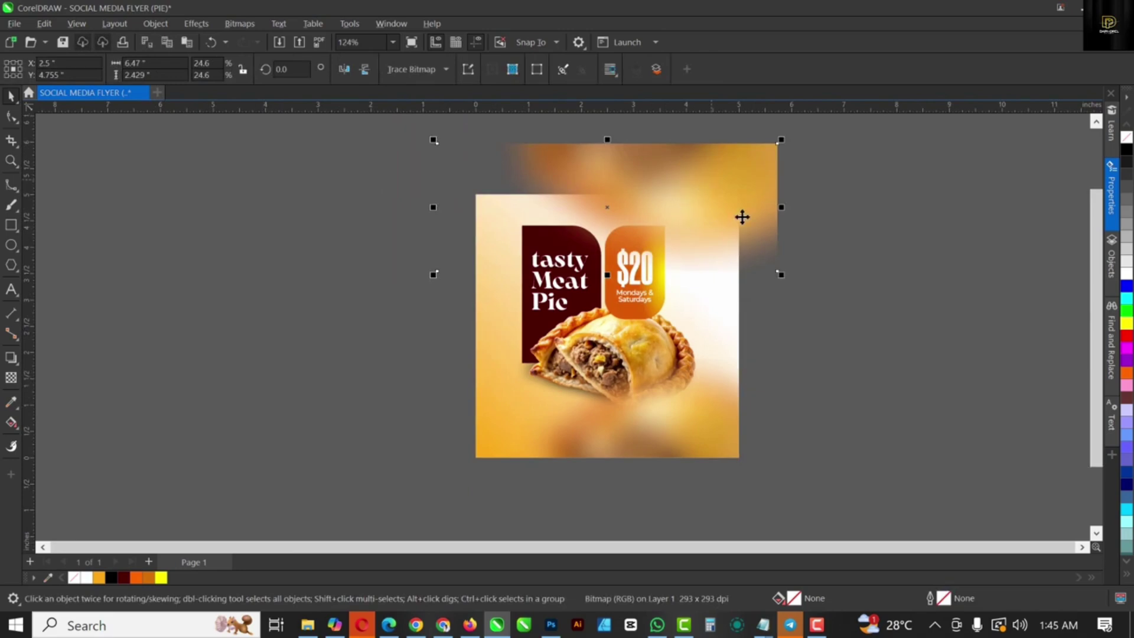
click(10, 142)
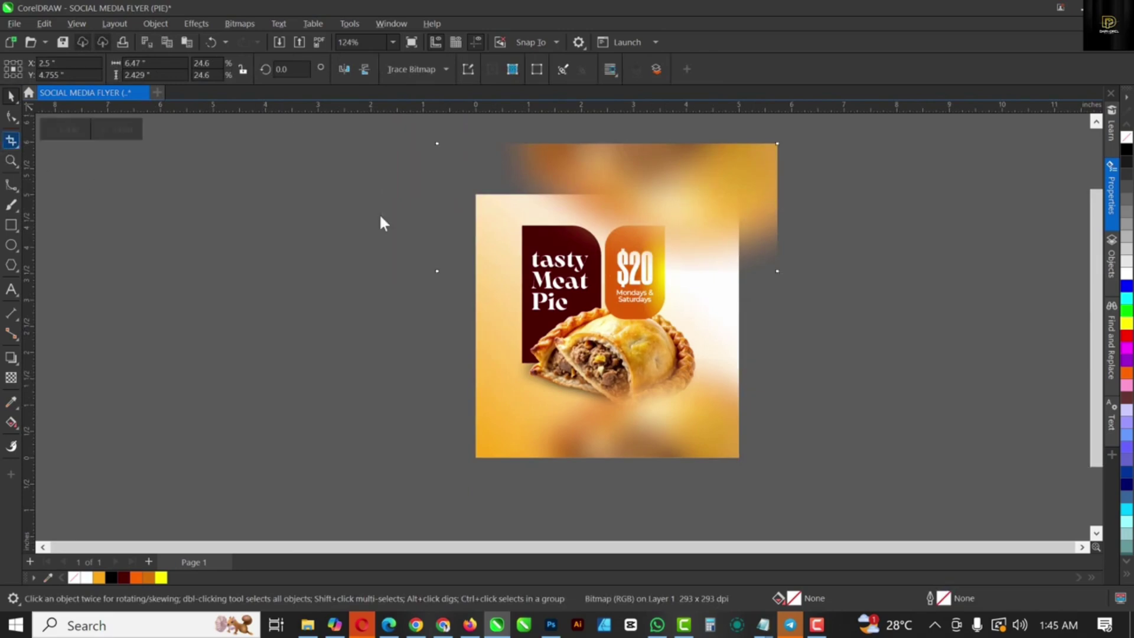
drag(476, 195, 739, 333)
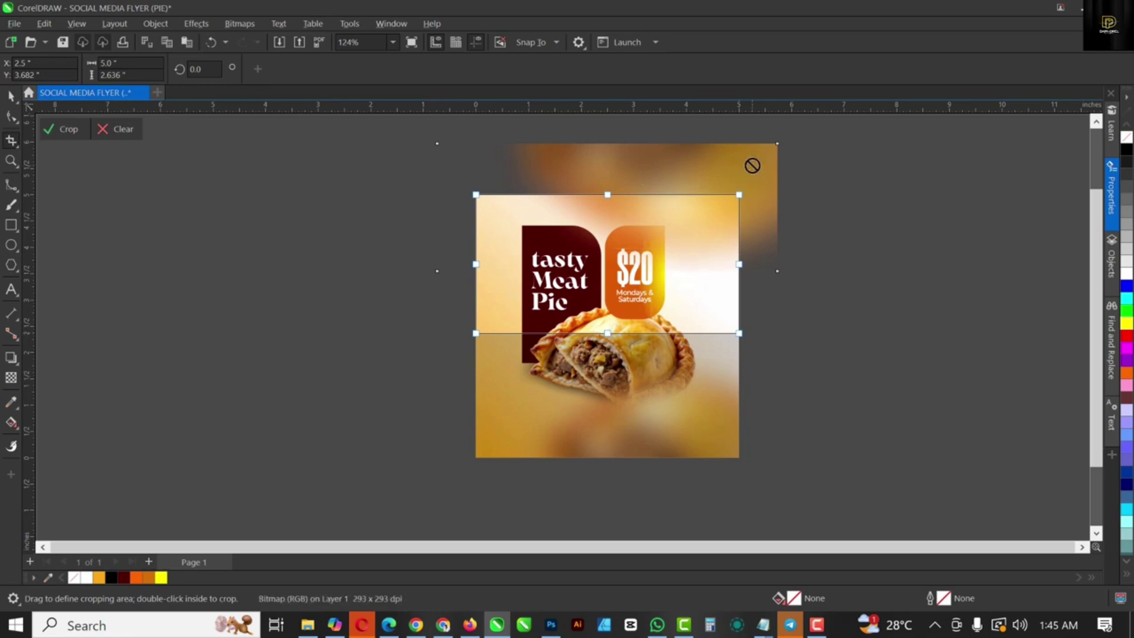
key(Return)
click(10, 96)
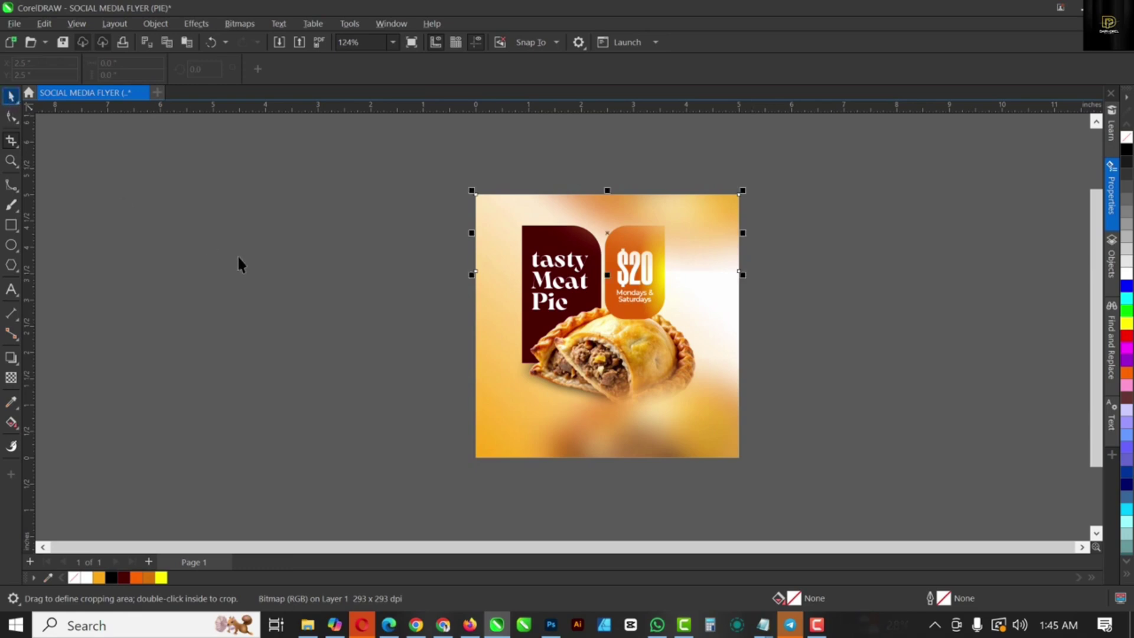
click(238, 258)
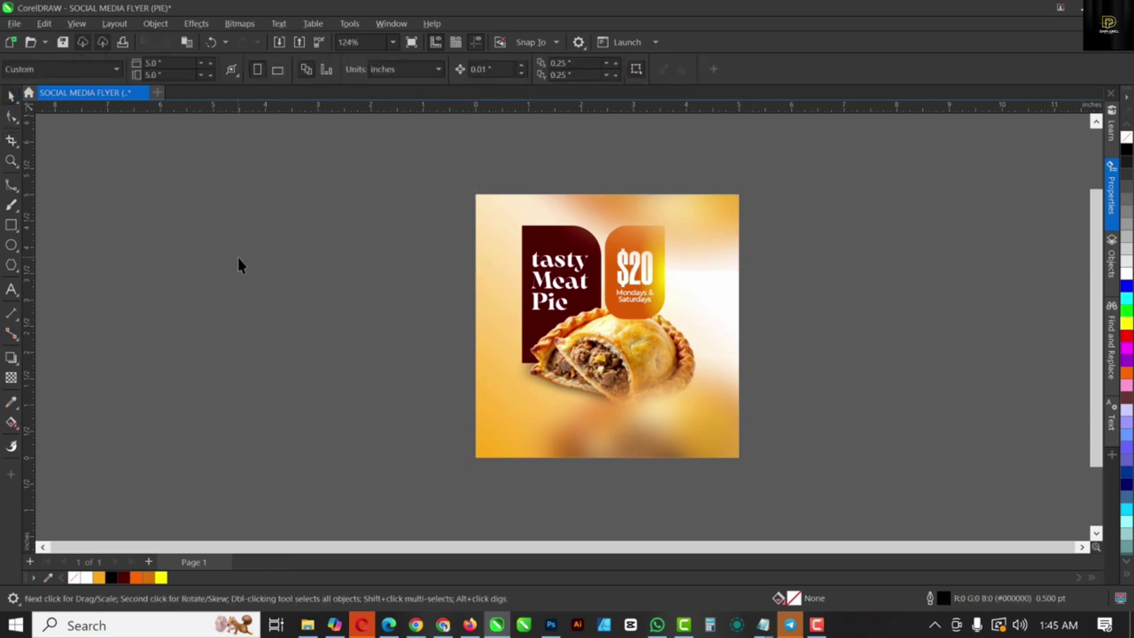
Step: With the whole page in view, lower the bottom blurred strip's top edge slightly
key(shift+F4)
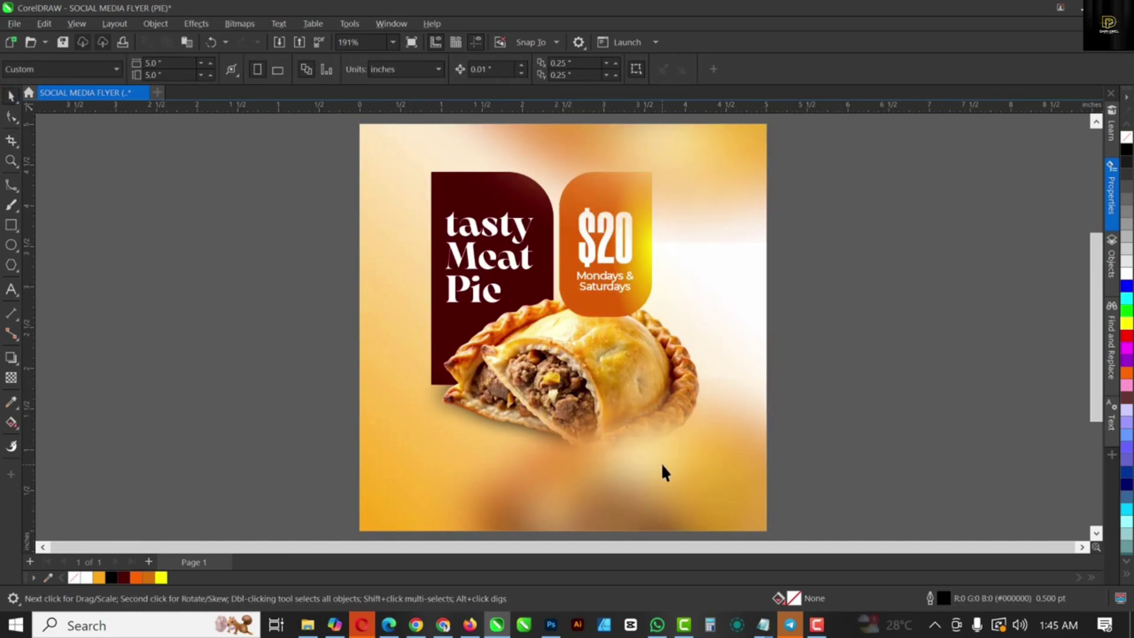
click(662, 462)
drag(564, 373, 564, 382)
click(915, 376)
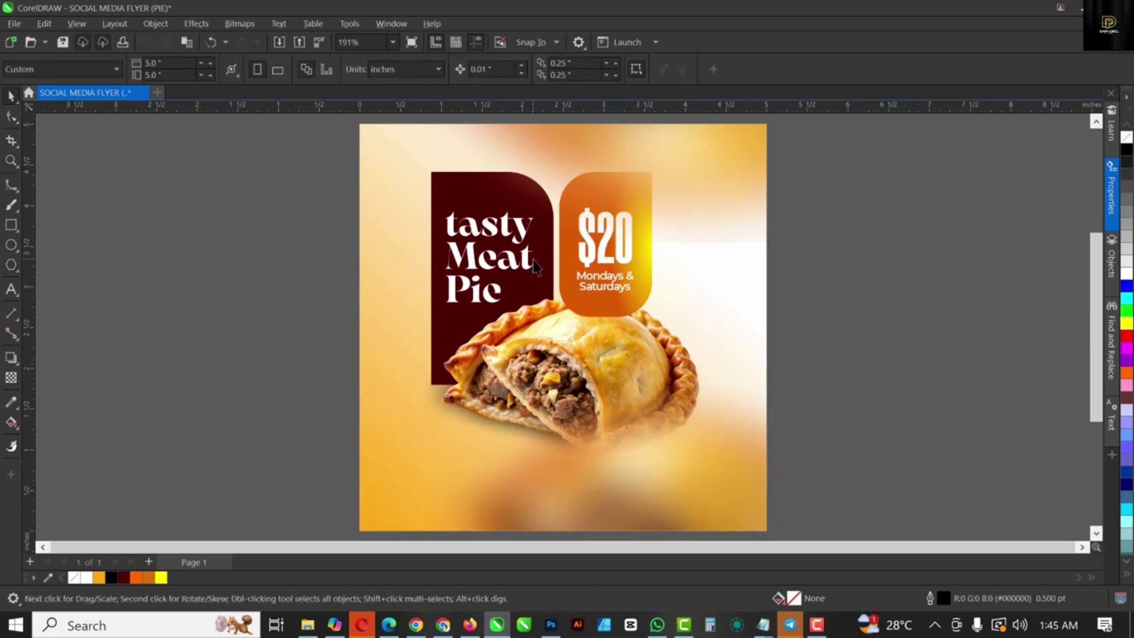
click(676, 227)
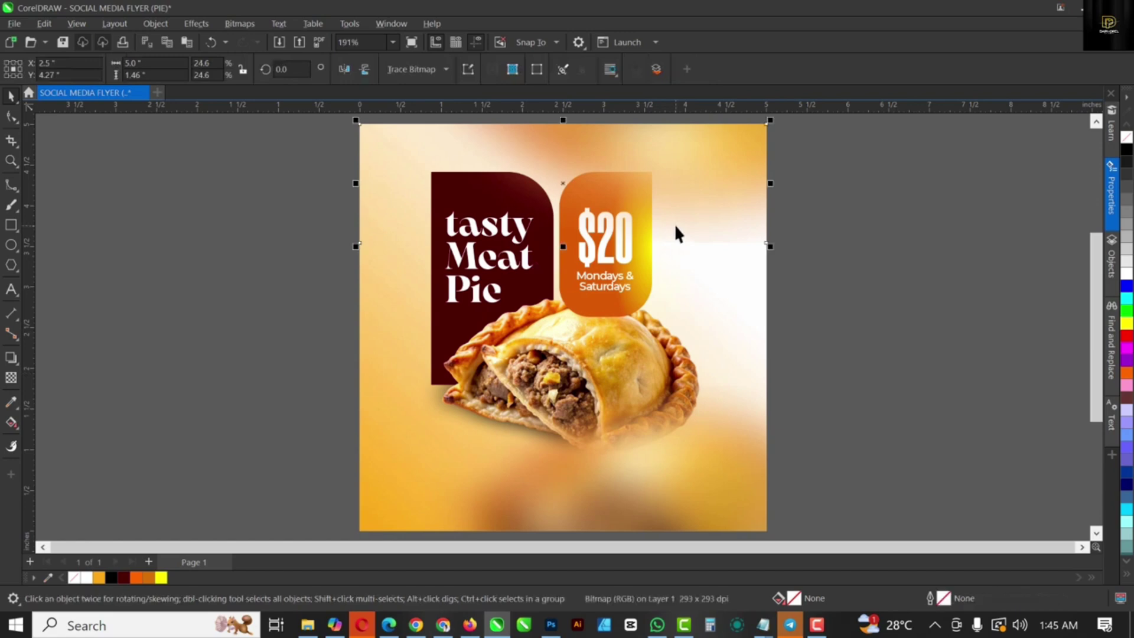
click(884, 311)
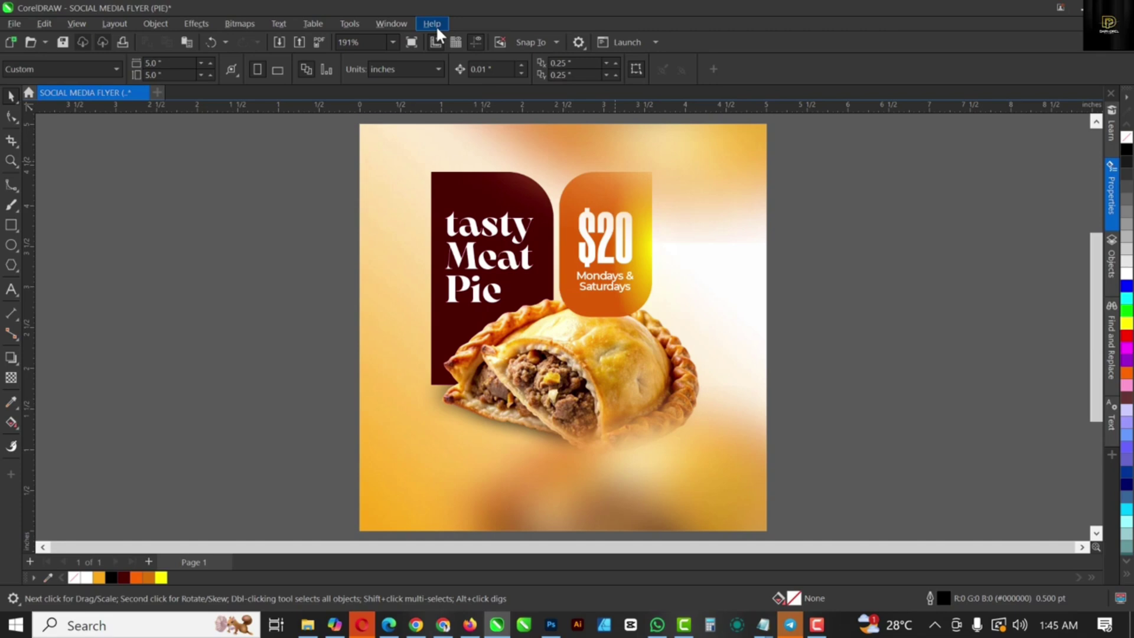
Step: Draw a wide rectangle across the flyer's lower area and lower its top edge slightly
click(11, 225)
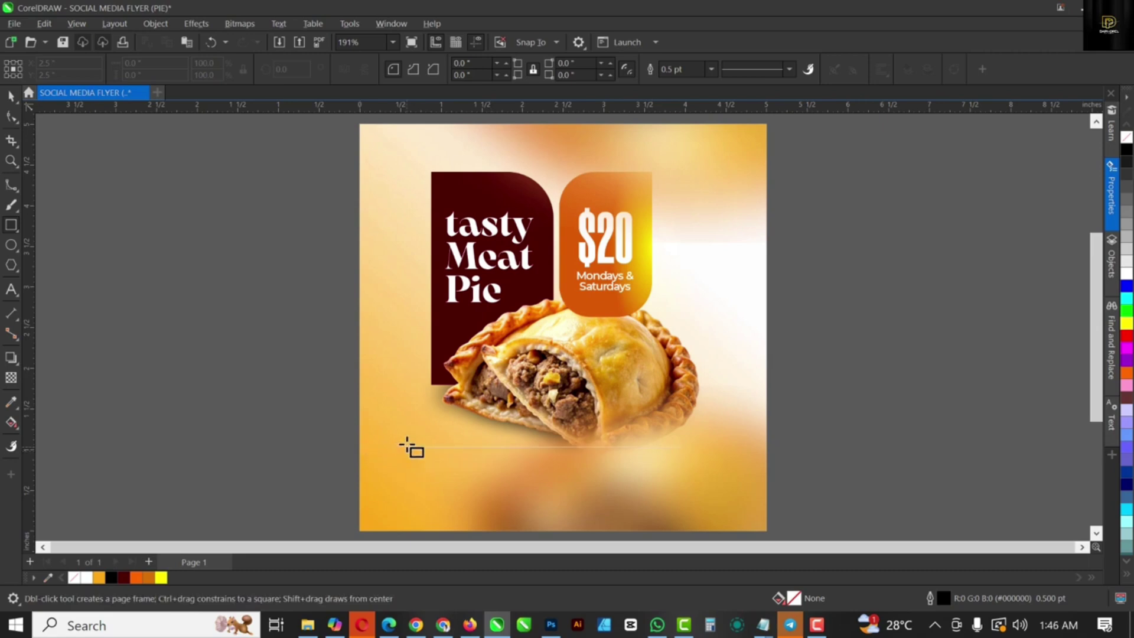
drag(406, 448, 727, 499)
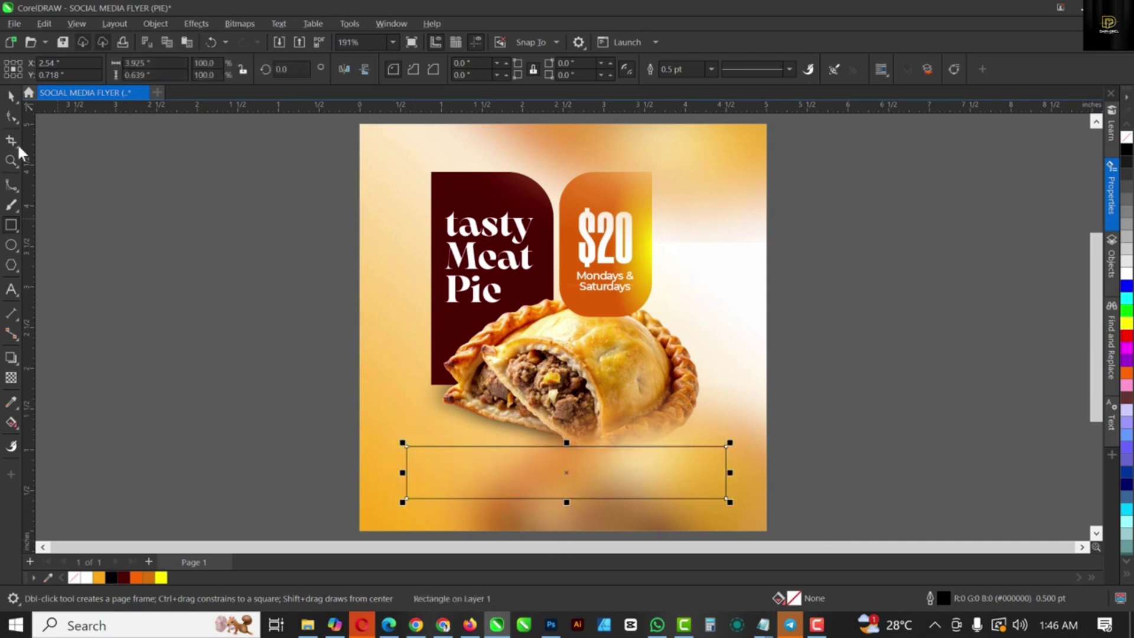
click(11, 96)
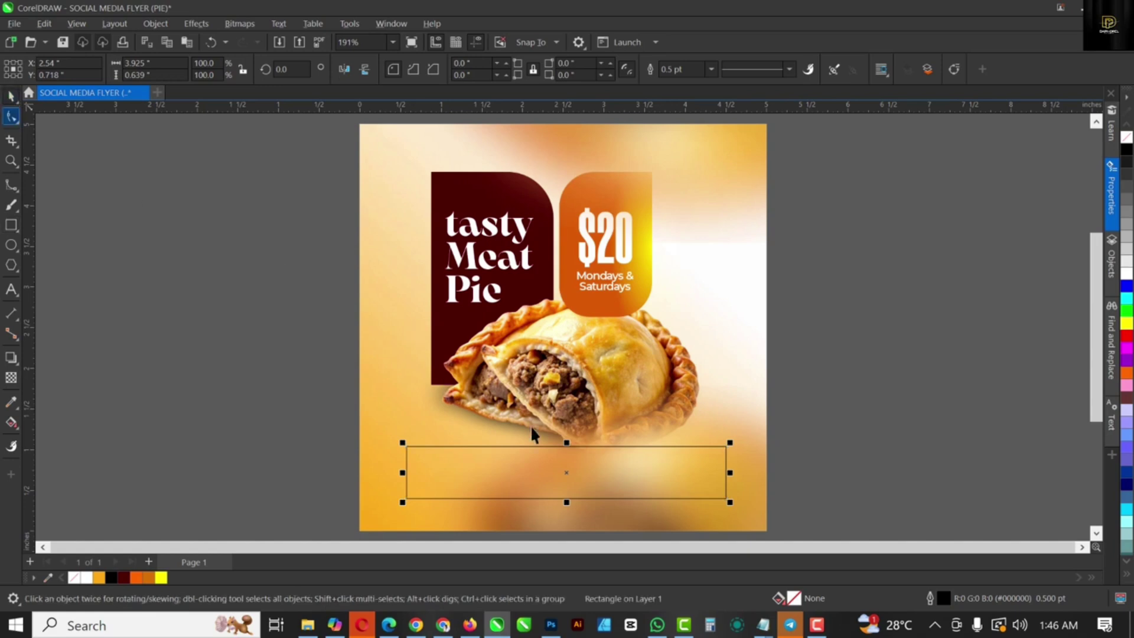
drag(566, 443, 570, 449)
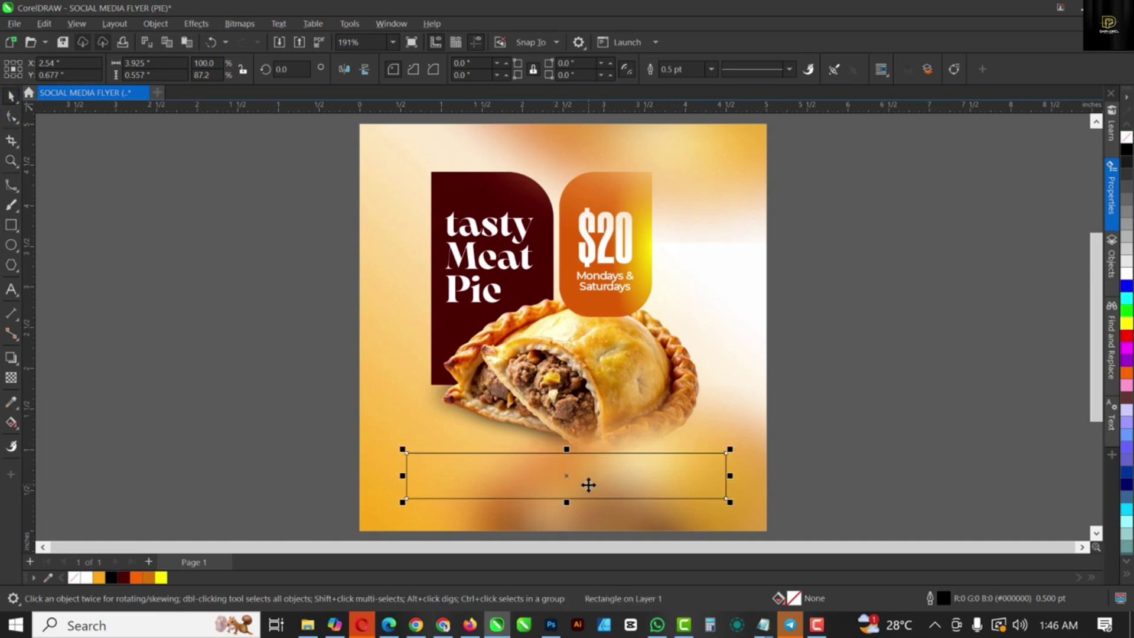
Step: Duplicate the bar as a narrower copy over its left part, made taller and slightly wider
drag(732, 477, 565, 476)
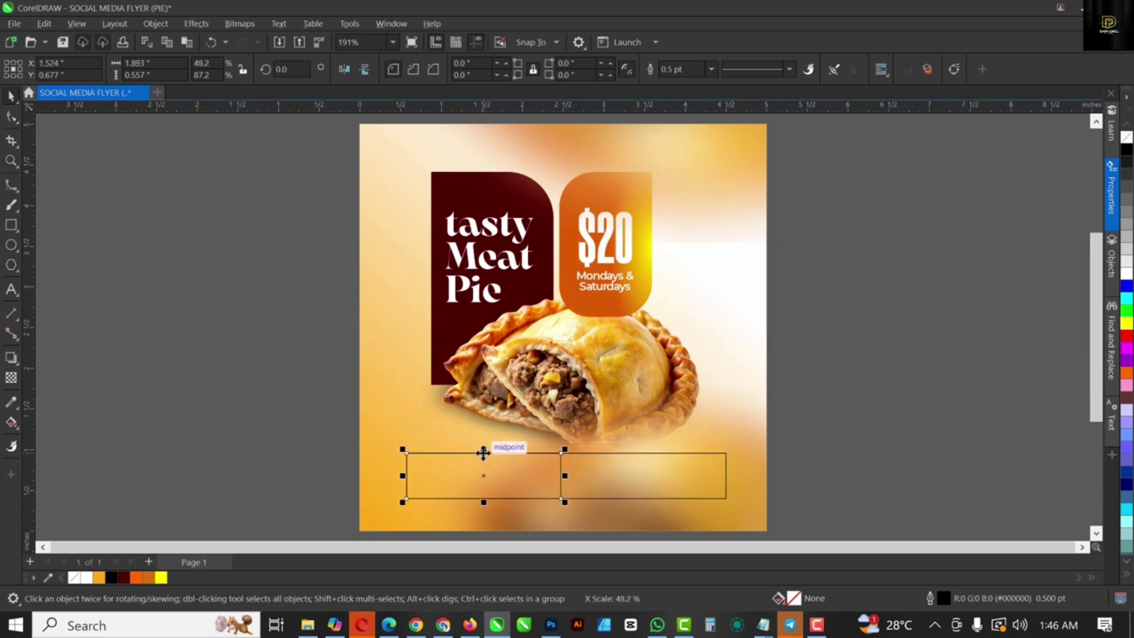
drag(484, 449, 484, 437)
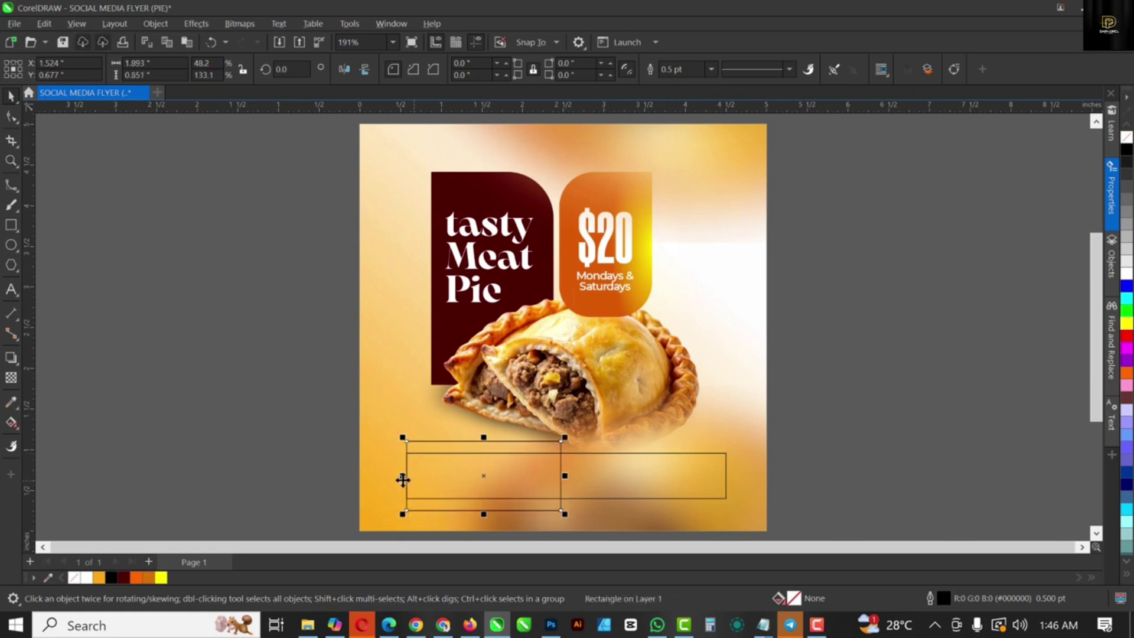
drag(402, 475, 393, 475)
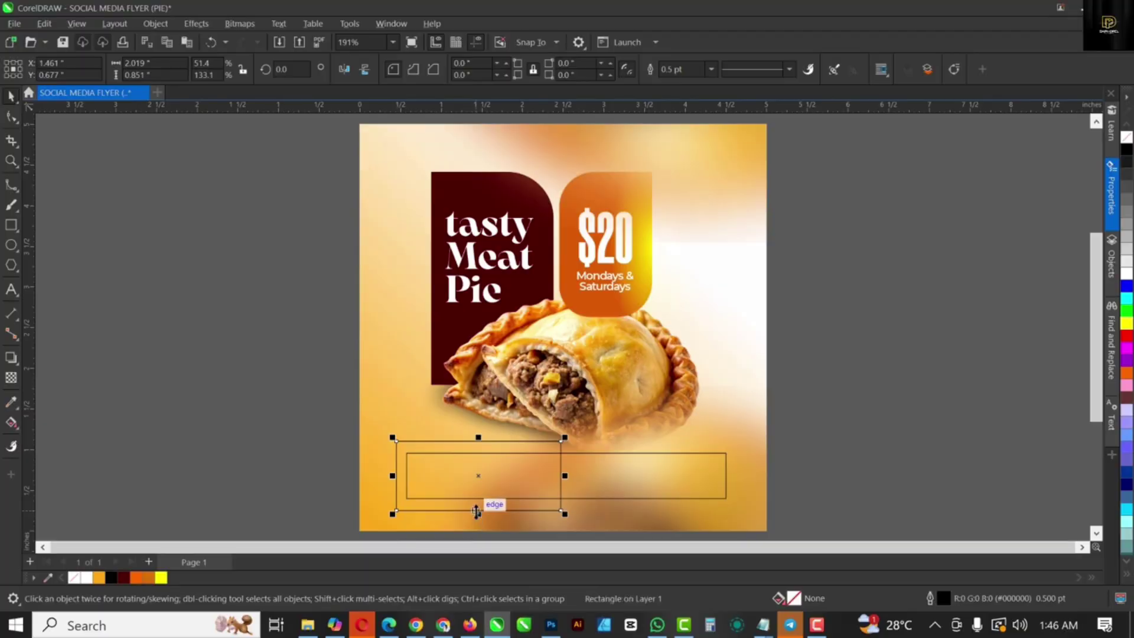
click(664, 486)
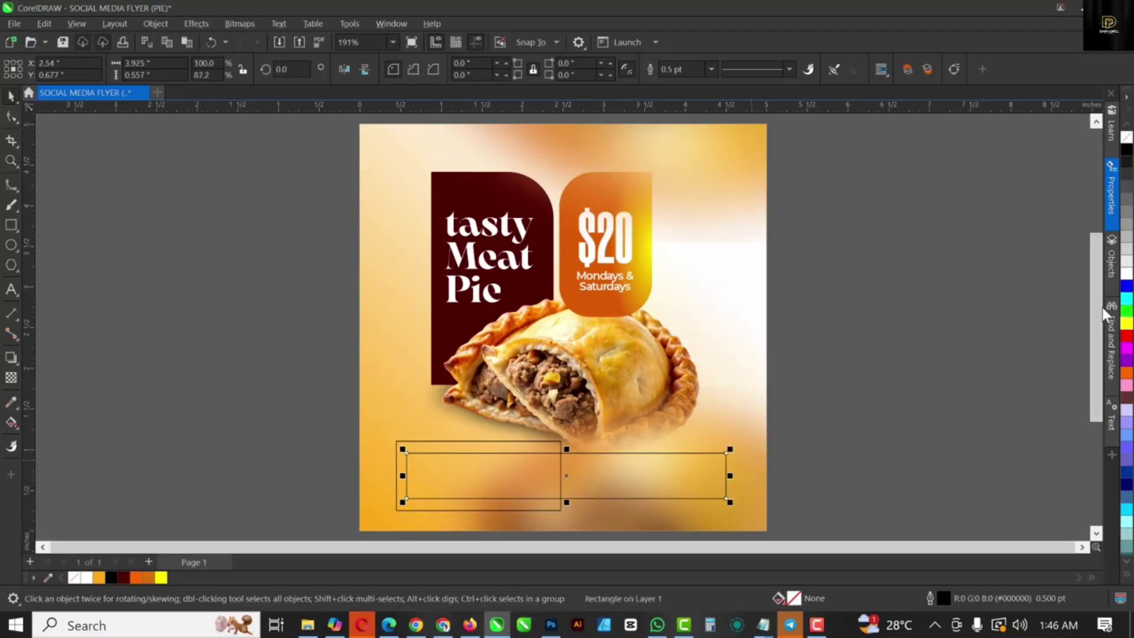
Step: Fill the wide bar white and give the left box an orange from the palette
click(1126, 275)
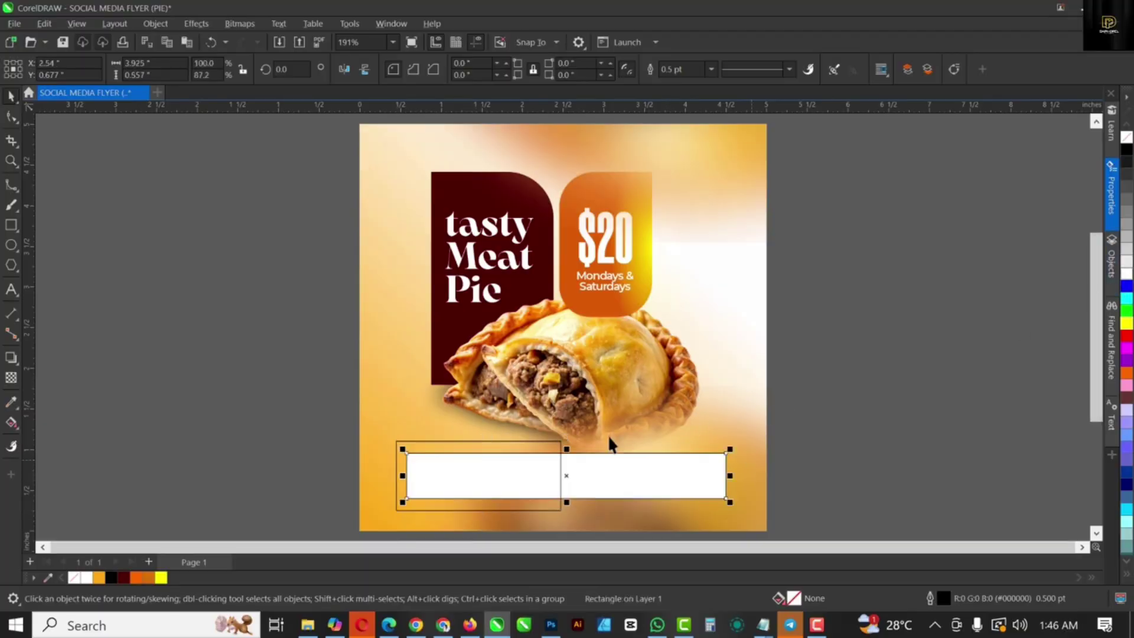
click(487, 441)
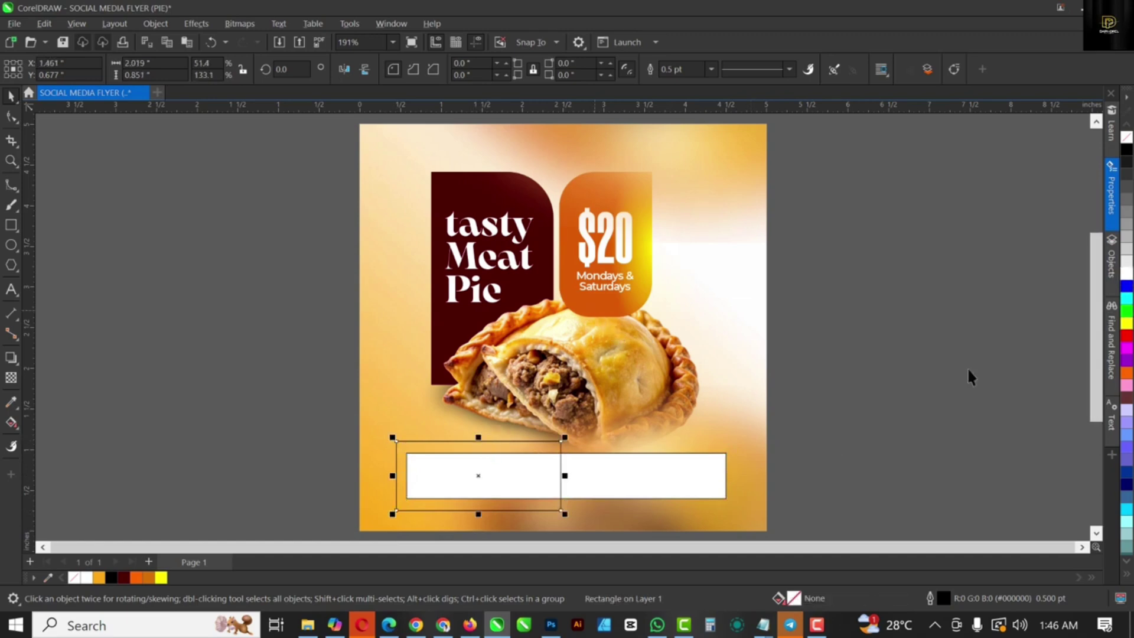
click(1128, 373)
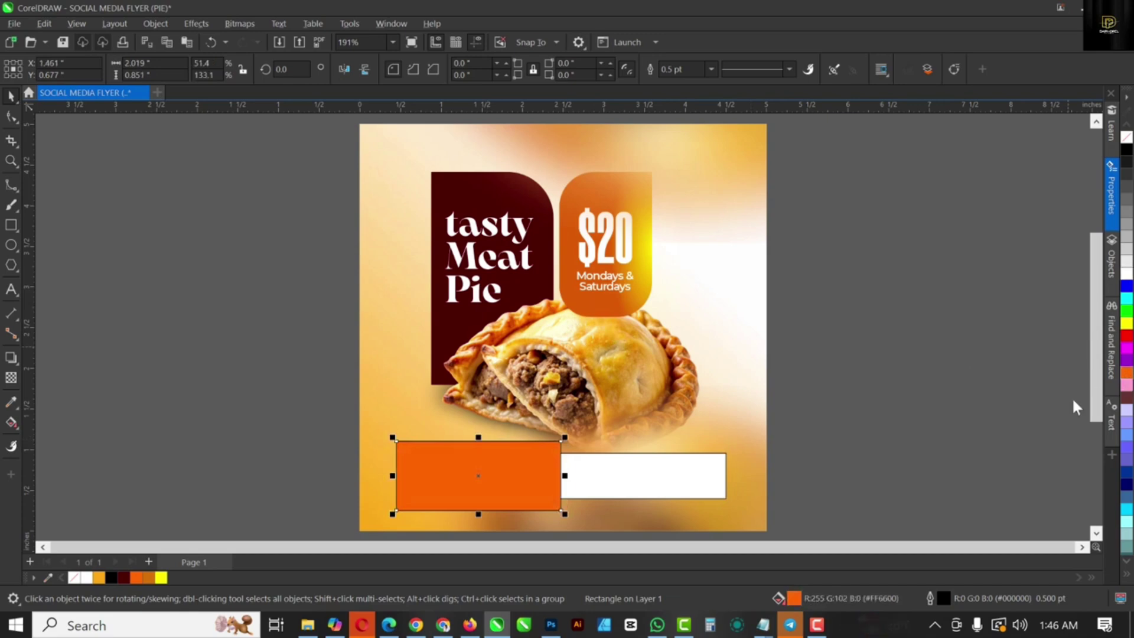
click(585, 304)
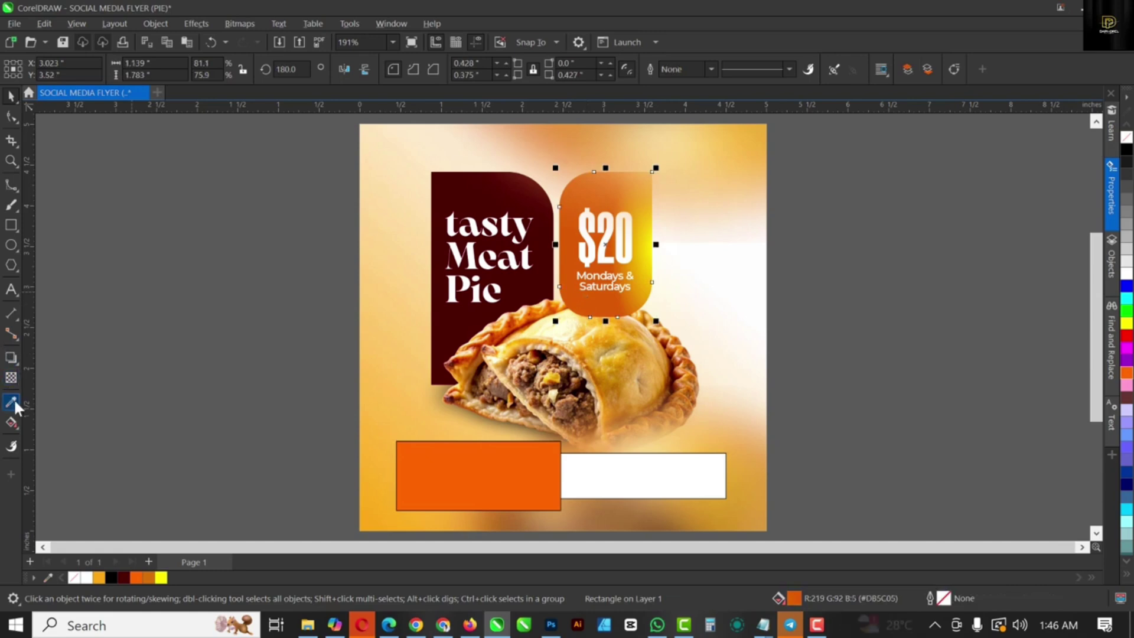
Step: Sample the $20 shape's burnt orange #DB5C05 and apply it to the left box
click(466, 482)
click(11, 403)
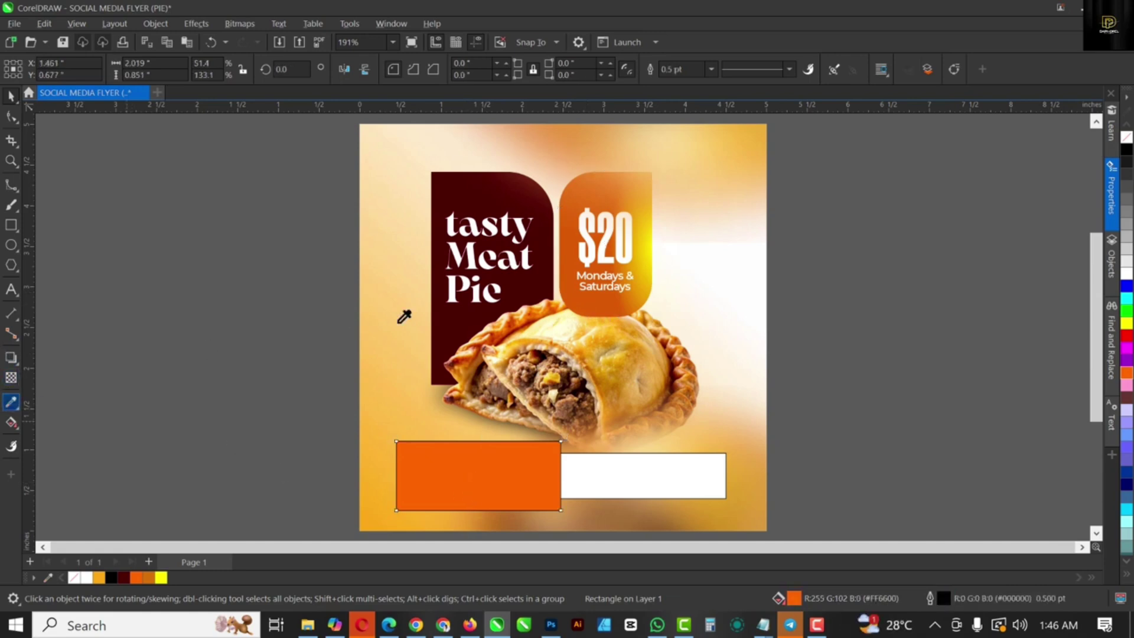
click(574, 323)
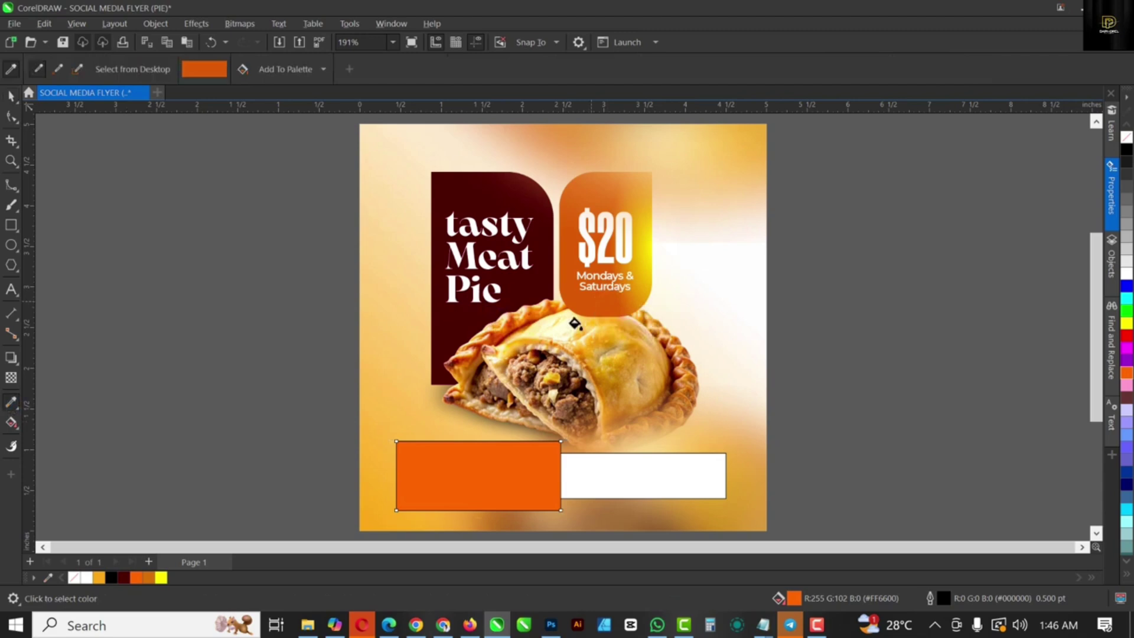
click(483, 458)
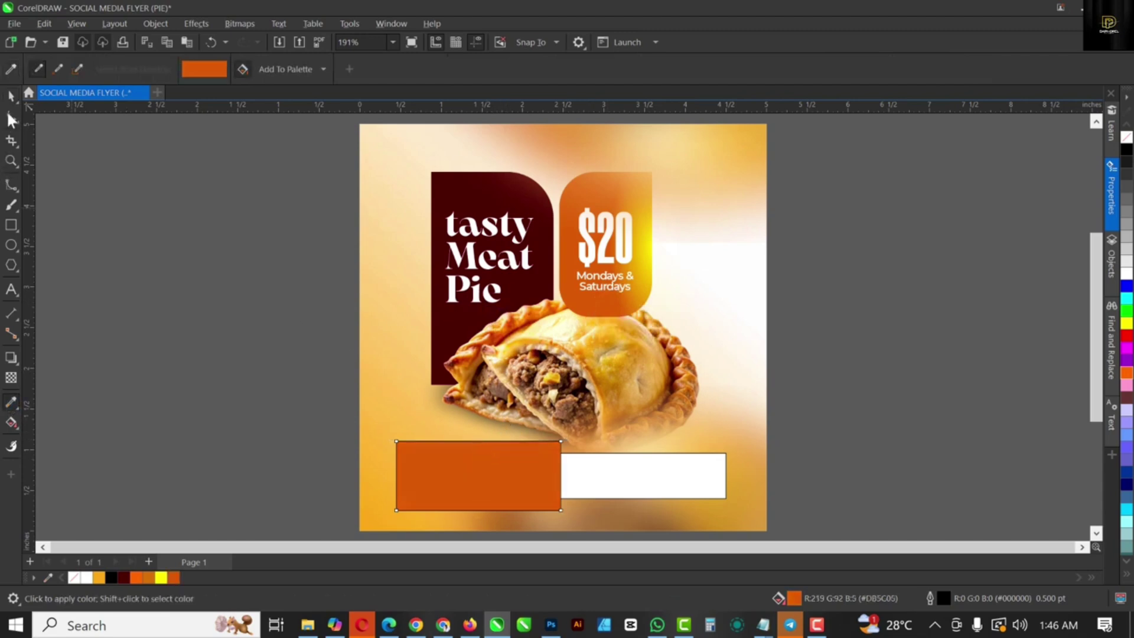
click(12, 94)
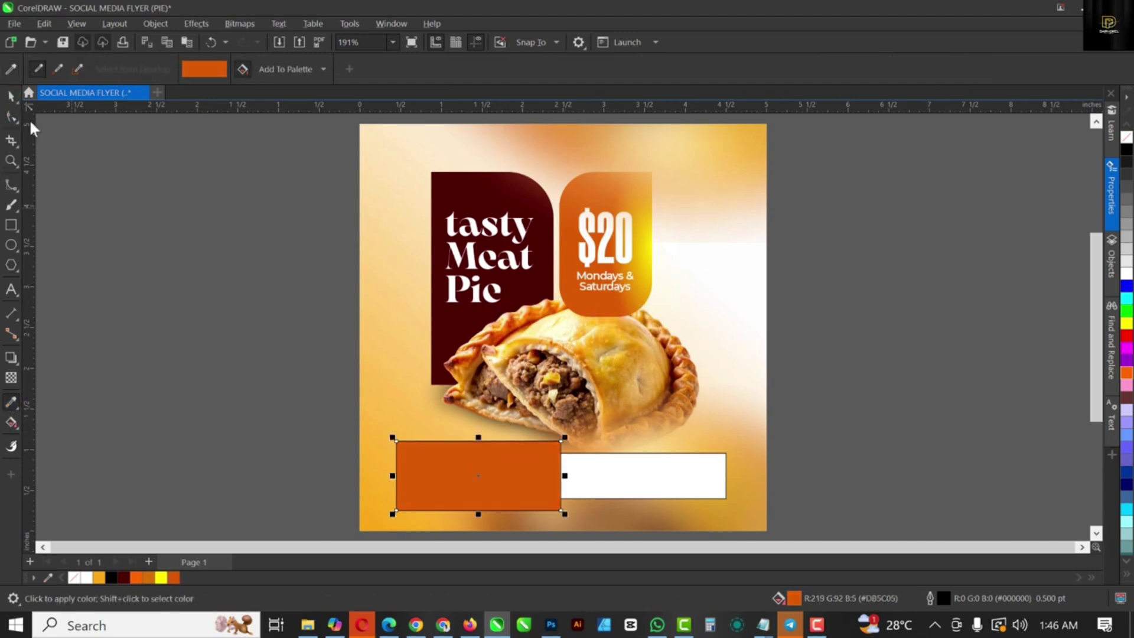
key(space)
Step: Set the outline width of both the orange box and the white bar to None
shift+click(661, 473)
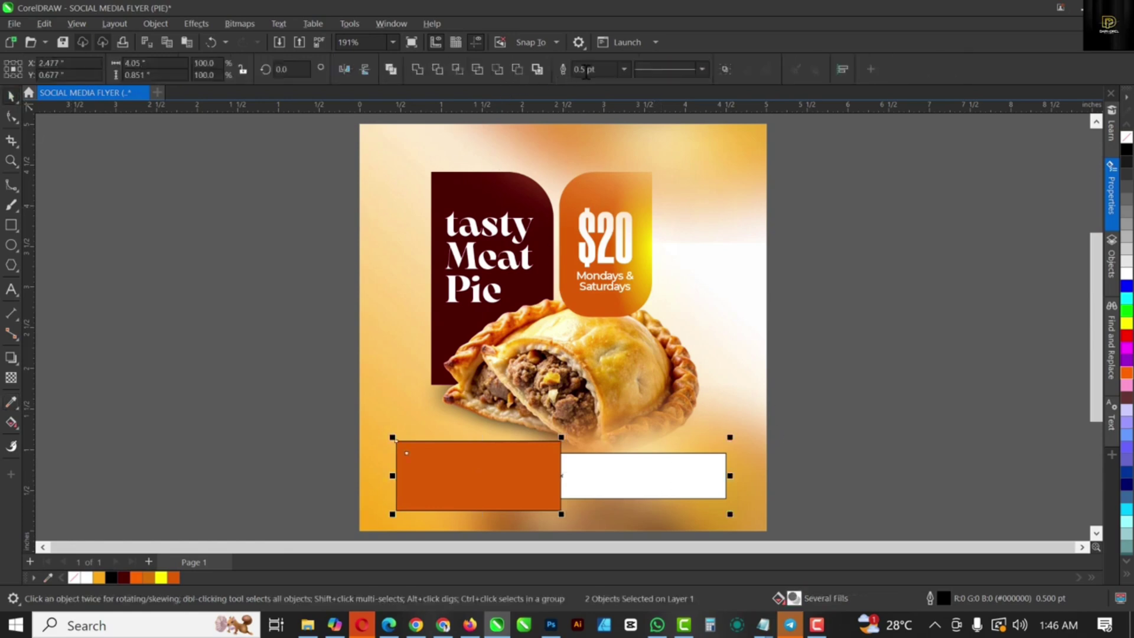
click(624, 68)
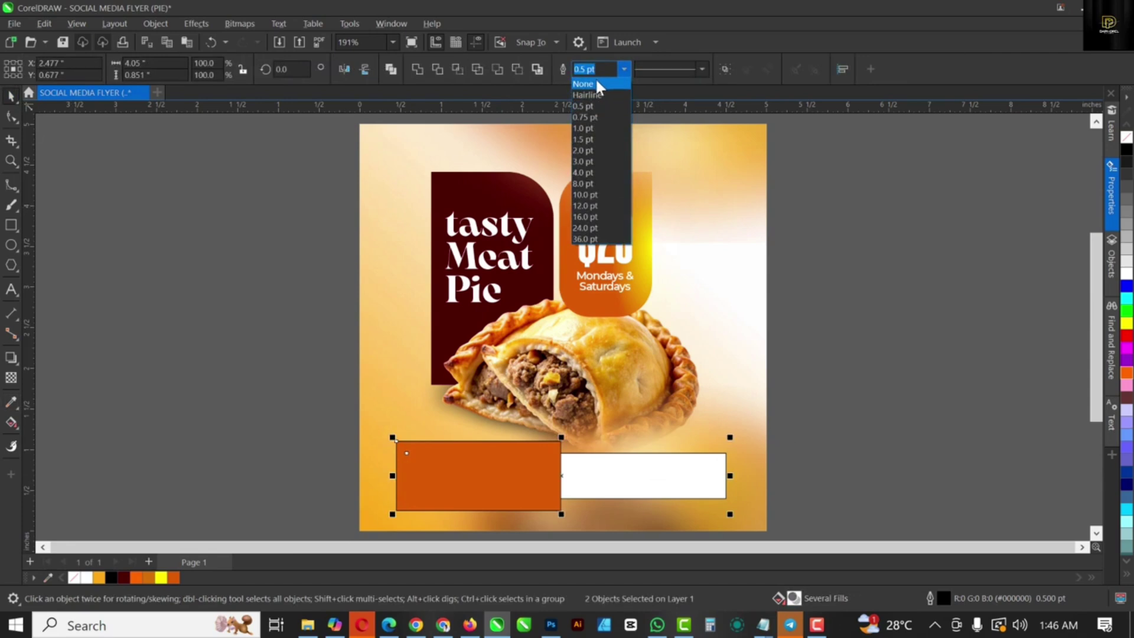
click(595, 78)
Step: Shorten both boxes together to about 0.673 inch tall
click(542, 508)
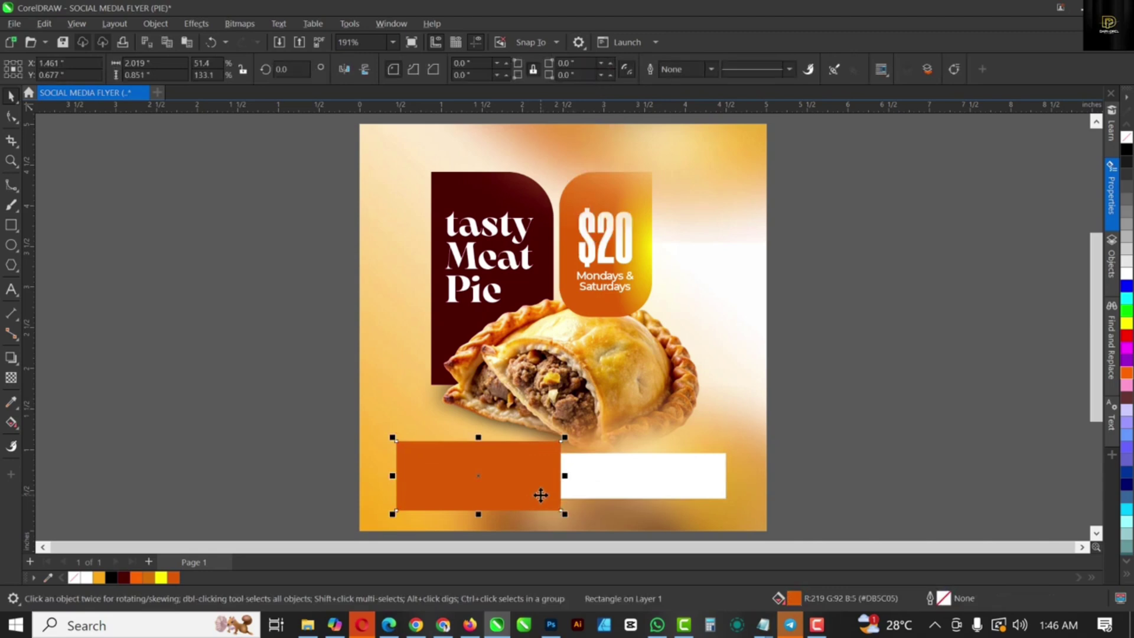
shift+click(677, 475)
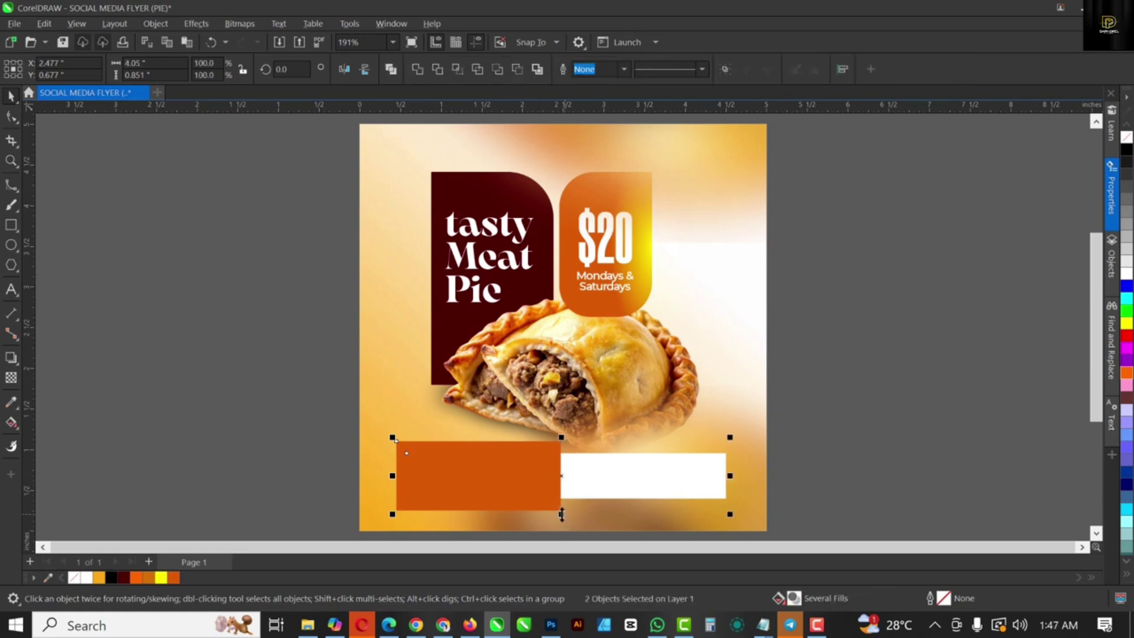
drag(561, 514, 535, 473)
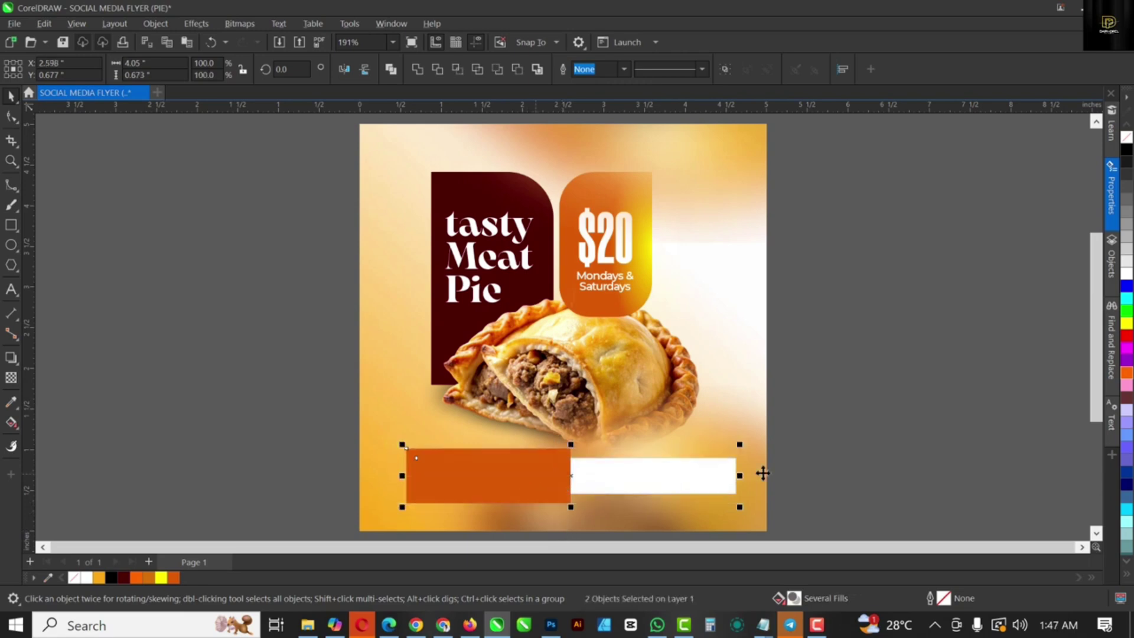
click(878, 472)
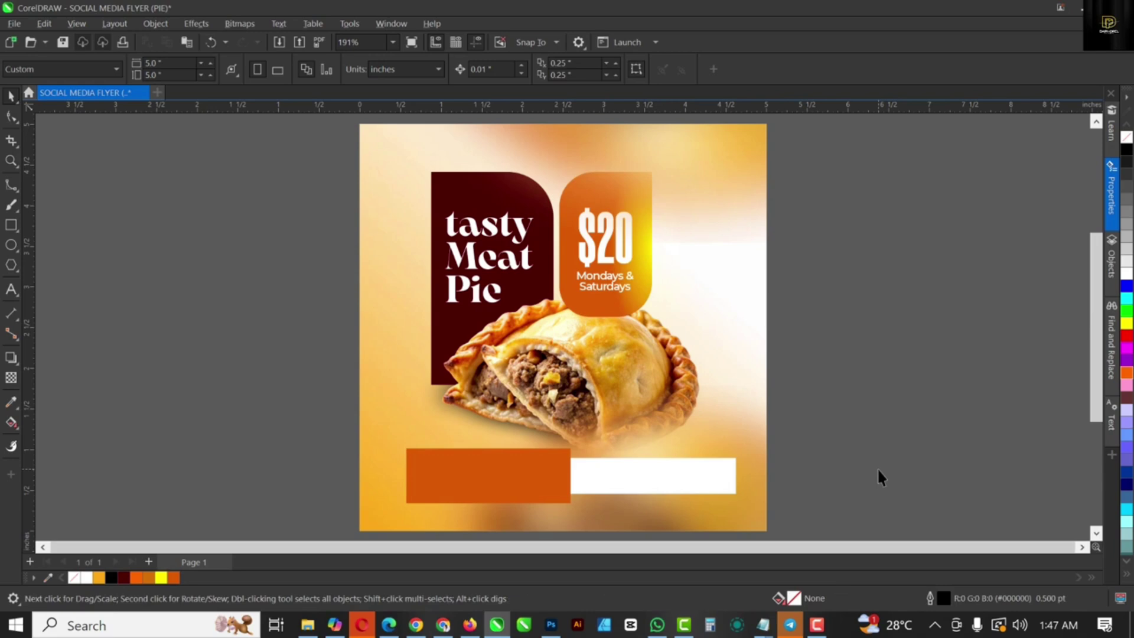
click(505, 476)
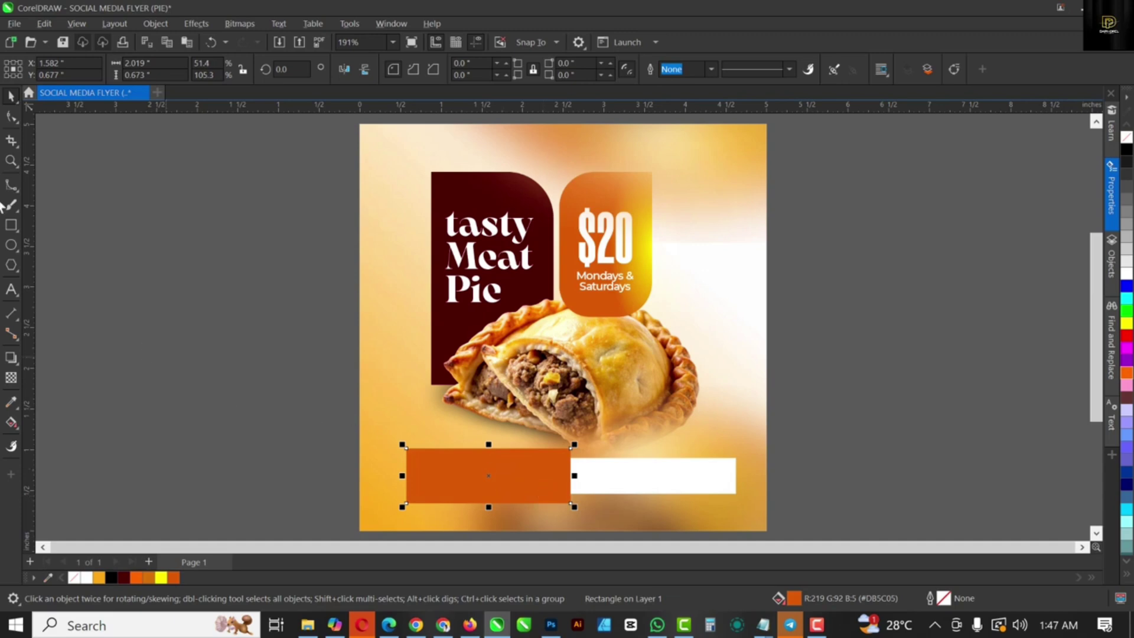
Step: Round the orange box's corners to 0.337 inch so it becomes a pill
click(14, 121)
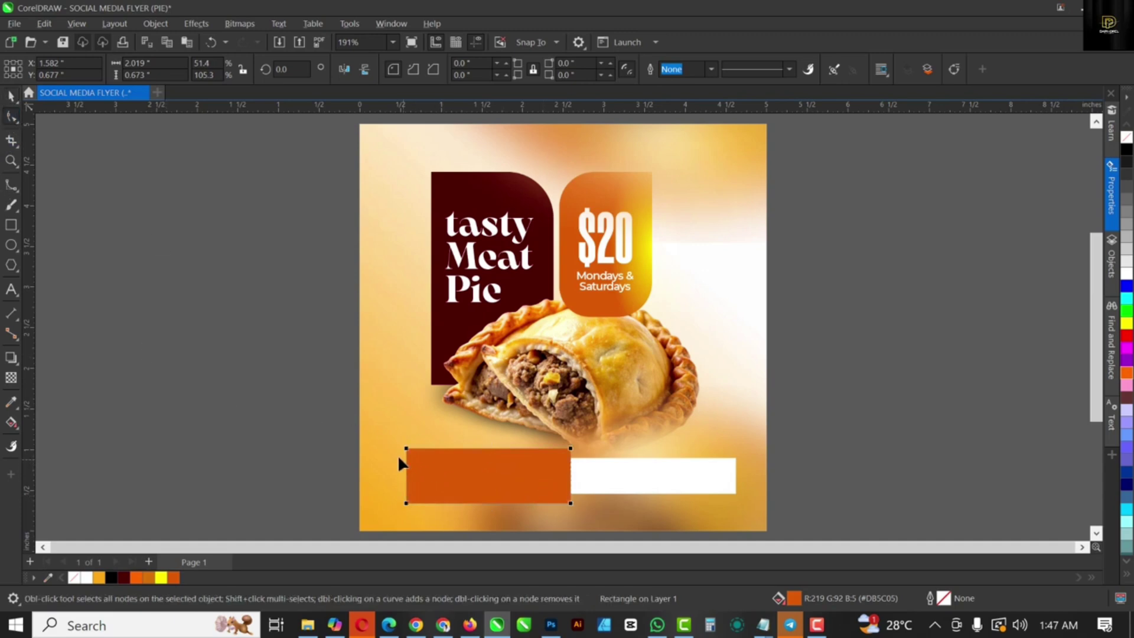
mouse_move(407, 449)
mouse_down()
mouse_move(431, 454)
mouse_move(419, 449)
mouse_up()
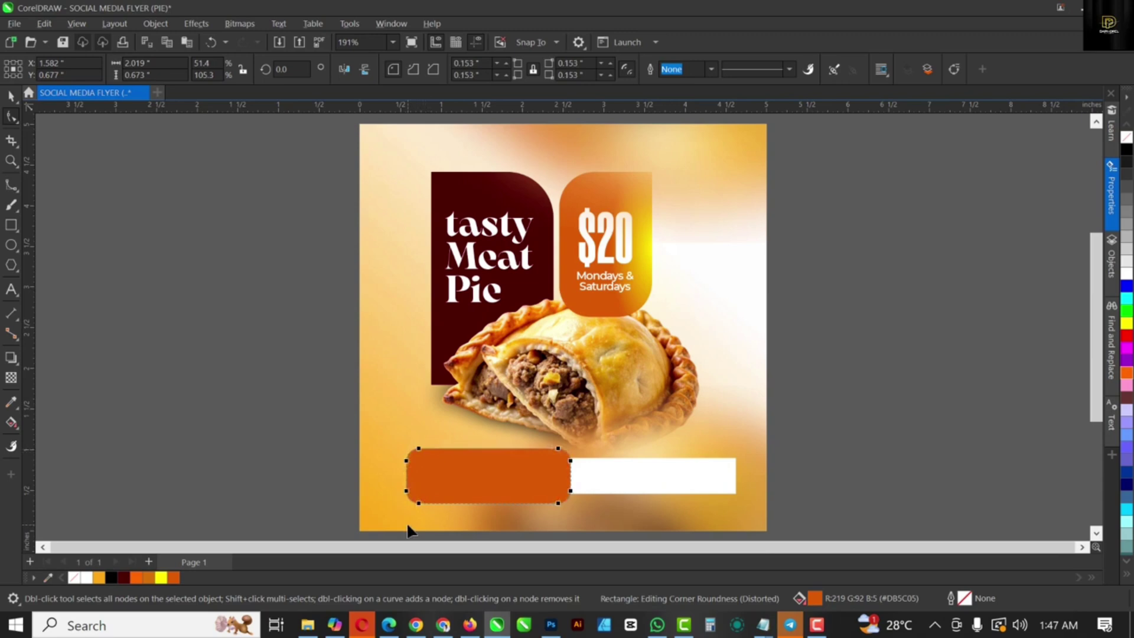
drag(558, 447, 543, 448)
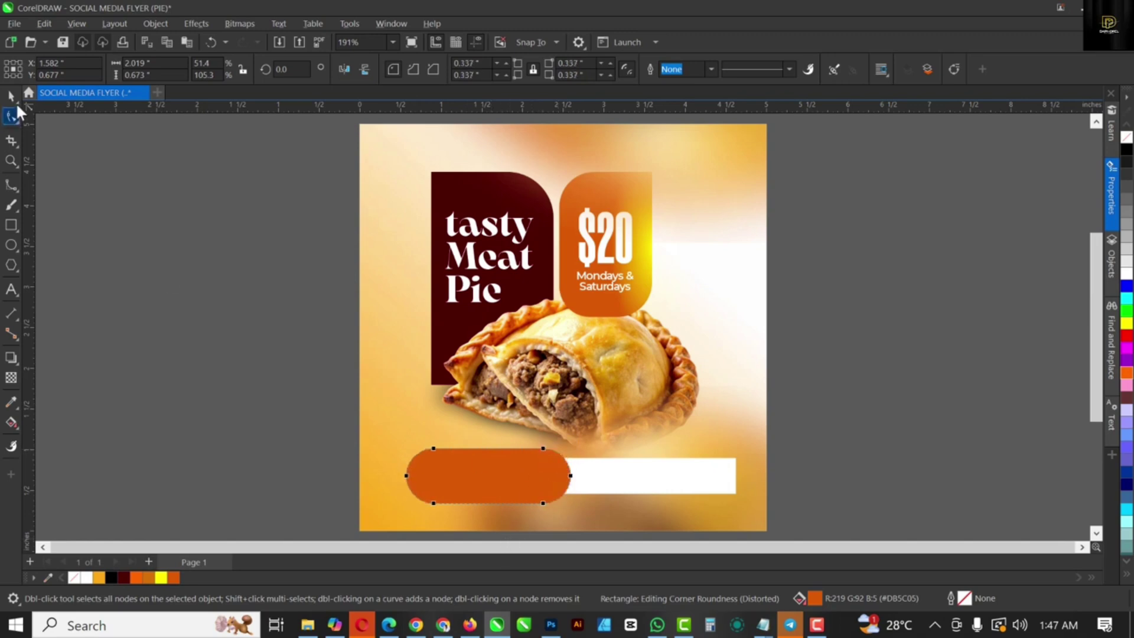
click(10, 95)
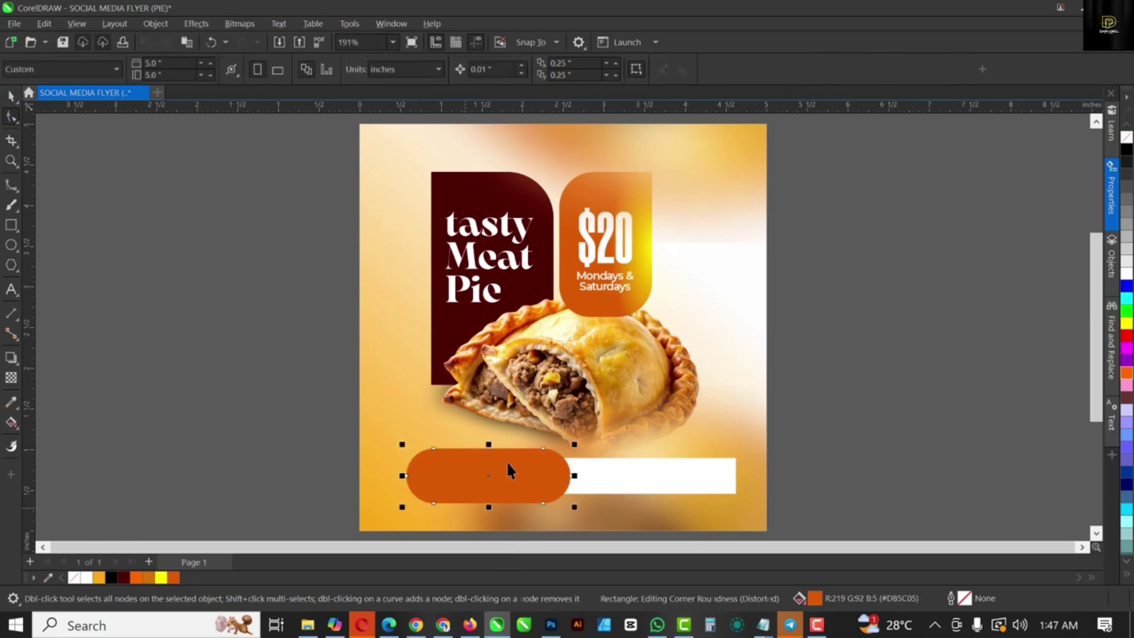
click(646, 246)
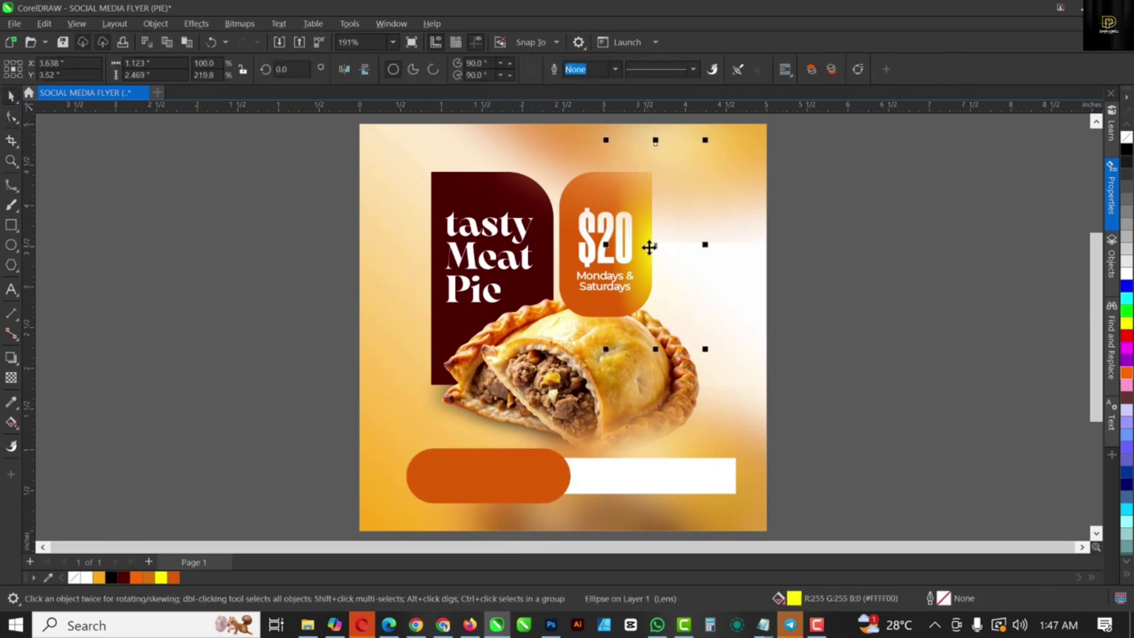
Step: Move the yellow lens ellipse onto the orange pill, rotate it 270°, and resize and nudge it into place
drag(649, 247, 473, 406)
click(475, 447)
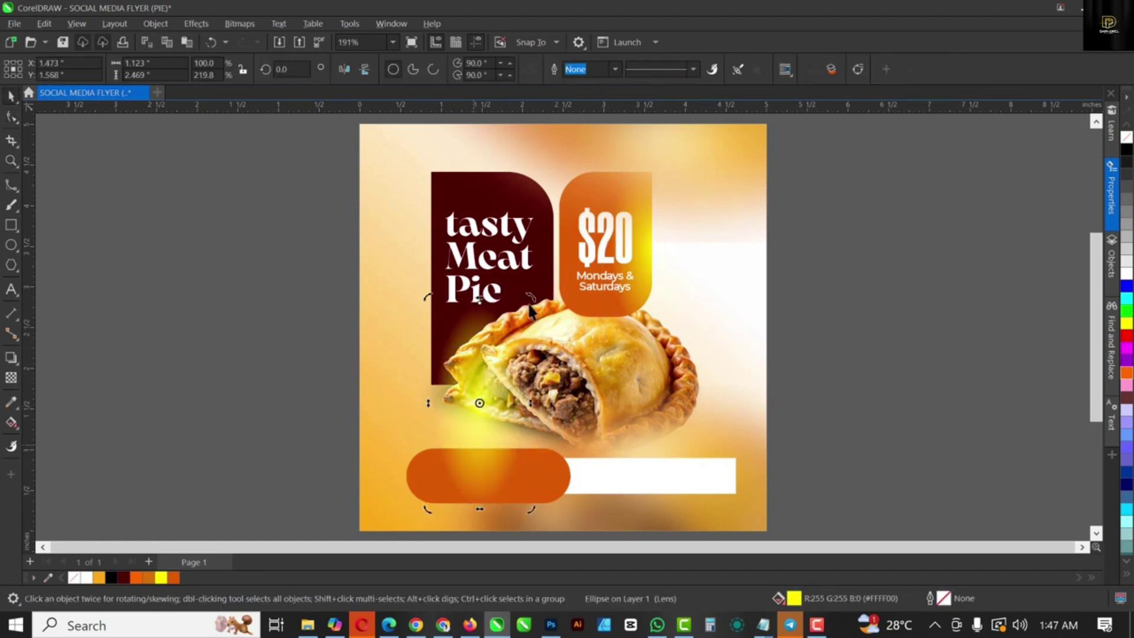
drag(530, 308, 628, 471)
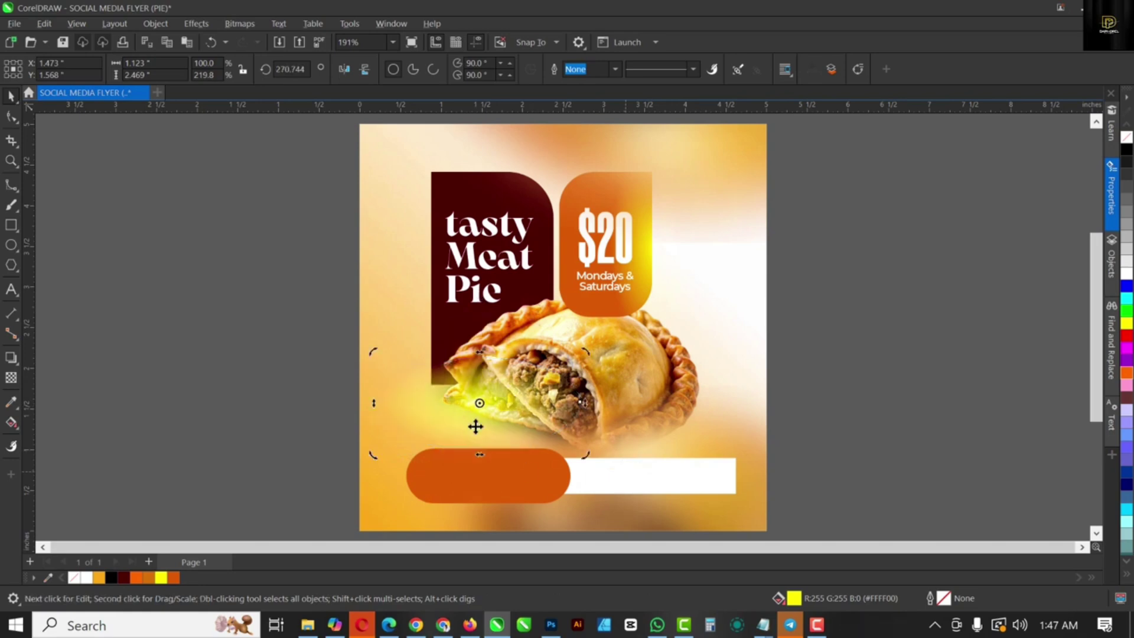
drag(480, 407, 486, 454)
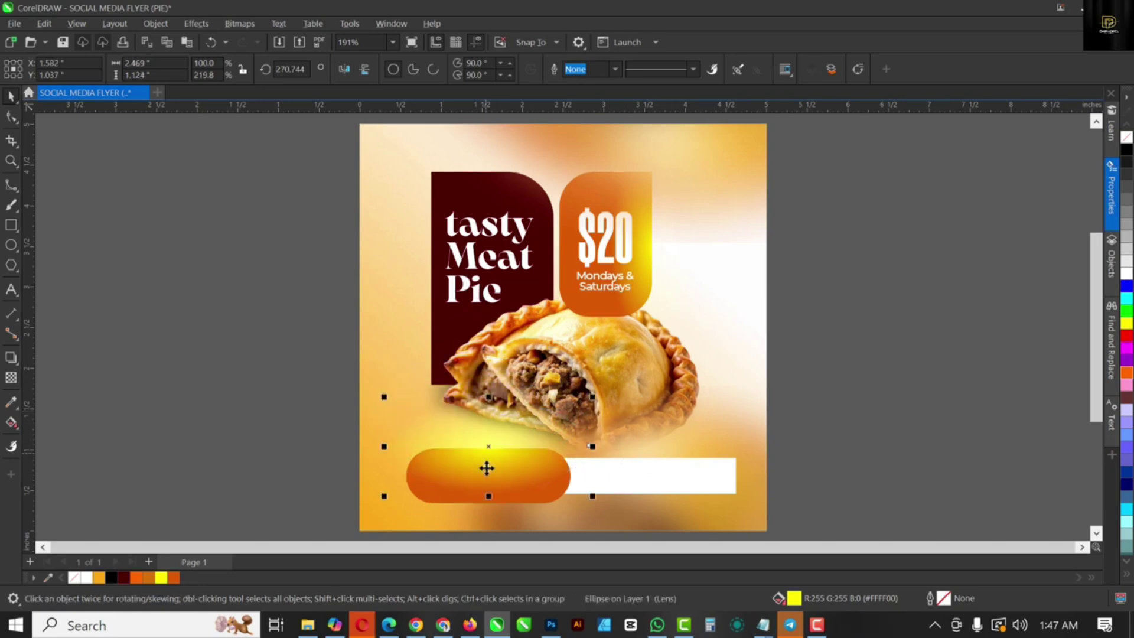
mouse_move(489, 397)
mouse_down()
mouse_move(496, 476)
mouse_move(484, 470)
mouse_move(488, 388)
mouse_up()
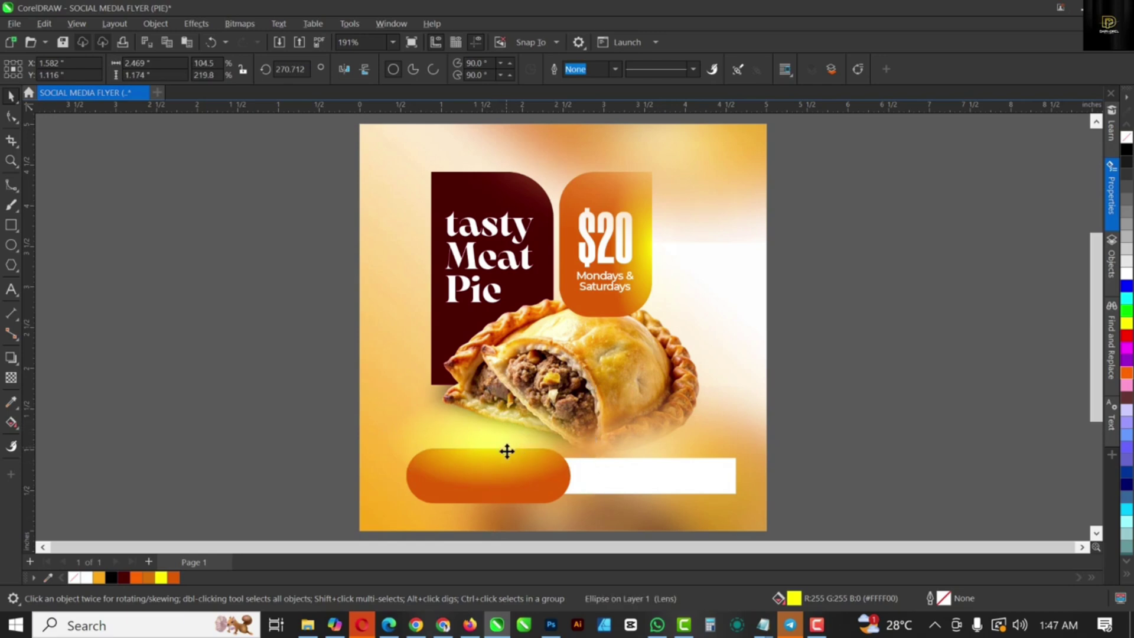
drag(507, 450, 507, 471)
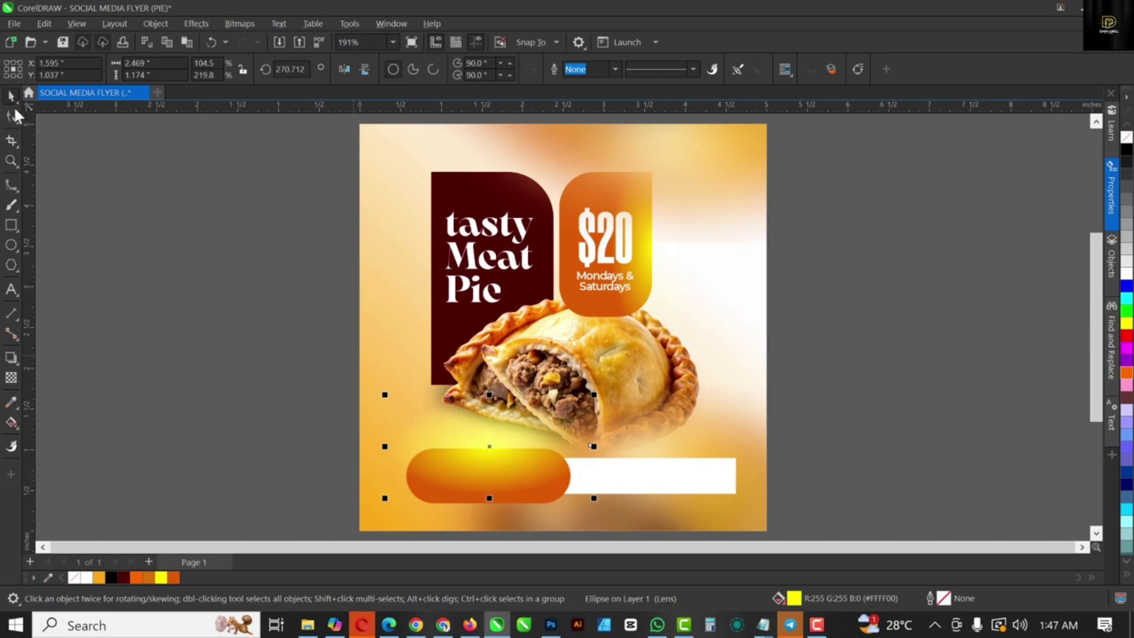
click(12, 143)
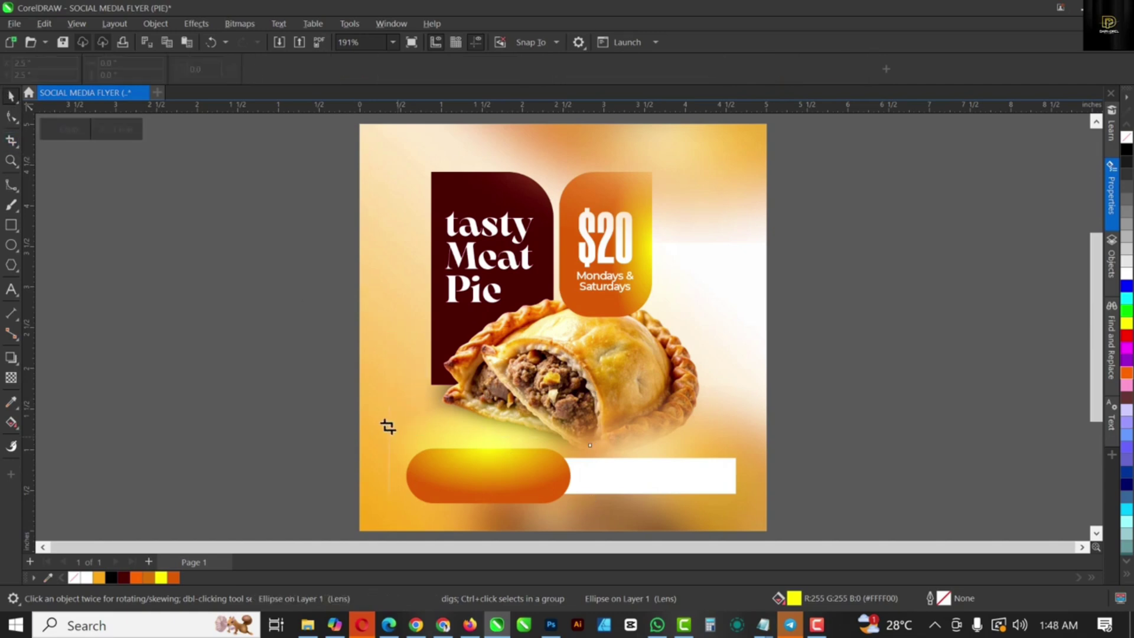
Step: Crop the yellow glow to the pill's size, then park it off the page's right edge
drag(389, 437, 616, 515)
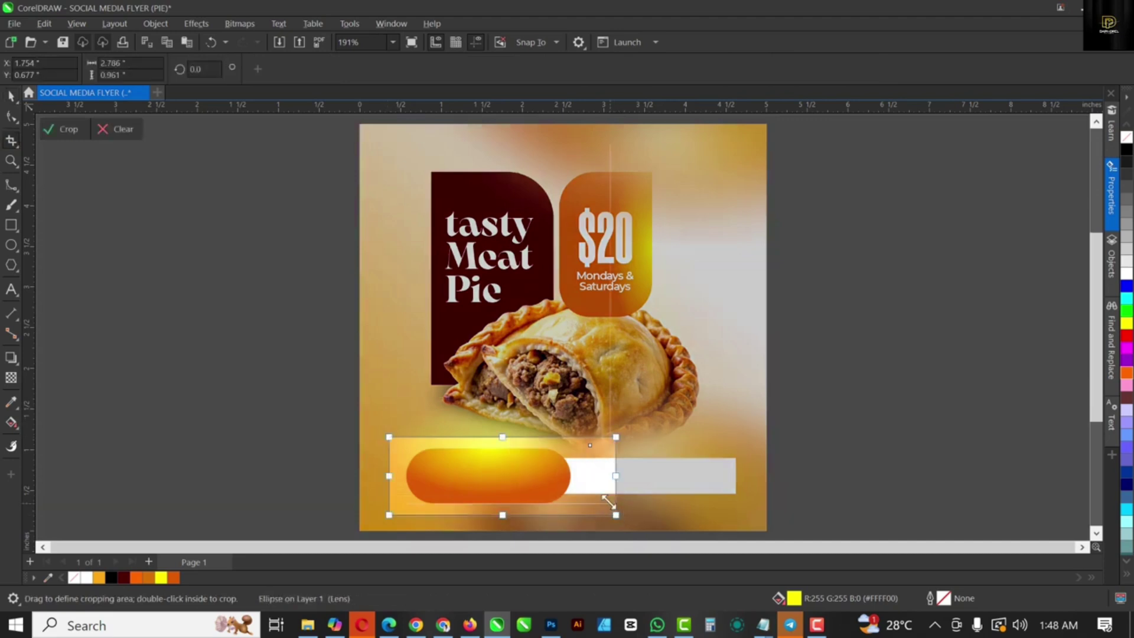
double_click(608, 498)
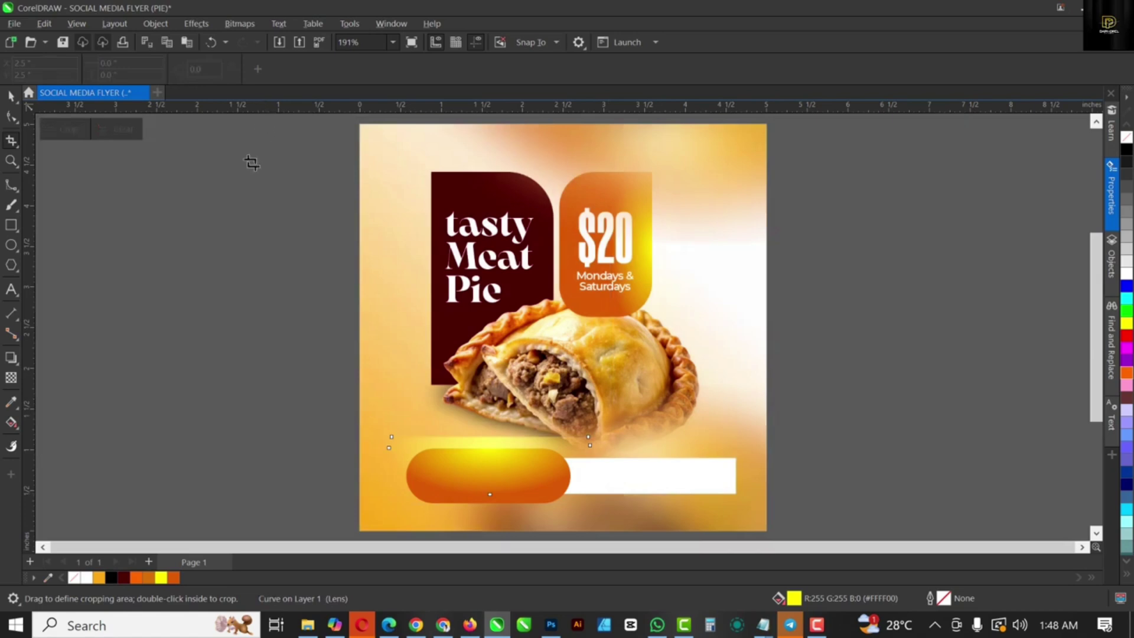
key(space)
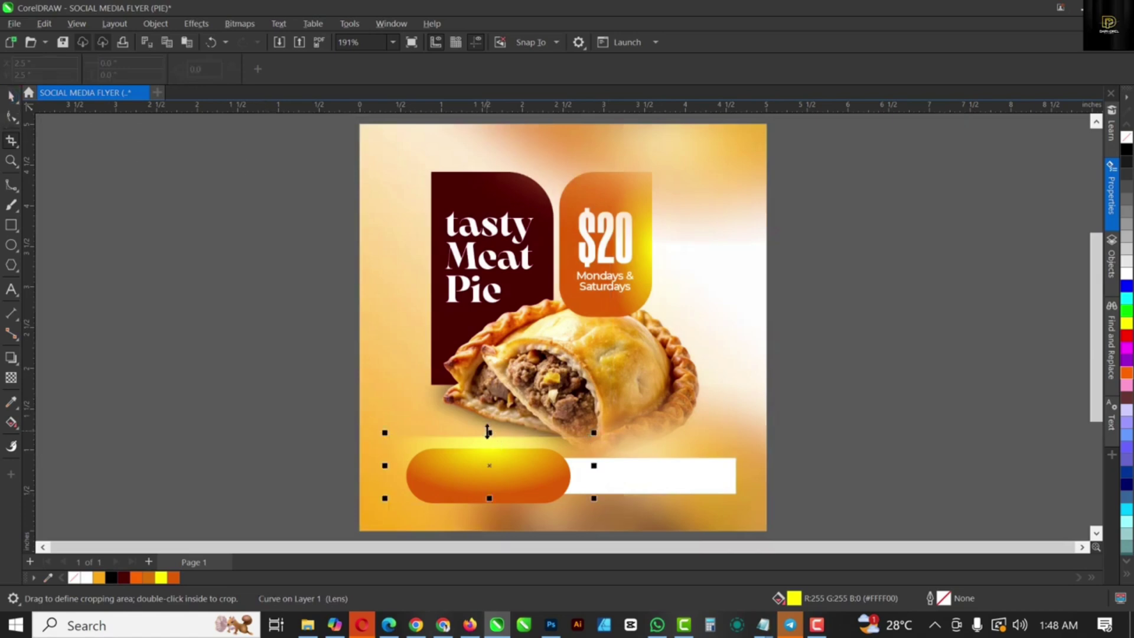
drag(488, 431, 494, 444)
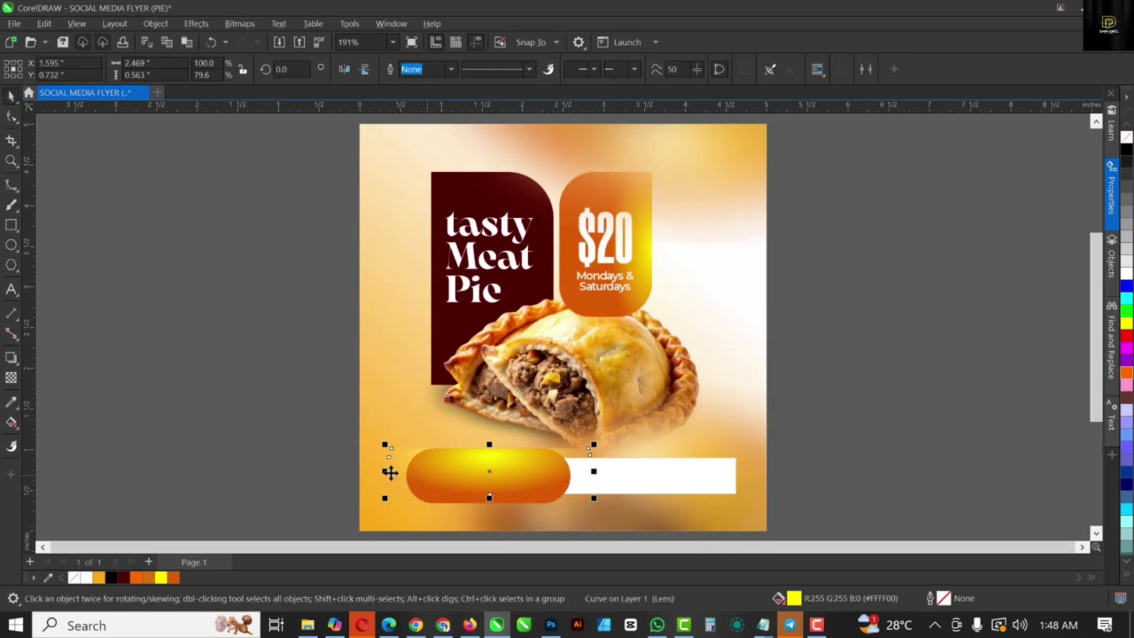
mouse_move(382, 471)
mouse_down()
mouse_move(421, 483)
mouse_move(390, 478)
mouse_up()
drag(499, 469, 843, 397)
Step: PowerClip the yellow glow inside the orange pill, shifted up to light its top centre
right_click(852, 401)
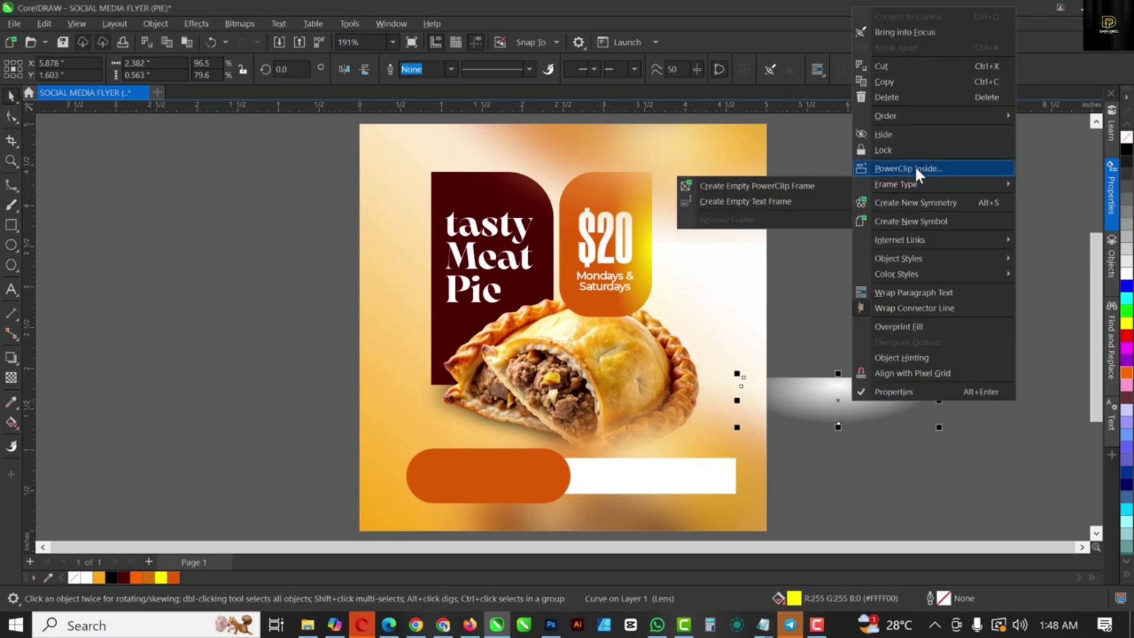
click(488, 473)
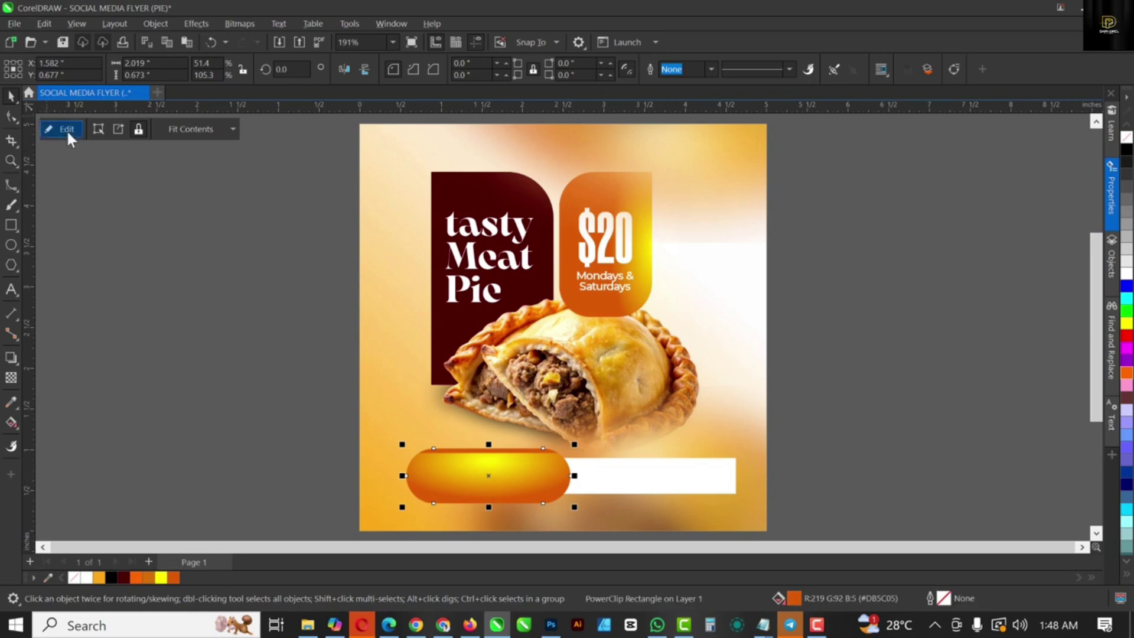
click(487, 480)
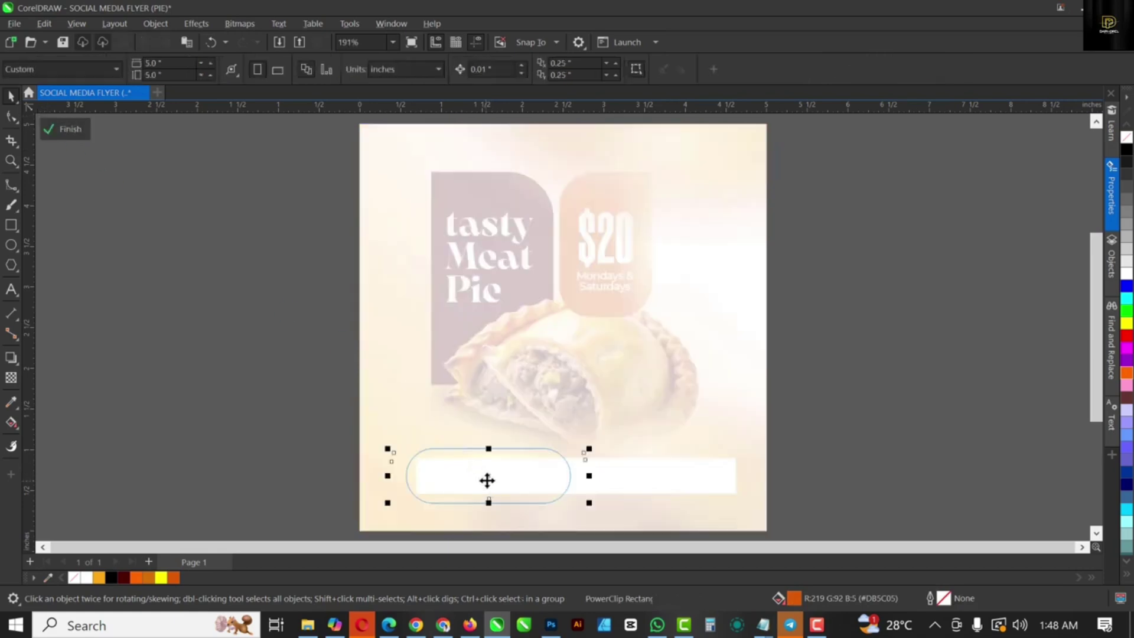
drag(486, 479, 485, 463)
click(60, 132)
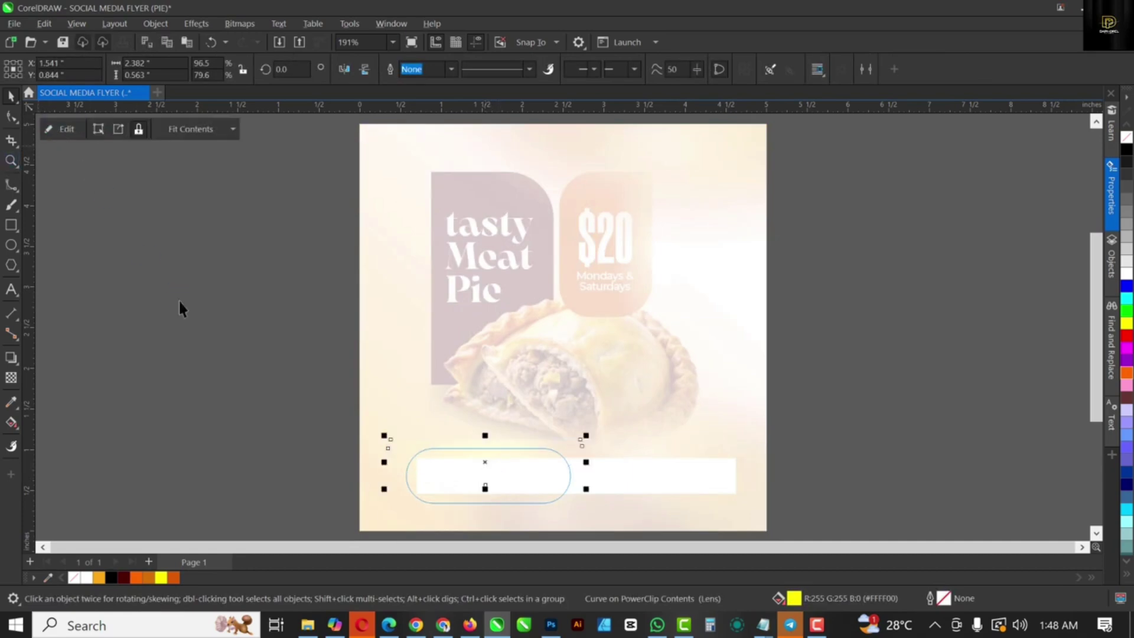
click(195, 290)
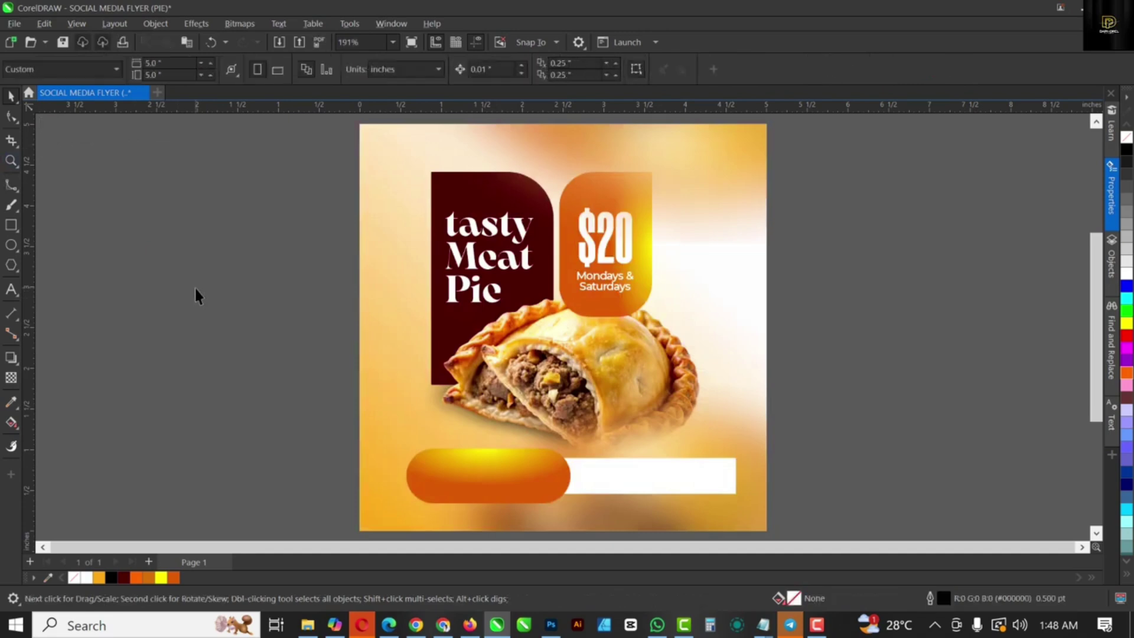
Step: Type the text ORDER NOW and set it in Montserrat ExtraBold
click(11, 289)
click(195, 339)
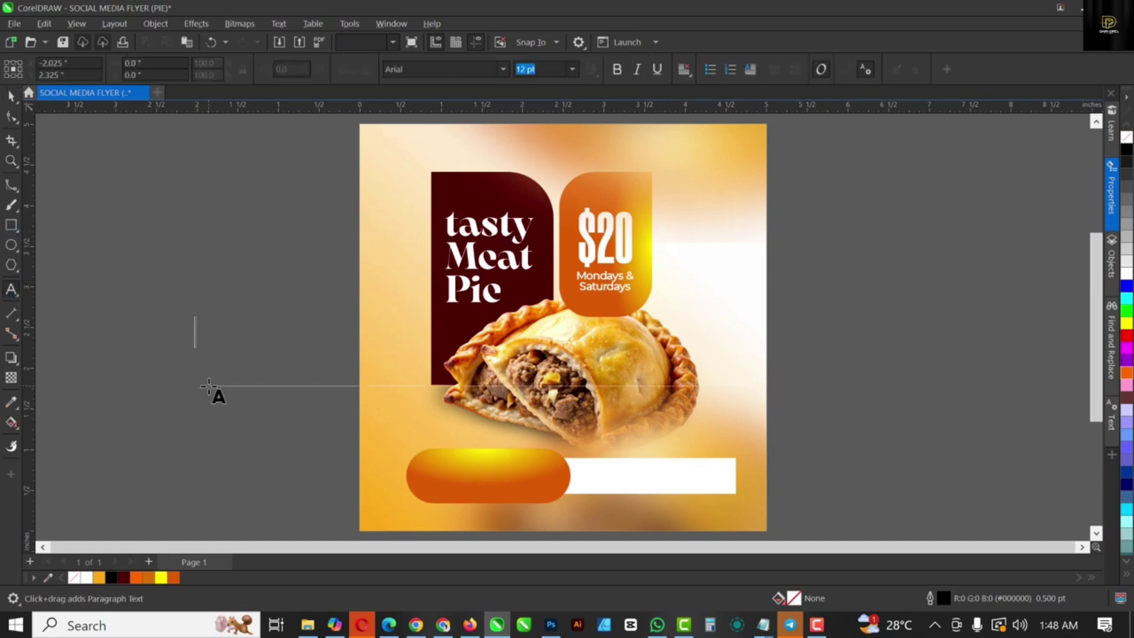
text(ORDER)
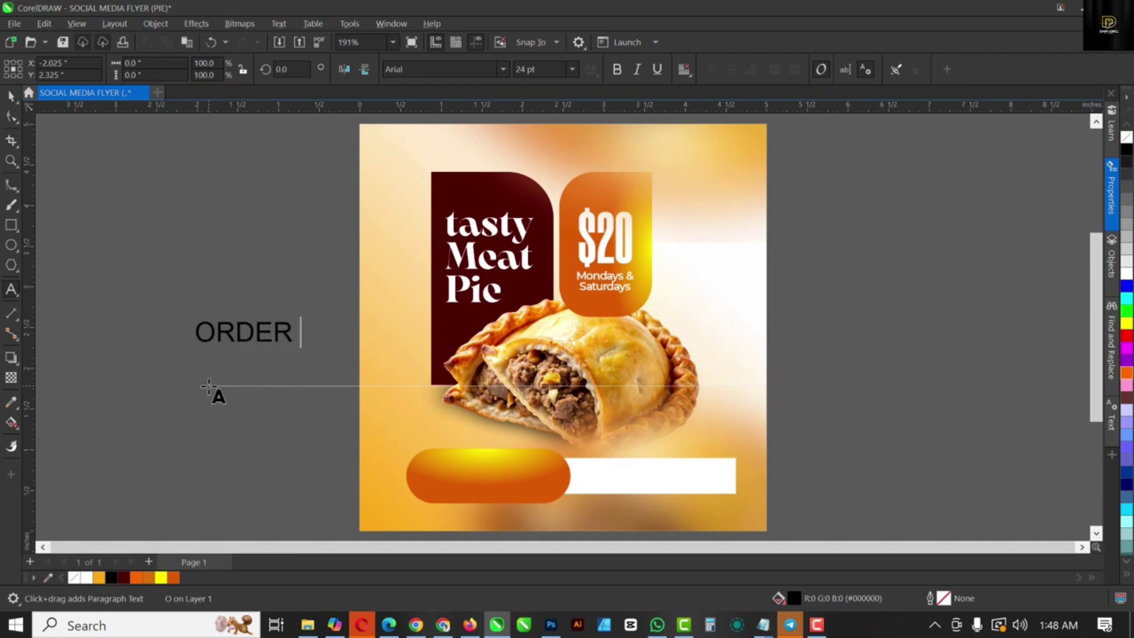
text( NOW)
key(ctrl+space)
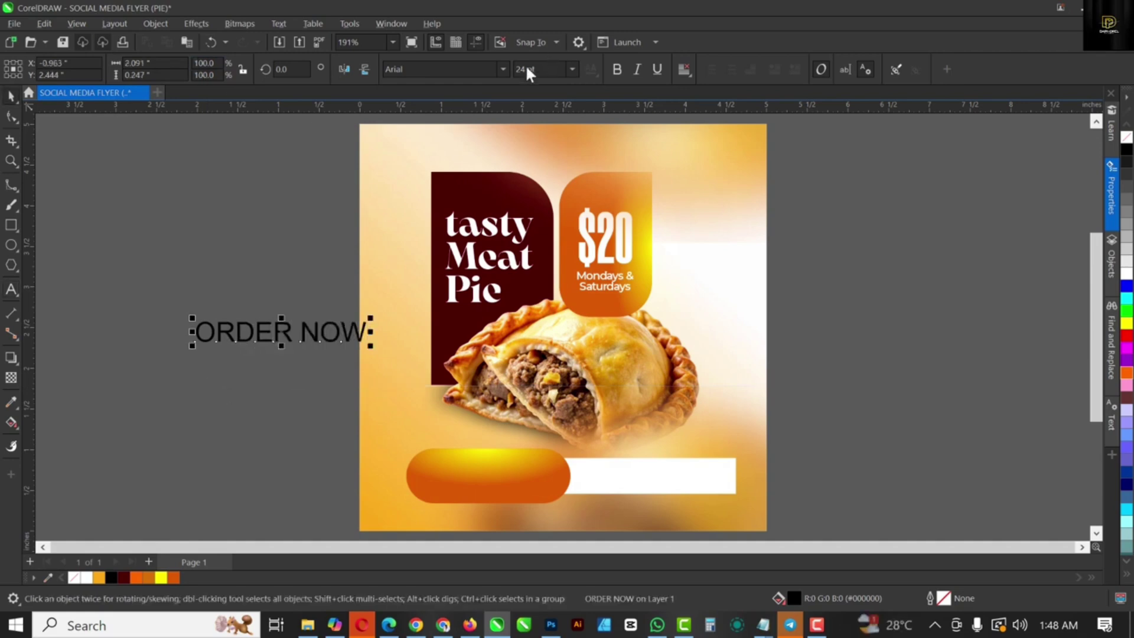
click(500, 67)
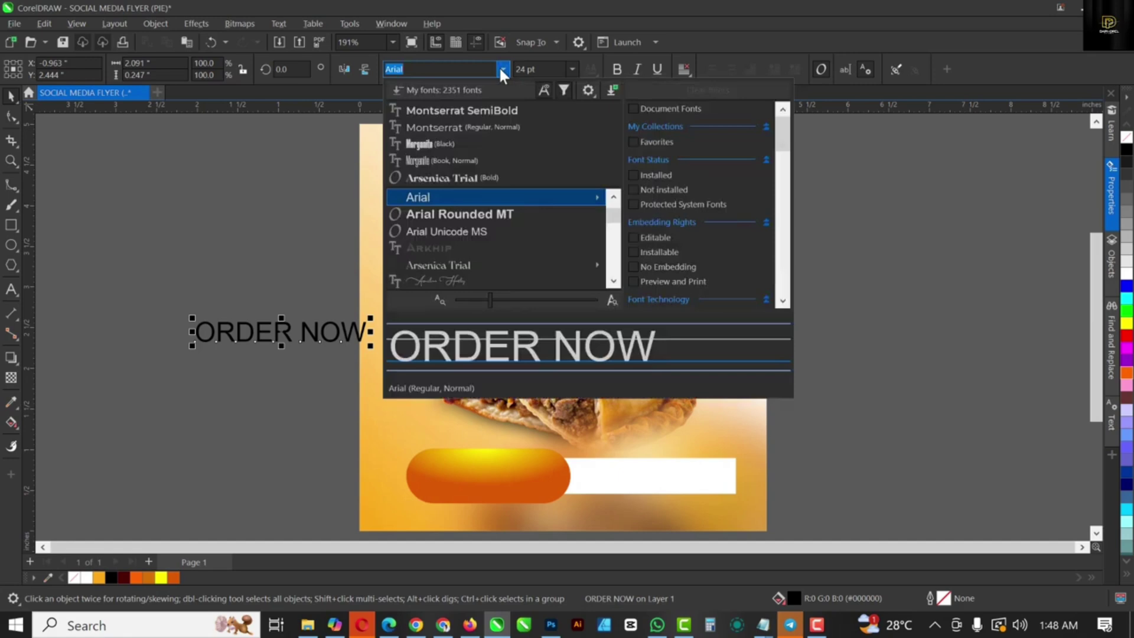
click(440, 128)
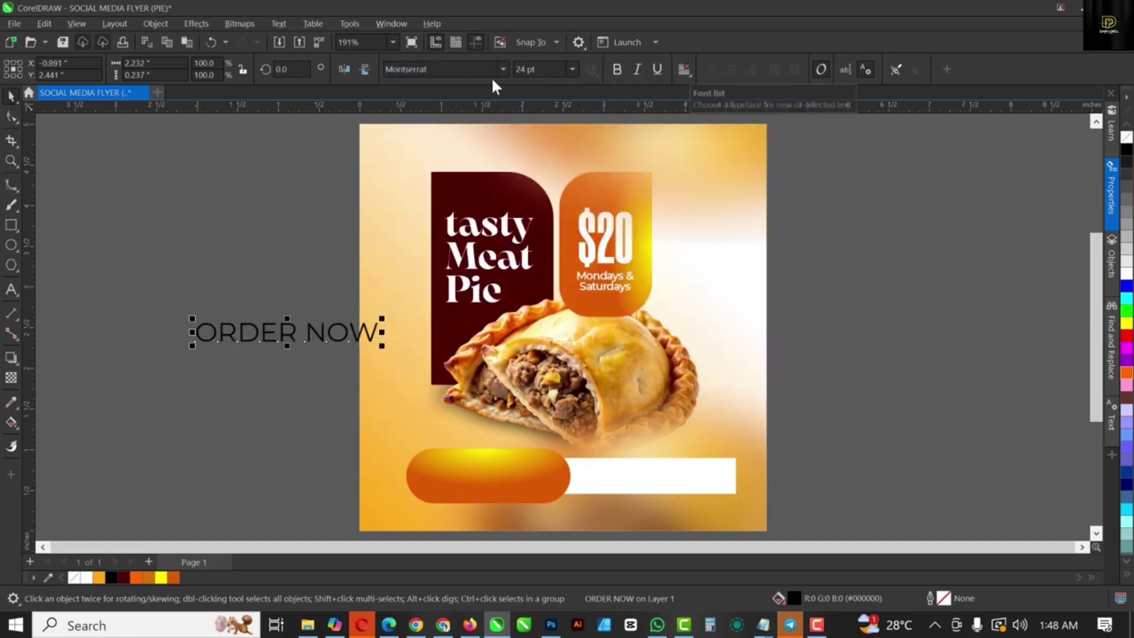
click(504, 68)
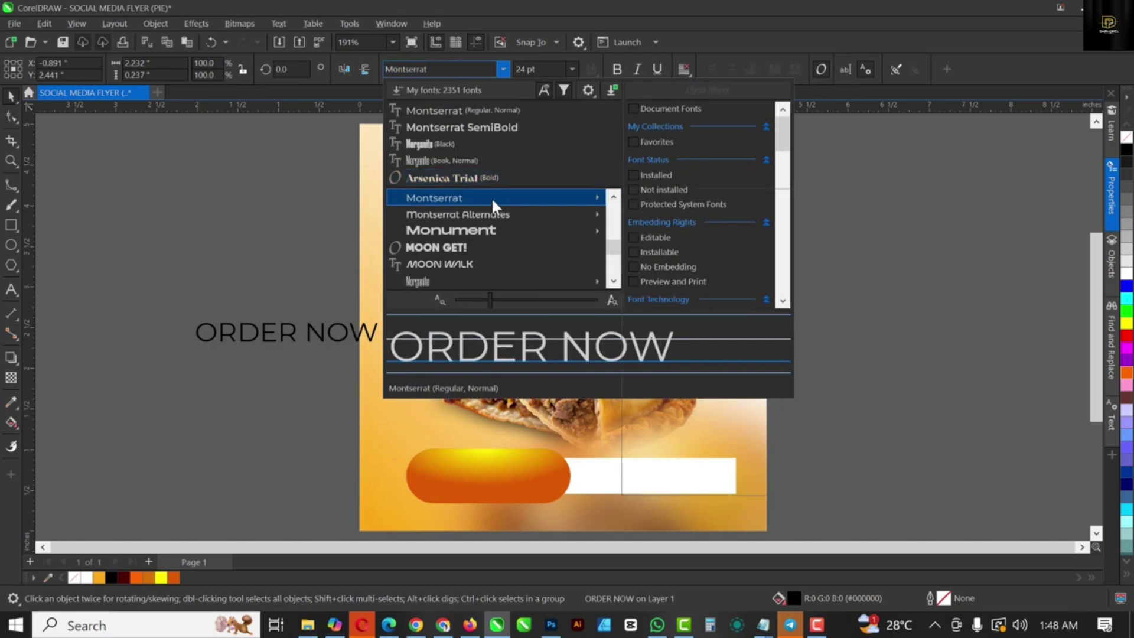
mouse_move(493, 199)
click(725, 434)
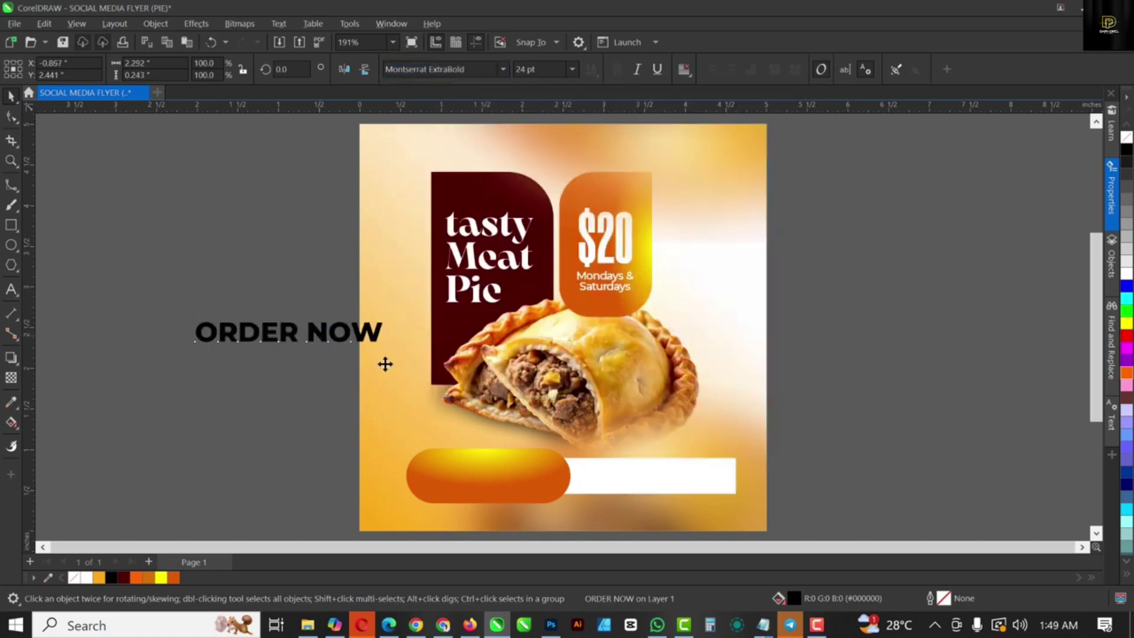
Step: Place ORDER NOW on the orange button, duplicate it below, and enlarge the top line
drag(385, 364, 502, 480)
scroll(501, 485, up, 2)
right_click(501, 480)
drag(586, 458, 618, 479)
click(11, 116)
key(space)
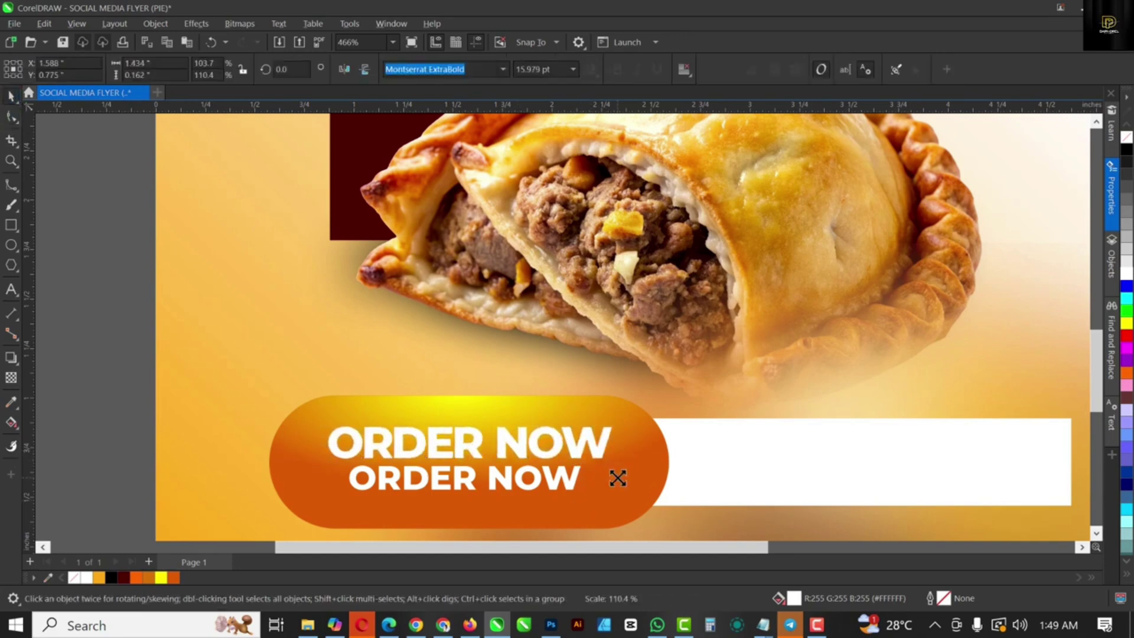
Step: Retype the lower line as 'Cakes&flourhub' and shrink it under ORDER NOW
double_click(570, 476)
key(ctrl+a)
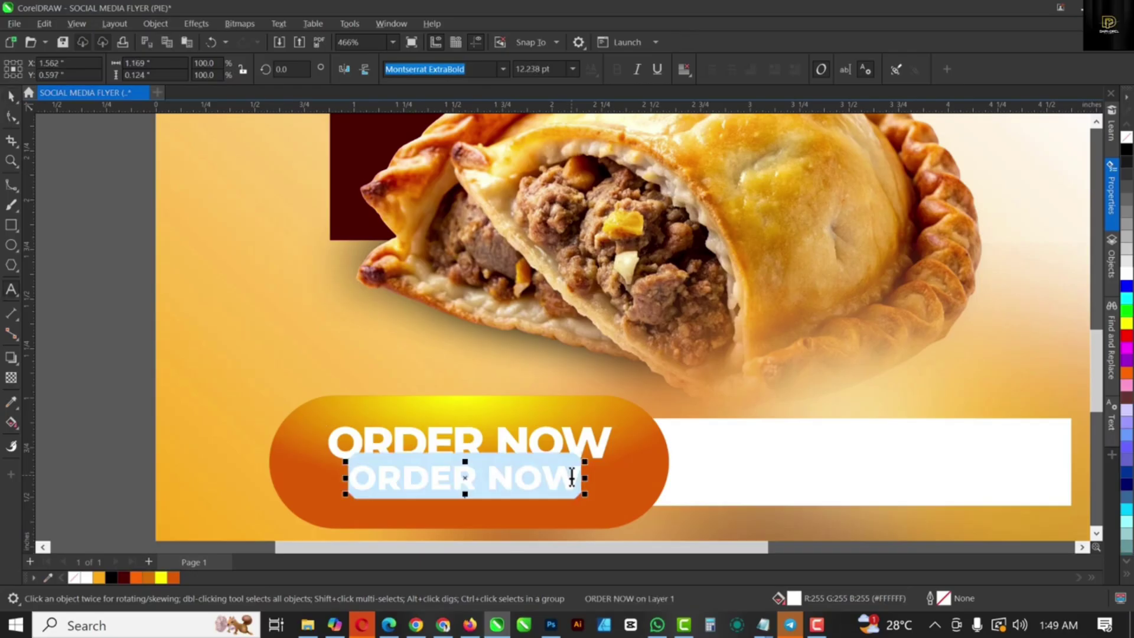
text(Cakes)
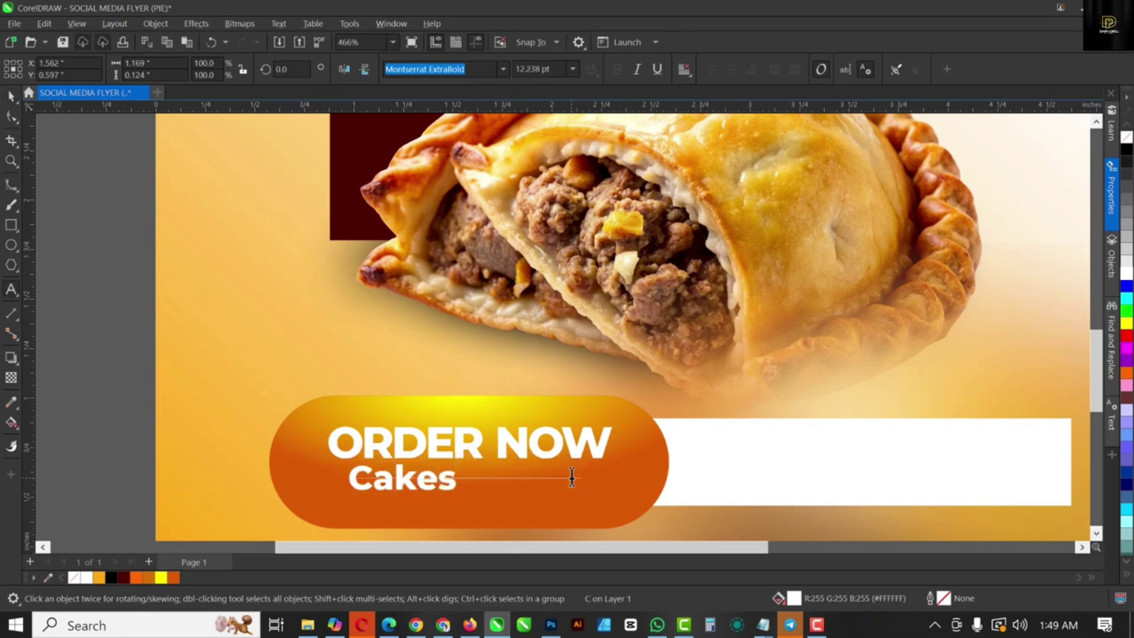
text(&flour)
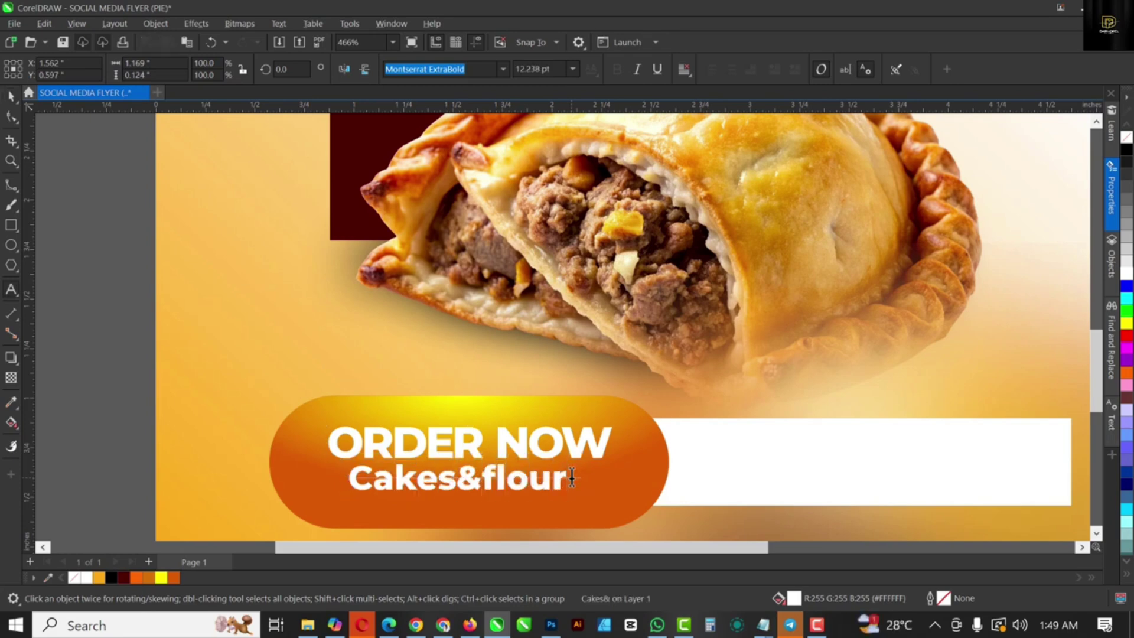
text(hub)
key(ctrl+space)
drag(640, 493, 576, 488)
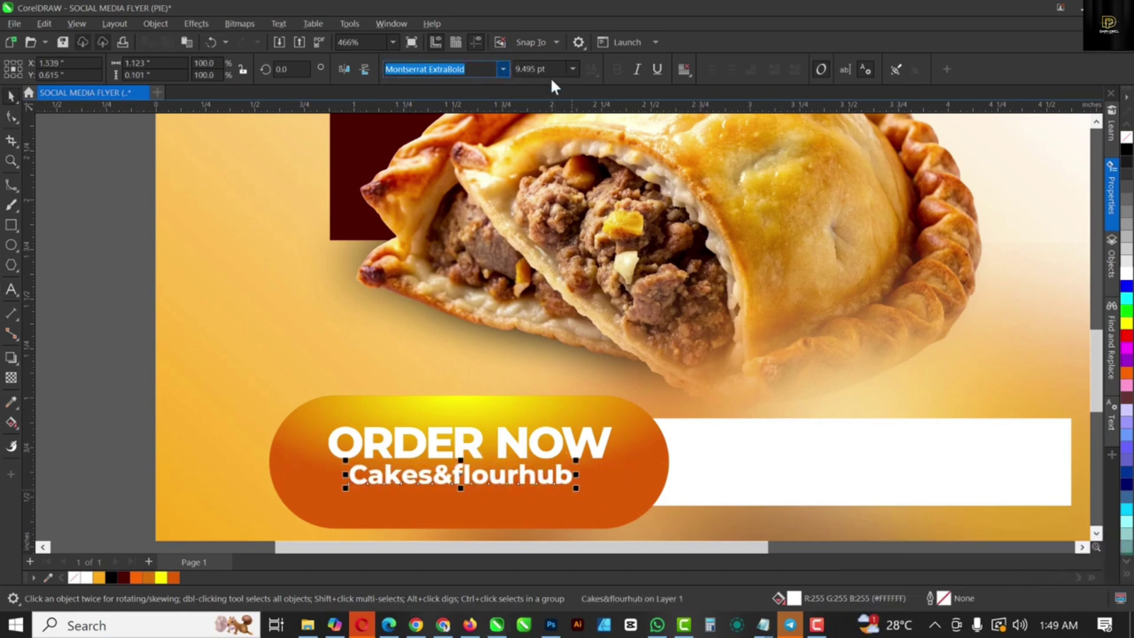
Step: Set the handle text in Montserrat Medium and shift it slightly right
click(503, 69)
mouse_move(534, 197)
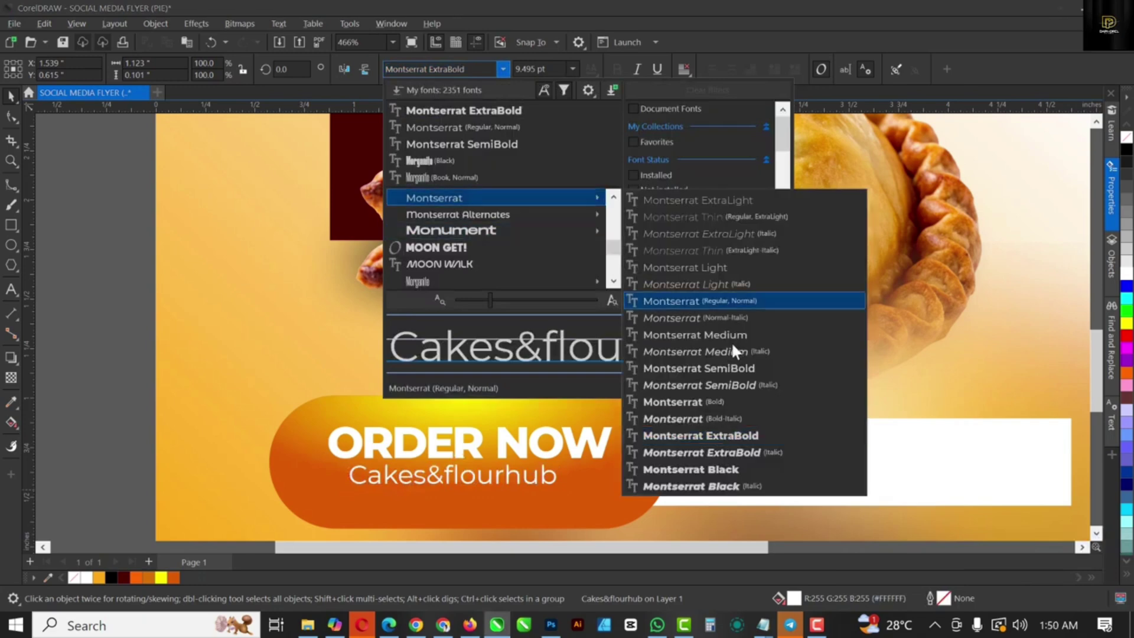
click(733, 336)
click(531, 476)
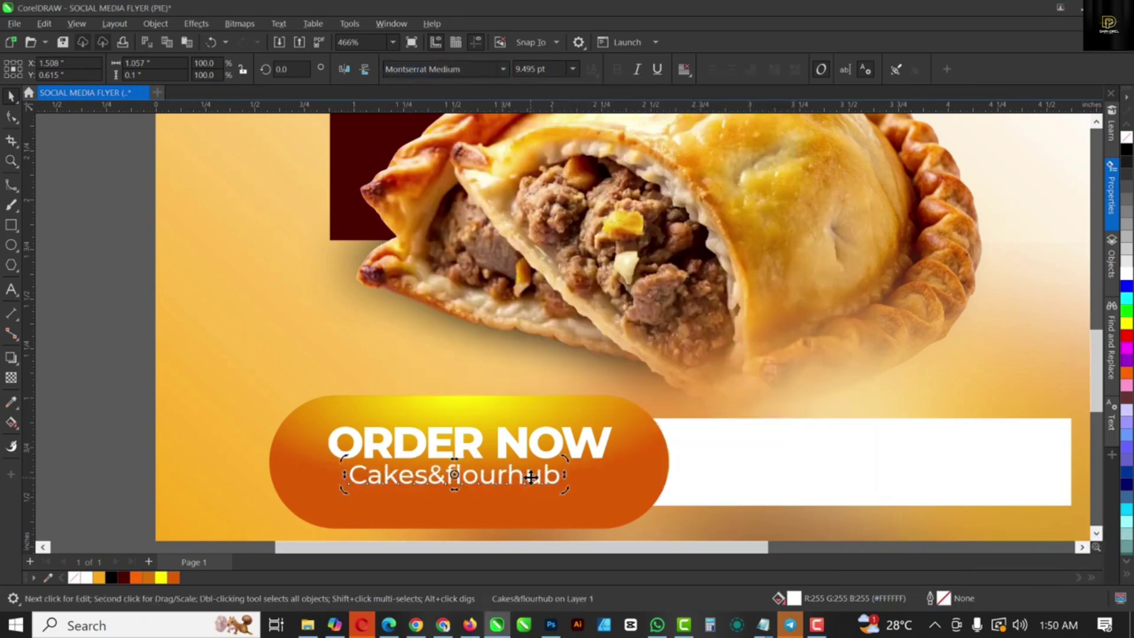
drag(539, 472, 554, 475)
key(F10)
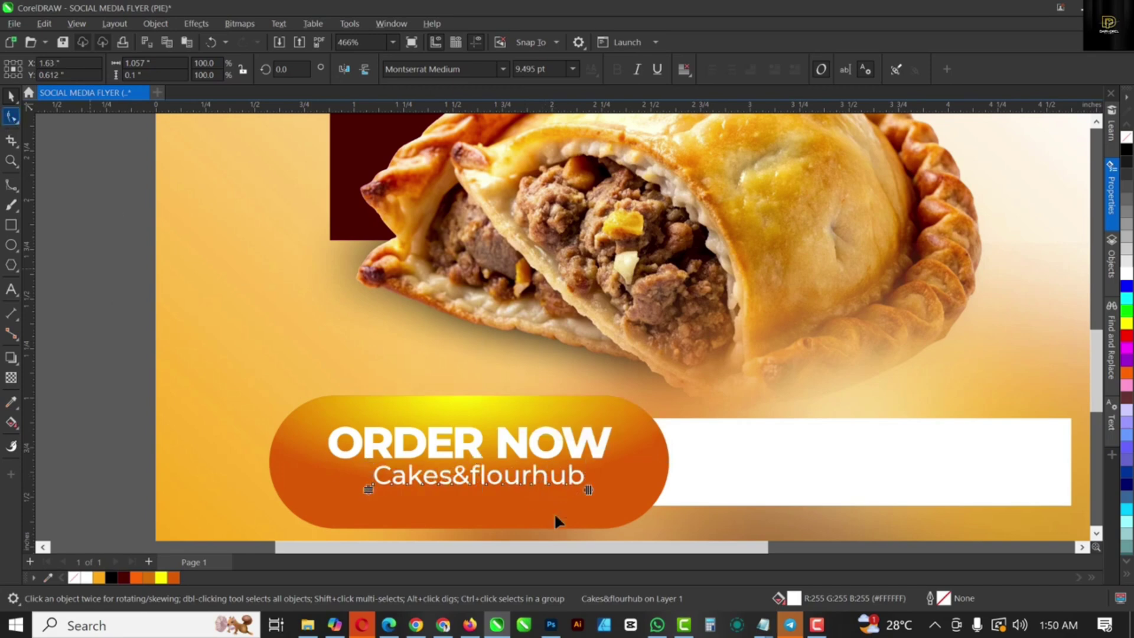
key(space)
click(490, 476)
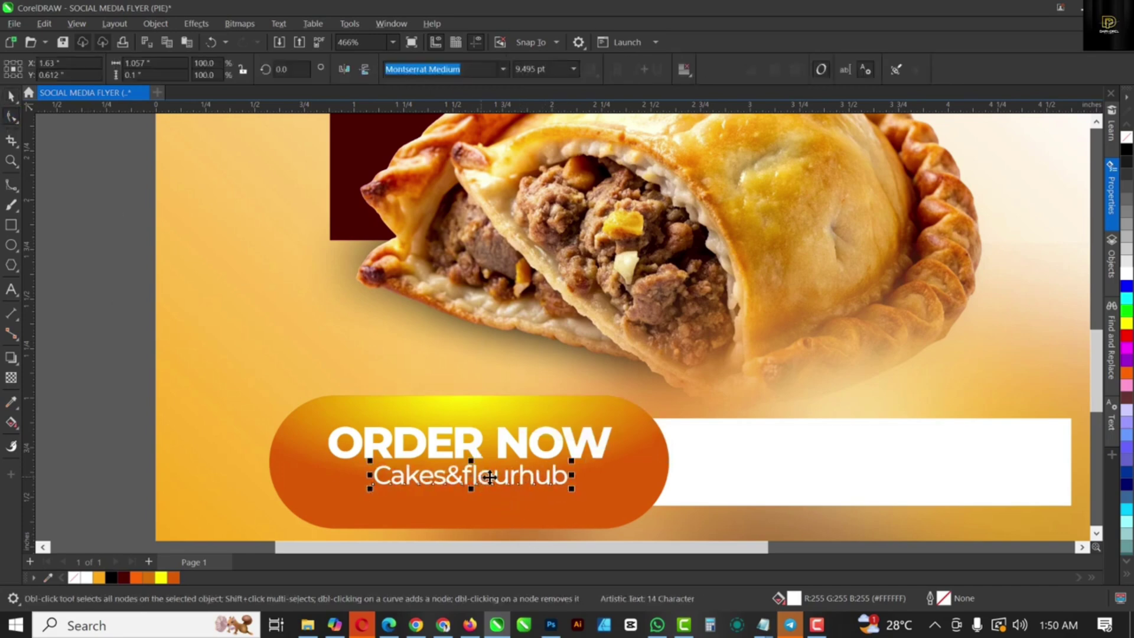
click(308, 625)
Step: Drag the instagram-logo file from MEAT PIE SALE into the flyer and shrink it to about 0.393 inch
click(273, 82)
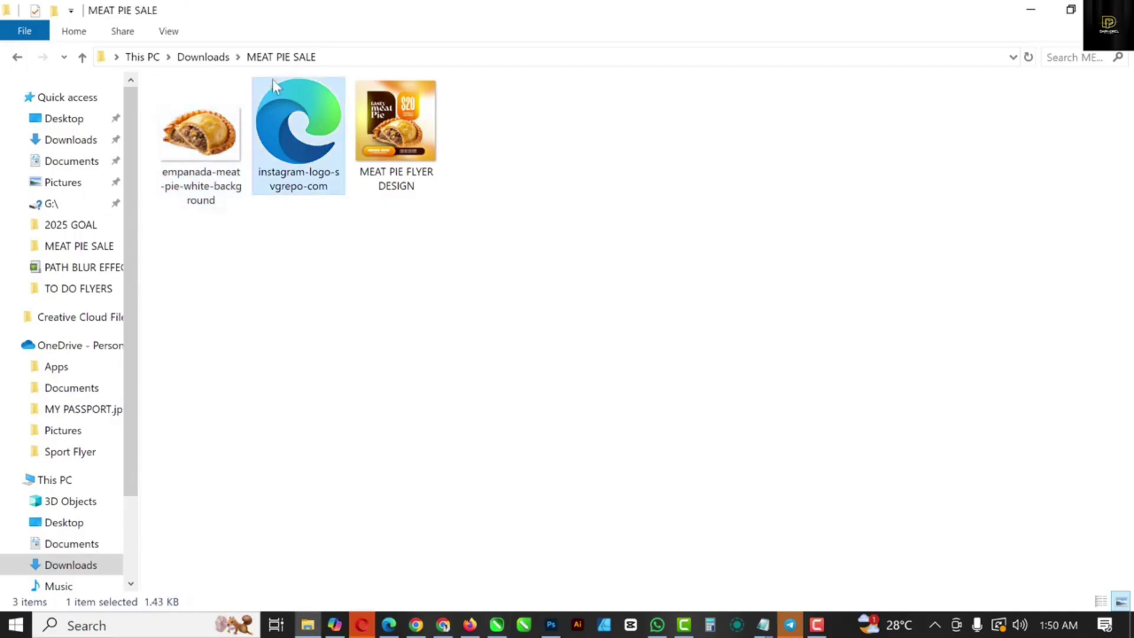
drag(272, 79, 431, 334)
scroll(431, 335, down, 3)
drag(552, 509, 414, 376)
Step: Flip the Instagram icon vertically, shrink it to about 0.135 inch, and place it before Cakes&flourhub
scroll(413, 376, up, 6)
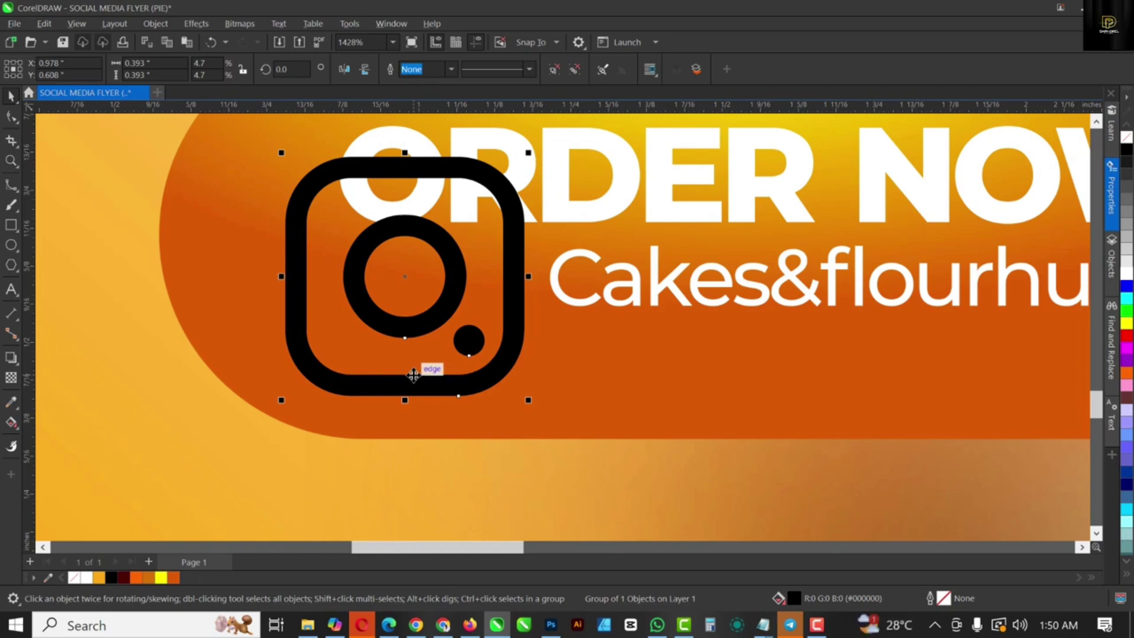
click(364, 69)
drag(286, 157, 444, 316)
drag(484, 362, 501, 283)
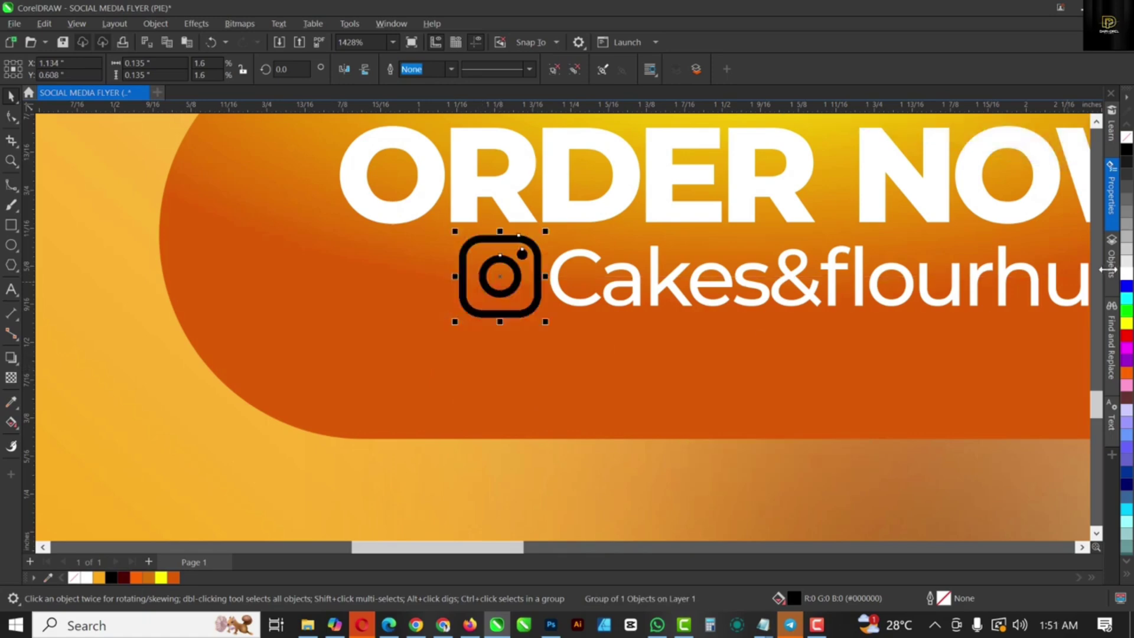
scroll(582, 373, down, 6)
click(599, 331)
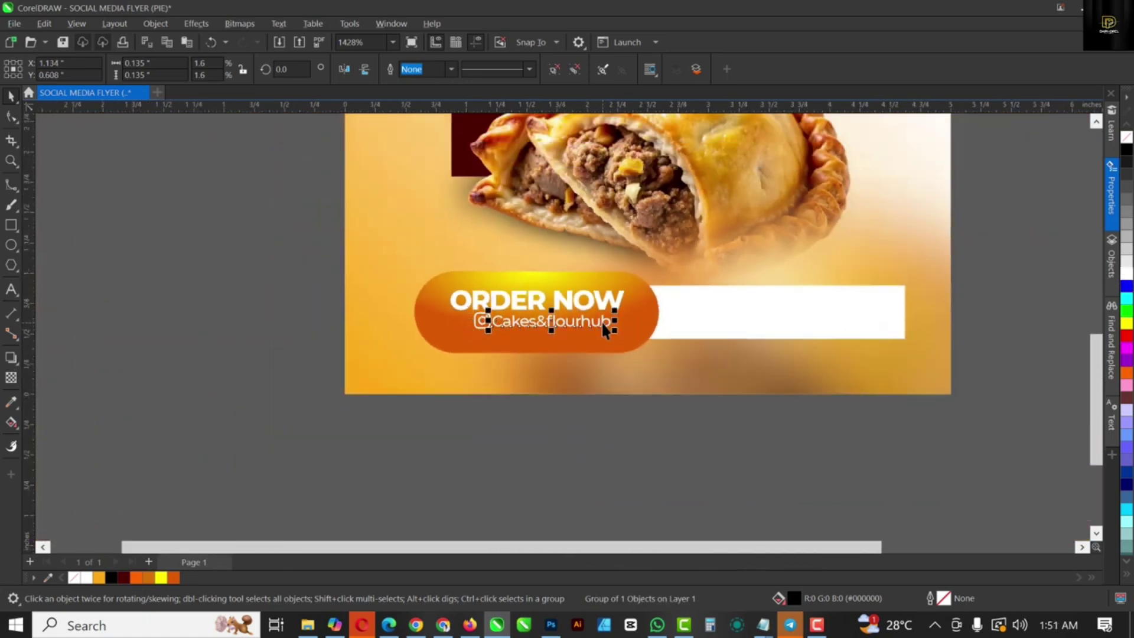
drag(365, 433, 619, 296)
Step: Round the corners of the white bar beside the ORDER NOW pill
click(749, 314)
scroll(583, 335, down, 3)
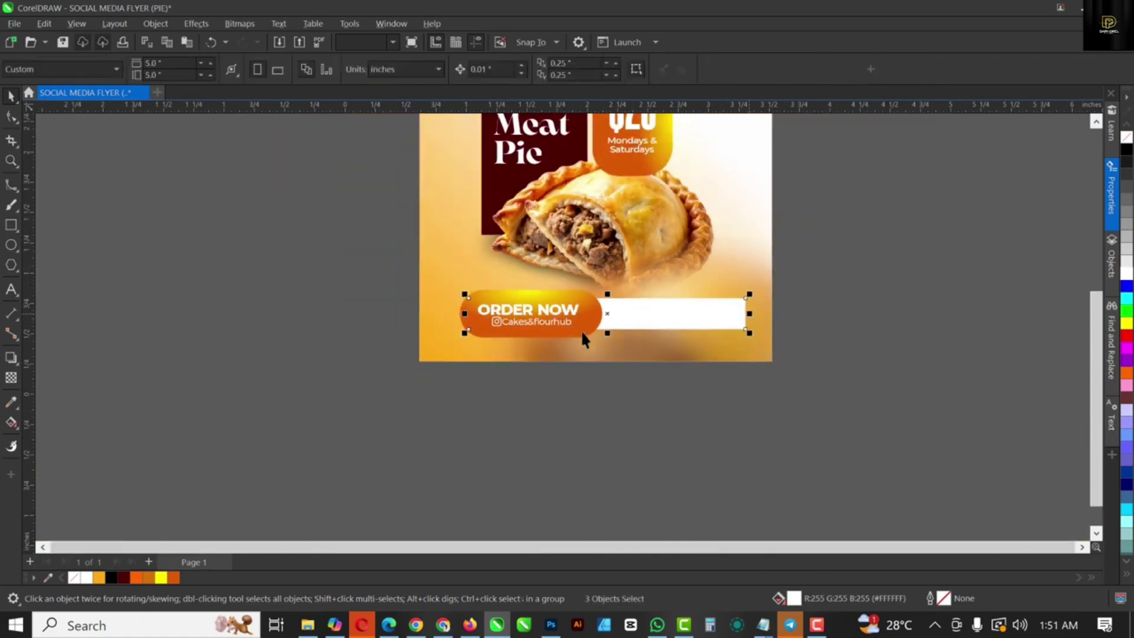
scroll(615, 309, up, 2)
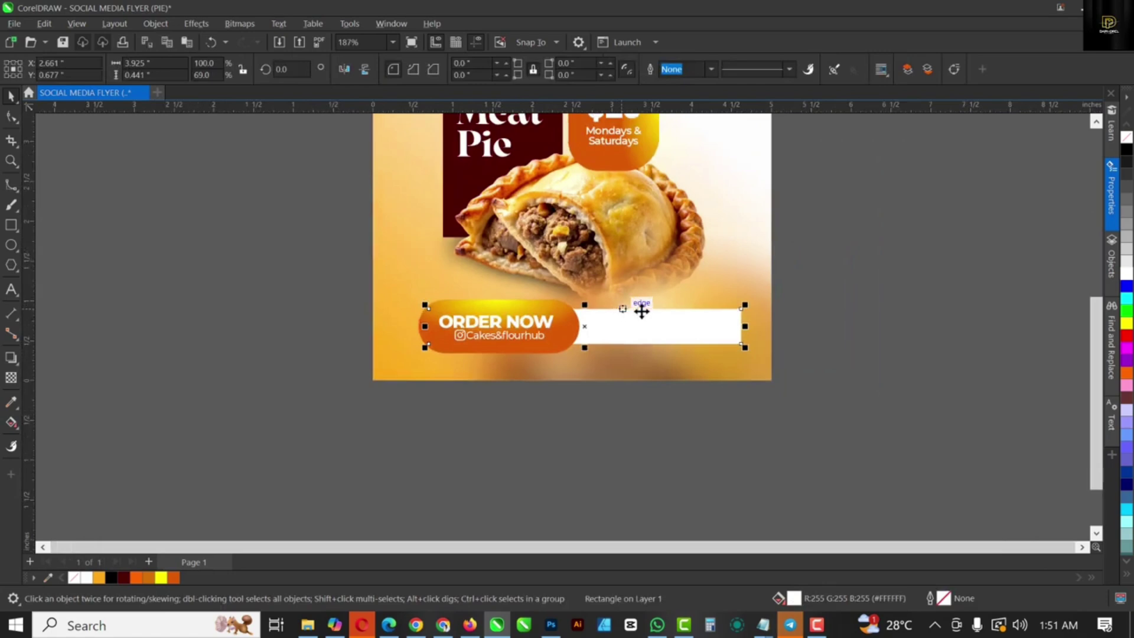
key(F10)
drag(743, 347, 731, 348)
click(612, 423)
key(space)
scroll(614, 402, down, 2)
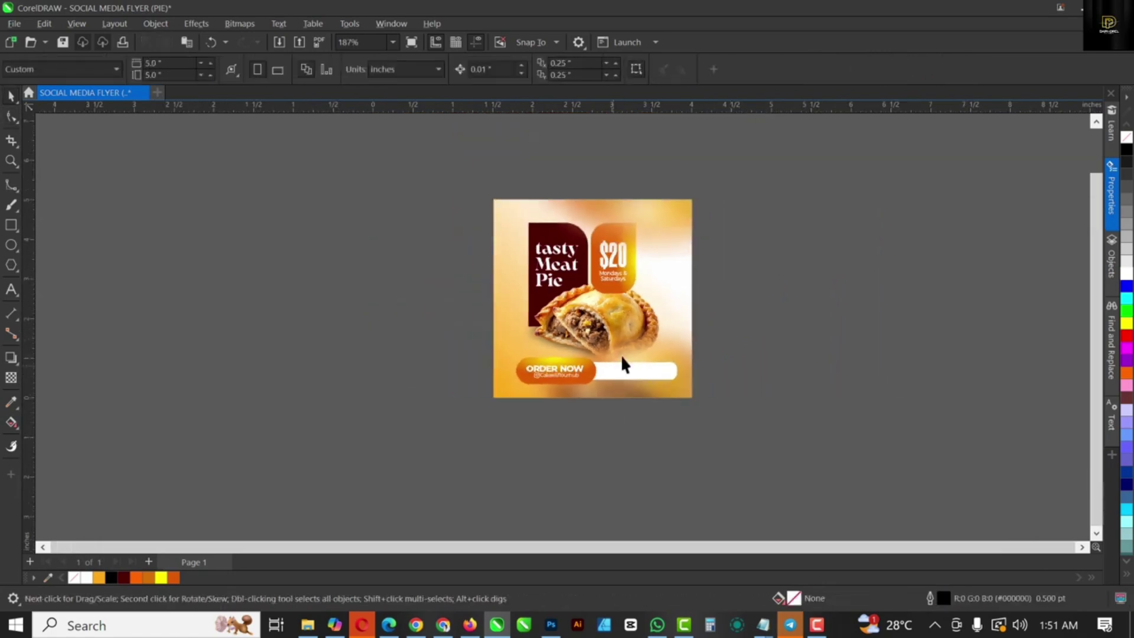
scroll(621, 355, up, 3)
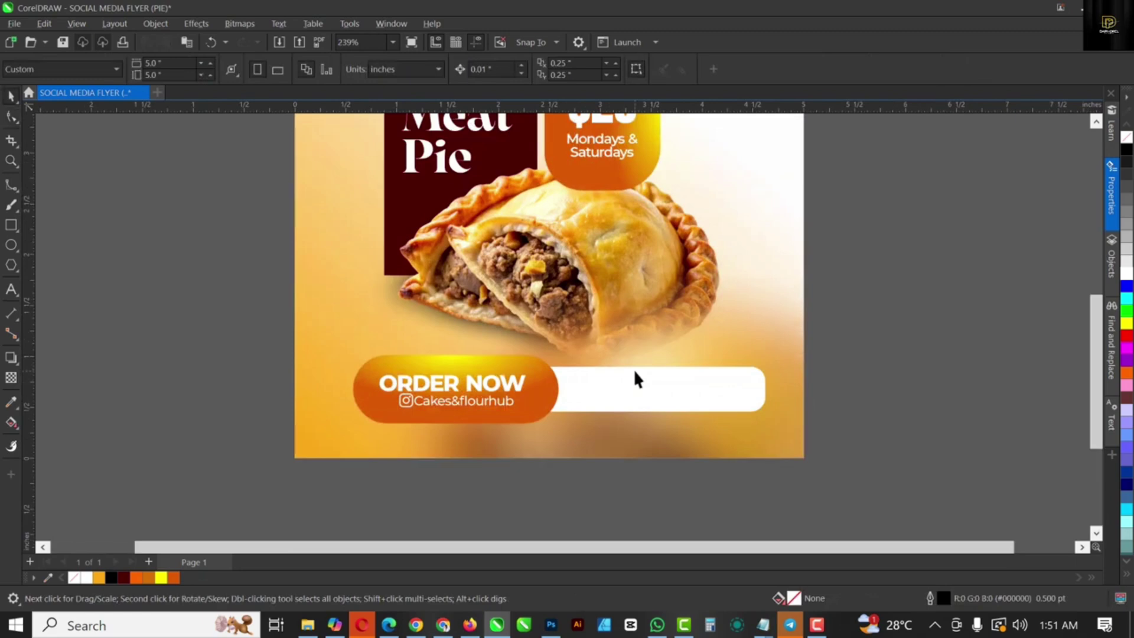
Step: Fill the bar with the dark maroon sampled from the Meat Pie panel
click(10, 403)
click(403, 208)
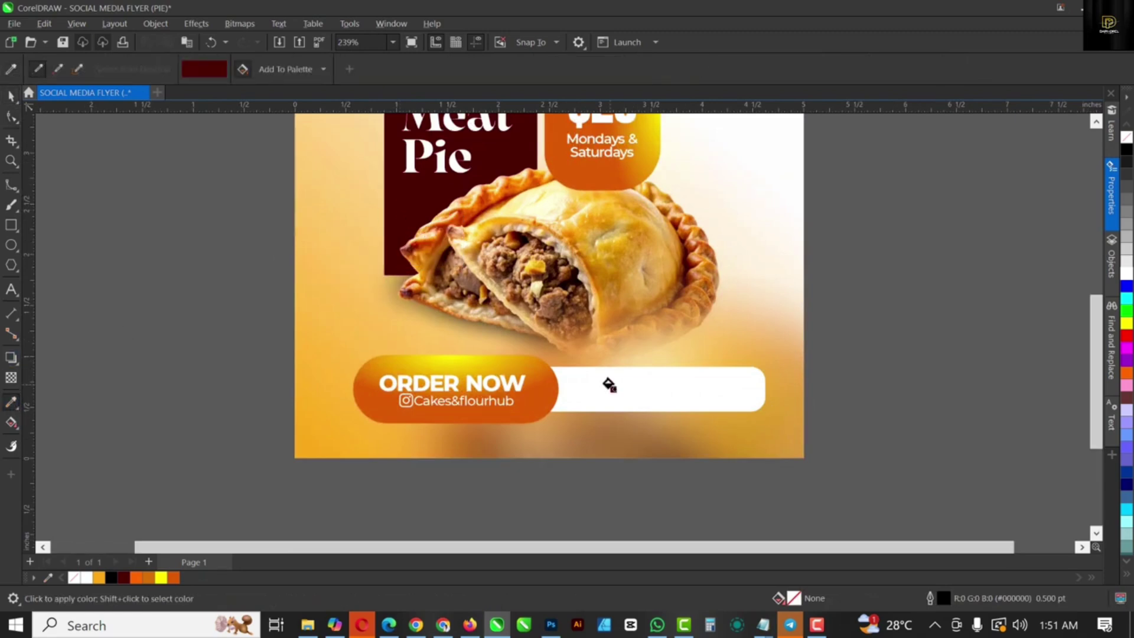
click(608, 385)
scroll(609, 385, down, 3)
scroll(618, 385, up, 4)
key(space)
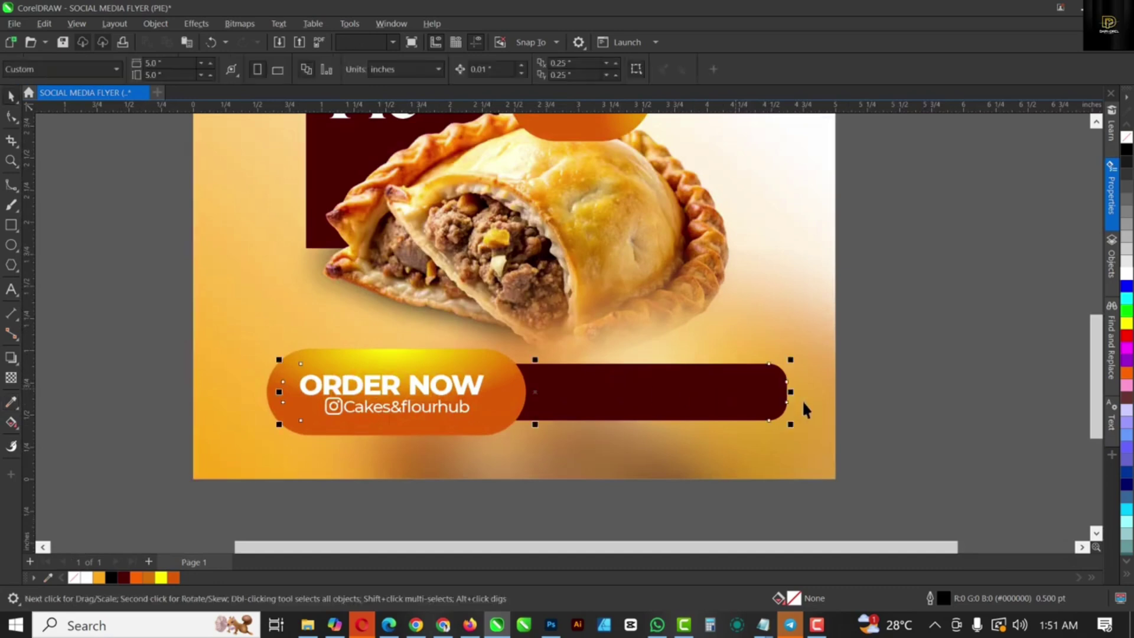
Step: Place a copy of the ORDER NOW text on the maroon bar
click(679, 400)
scroll(624, 403, up, 1)
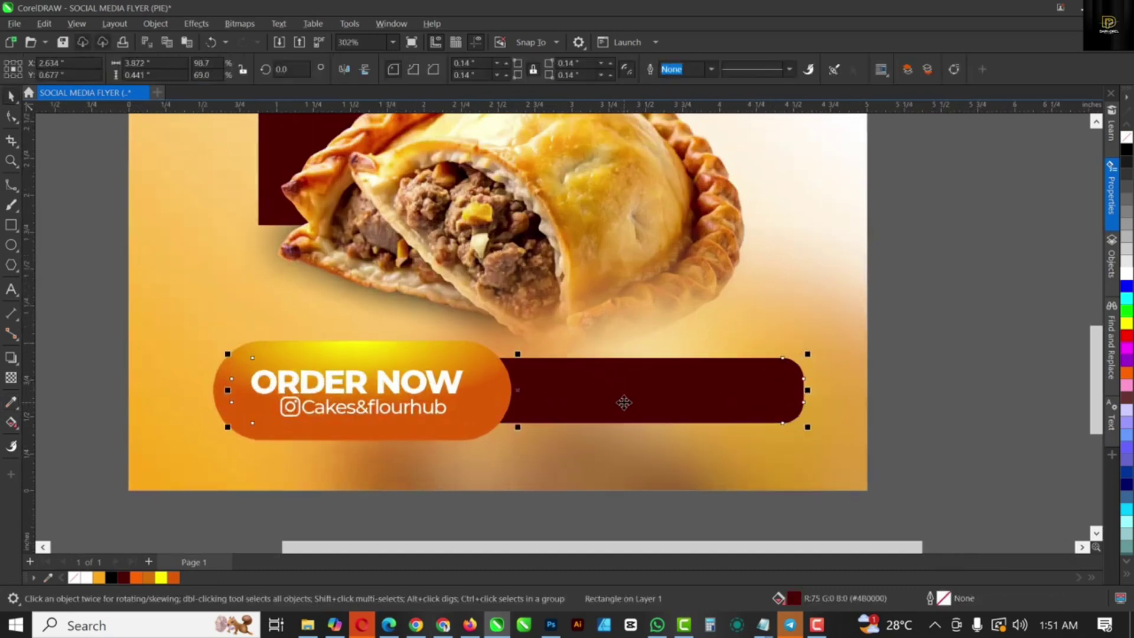
click(385, 393)
drag(385, 393, 633, 400)
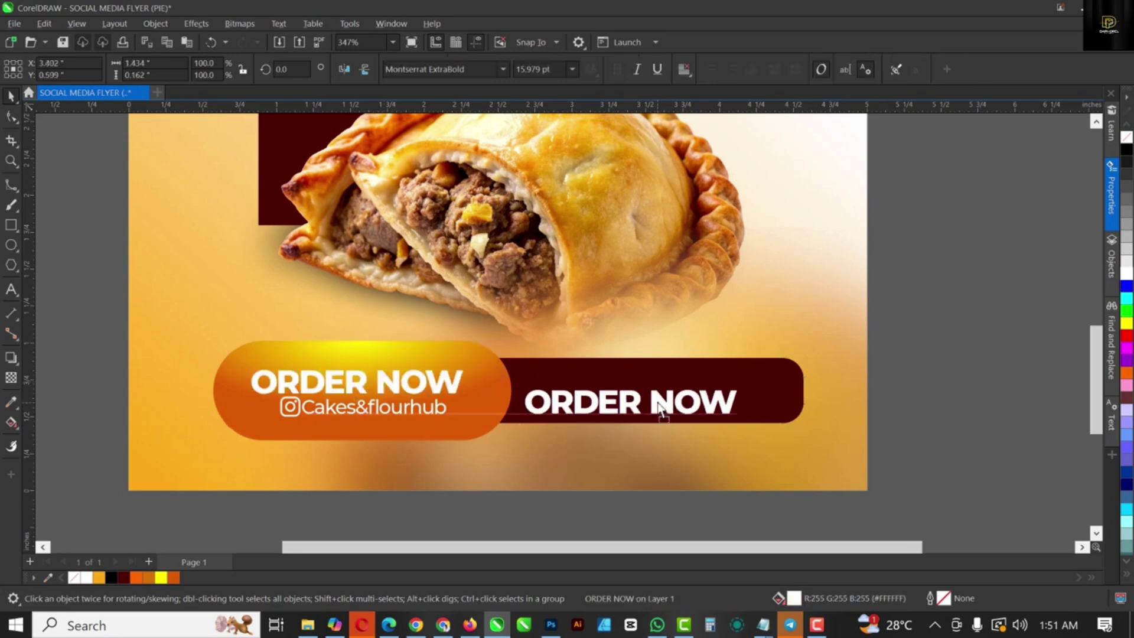
Step: Shrink the ORDER NOW copy and retype it as the contact phone number, spaced in groups
drag(740, 418, 618, 401)
double_click(617, 402)
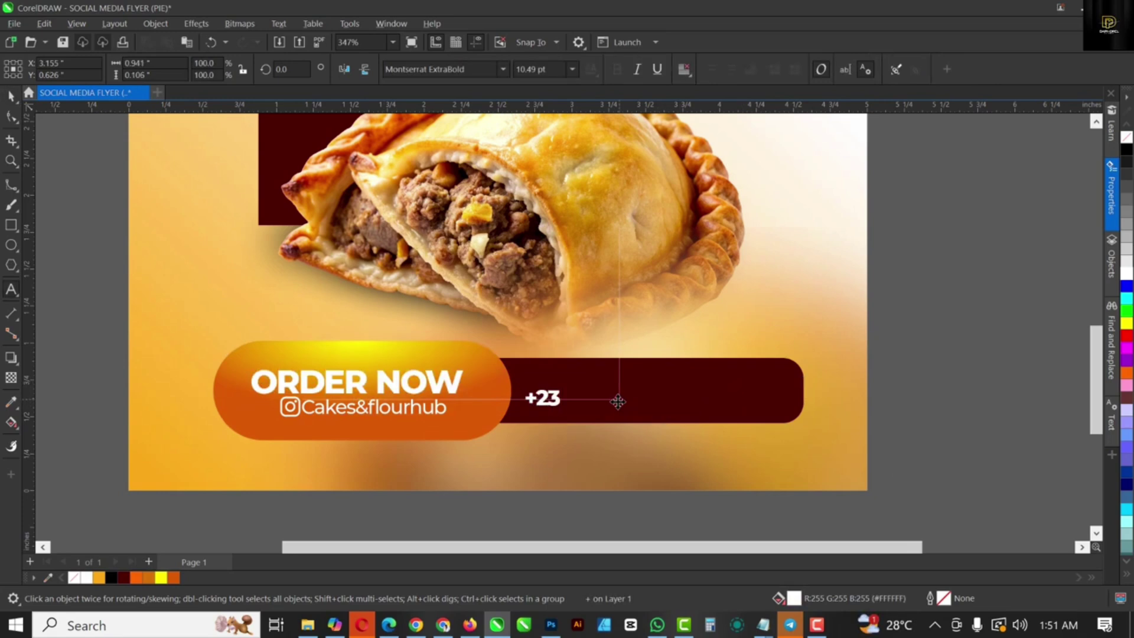
click(610, 399)
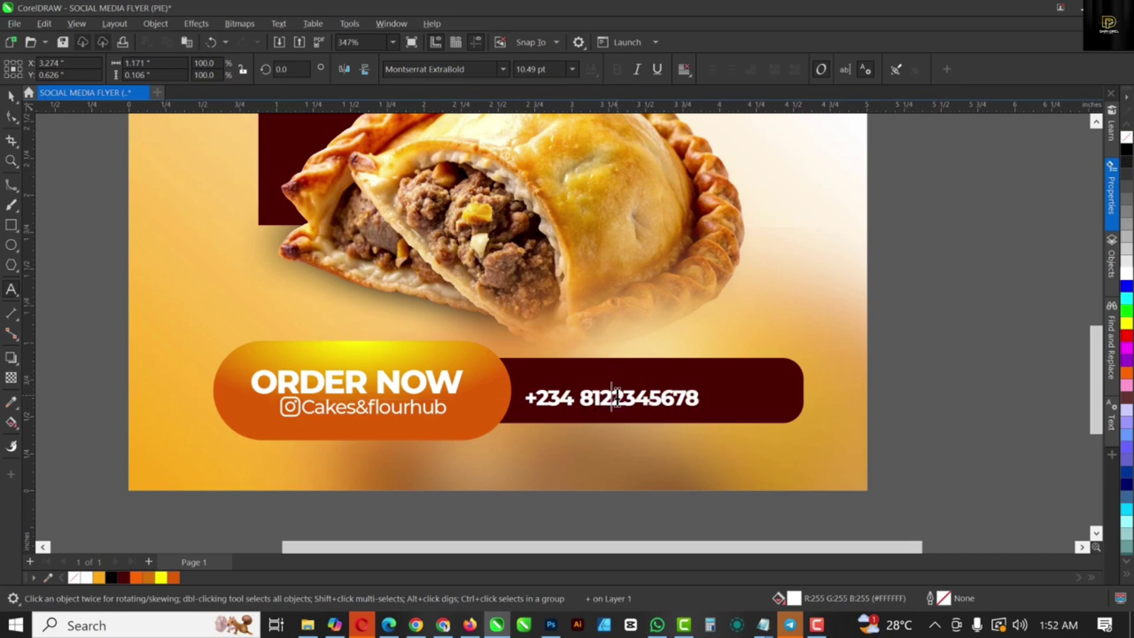
click(654, 399)
mouse_move(716, 386)
mouse_down()
mouse_move(752, 380)
mouse_move(717, 402)
mouse_up()
Step: Add a small, widely letter-spaced CONTACT US ON line centred above the phone number
drag(442, 417, 683, 390)
double_click(675, 378)
text(CON)
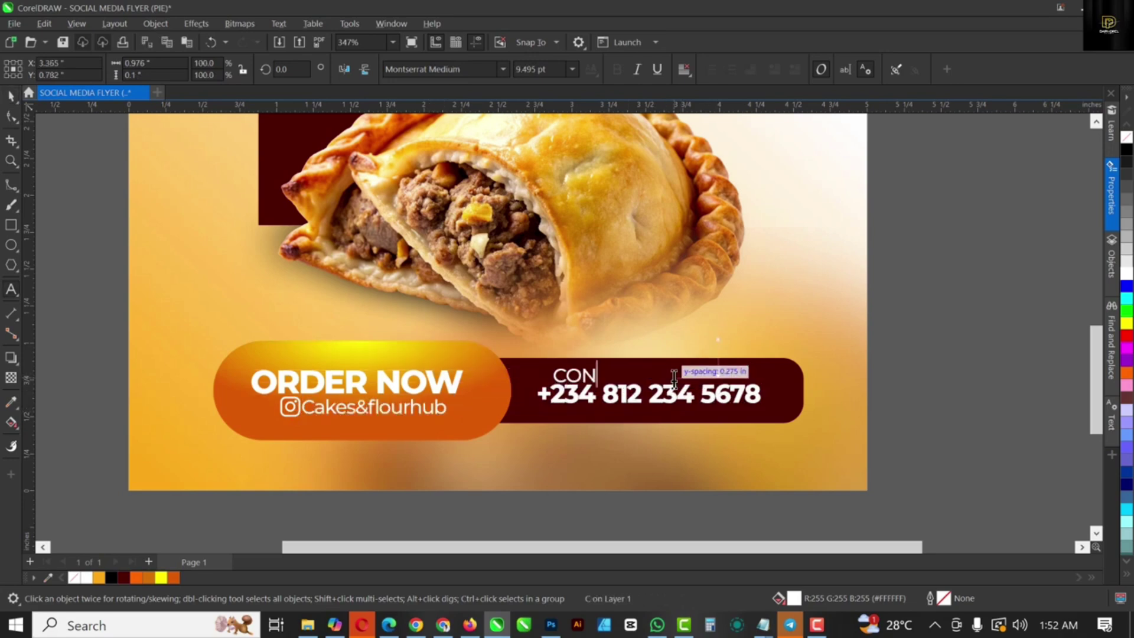
text(TACT US ON)
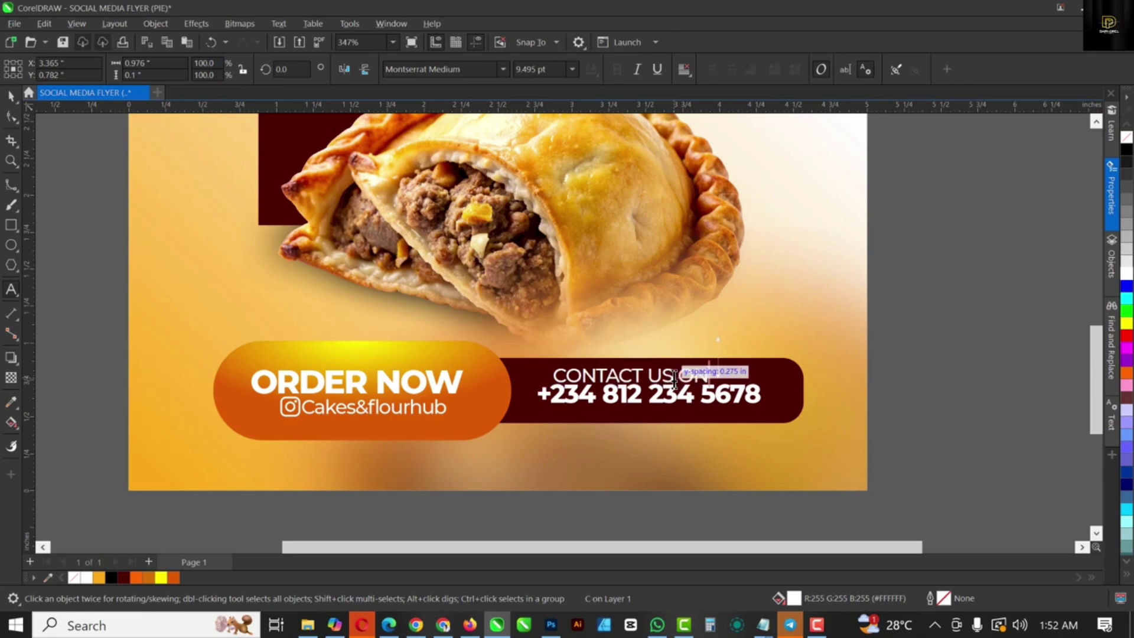
scroll(677, 377, up, 3)
drag(735, 402, 804, 397)
key(F10)
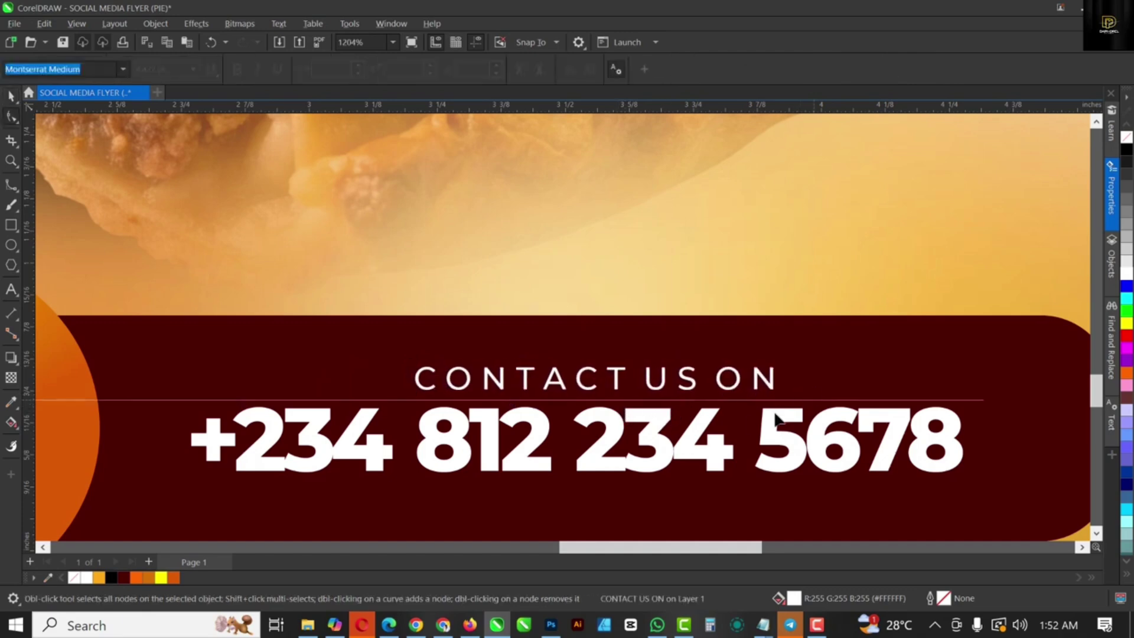
key(space)
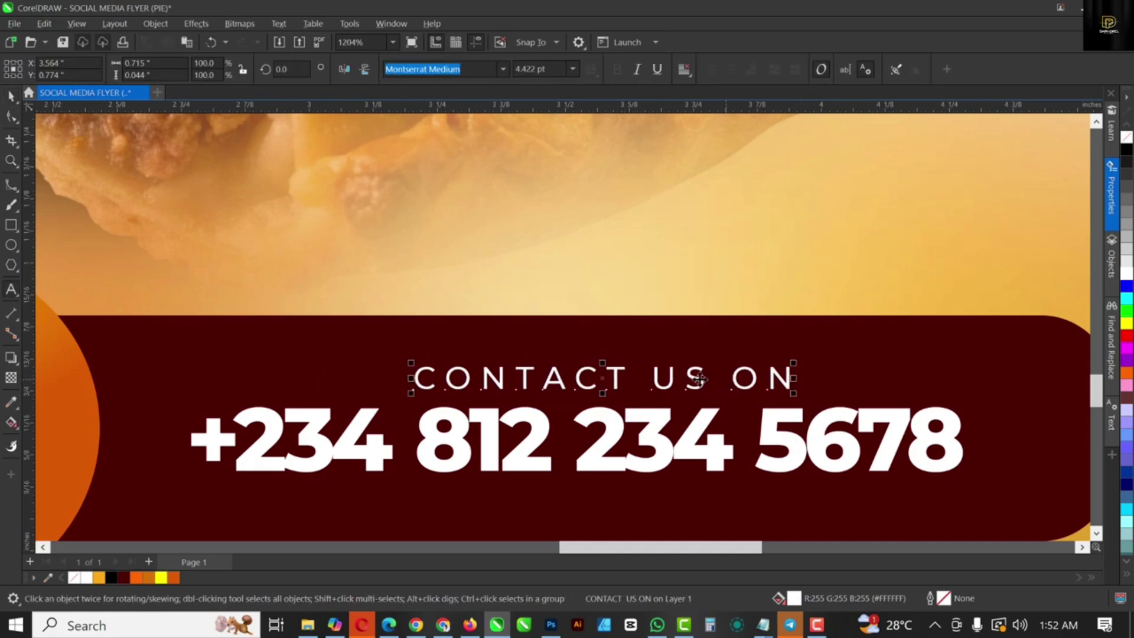
drag(697, 374, 635, 380)
scroll(636, 380, down, 4)
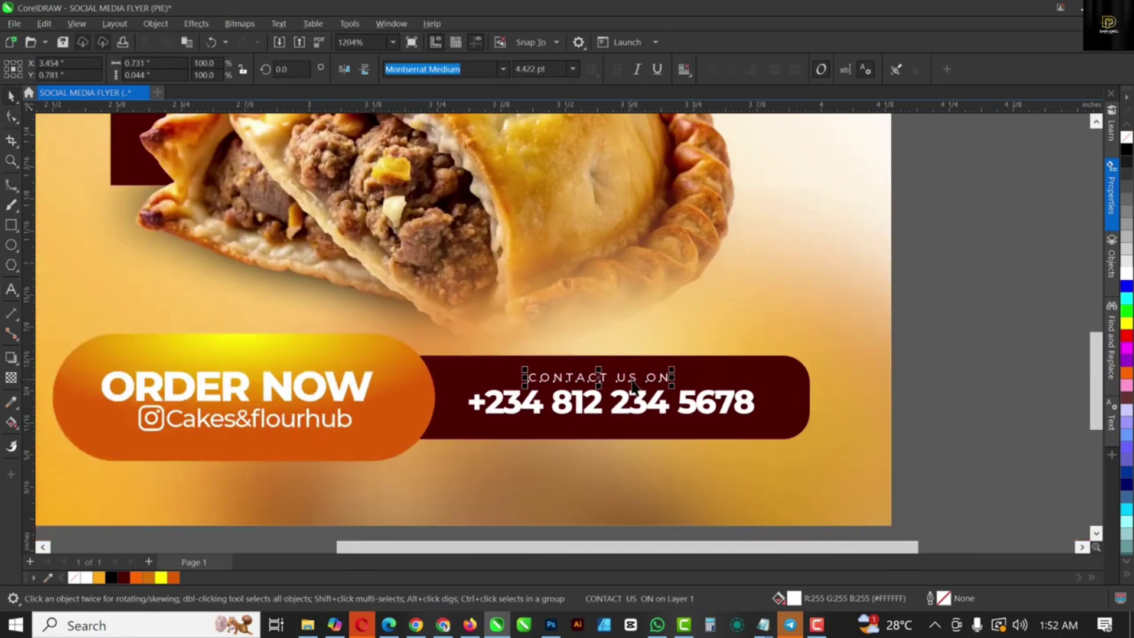
click(789, 397)
scroll(414, 384, up, 1)
Step: Move the lens ellipse over the Meat Pie panel's left side and make its glow white
scroll(414, 384, up, 1)
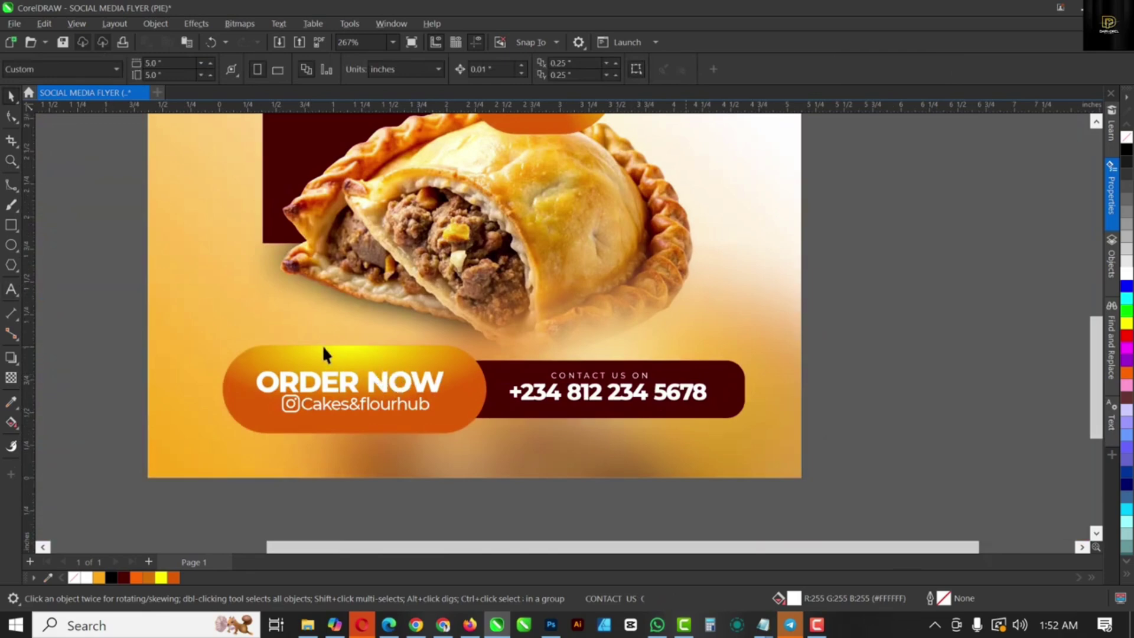
click(325, 343)
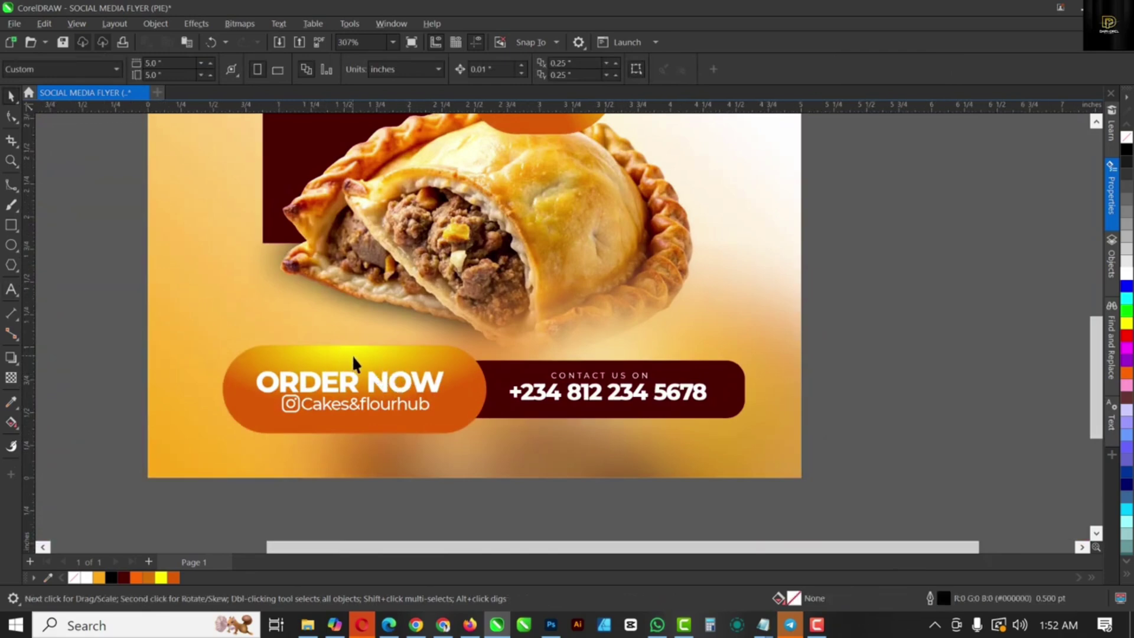
scroll(364, 361, down, 5)
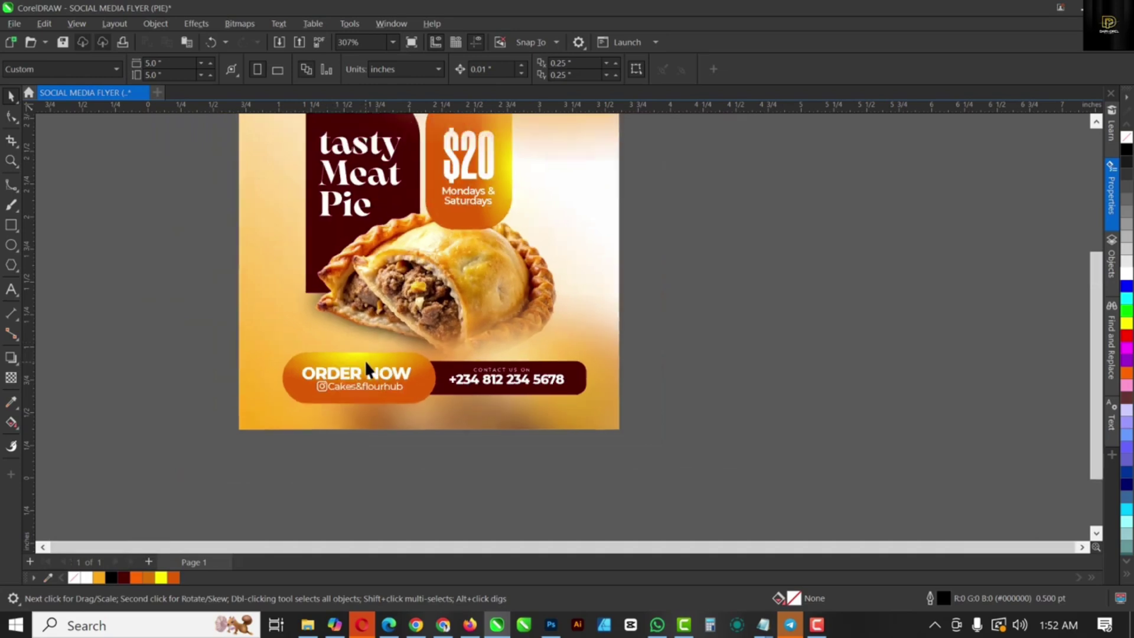
scroll(371, 349, up, 3)
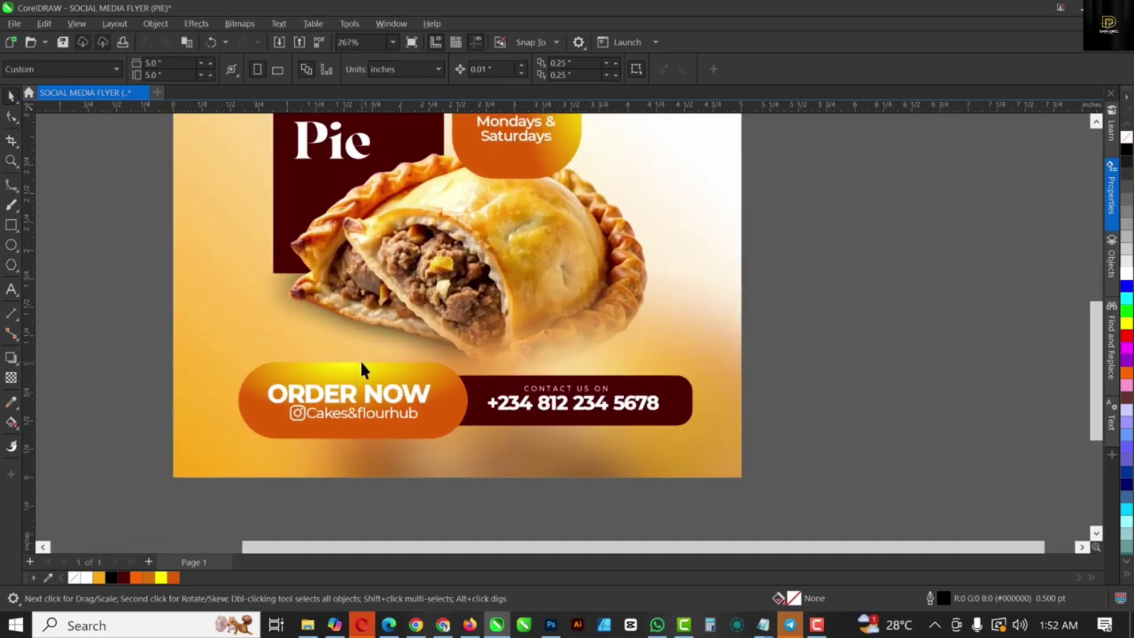
scroll(448, 381, down, 3)
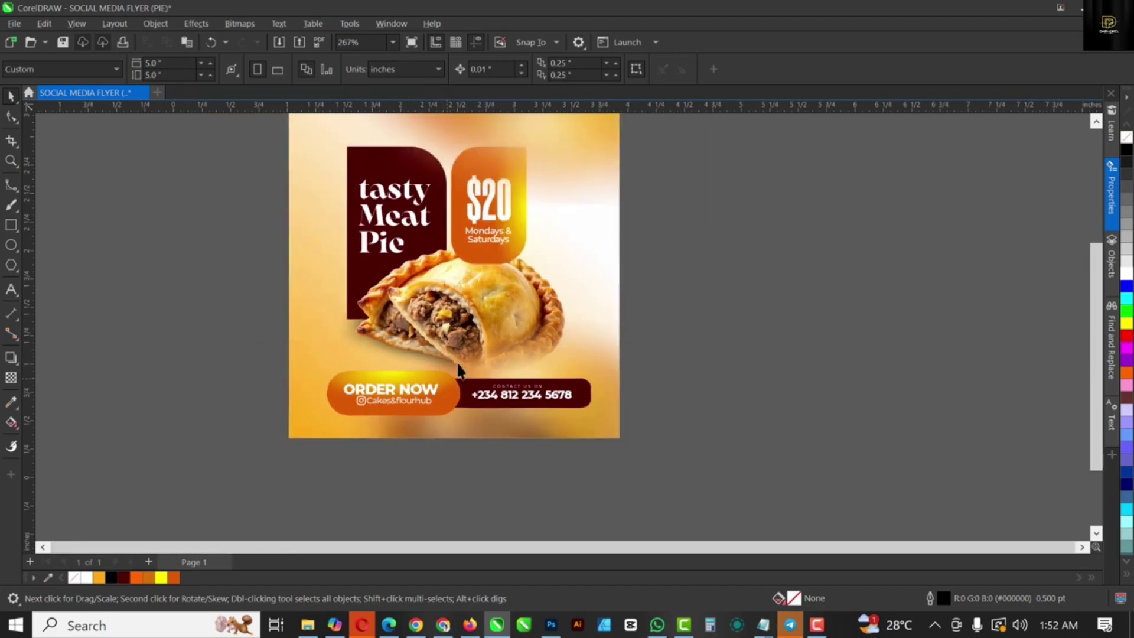
click(529, 218)
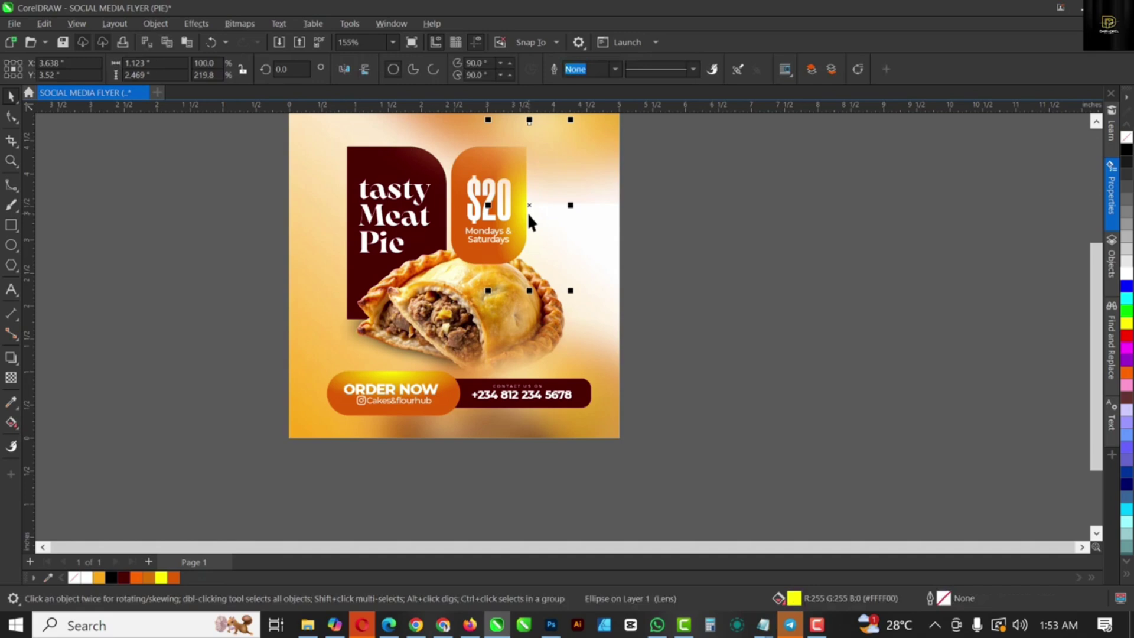
drag(526, 210, 336, 215)
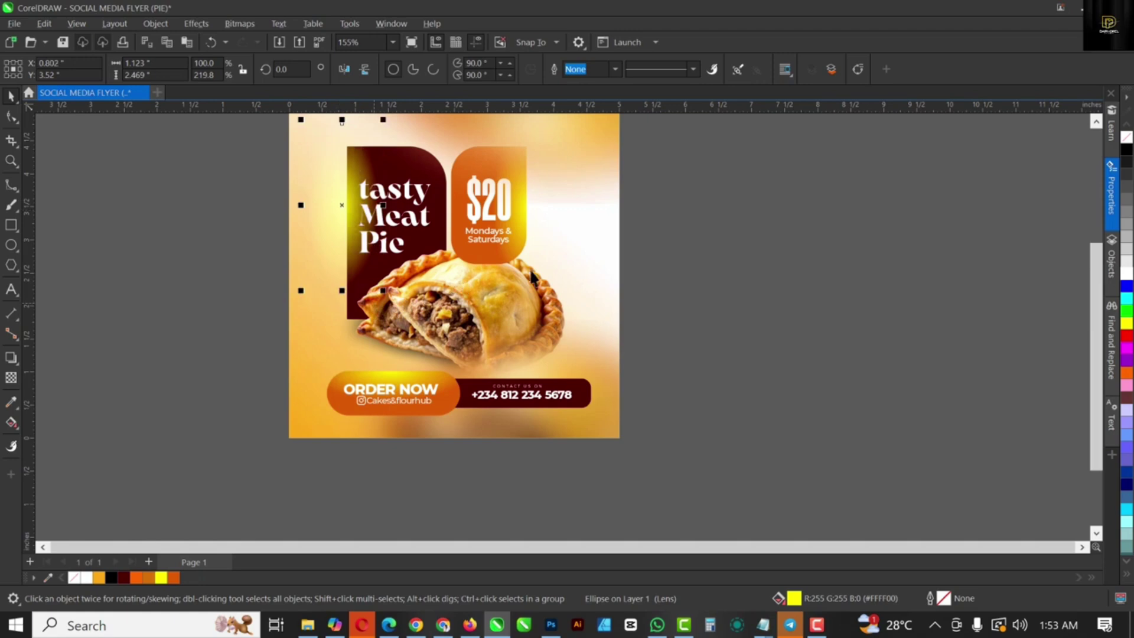
click(1128, 276)
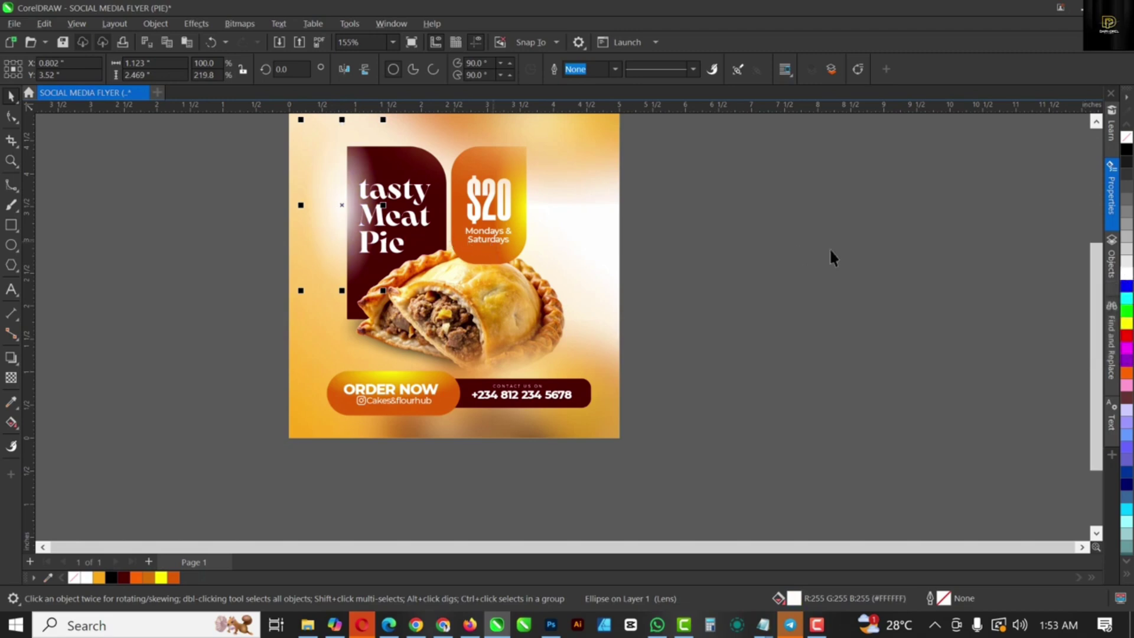
click(814, 253)
click(765, 275)
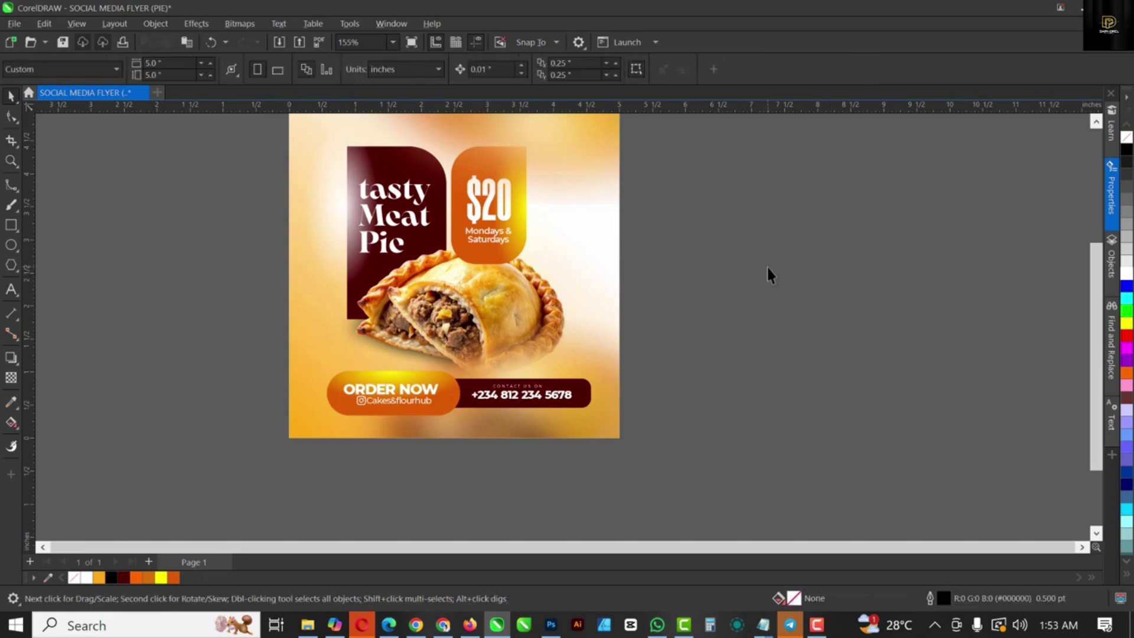
key(shift+F4)
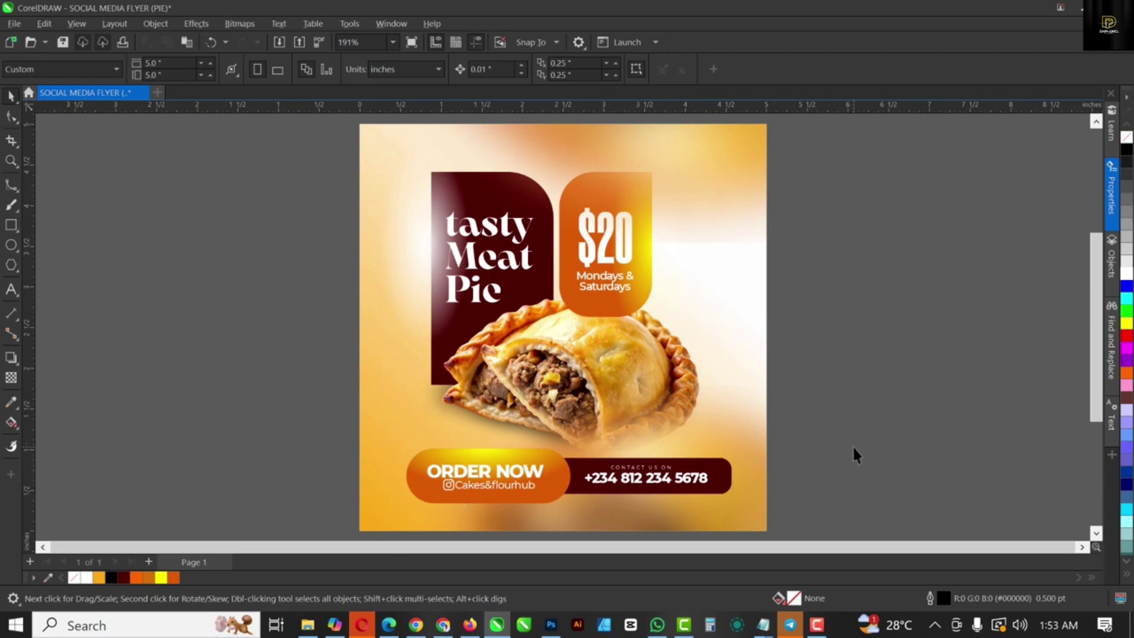
Step: Nudge the ORDER NOW and contact bar down and draw a 5.0 × 0.855 in rectangle behind it
drag(486, 514, 370, 530)
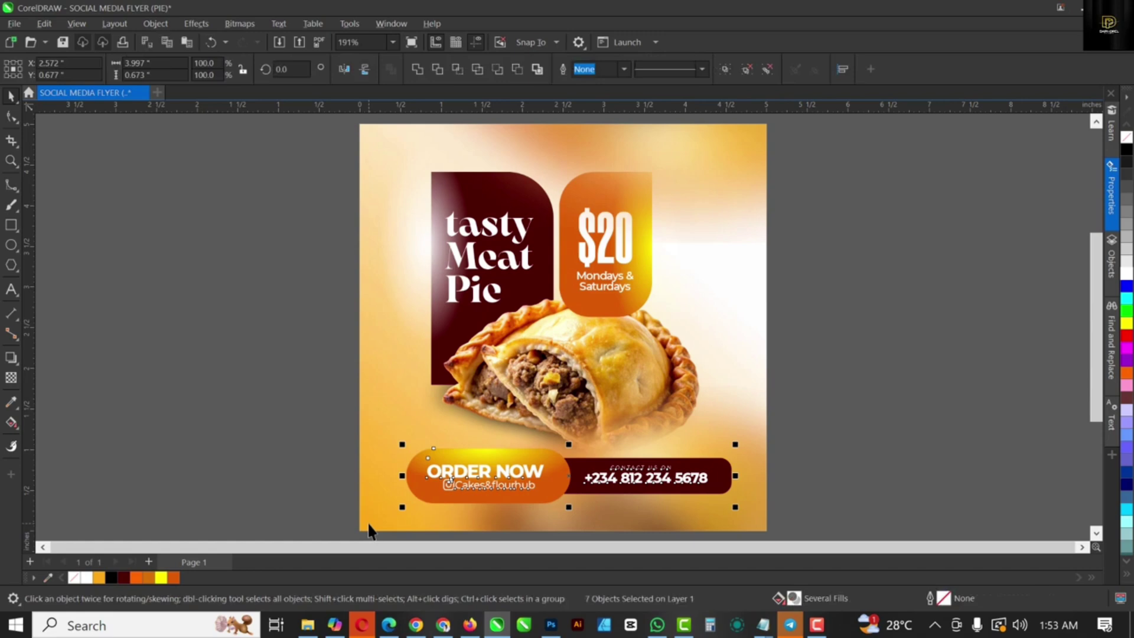
key(Down)
key(Down)
key(Down)
key(Down)
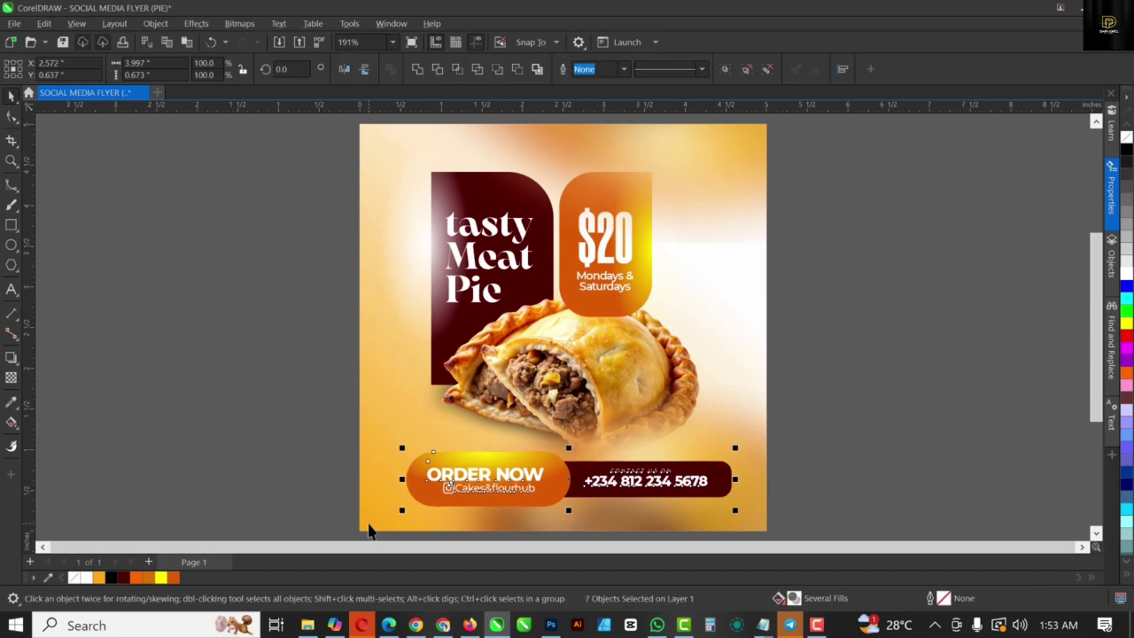
click(11, 227)
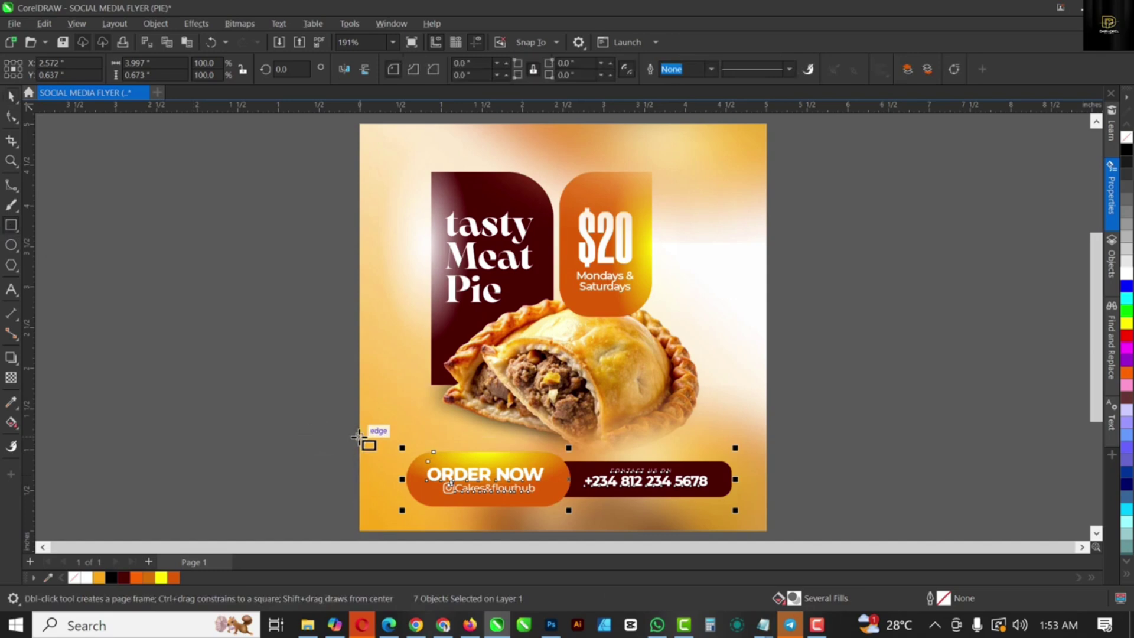
mouse_move(359, 437)
mouse_down()
mouse_move(666, 522)
mouse_move(742, 522)
mouse_move(755, 507)
mouse_move(764, 518)
mouse_up()
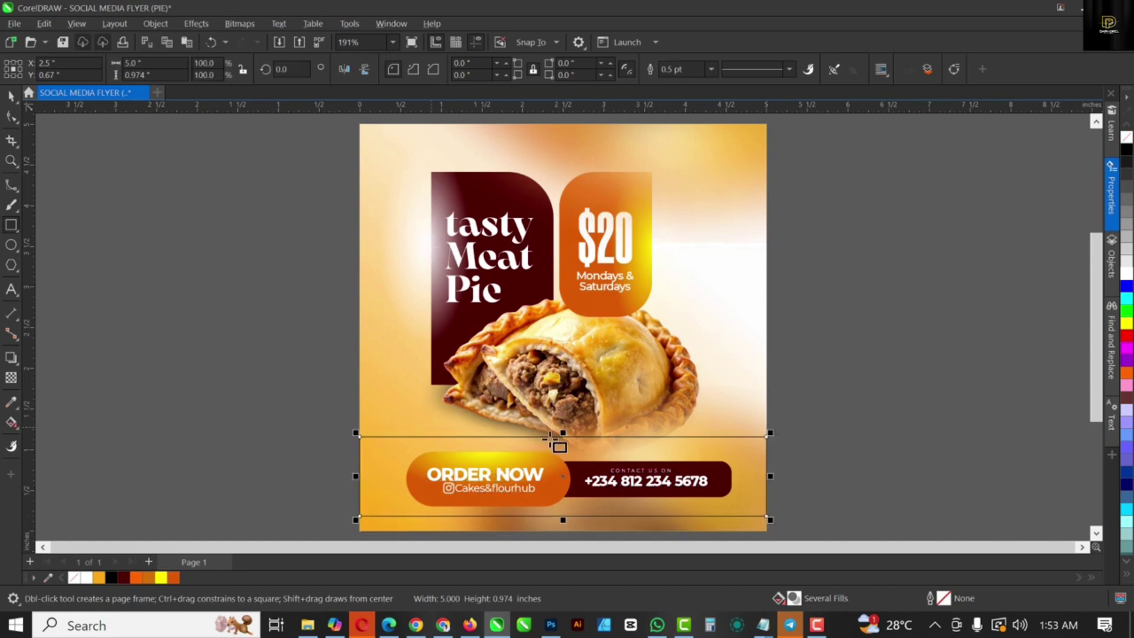
drag(563, 433, 565, 443)
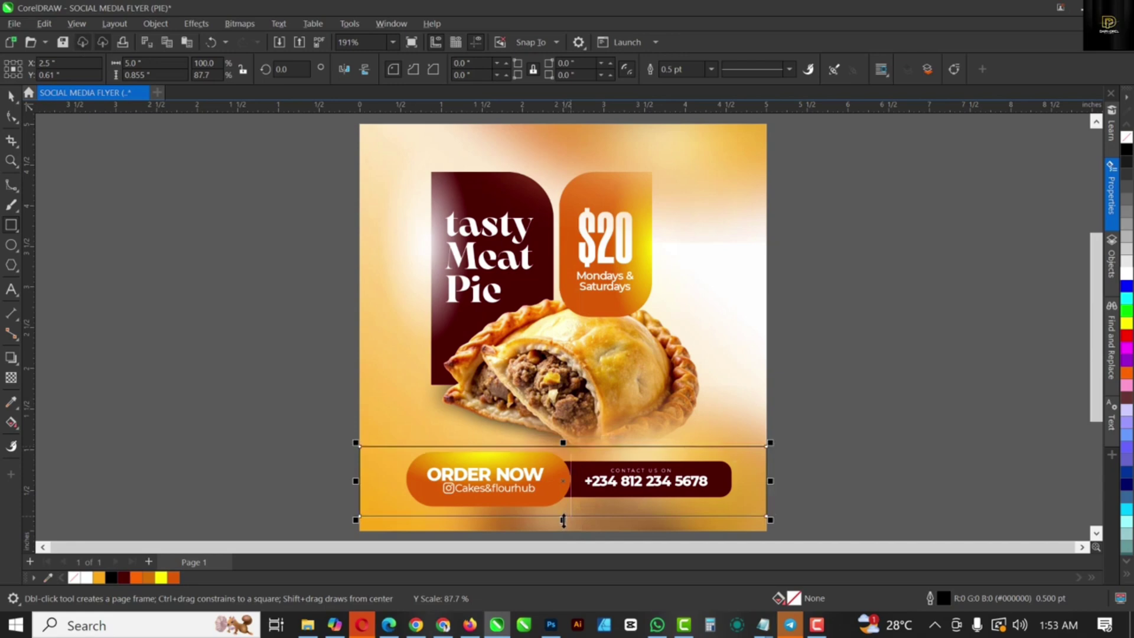
drag(563, 520, 564, 520)
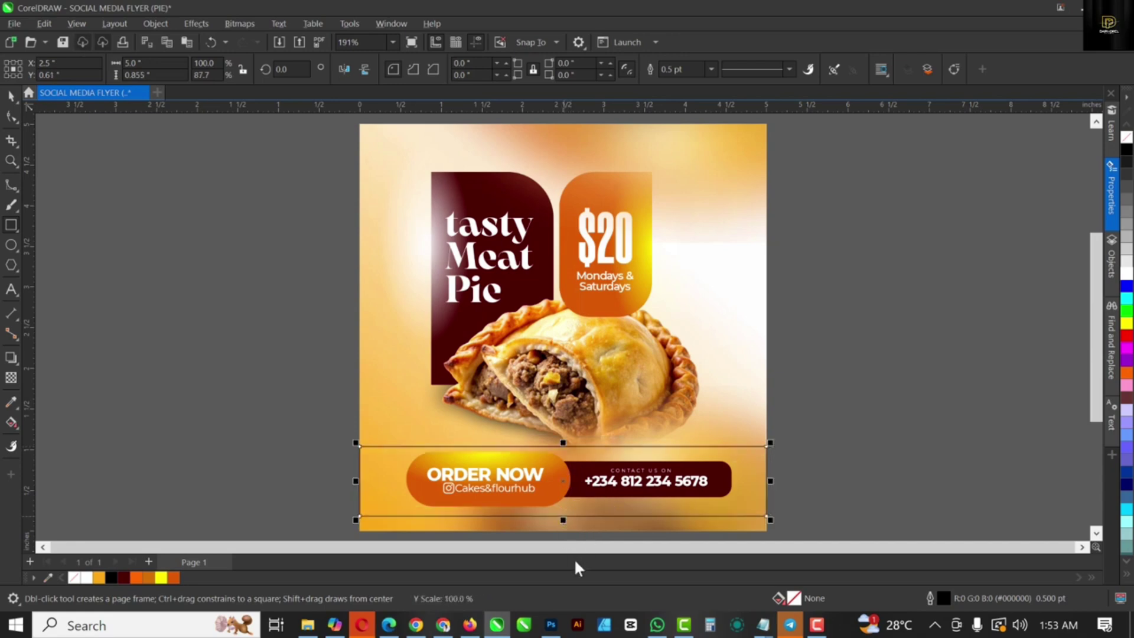
Step: Fill the bottom rectangle white, remove its outline, and fade it transparent toward the right
click(1127, 275)
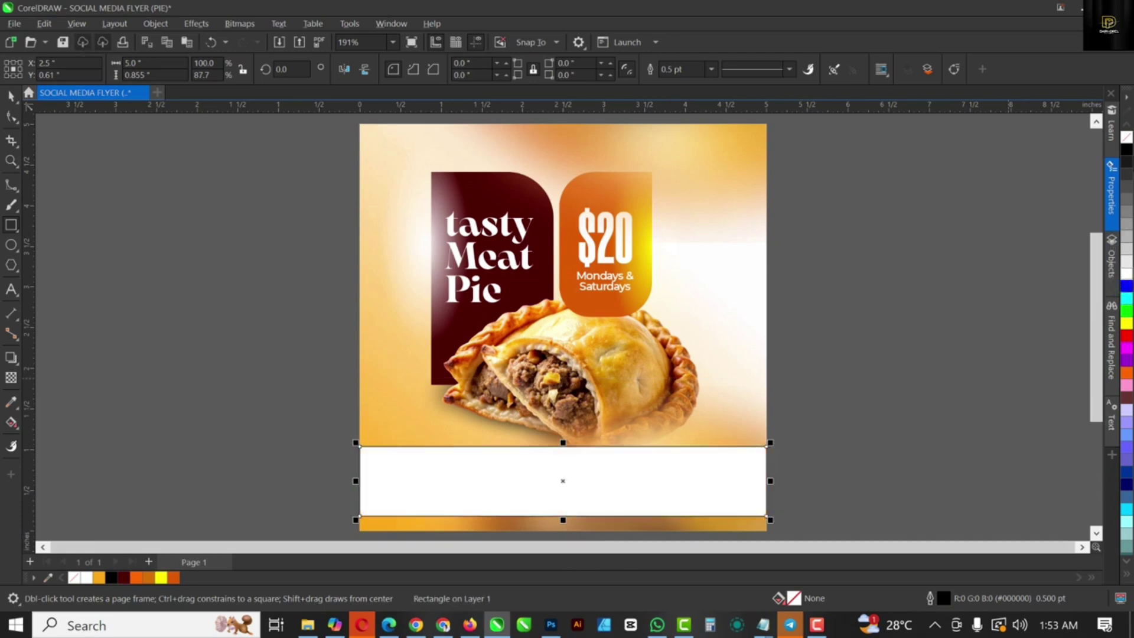
click(1127, 142)
right_click(1128, 142)
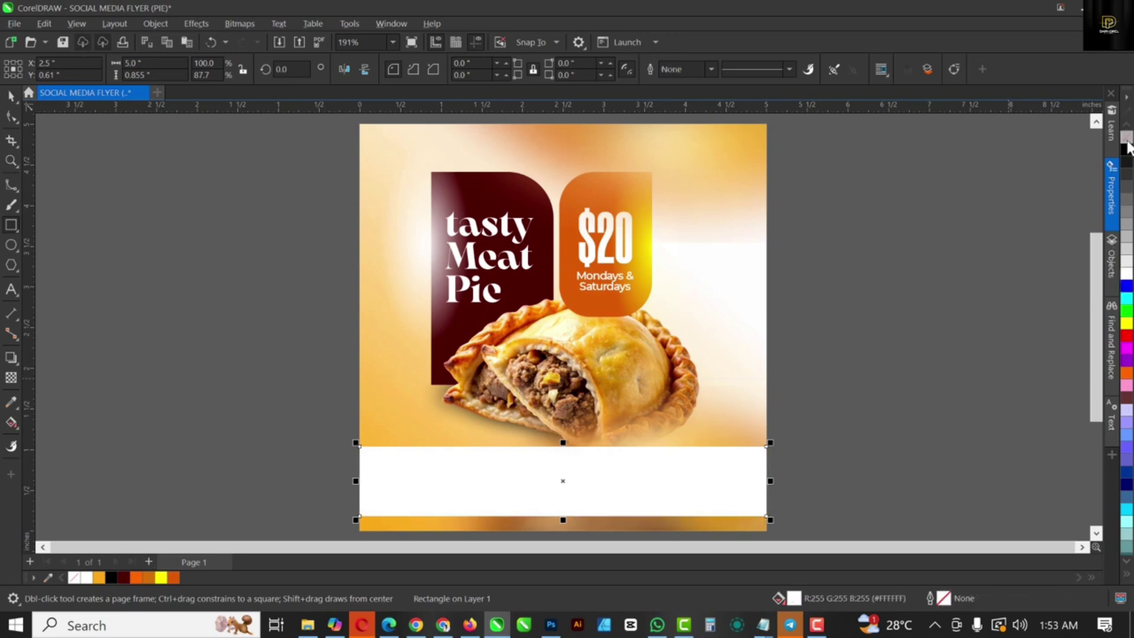
click(11, 381)
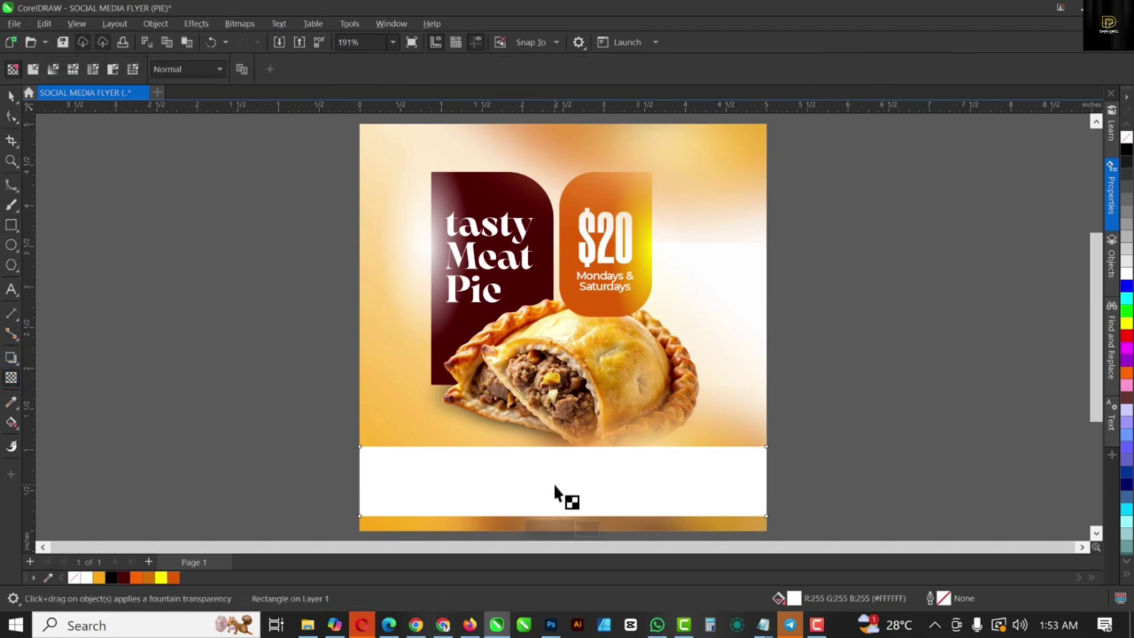
drag(554, 483, 750, 491)
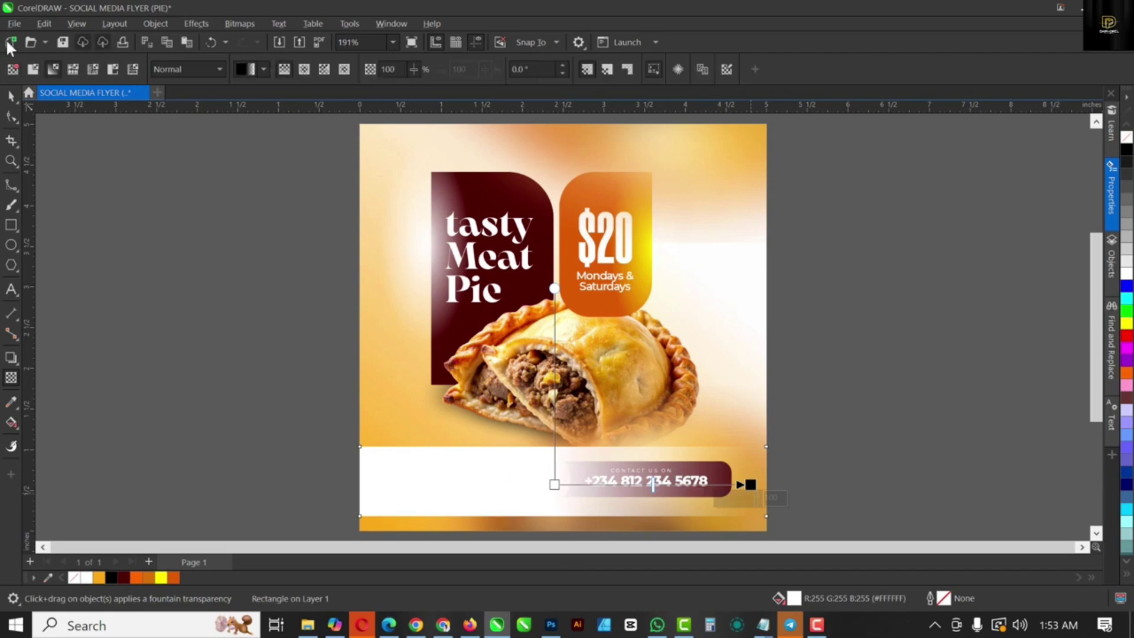
click(10, 101)
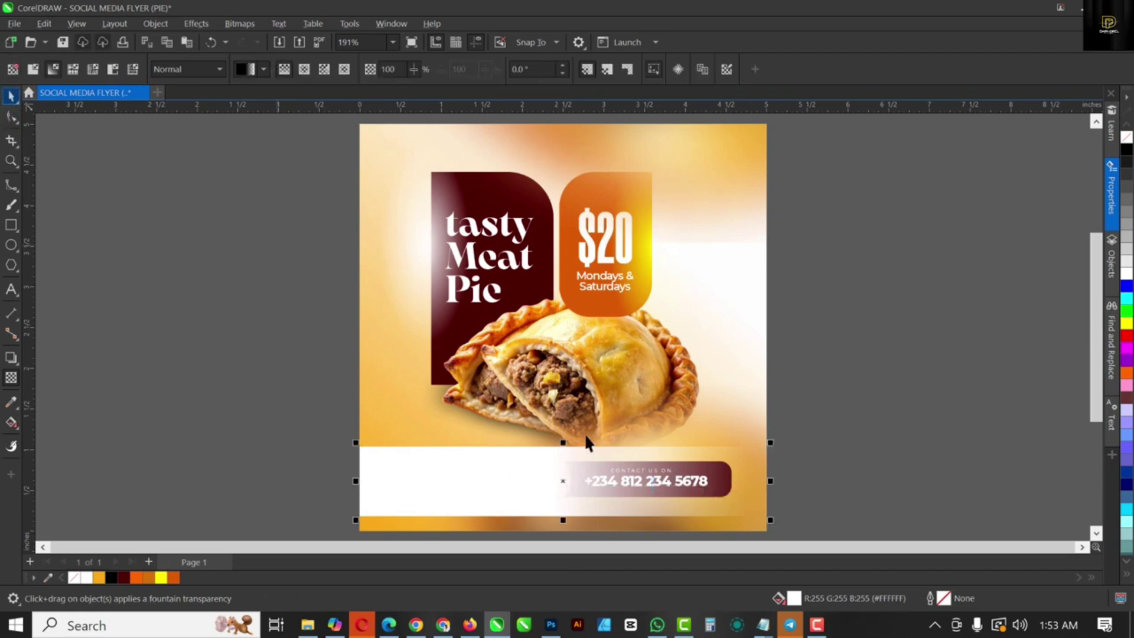
click(590, 470)
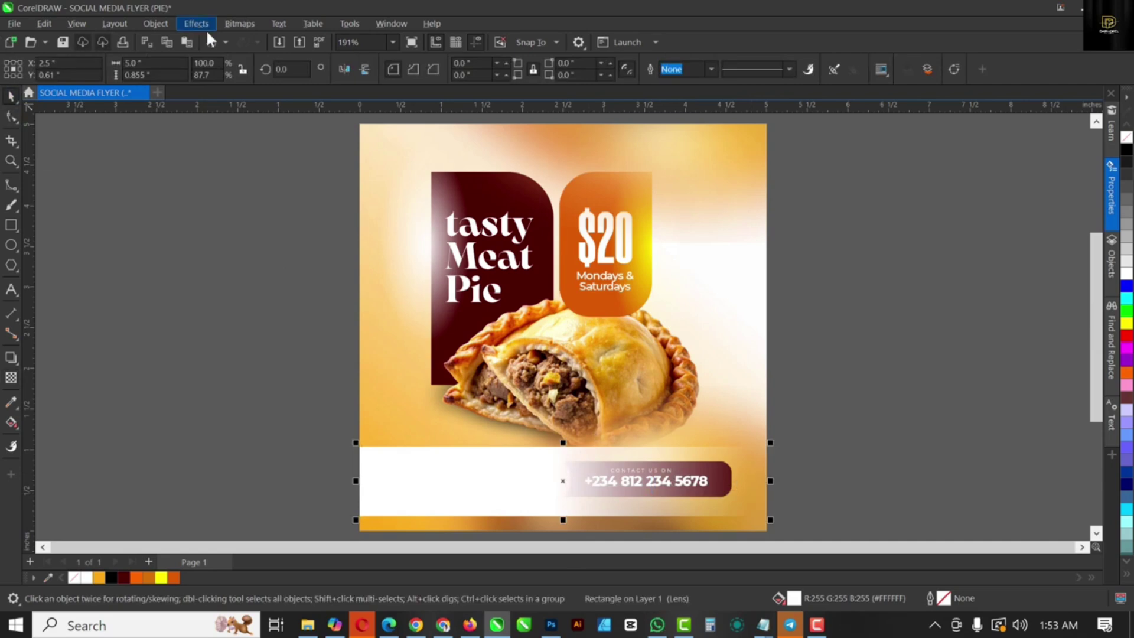
Step: Convert the white band rectangle into a 300 dpi bitmap
click(239, 26)
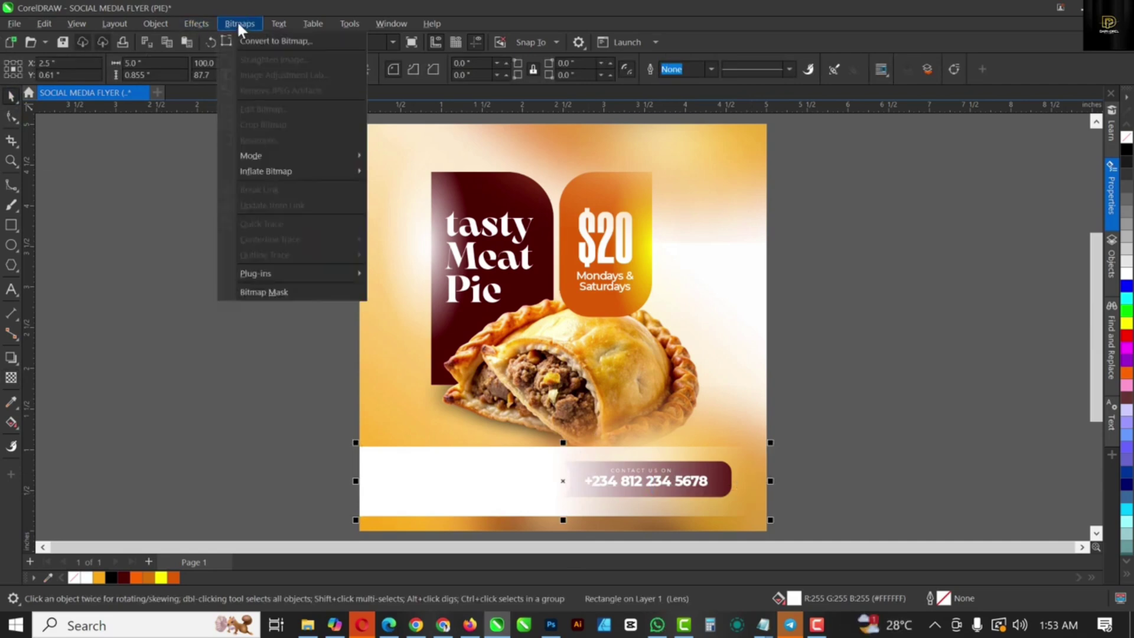
click(279, 42)
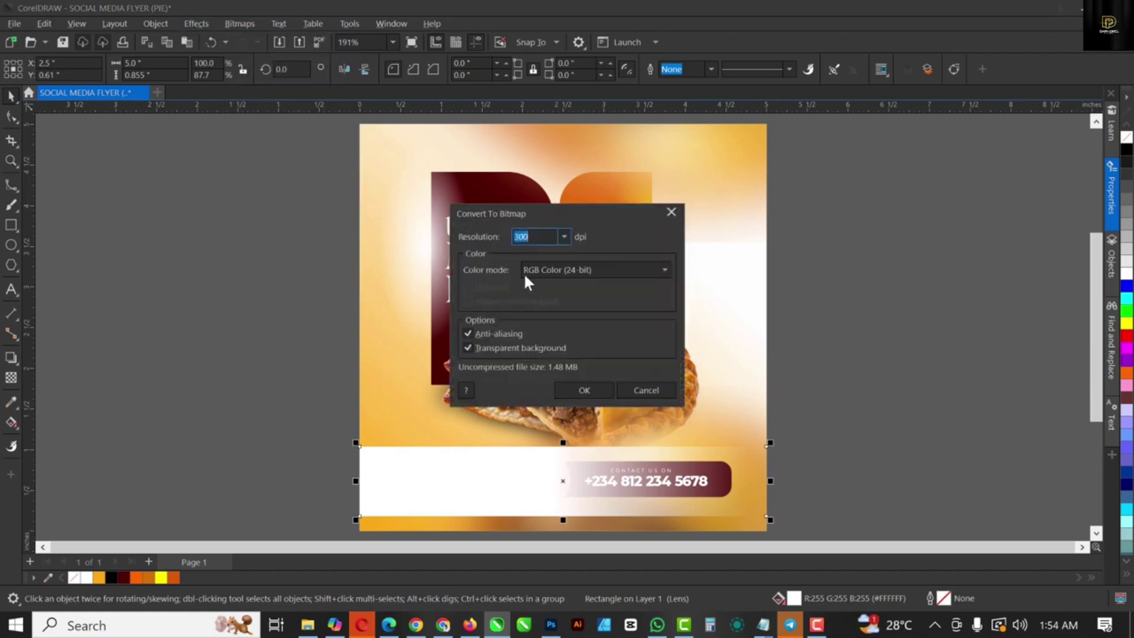
click(586, 391)
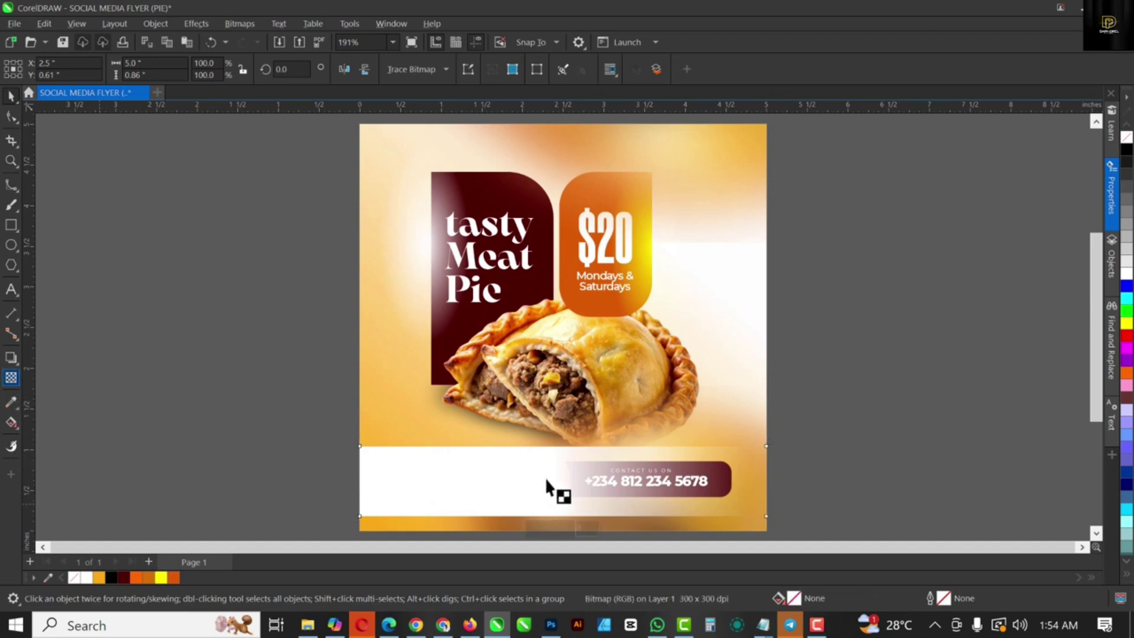
Step: Fade the band bitmap leftward with transparency, then convert it to a bitmap again
drag(563, 478, 375, 480)
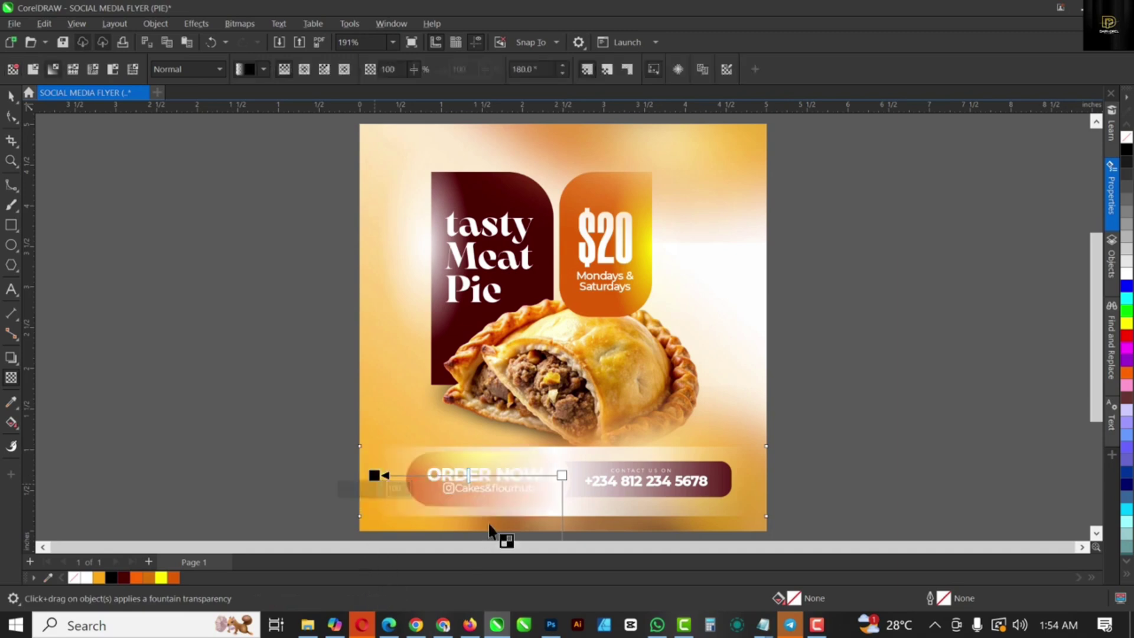
key(space)
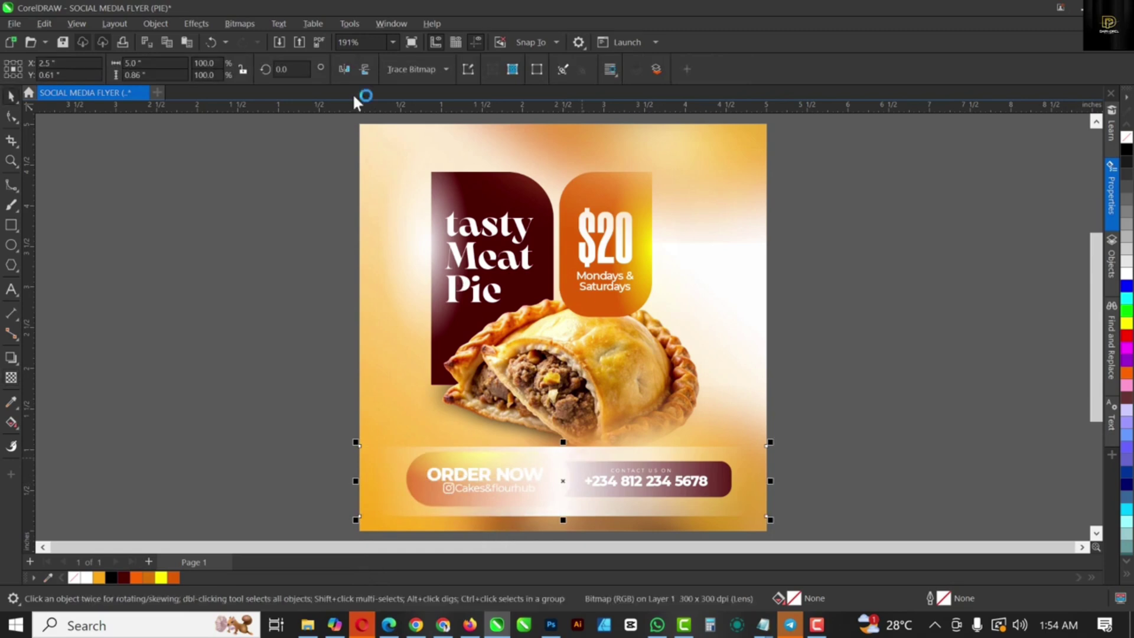
click(247, 23)
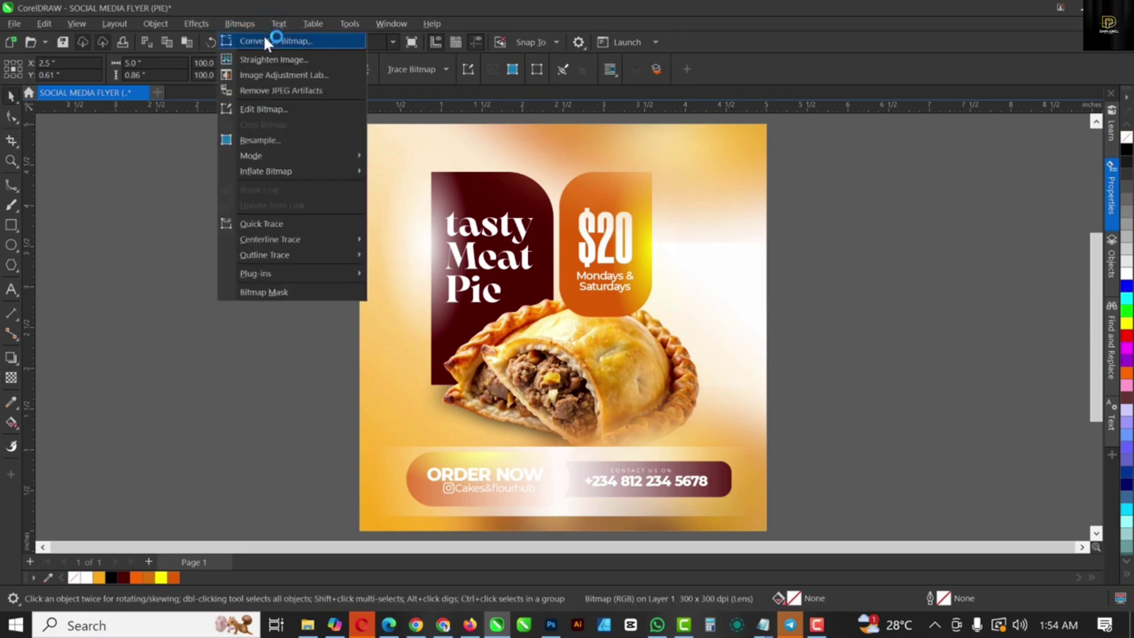
click(265, 40)
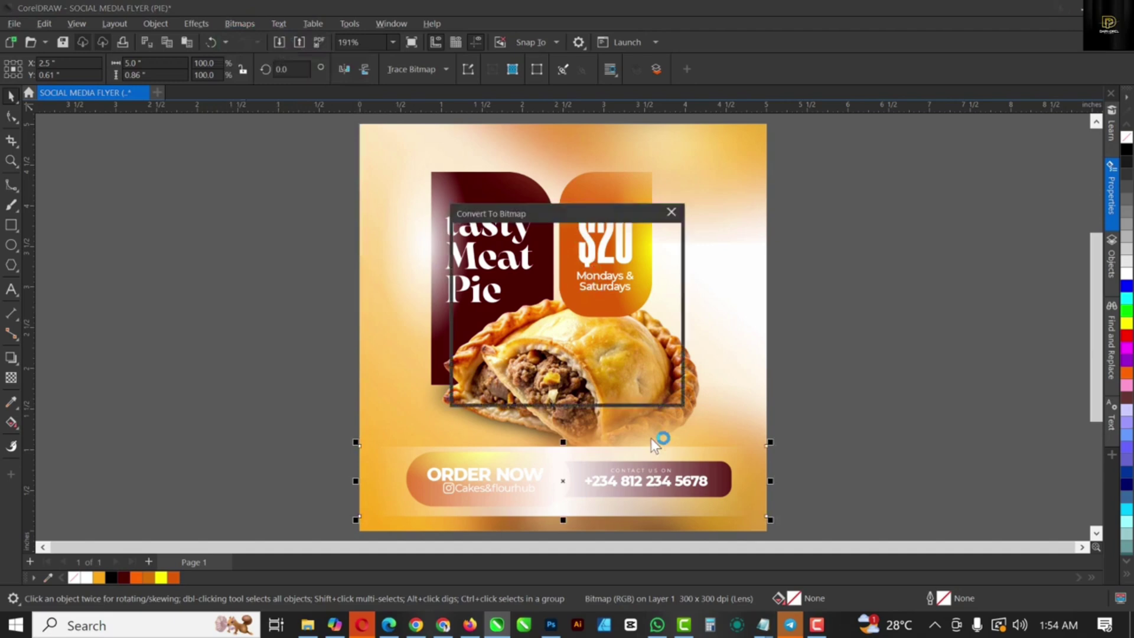
click(598, 392)
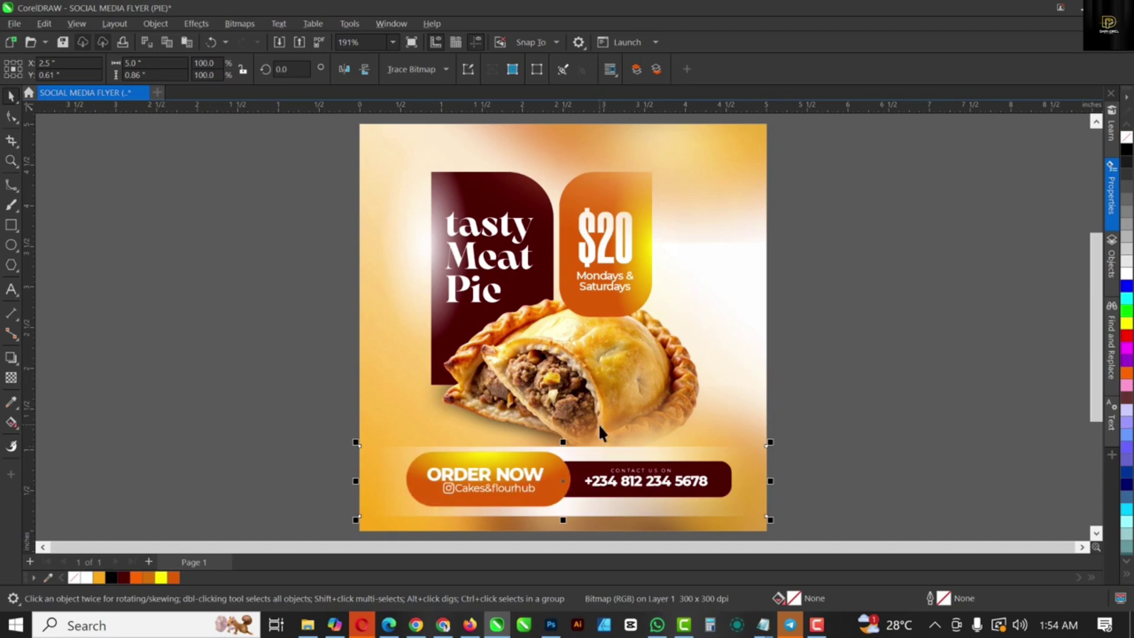
Step: Stretch the band bitmap slightly taller and give it uniform transparency of 67, then deselect
scroll(562, 503, up, 3)
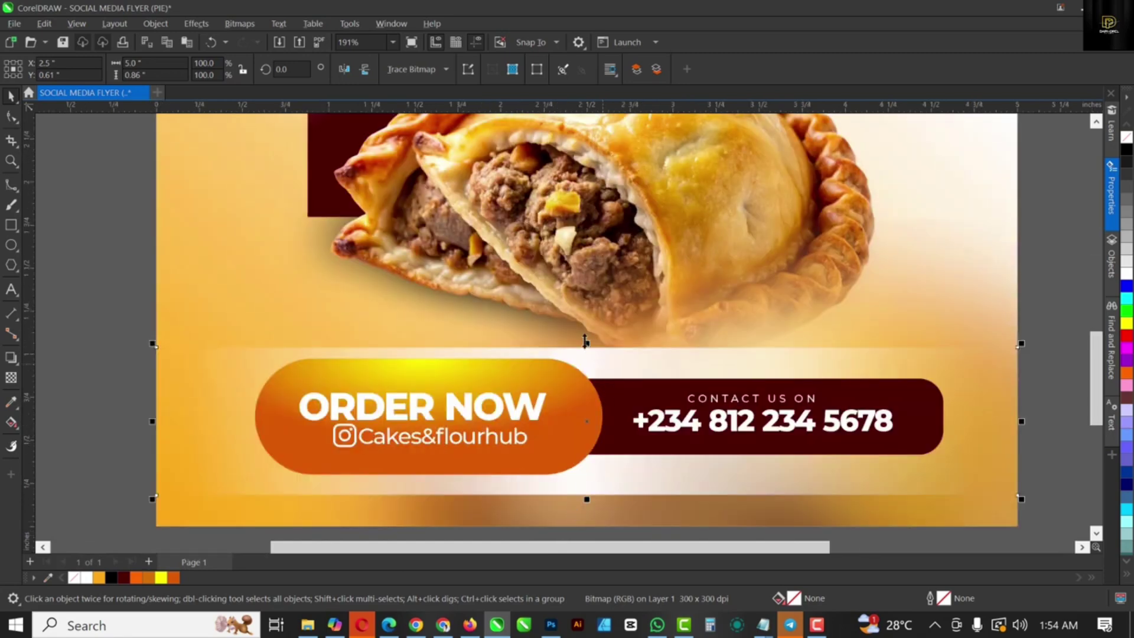
drag(588, 344, 592, 347)
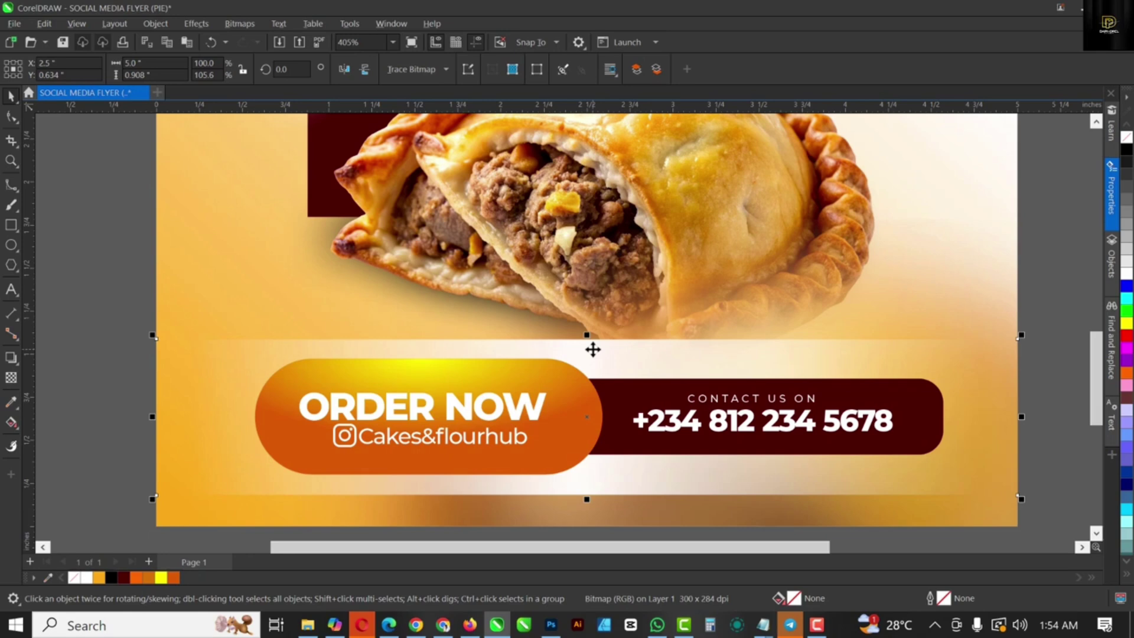
click(11, 381)
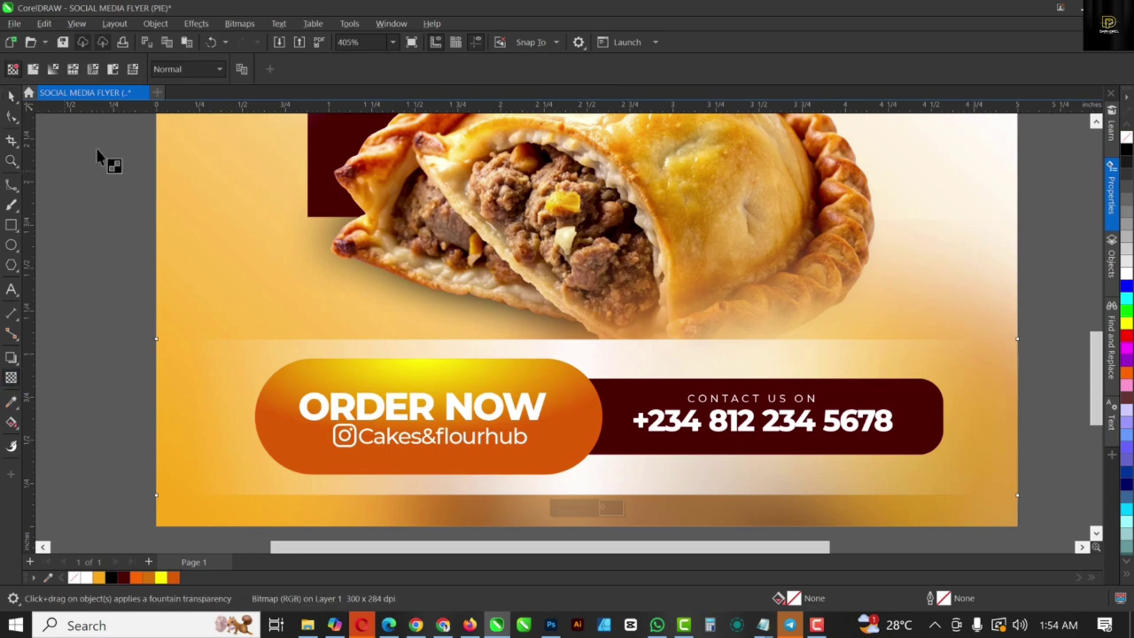
click(33, 69)
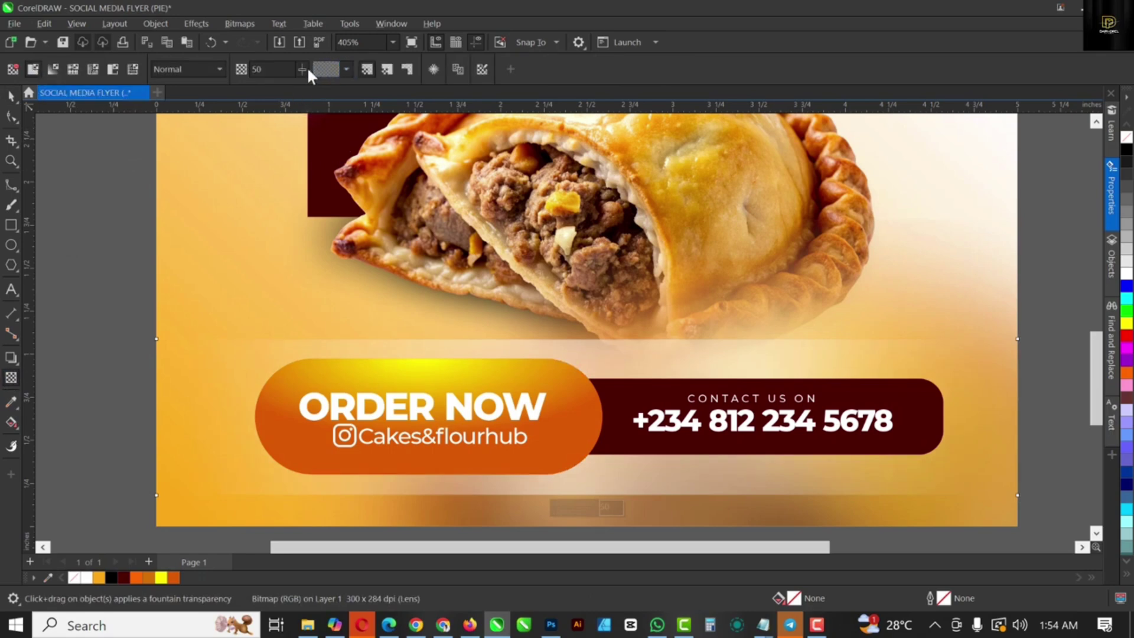
drag(304, 67, 311, 67)
scroll(660, 335, down, 1)
scroll(662, 341, down, 4)
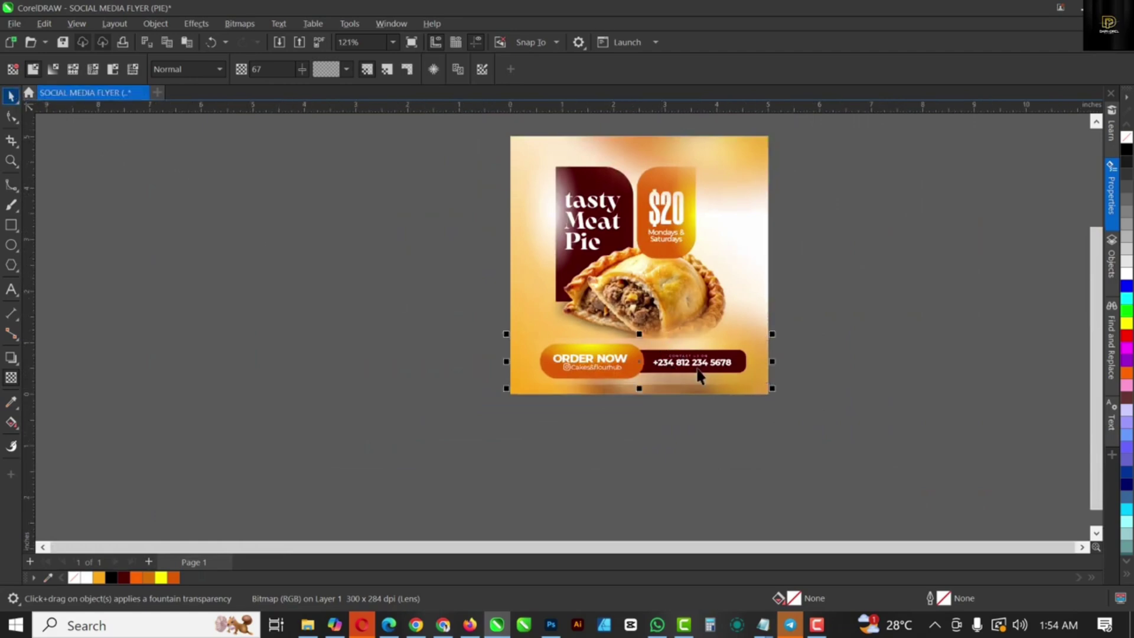
scroll(686, 358, up, 2)
key(space)
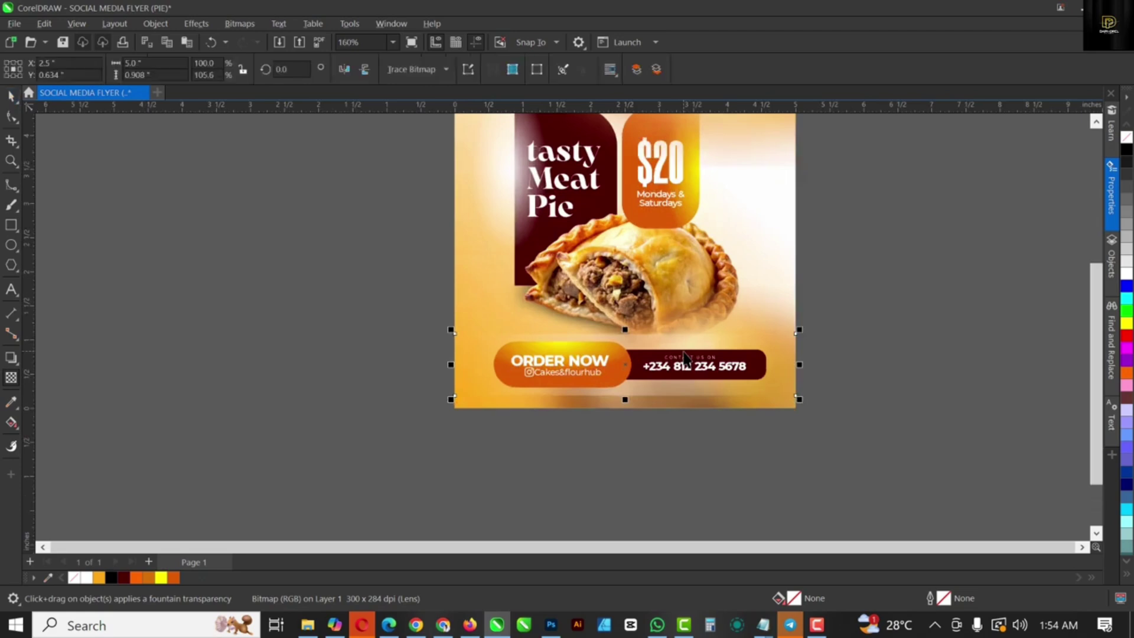
scroll(685, 354, up, 1)
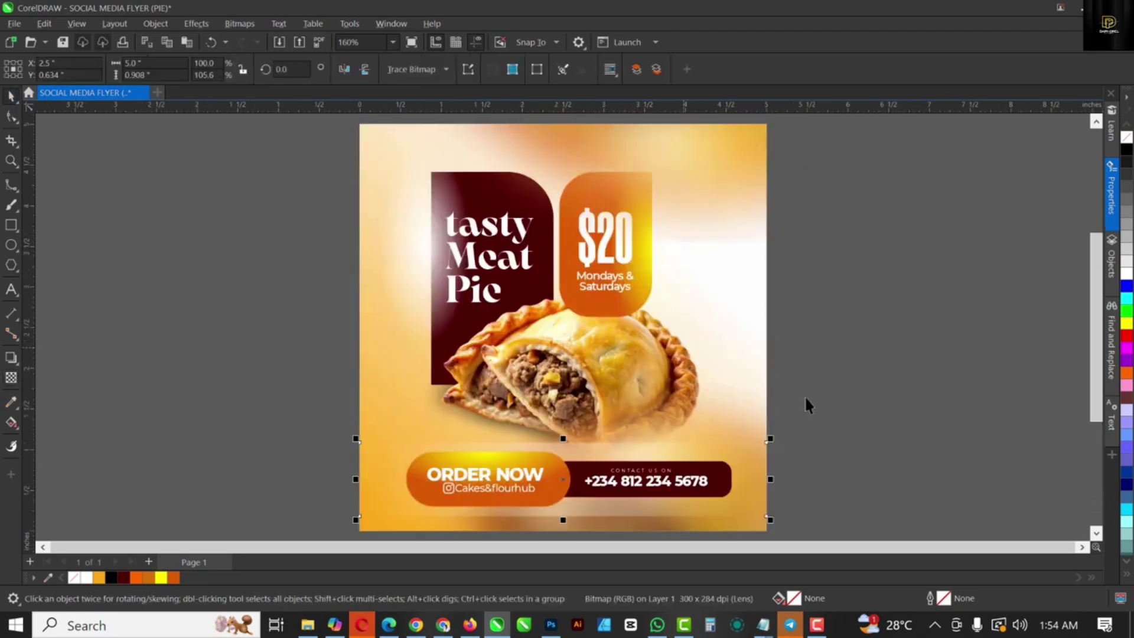
click(880, 412)
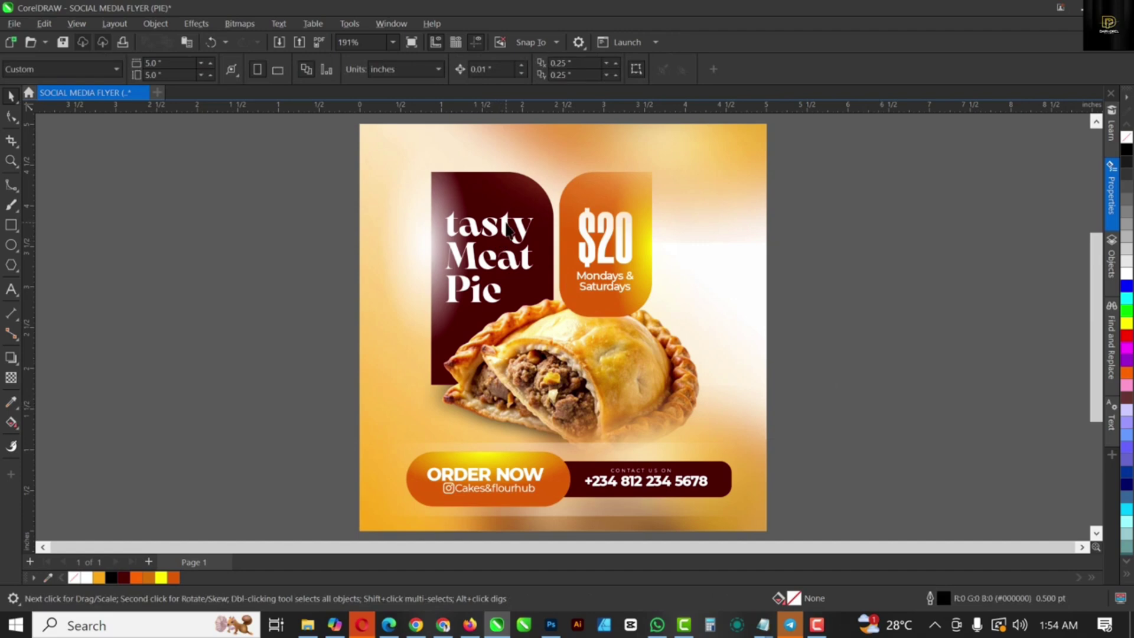
Step: Scale the tasty Meat Pie headline up to 34.44 pt, then switch to another application
click(503, 236)
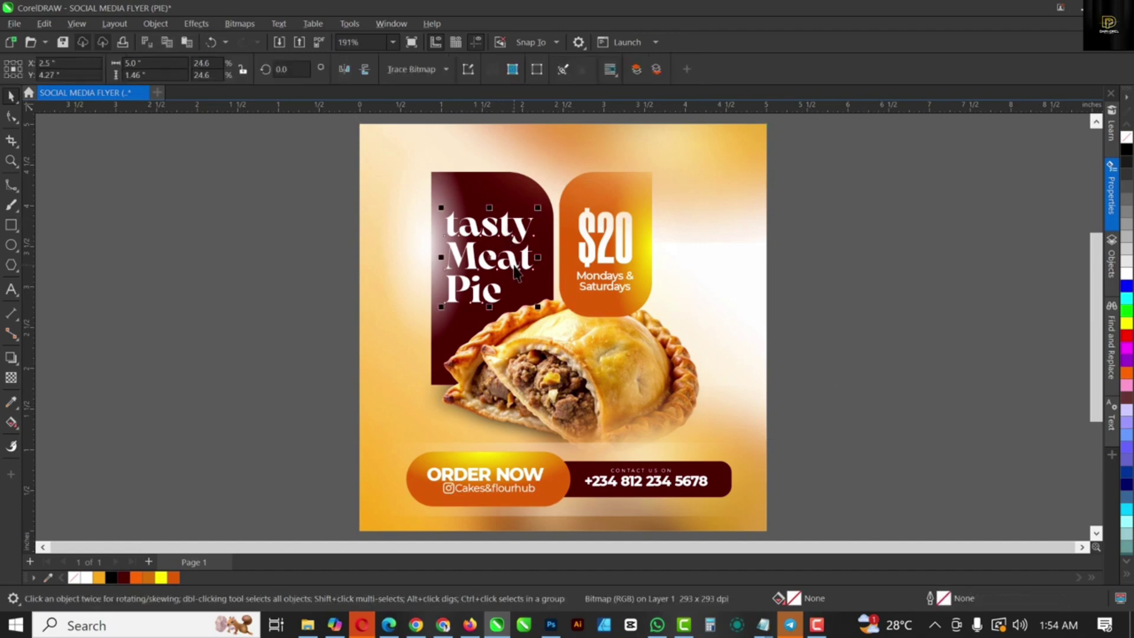
click(514, 273)
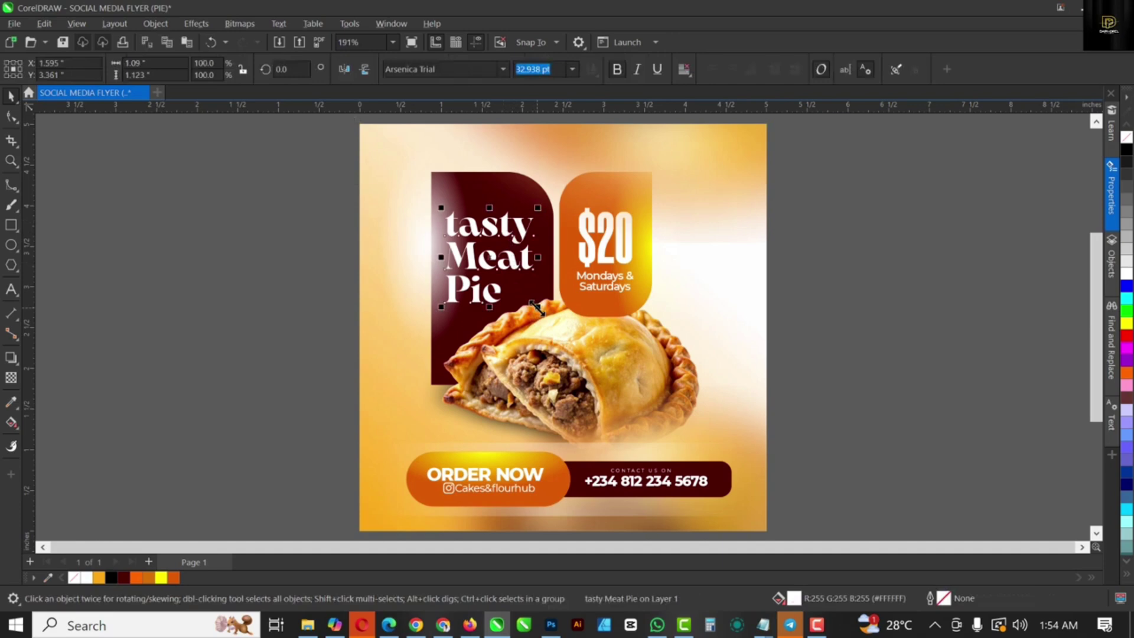
mouse_move(537, 307)
mouse_down()
mouse_move(544, 321)
mouse_move(536, 314)
mouse_up()
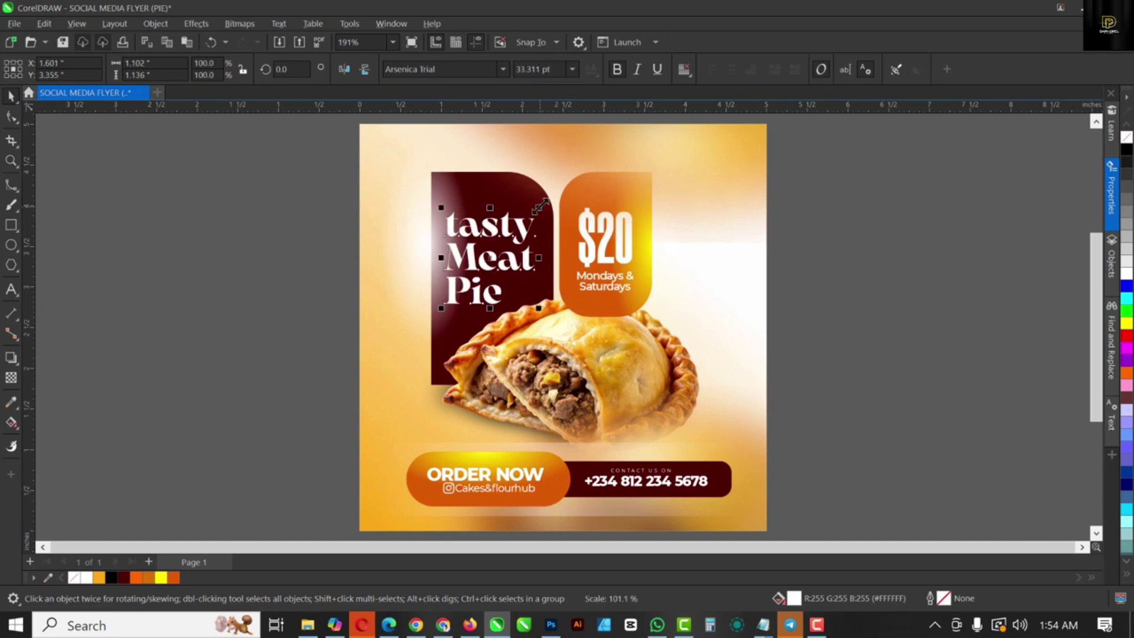
drag(541, 201, 545, 197)
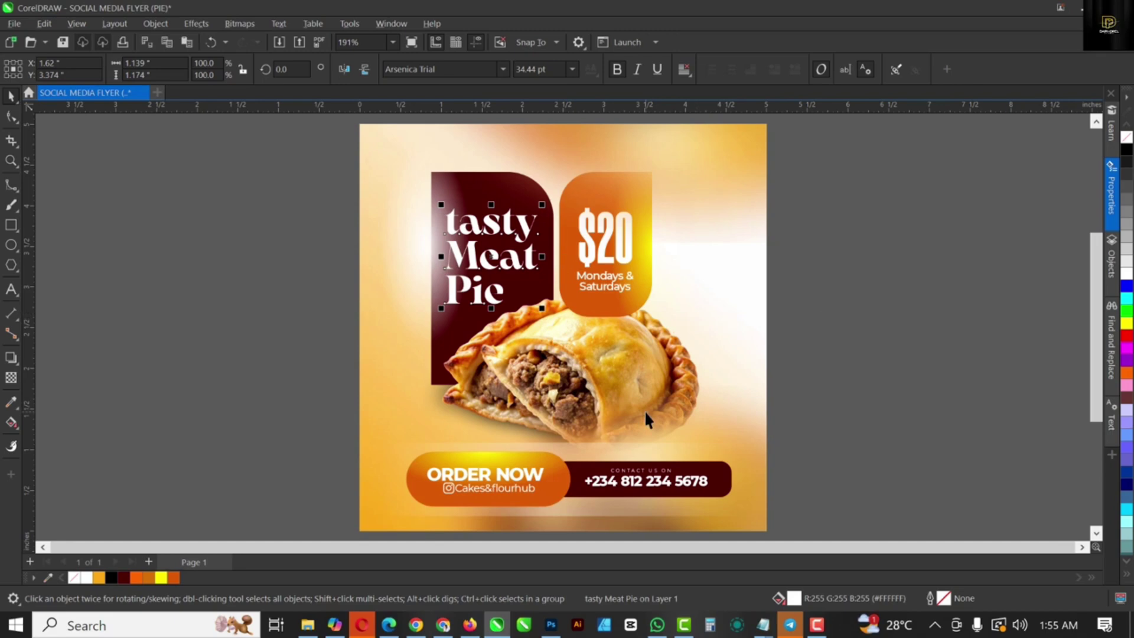
scroll(644, 402, down, 1)
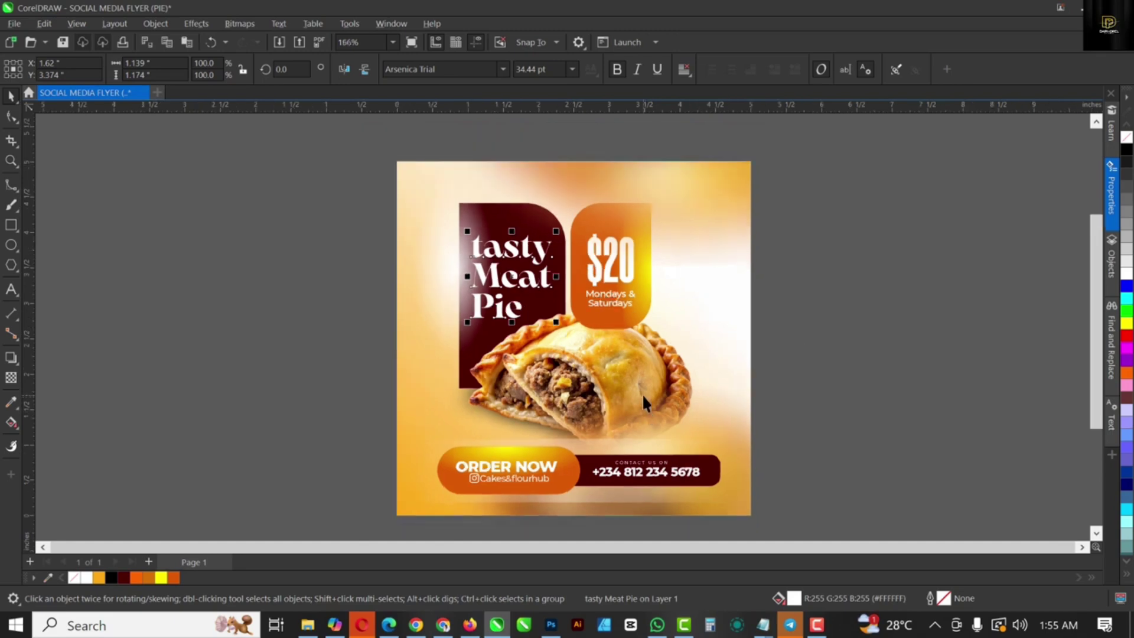
click(823, 630)
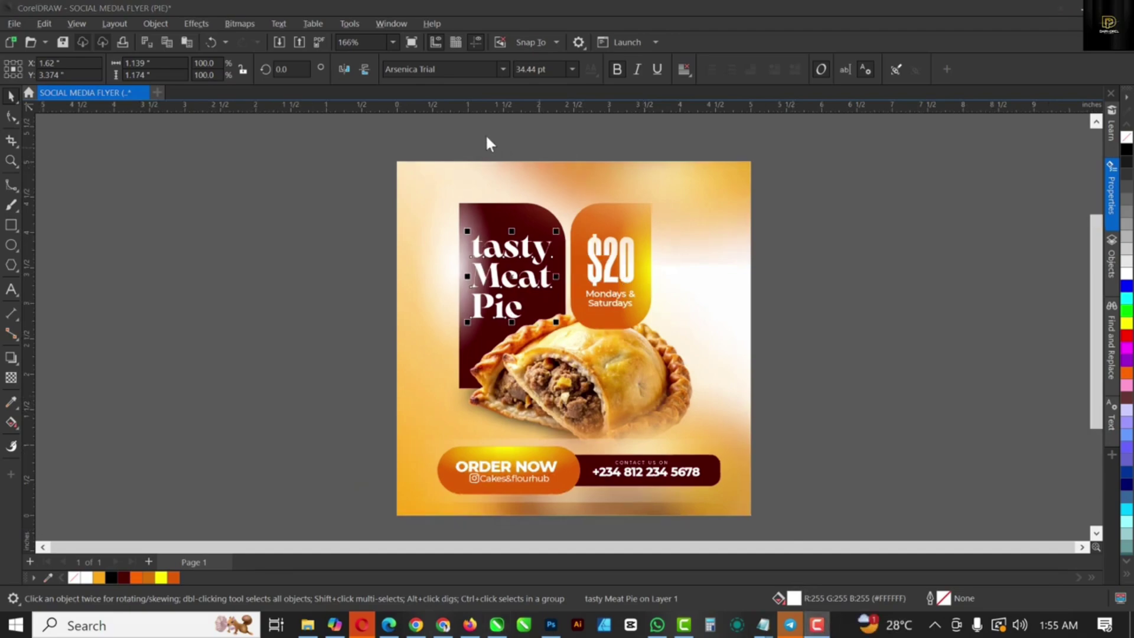